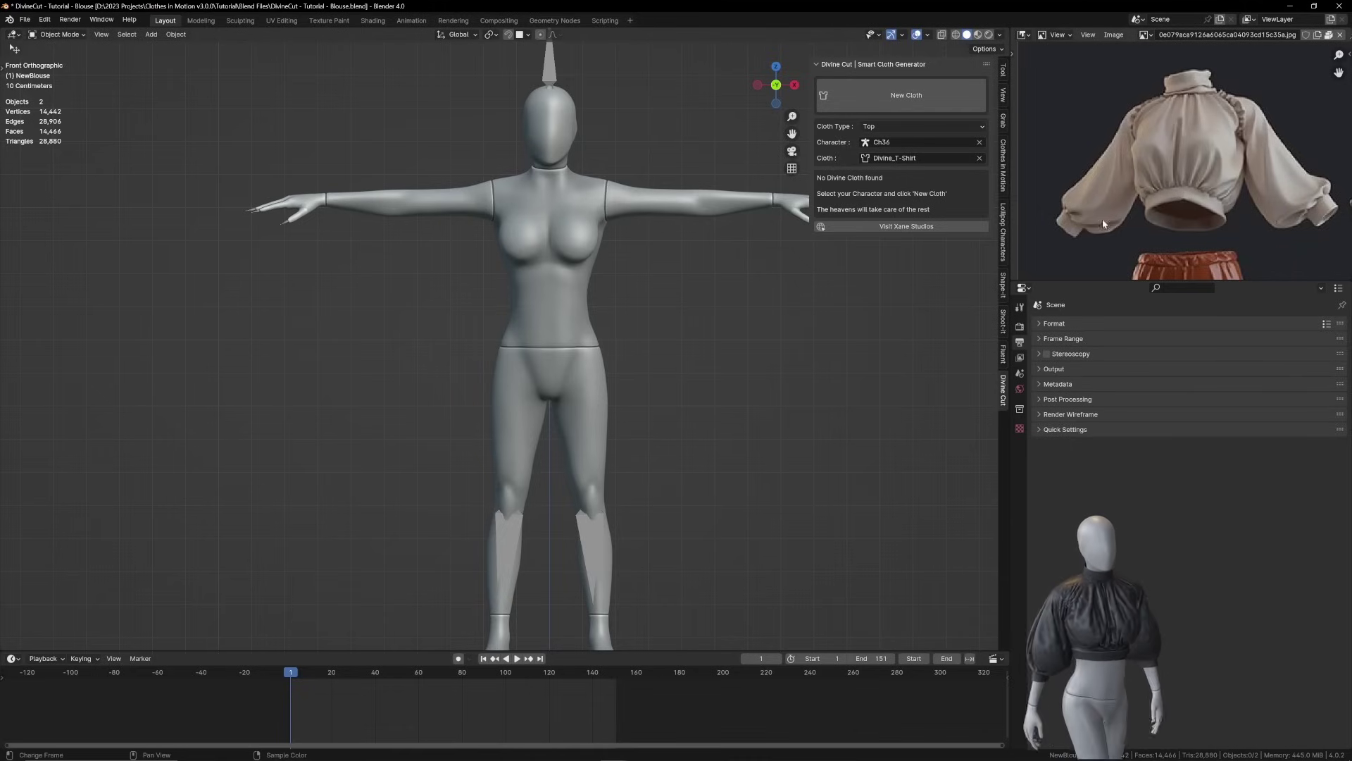
Create a new Divine Cut cloth with the cloth type Top for the Ch36 character.
middle_click_drag(1190, 168, 1160, 151)
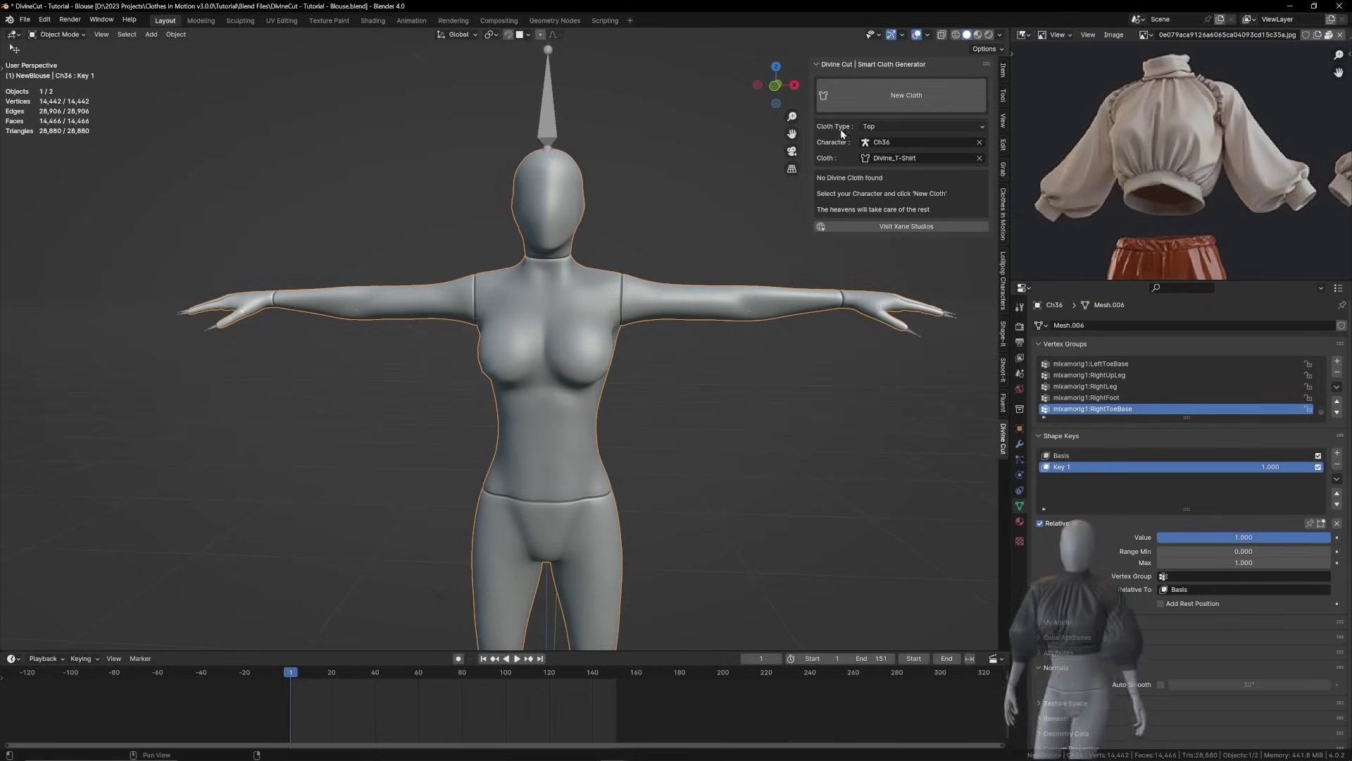
left_click(872, 126)
left_click(876, 138)
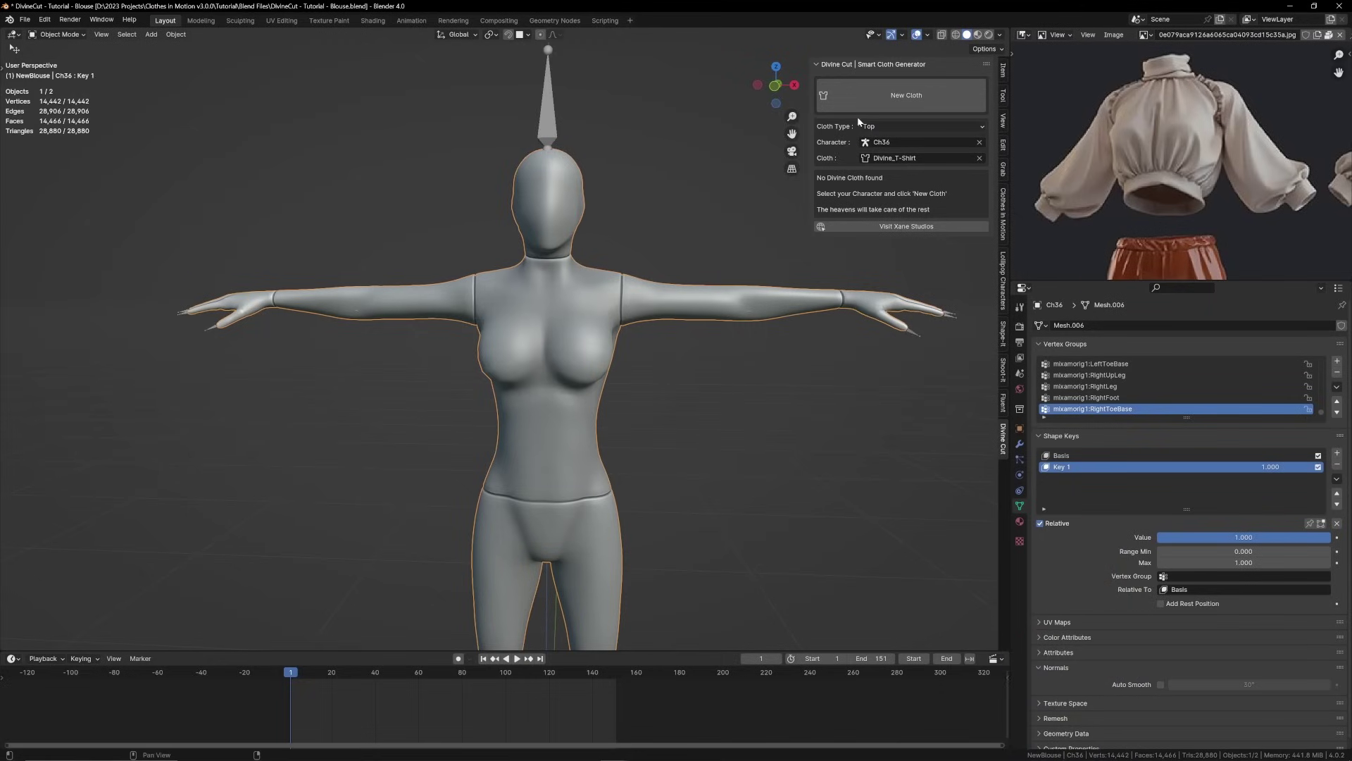
left_click(877, 106)
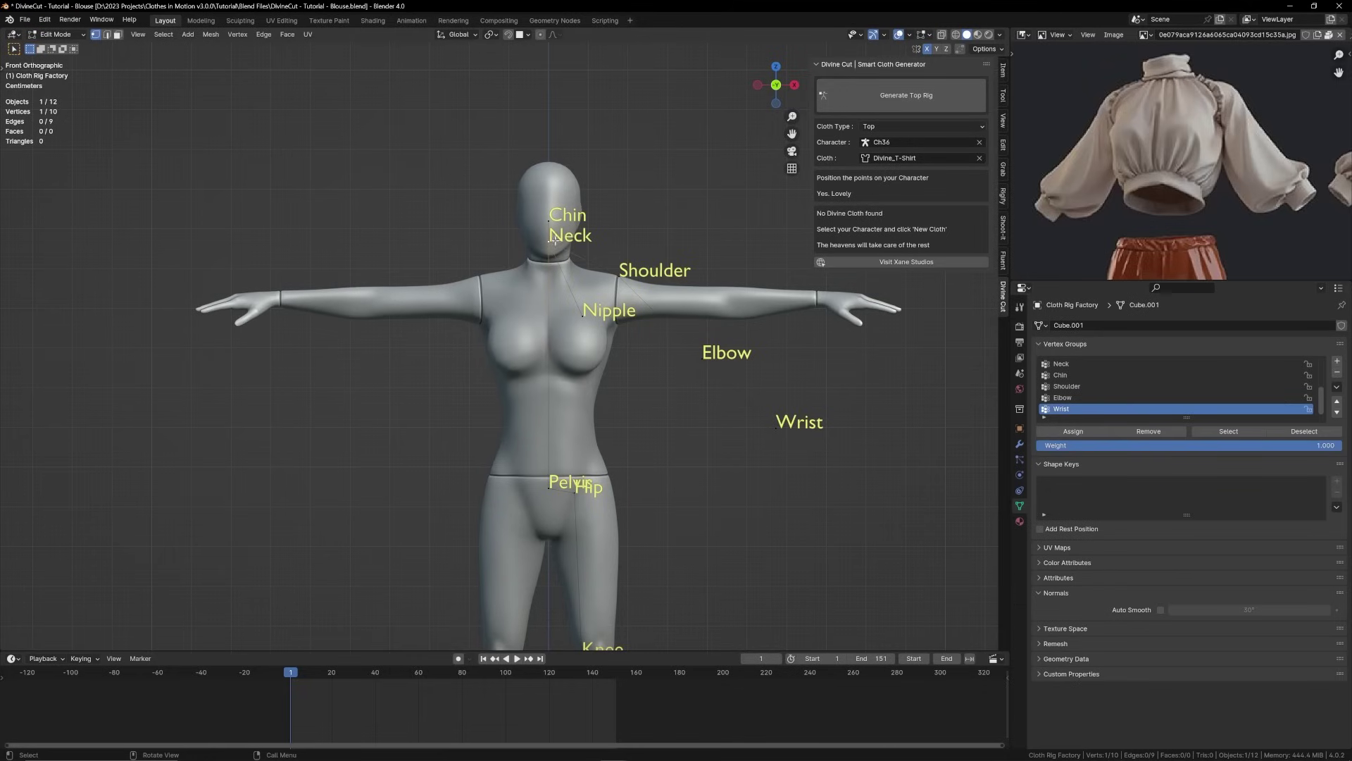
Move the Neck point to the base of the character's neck and the Chin point down to the chin.
scroll(555, 239, "up", 3)
key("g")
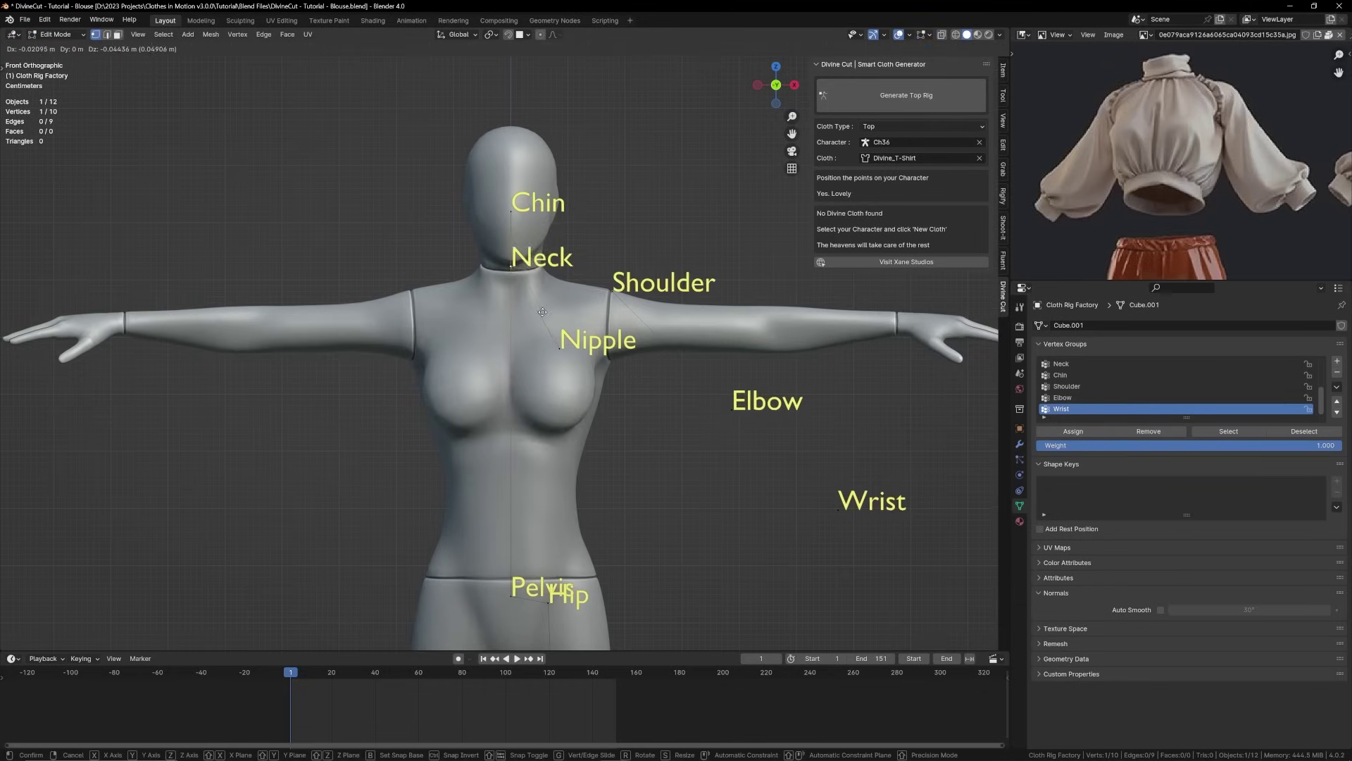
left_click(540, 318)
left_click(534, 225)
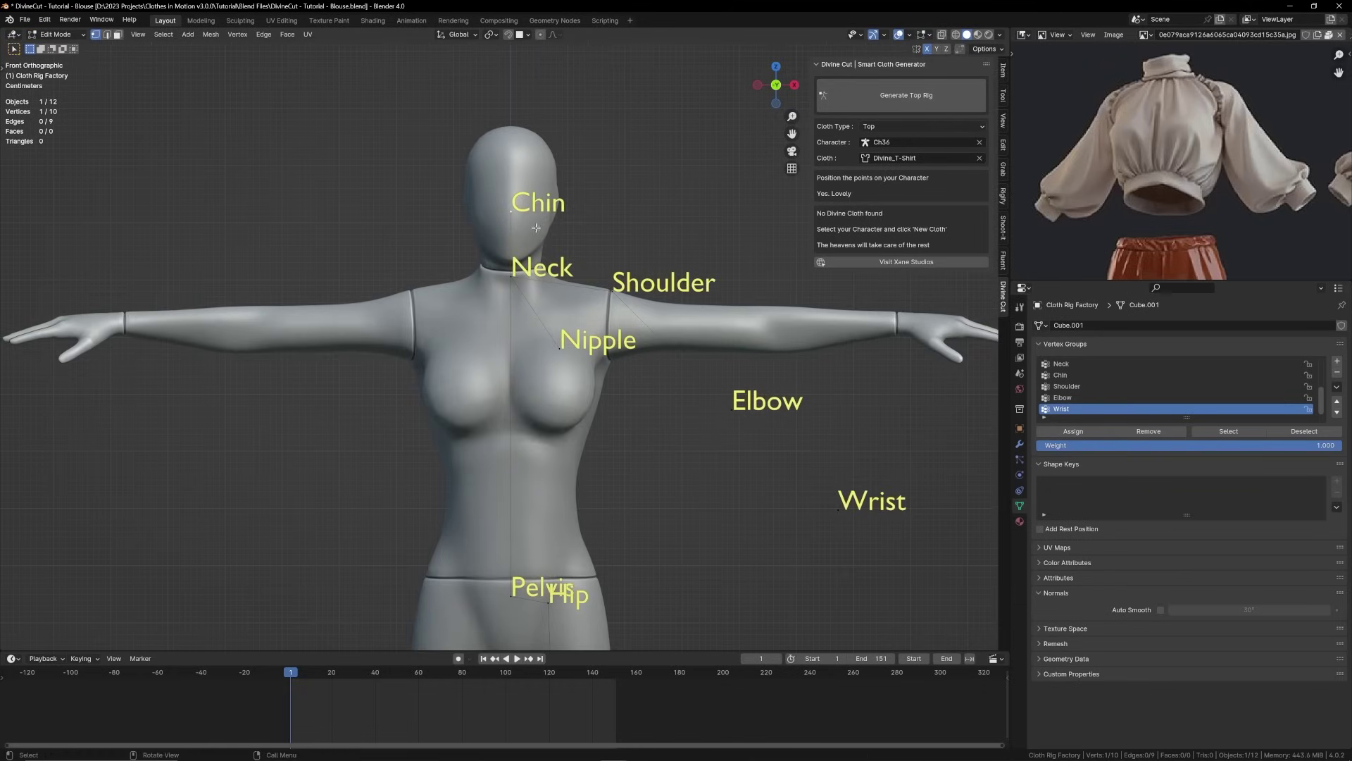
key("g")
left_click(532, 252)
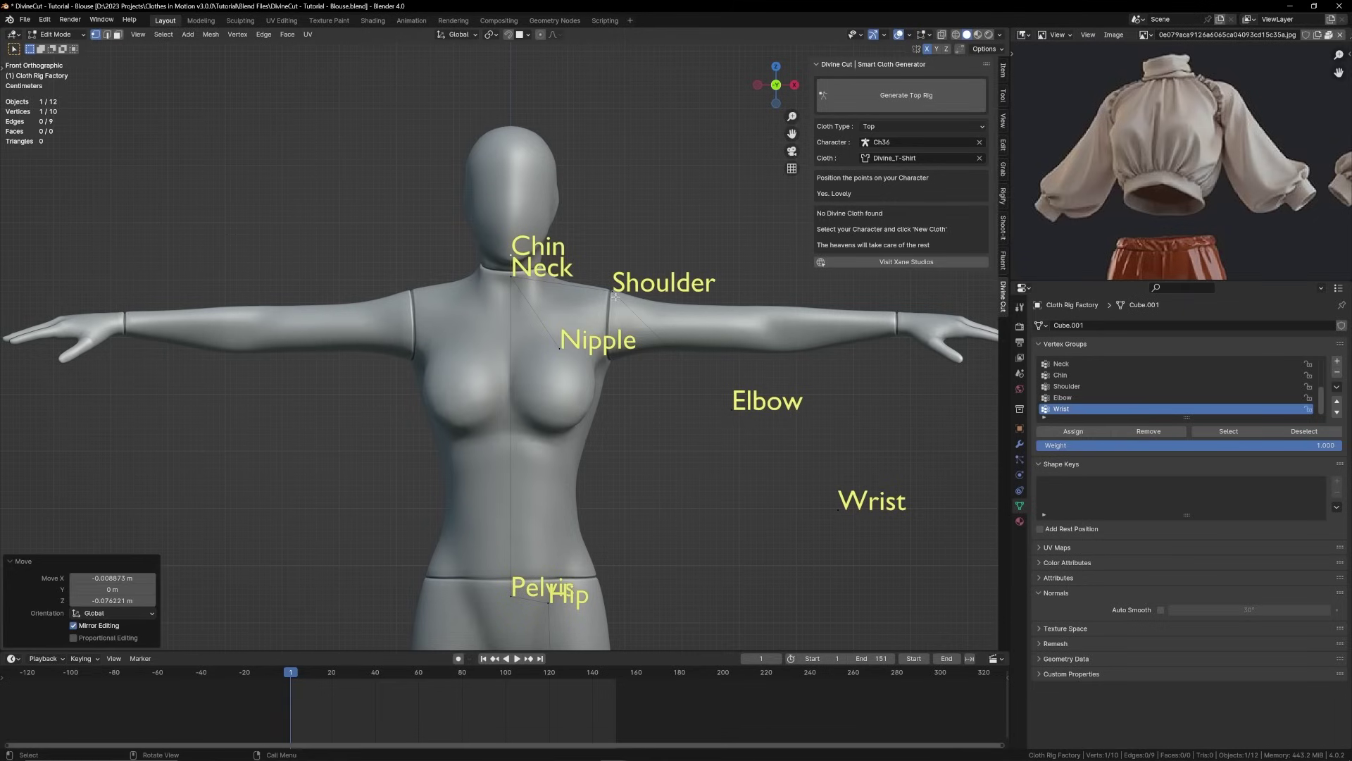
Move the Shoulder point onto the shoulder joint and the Nipple point down onto the breast.
left_click(615, 296)
key("g")
left_click(640, 375)
left_click(561, 360)
key("g")
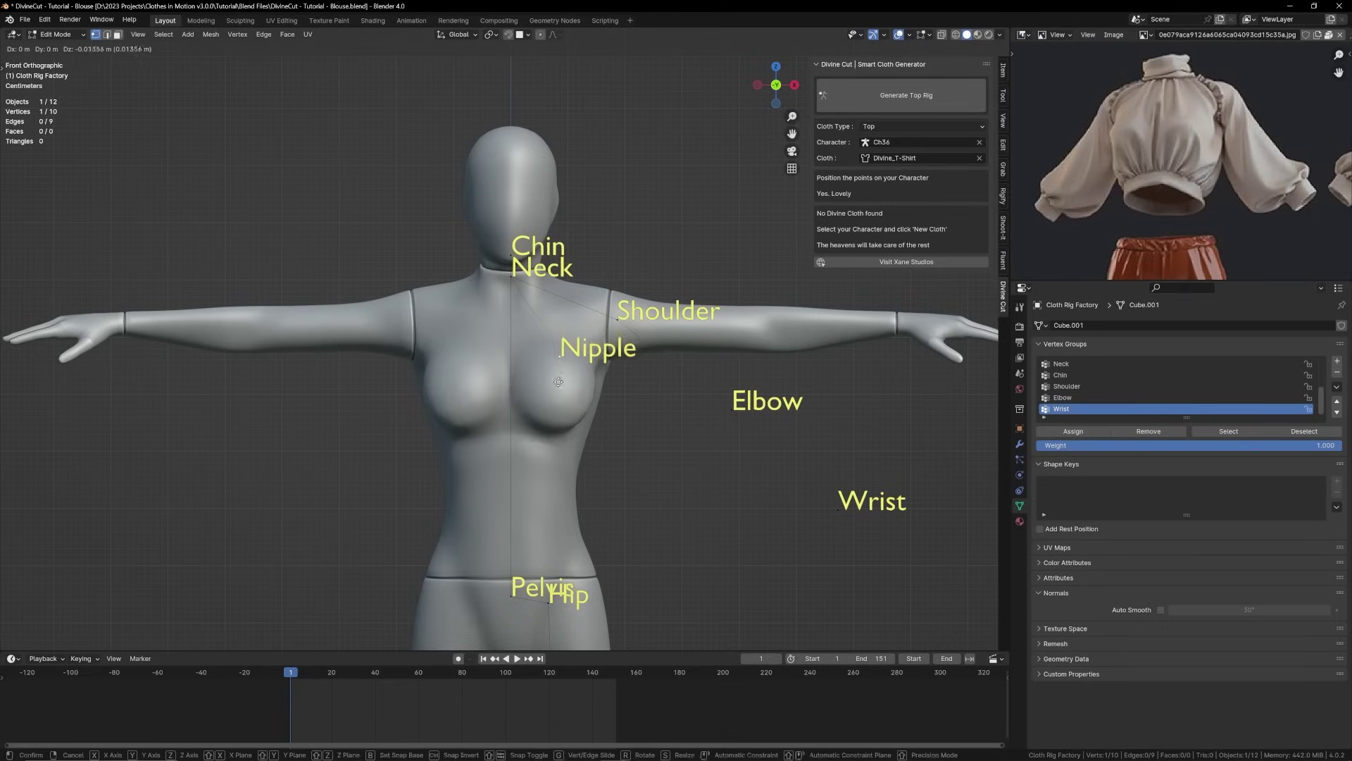
left_click(572, 417)
Raise the Elbow and Wrist points onto the elbow and wrist of the outstretched arm.
left_click(716, 418)
key("g")
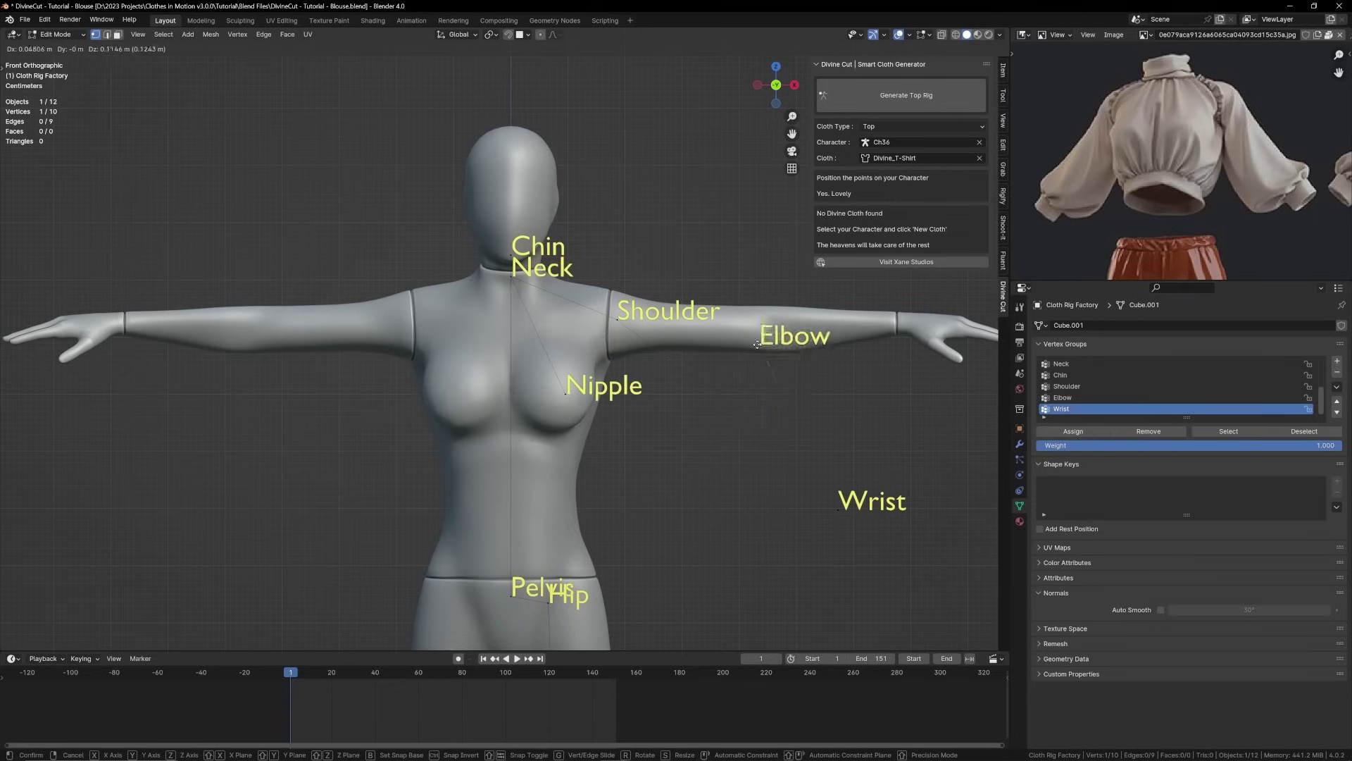
left_click(774, 339)
left_click(838, 508)
key("g")
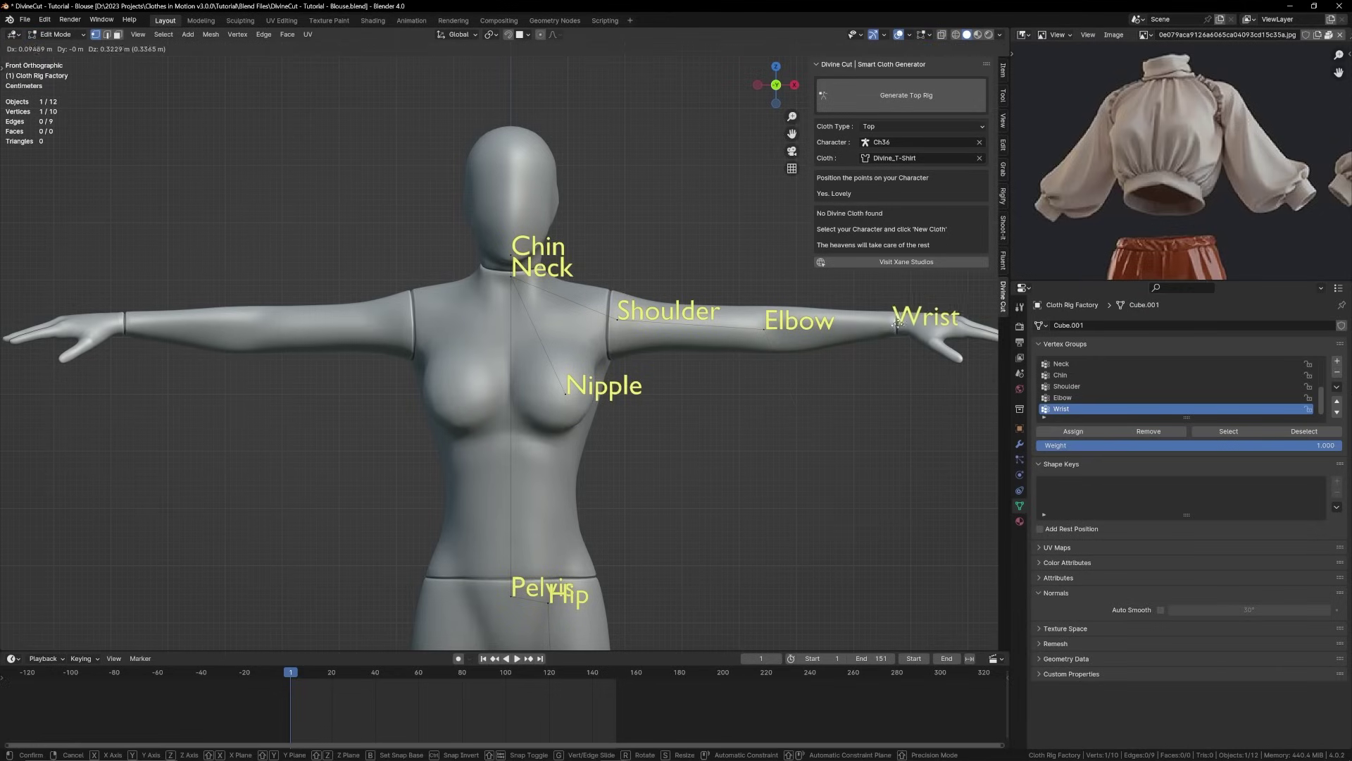
left_click(890, 321)
Lower the Pelvis point slightly on the pelvis and move the Hip point onto the hip joint.
left_click(513, 604)
middle_click_drag(512, 605, 502, 479, "shift")
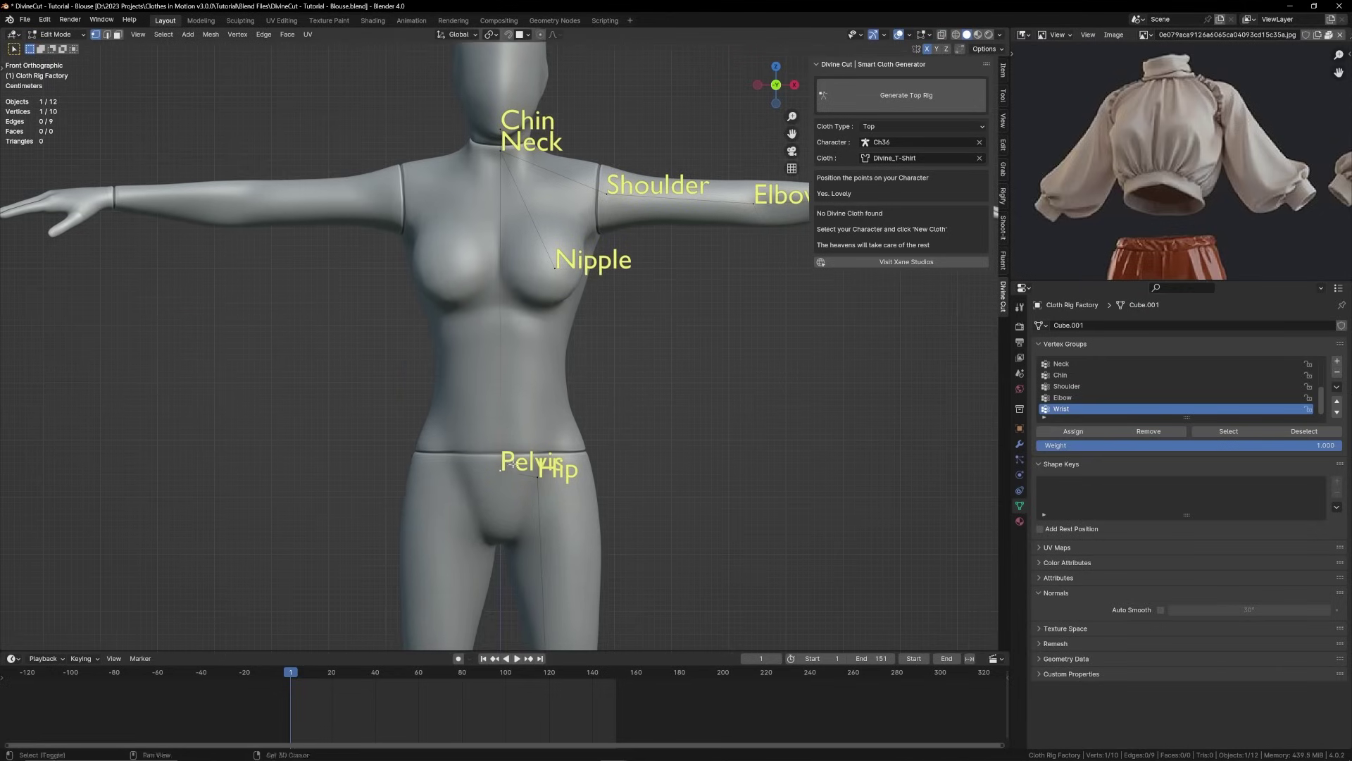
key("g")
left_click(512, 492)
left_click(548, 482)
scroll(549, 481, "down", 2)
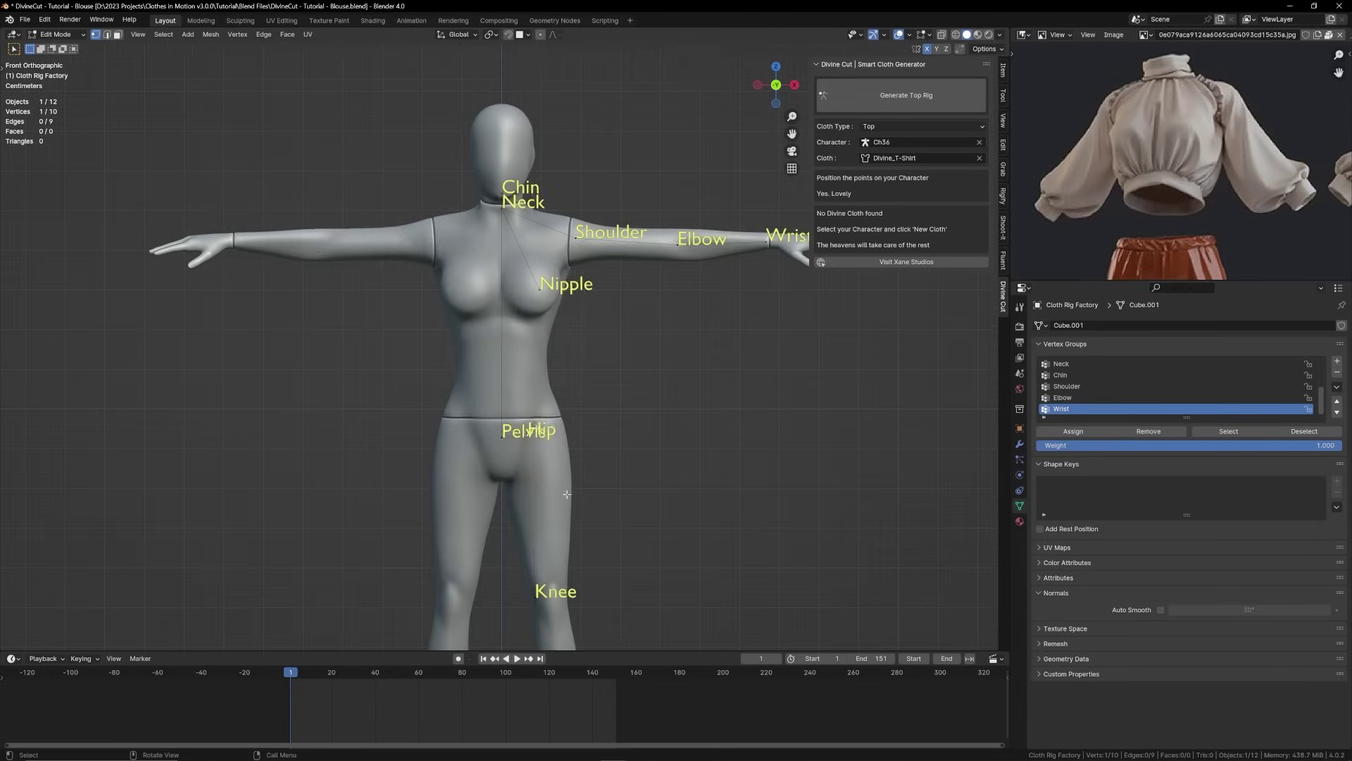
key("g")
left_click(542, 451)
Generate the top rig from the positioned body points.
scroll(550, 561, "down", 1)
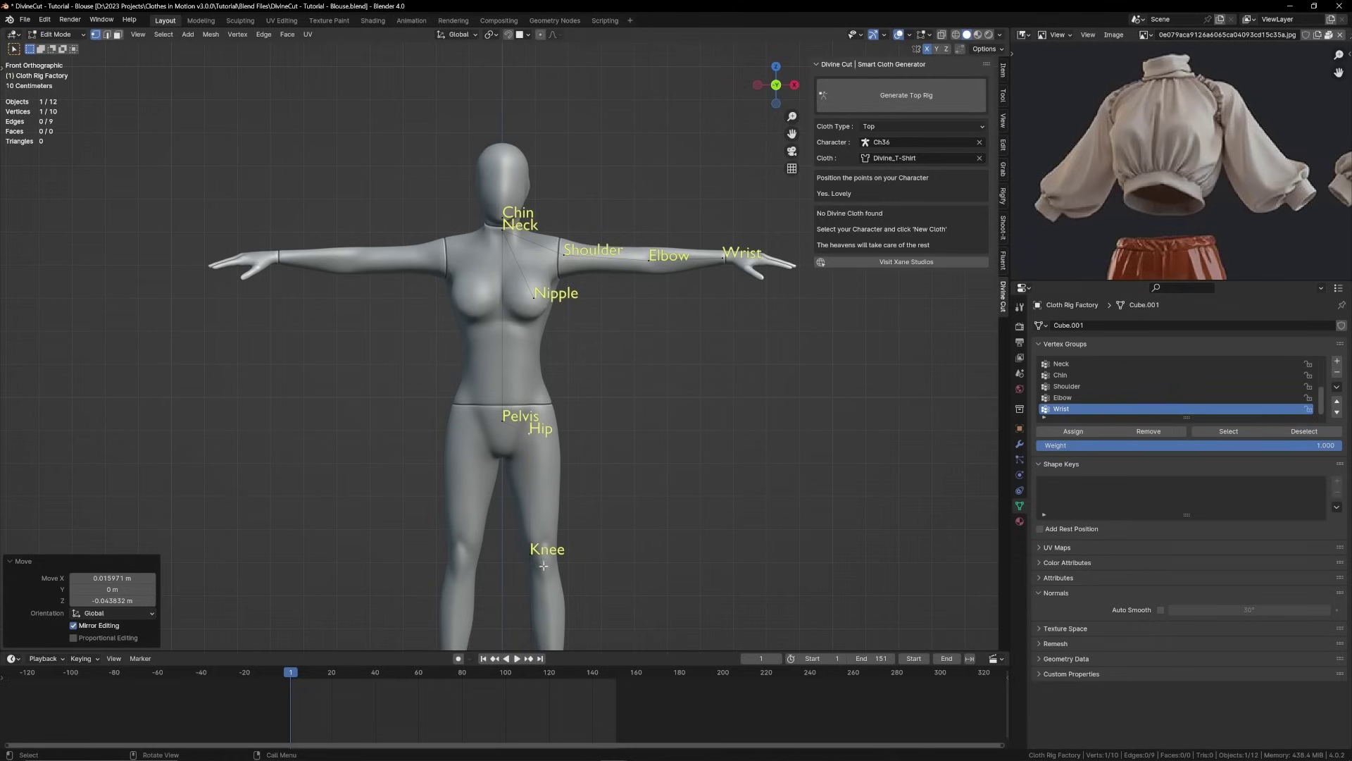
scroll(543, 565, "down", 1)
scroll(568, 582, "up", 2)
middle_click_drag(543, 472, 549, 517, "shift")
left_click(885, 95)
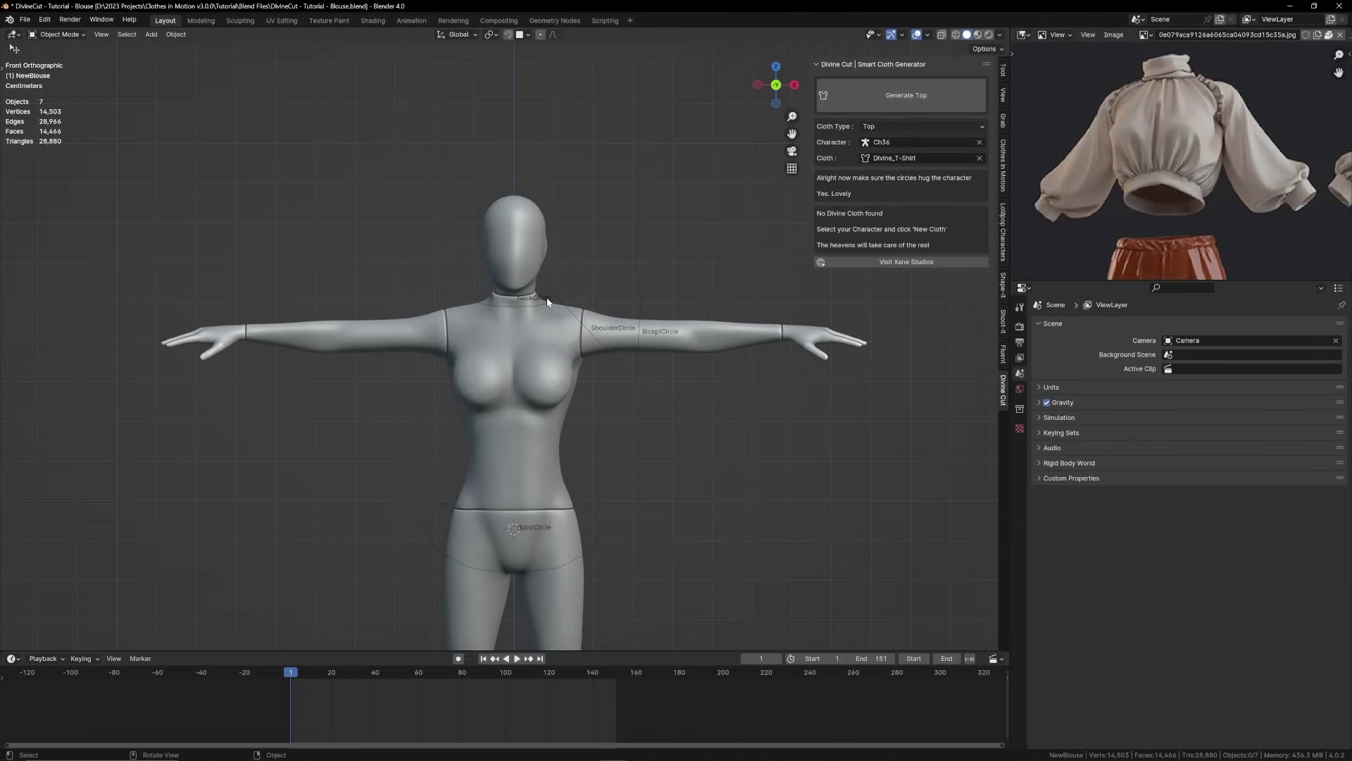
Fit NeckCircle around the neck by scaling it by about 0.66 and rotating it about -11.7° in side view.
left_click(548, 302)
middle_click_drag(548, 302, 469, 295)
scroll(500, 332, "up", 2)
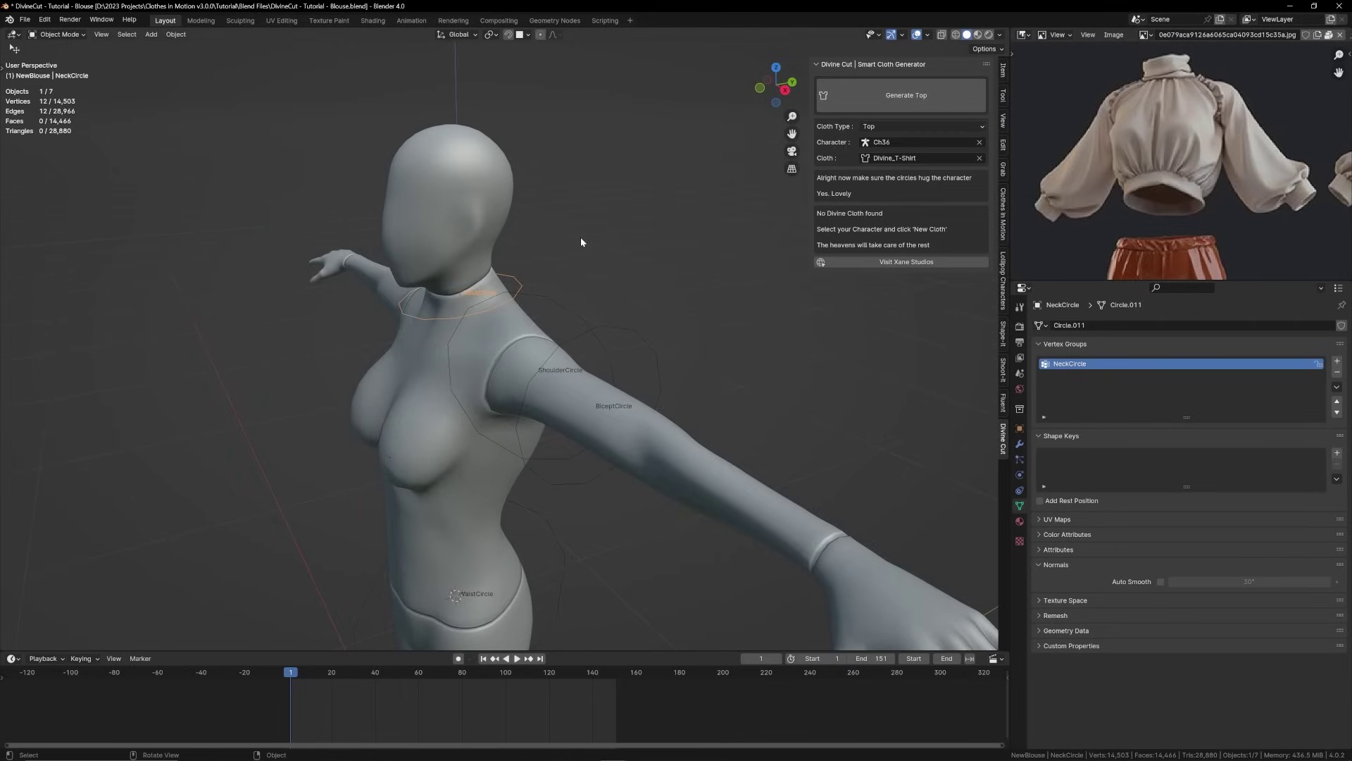
key("KP_3")
scroll(571, 252, "up", 2)
key("s")
left_click(561, 309)
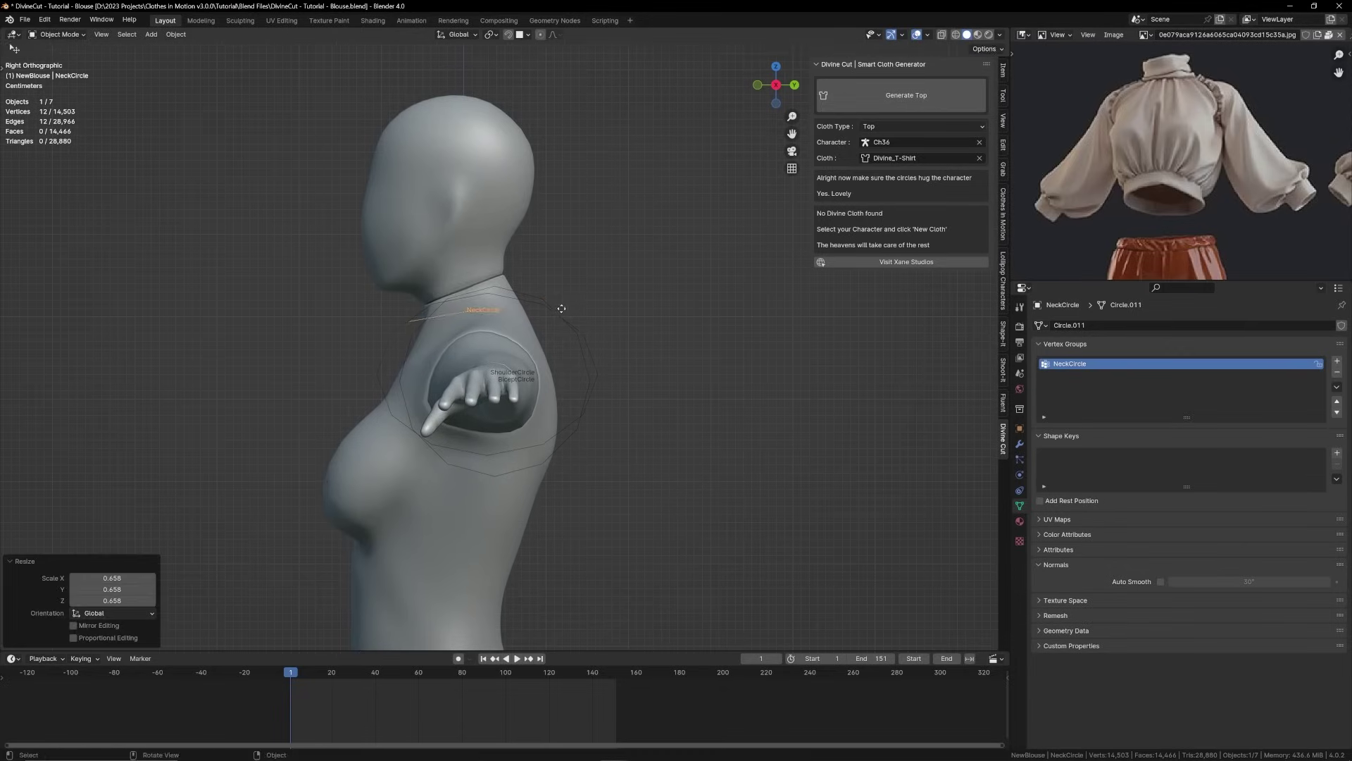
key("r")
left_click(587, 323)
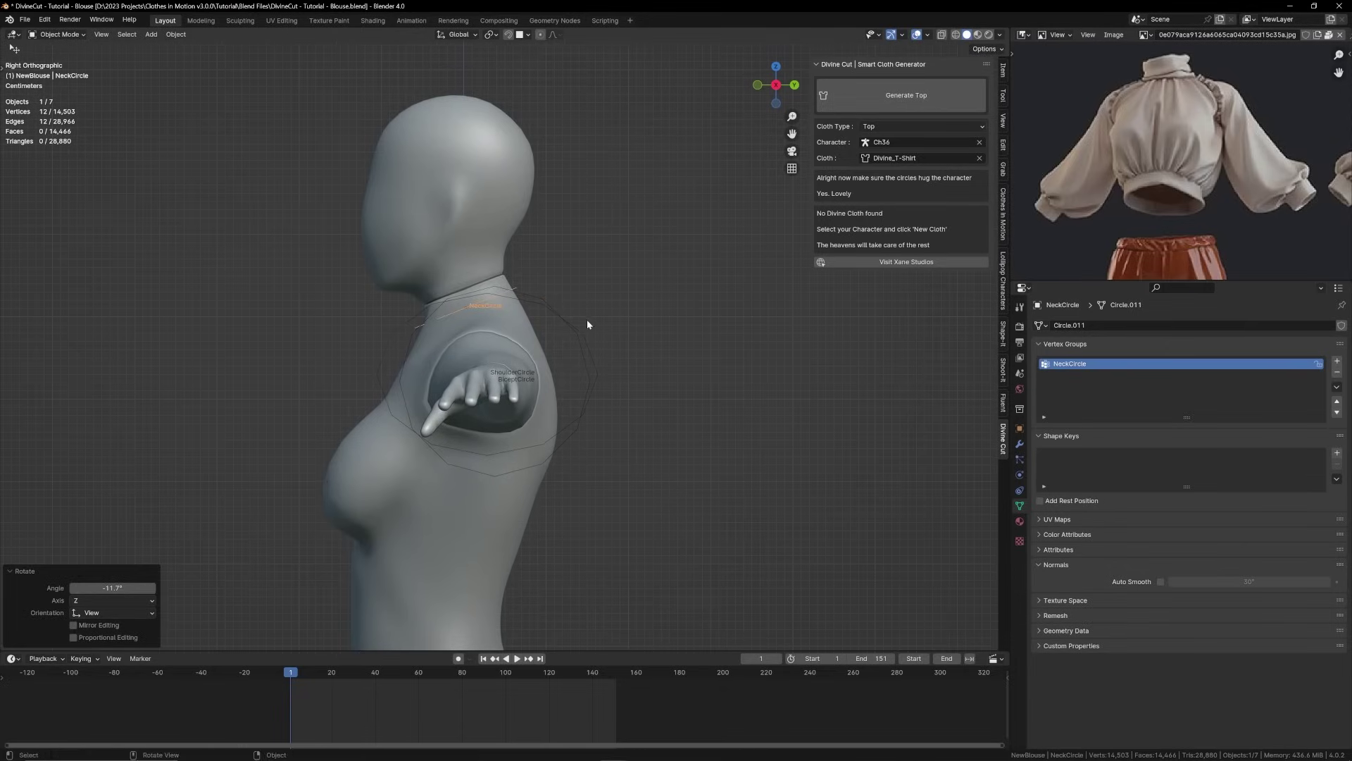
Rotate ShoulderCircle by 45° to stand upright in front view and scale it down to roughly half size.
middle_click_drag(569, 336, 667, 323)
left_click(628, 316)
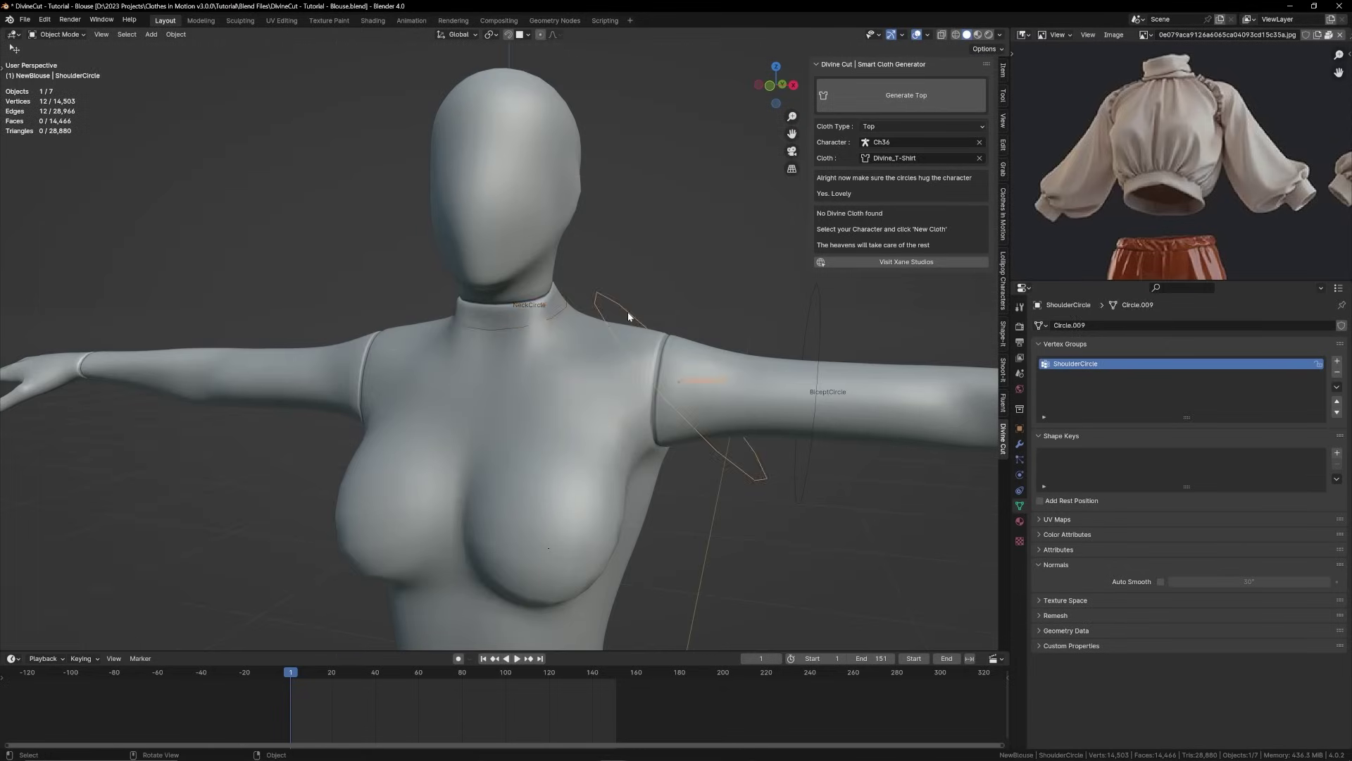
key("KP_1")
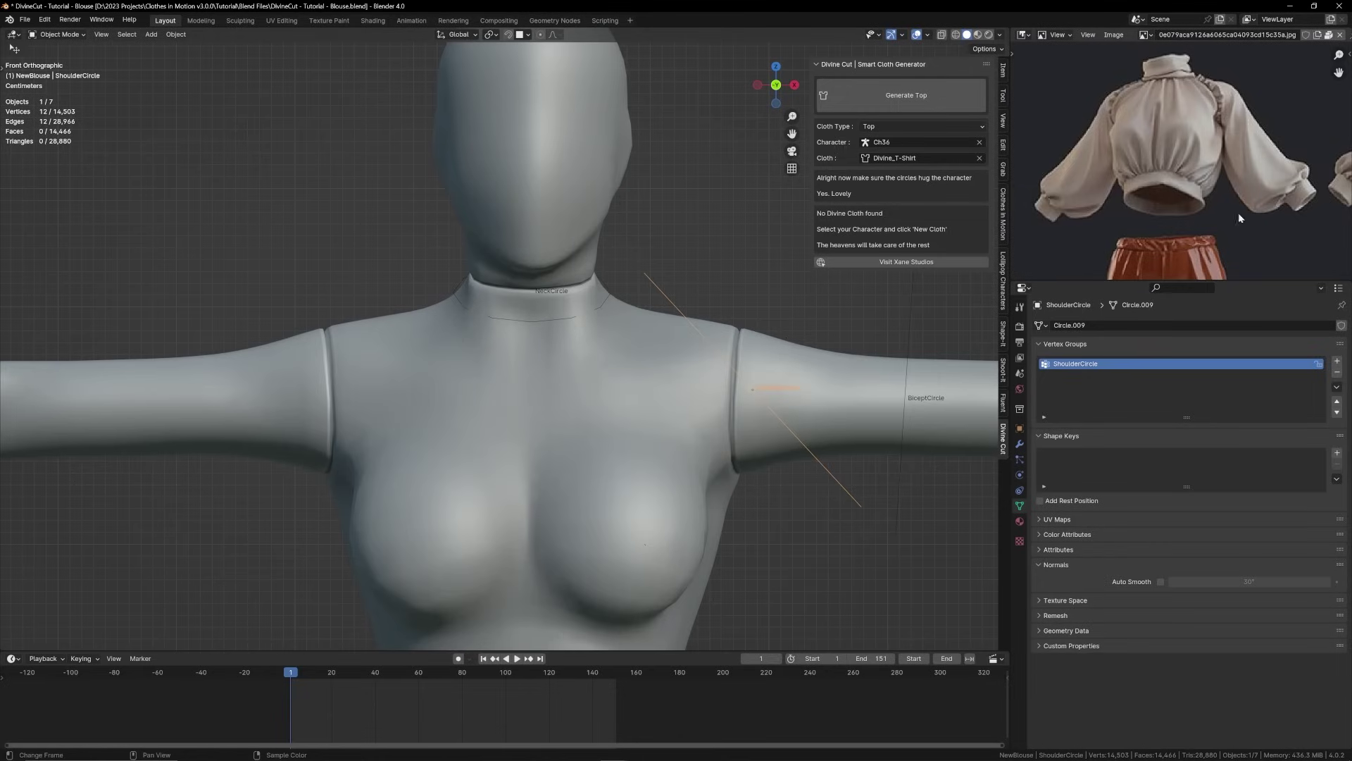
middle_click_drag(711, 315, 640, 287, "shift")
key("r")
left_click(777, 340, "ctrl")
key("s")
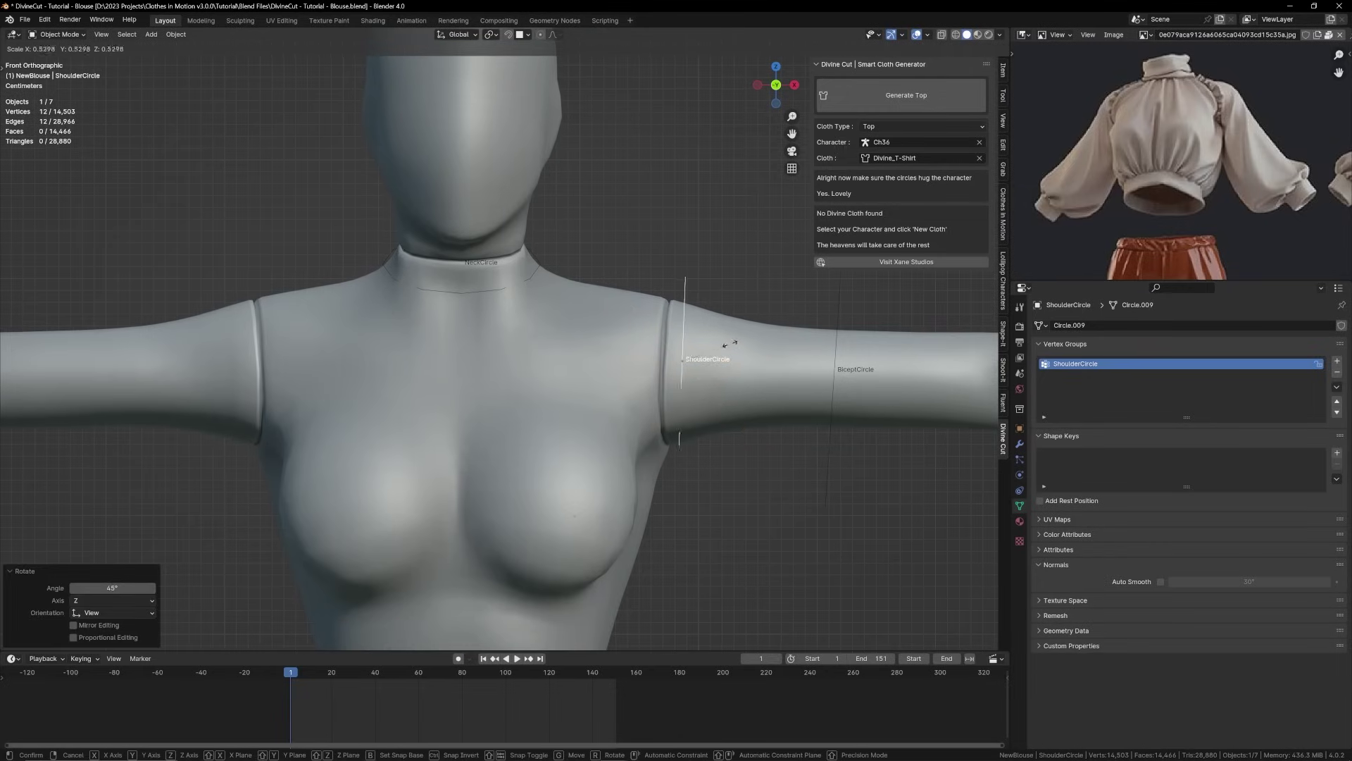
left_click(737, 345)
Move ShoulderCircle slightly down toward the shoulder seam and scale it by about 0.8.
key("g")
left_click(725, 359)
key("s")
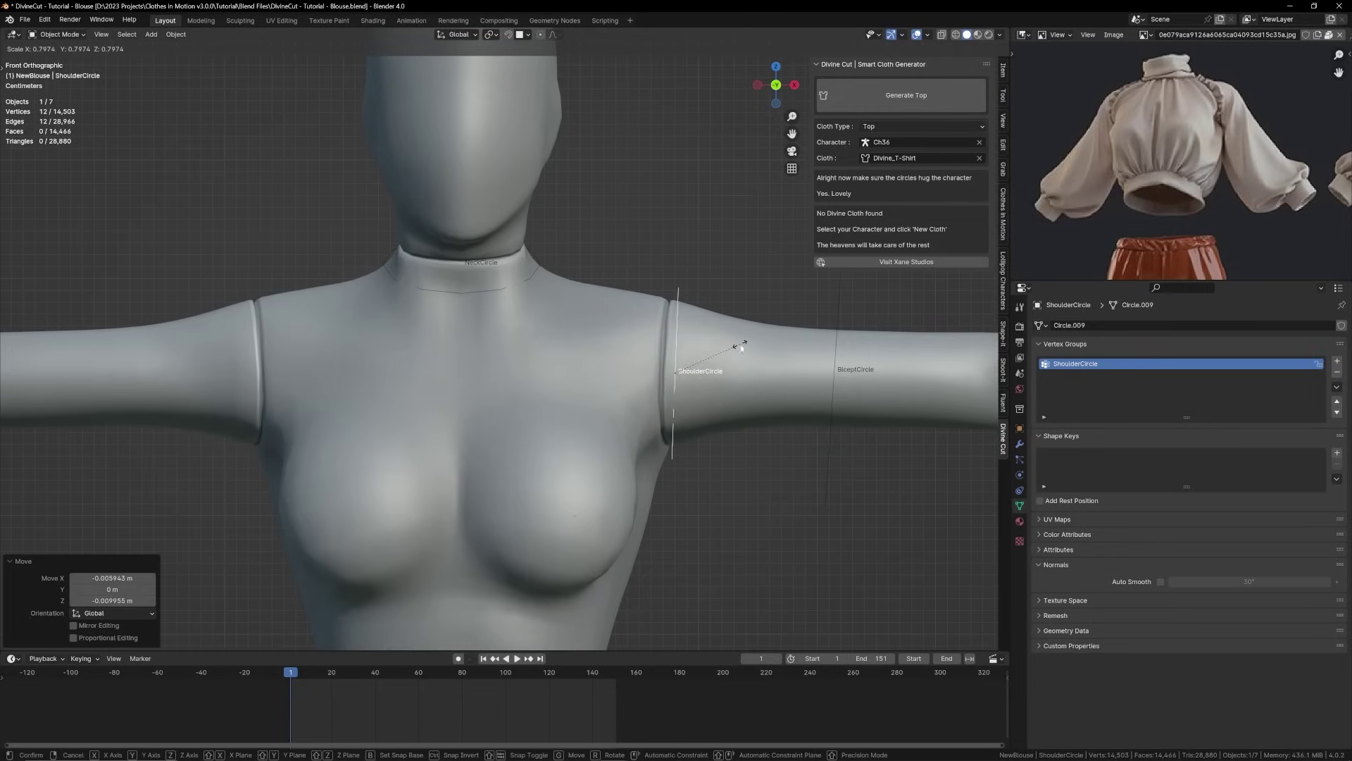
left_click(739, 345)
Shift ShoulderCircle about -0.005 m along Y to center it on the arm and enlarge it slightly.
middle_click_drag(739, 345, 613, 401)
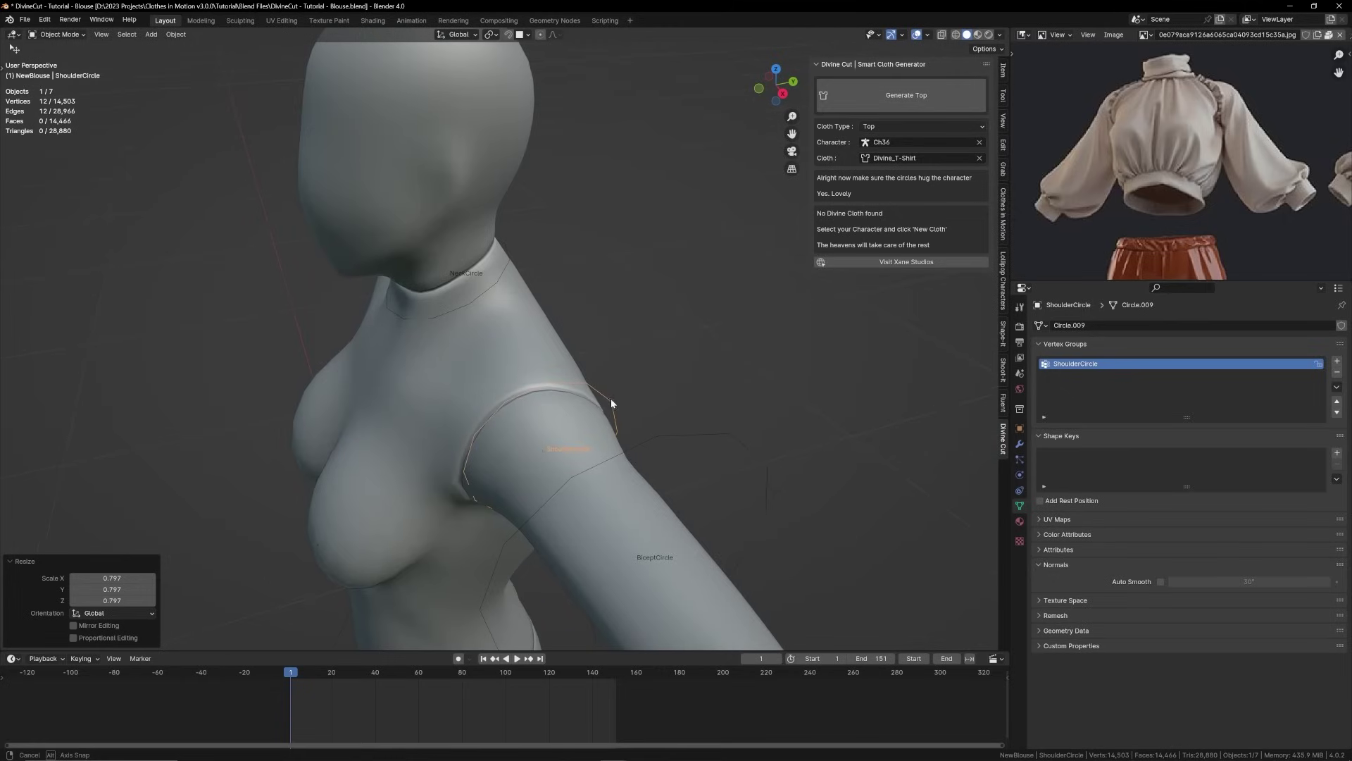
key("g")
key("y")
left_click(546, 423)
key("KP_1")
key("s")
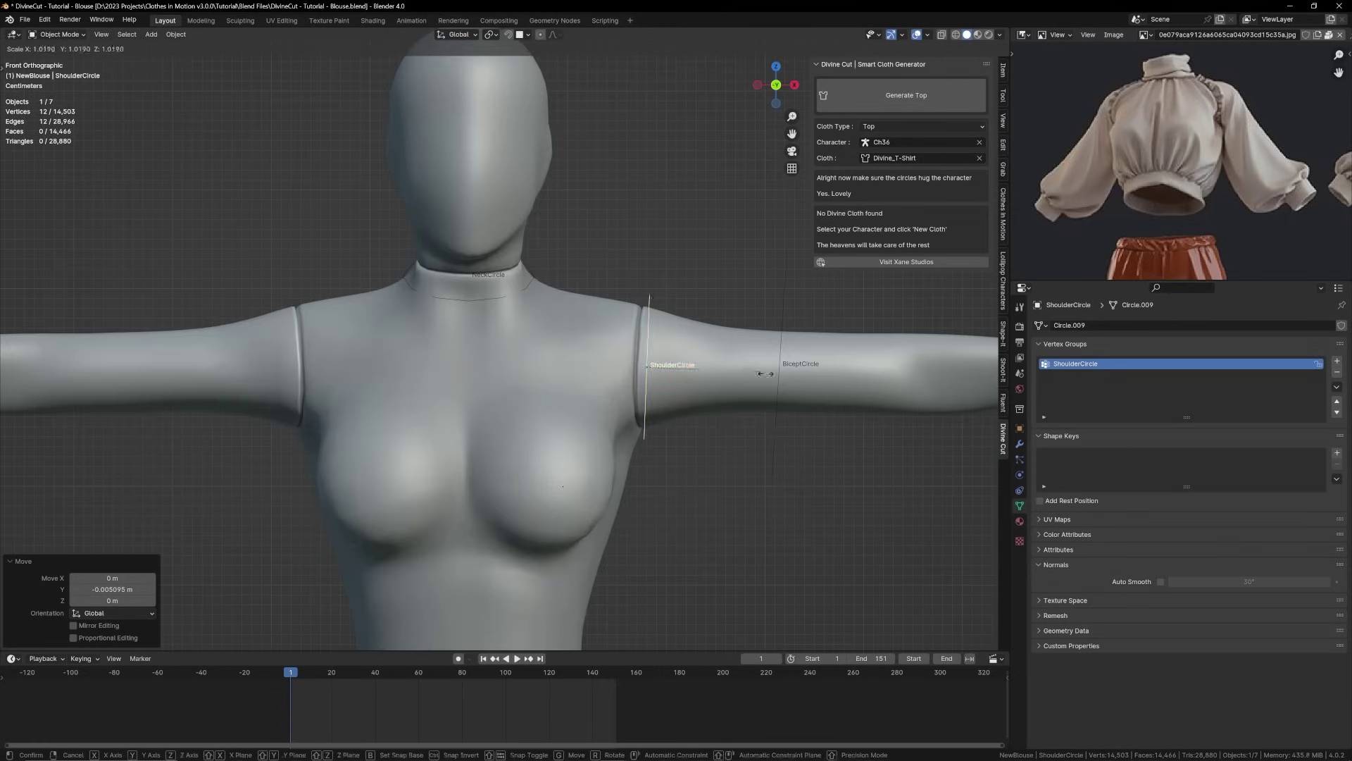
left_click(766, 374)
Move BiceptCircle about 0.25 m along X onto the lower forearm and scale it down to roughly half size.
left_click(776, 416)
scroll(736, 436, "down", 3)
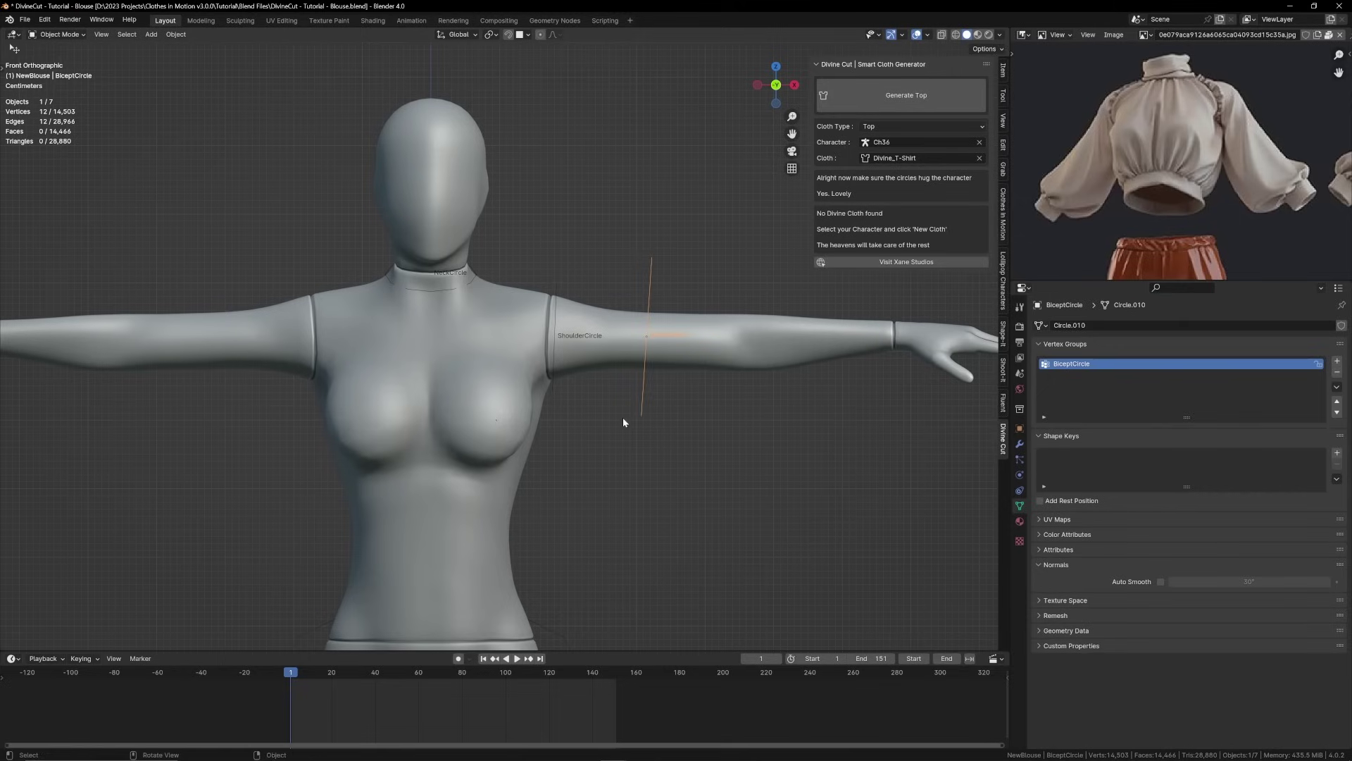
key("g")
key("x")
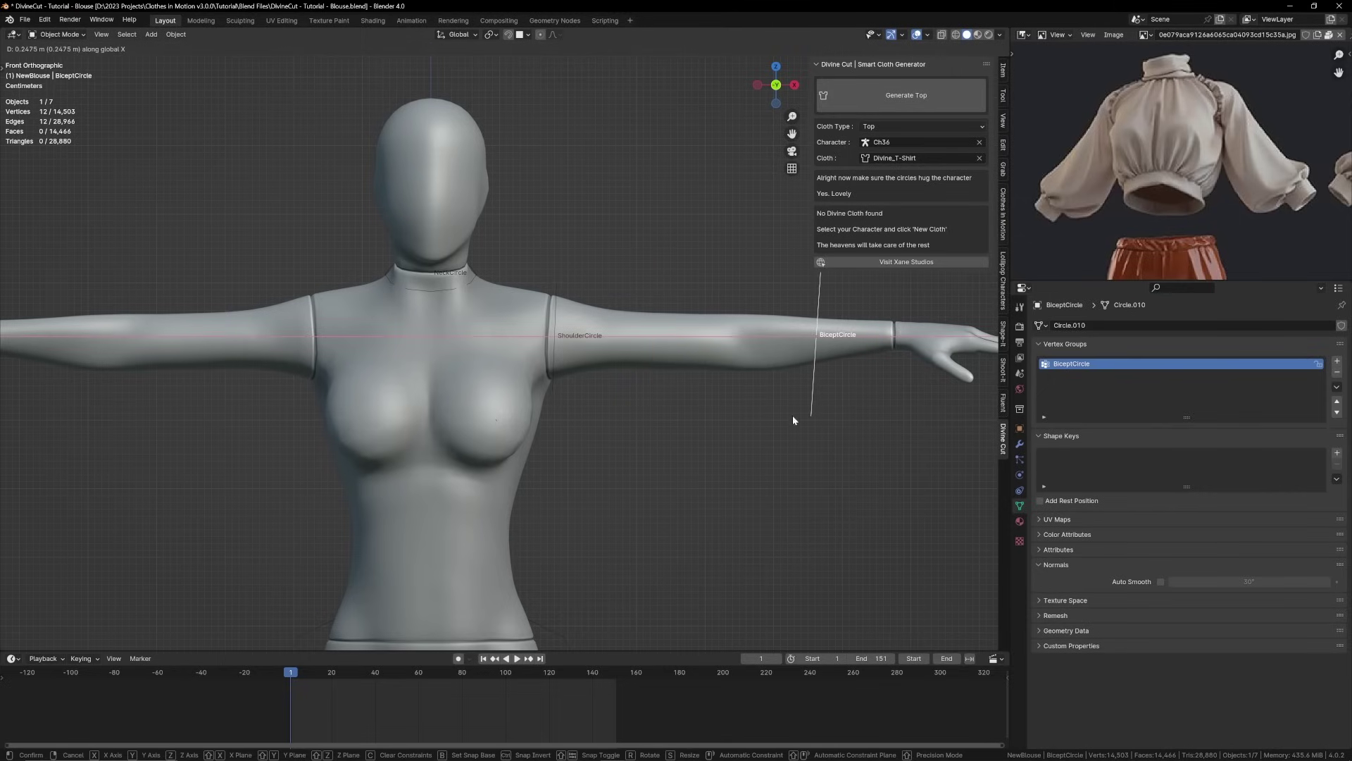
left_click(793, 421)
key("s")
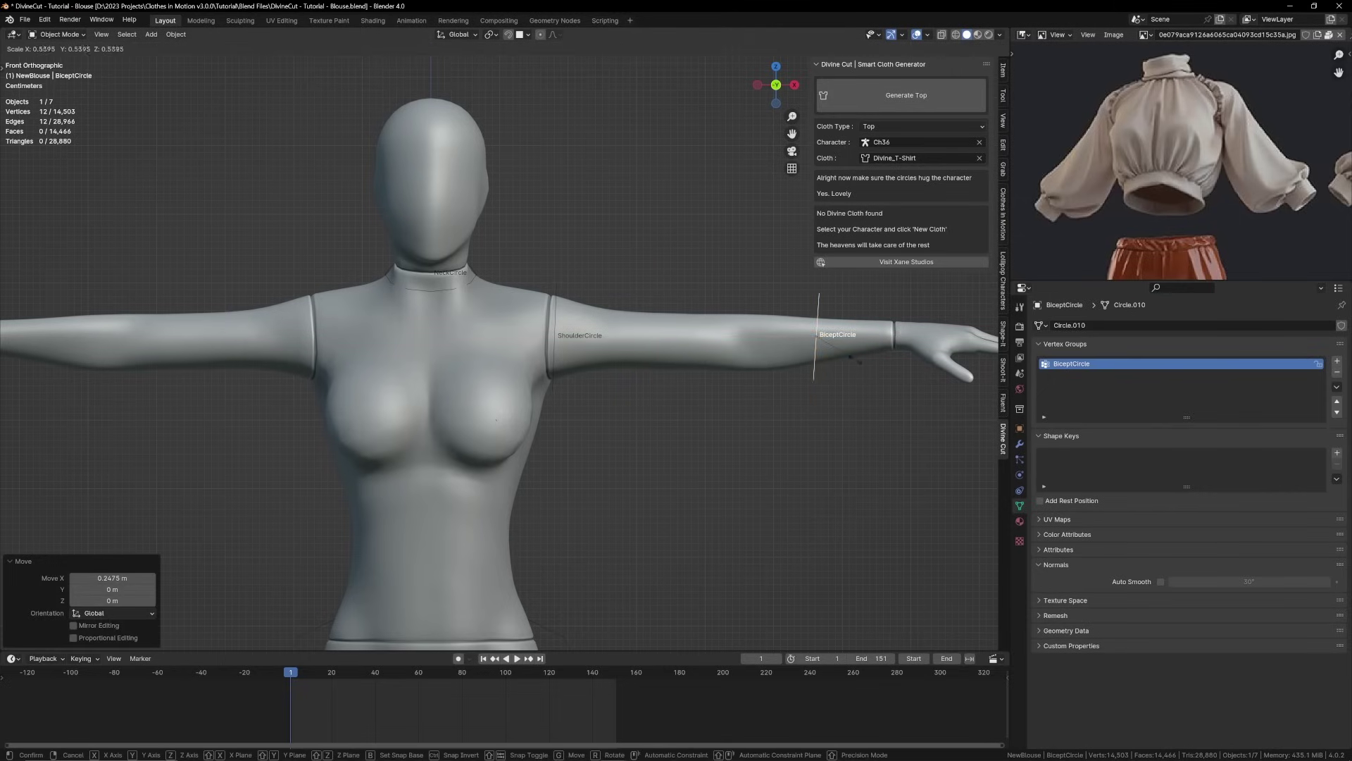
left_click(841, 350)
Center BiceptCircle around the forearm, lowering it about 0.008 m along Z.
key("g")
left_click(851, 363)
middle_click_drag(852, 362, 698, 412)
key("g")
key("z")
left_click(697, 444)
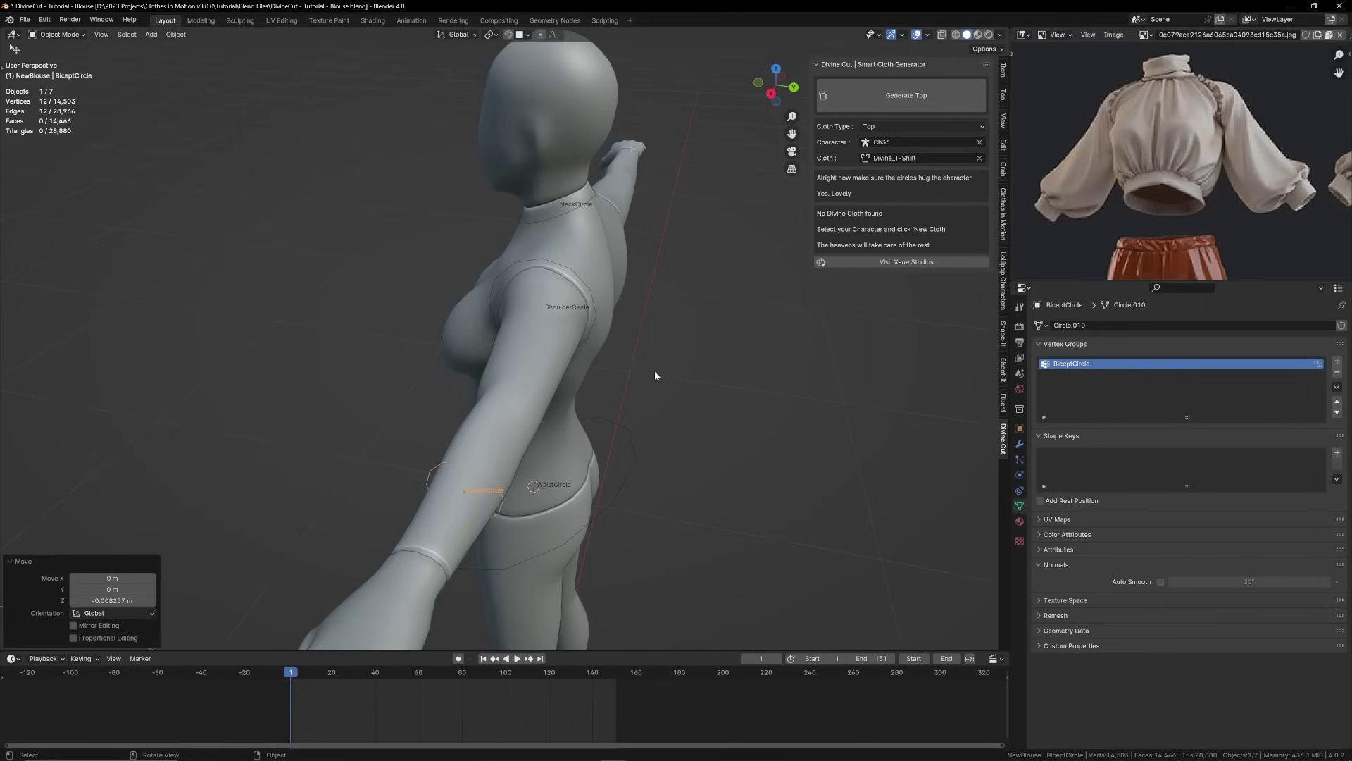
Tilt ShoulderCircle slightly in front view and move it about 0.009 m outward along X.
key("KP_1")
left_click(491, 359)
middle_click_drag(490, 361, 518, 366, "shift")
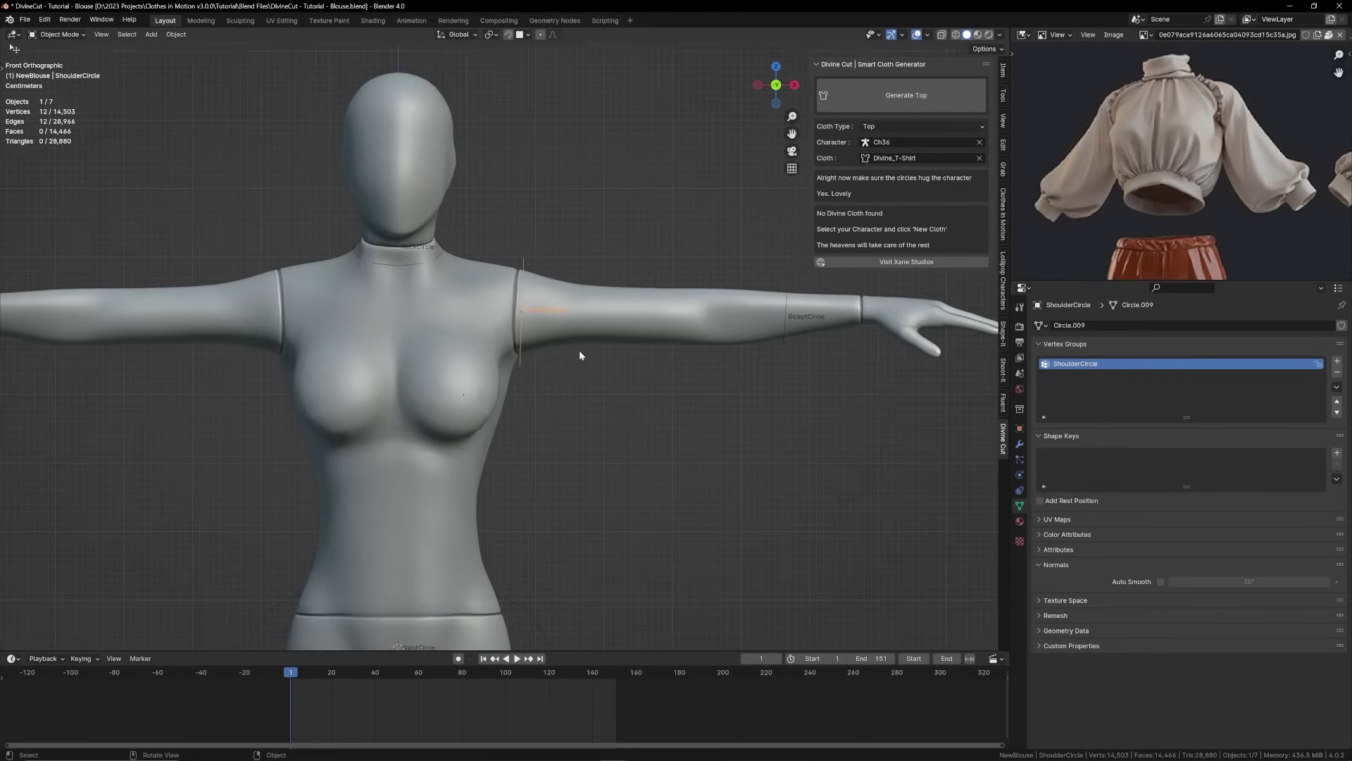
key("r")
left_click(573, 360)
key("g")
left_click(620, 378)
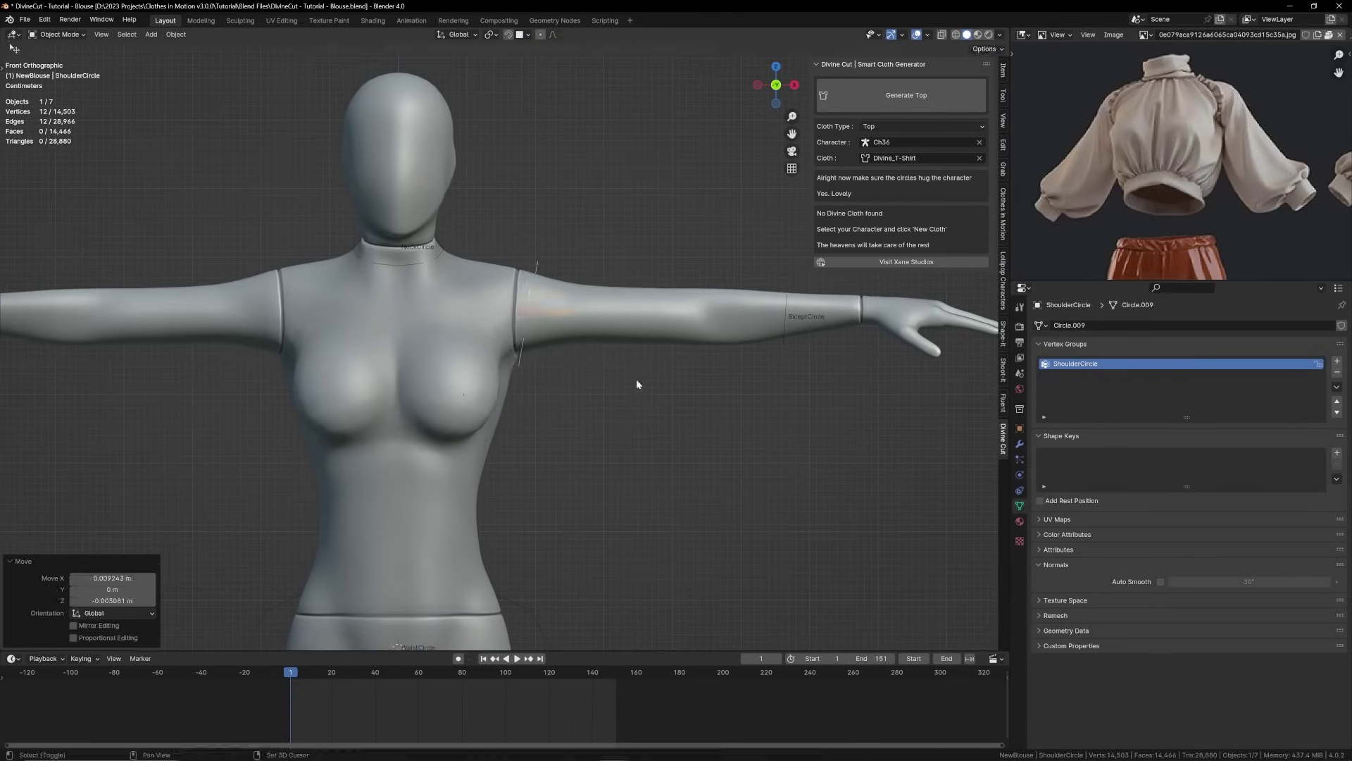
Raise WaistCircle about 0.23 m to just below the bust and rotate it to a nearly level angle in side view.
middle_click_drag(636, 383, 646, 327, "shift")
middle_click_drag(590, 495, 585, 421, "shift")
left_click(573, 471)
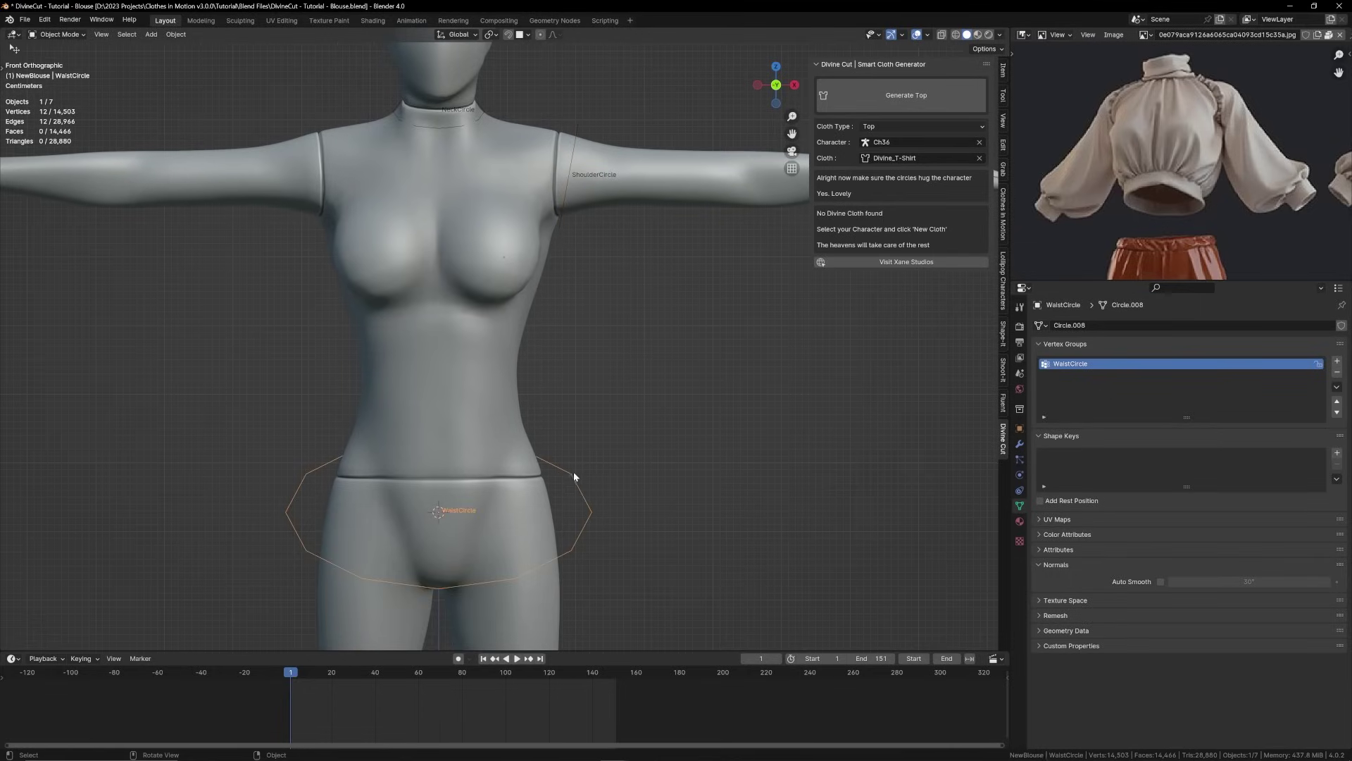
middle_click_drag(642, 459, 571, 457)
key("KP_3")
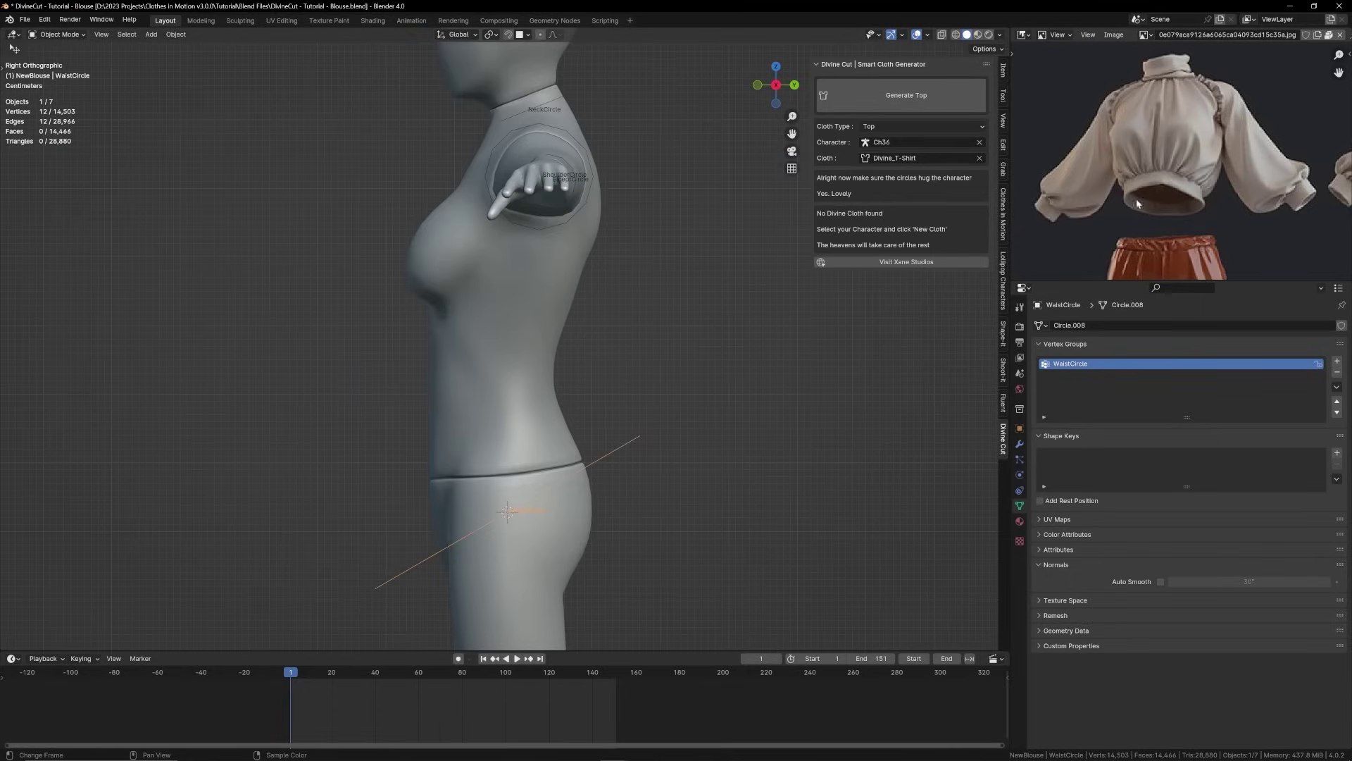
key("g")
left_click(615, 327)
key("r")
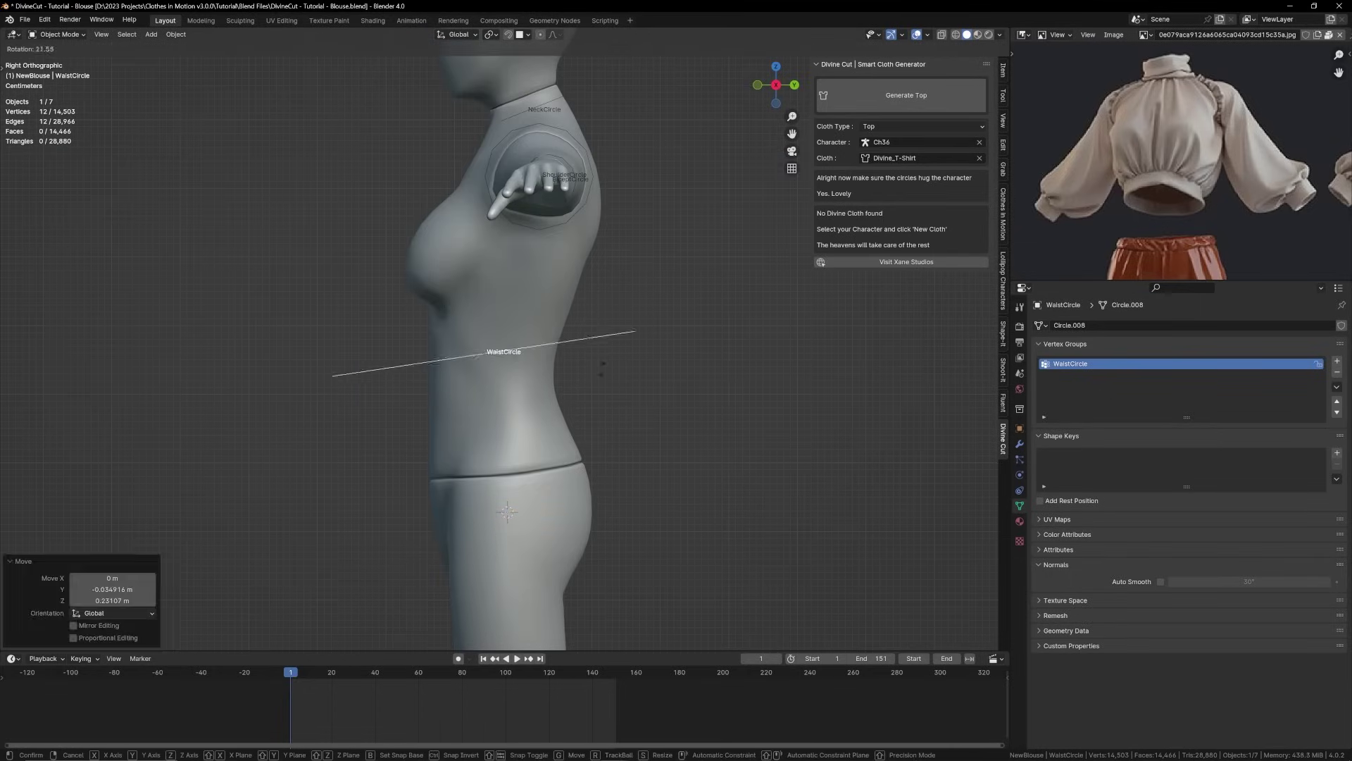
left_click(613, 384)
Scale WaistCircle down toward the torso, widen it by about 1.3 along X, and nudge it along Y.
key("s")
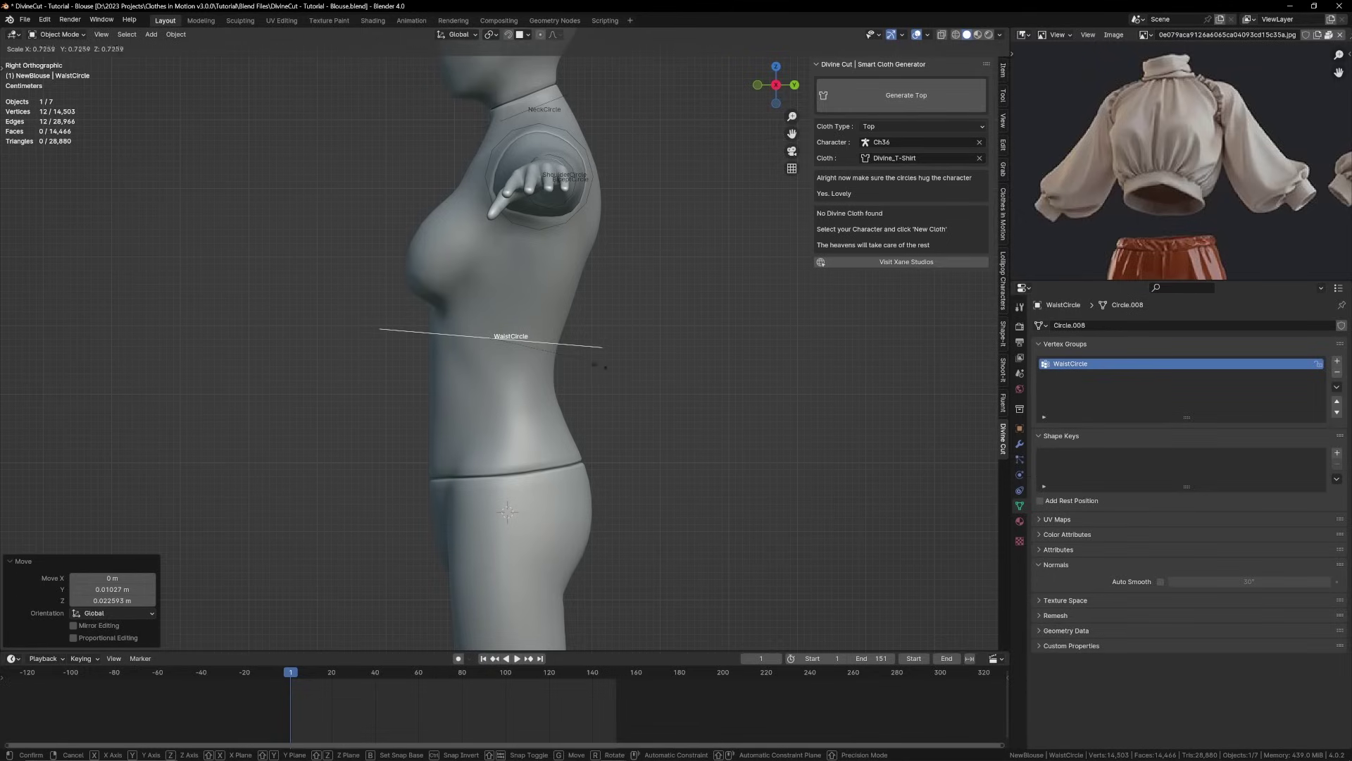
middle_click_drag(588, 353, 541, 382)
key("x")
left_click(541, 382)
key("g")
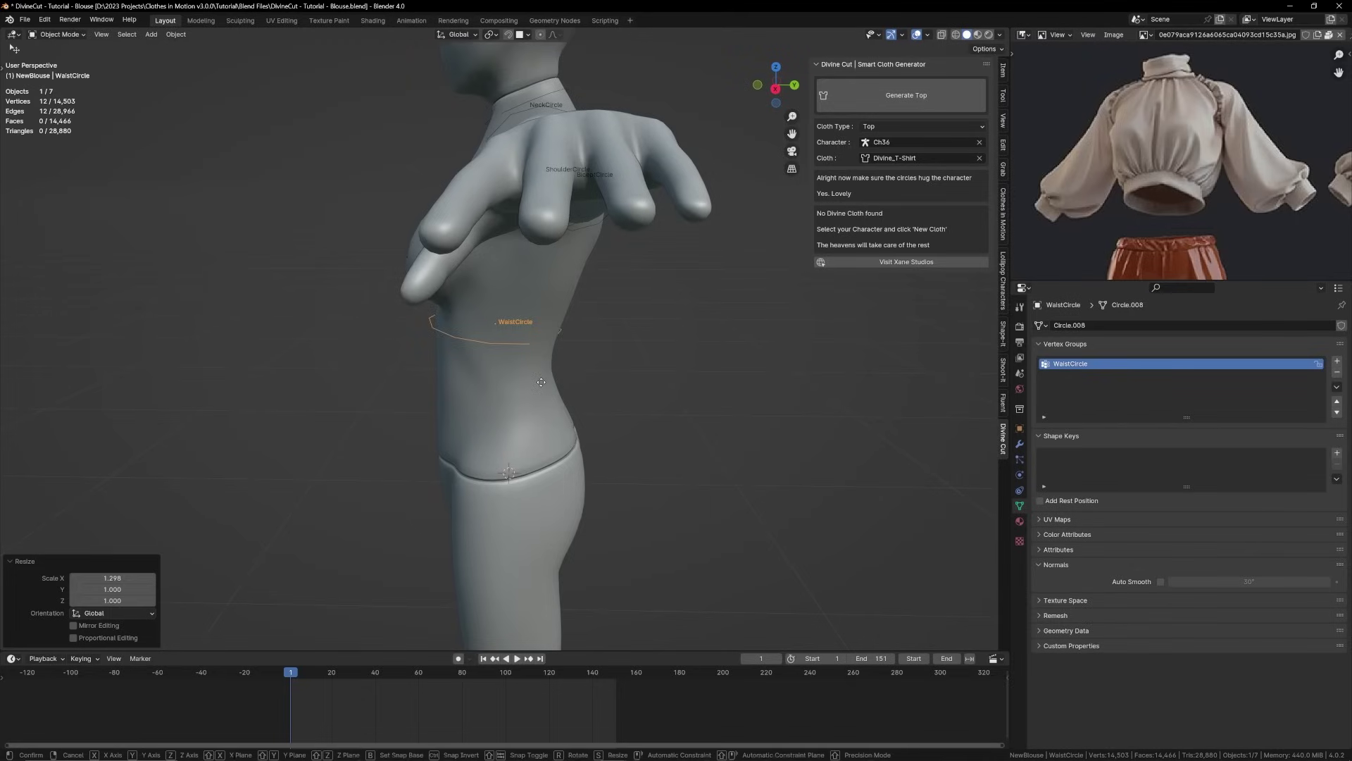
key("y")
left_click(542, 387)
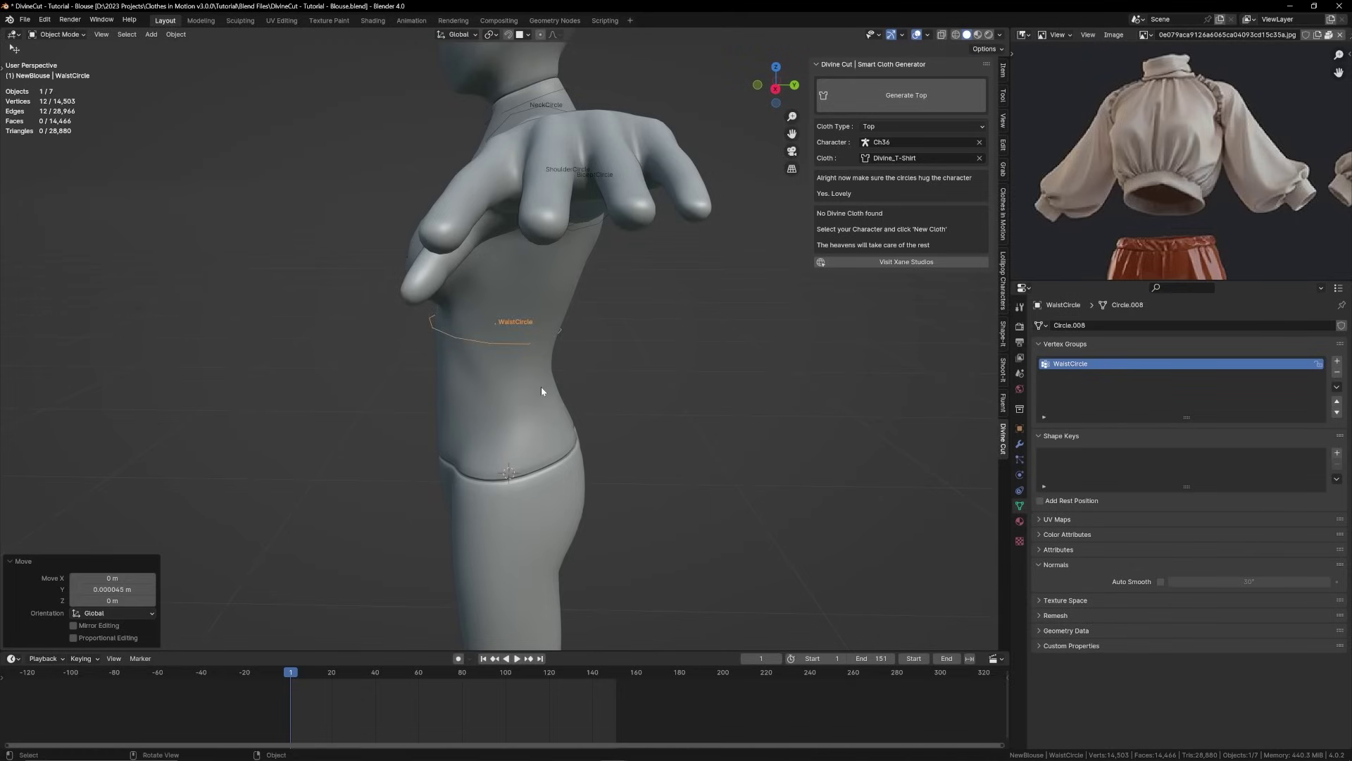
Adjust WaistCircle's depth and position along Y, and scale it up uniformly by about 1.07 to surround the torso.
key("s")
key("y")
left_click(543, 391)
middle_click_drag(543, 391, 596, 339)
key("g")
key("y")
left_click(491, 392)
key("s")
left_click(597, 353)
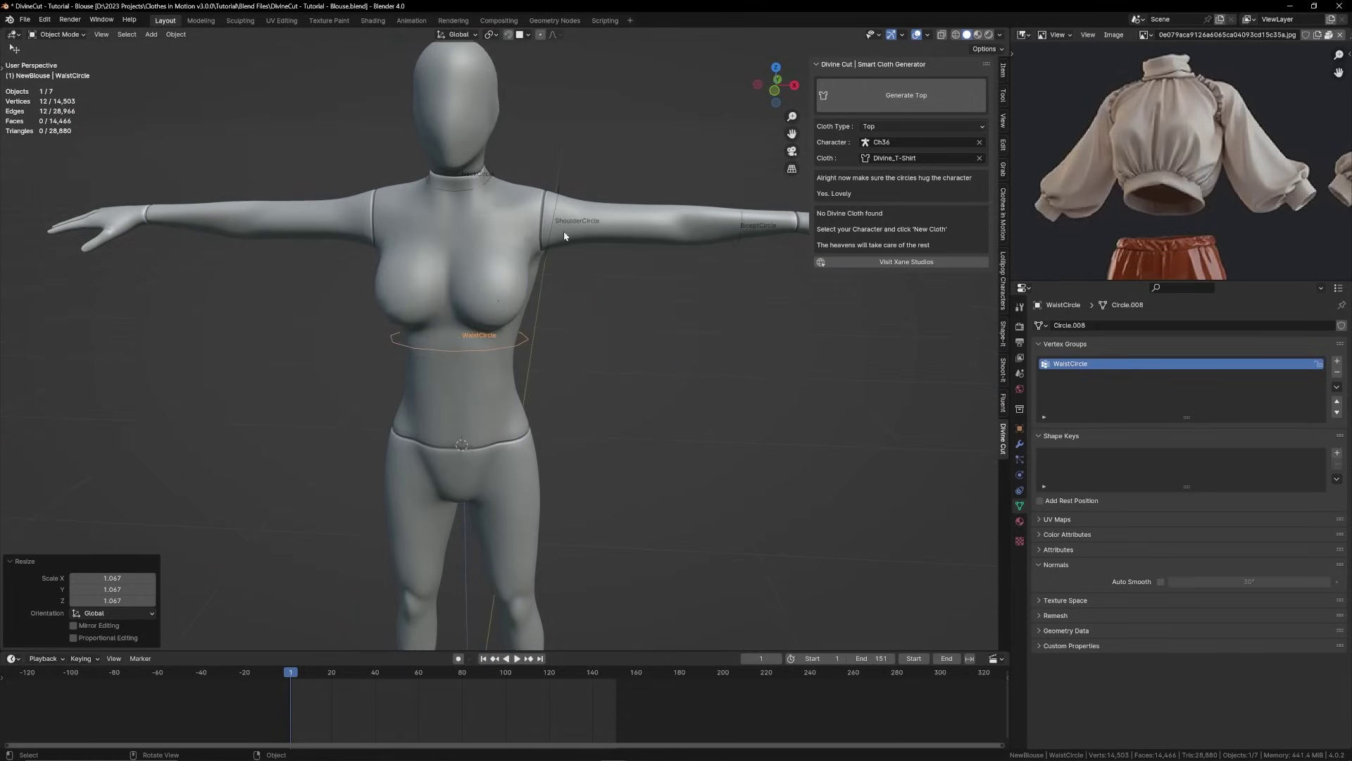
Try generating the top with the current guide circles and undo the result.
key("KP_1")
middle_click_drag(562, 196, 548, 239, "shift")
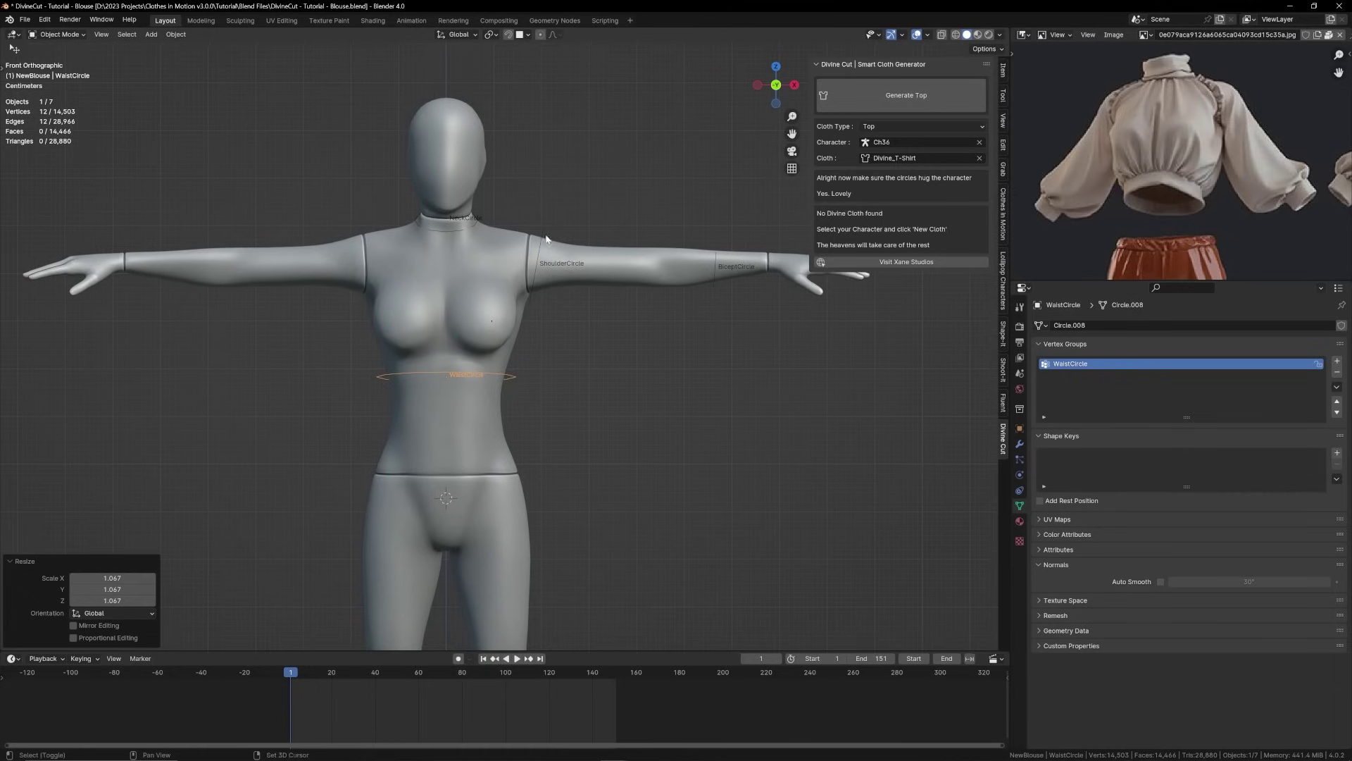
left_click(869, 95)
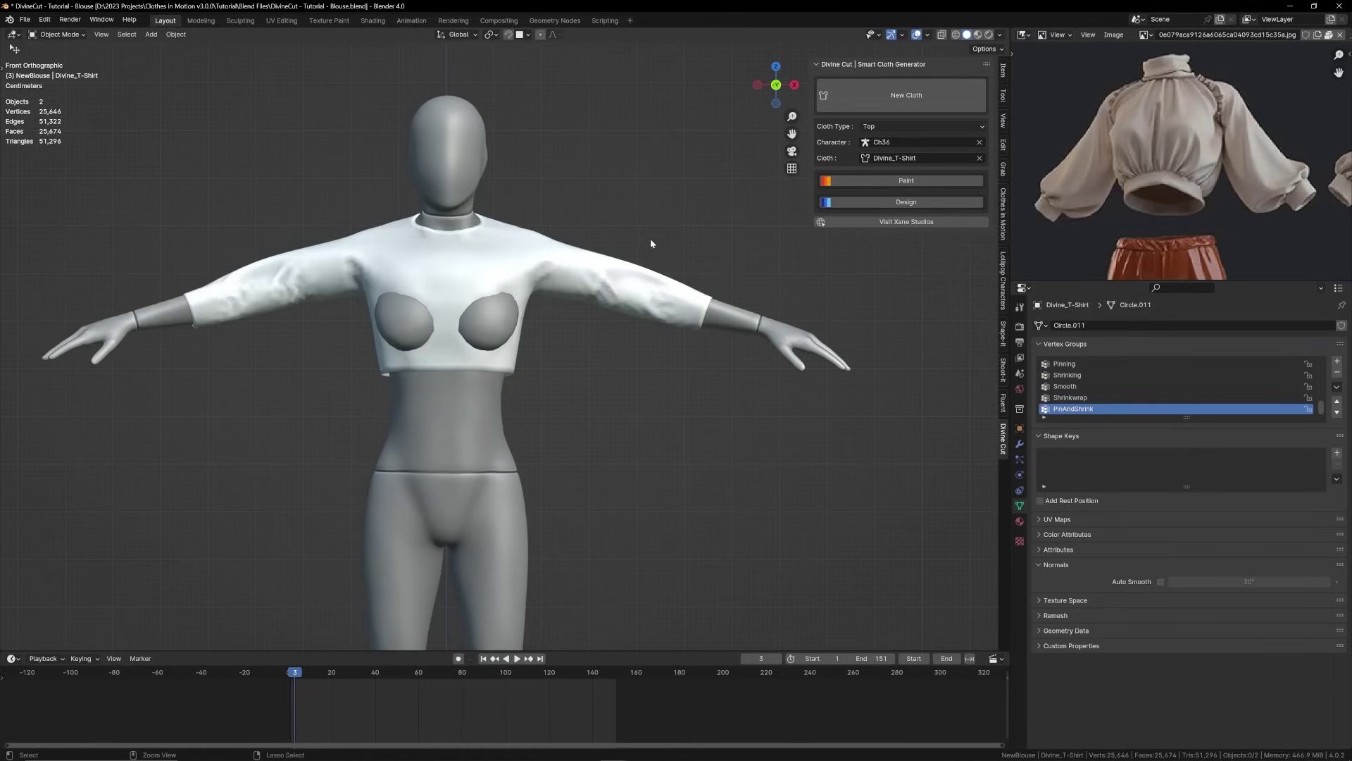
key("ctrl+z")
Rotate ShoulderCircle by about -13.2° in front view, then generate a trial top and undo that generation.
key("r")
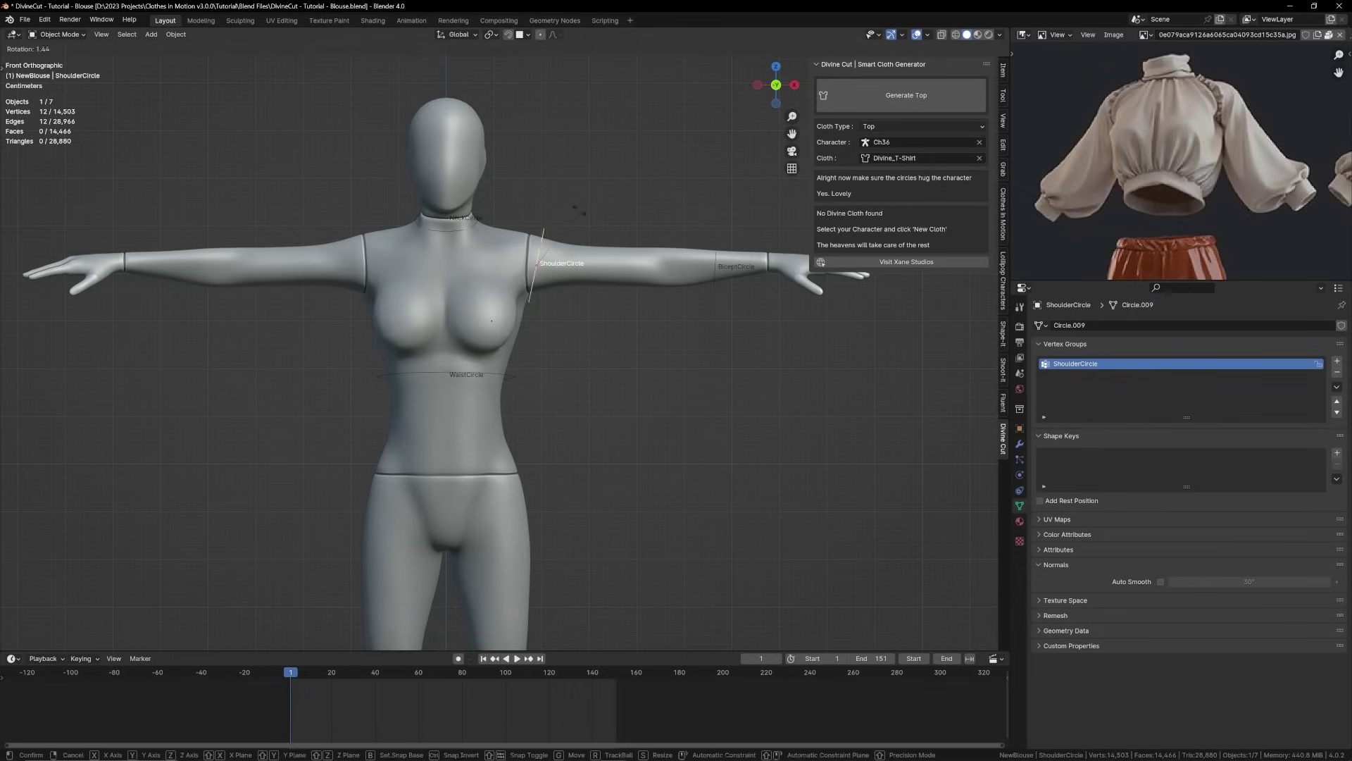
left_click(564, 204)
left_click(879, 108)
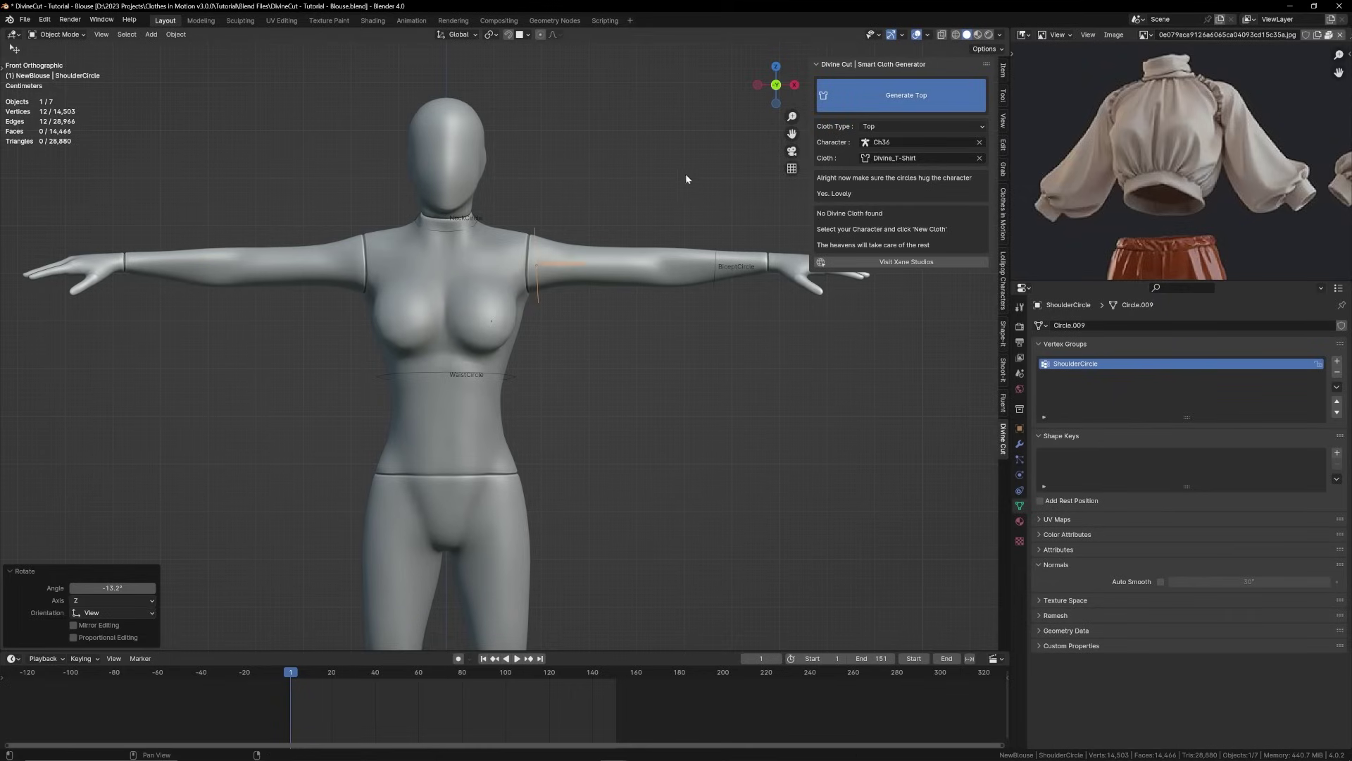
key("ctrl+z")
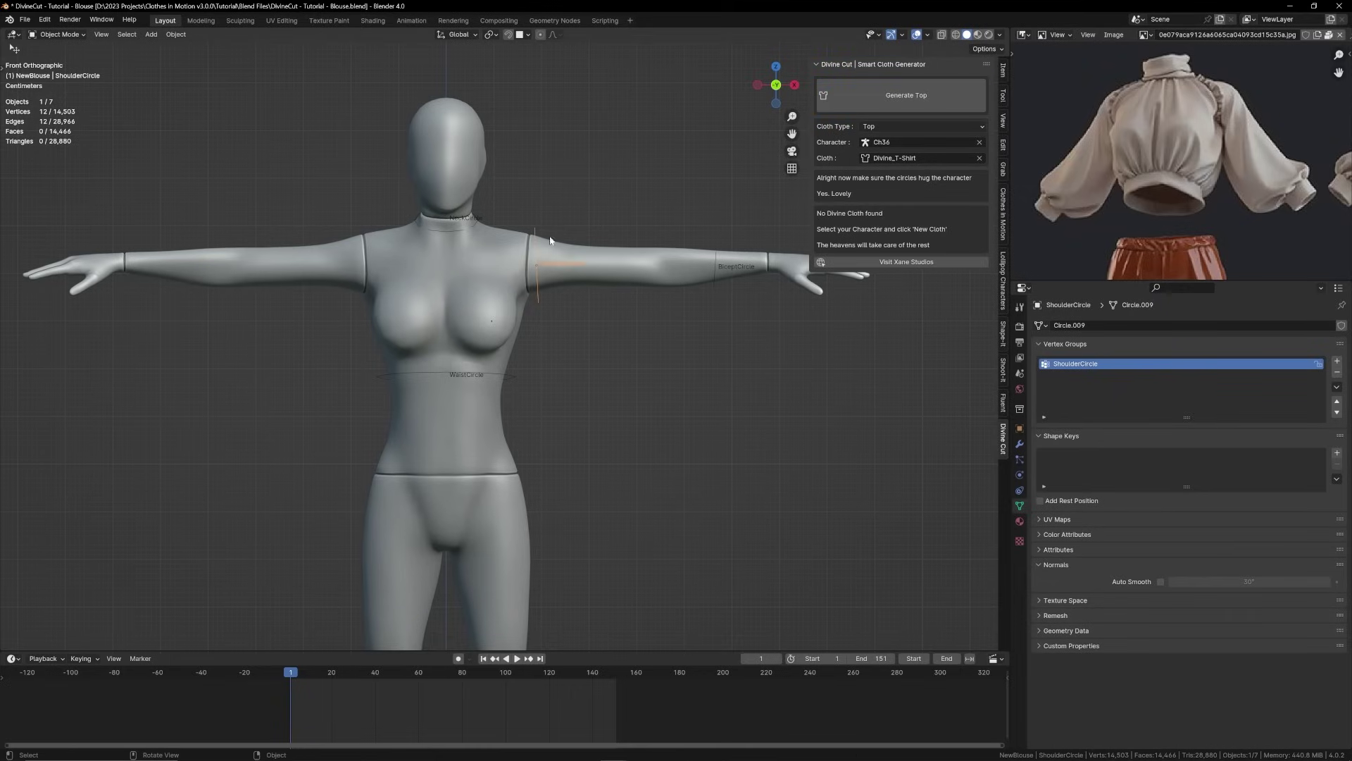
Tilt ShoulderCircle, move it about -0.011 m along X and 0.006 m along Z, and try generating the top again.
key("r")
left_click(567, 225)
key("g")
left_click(520, 197)
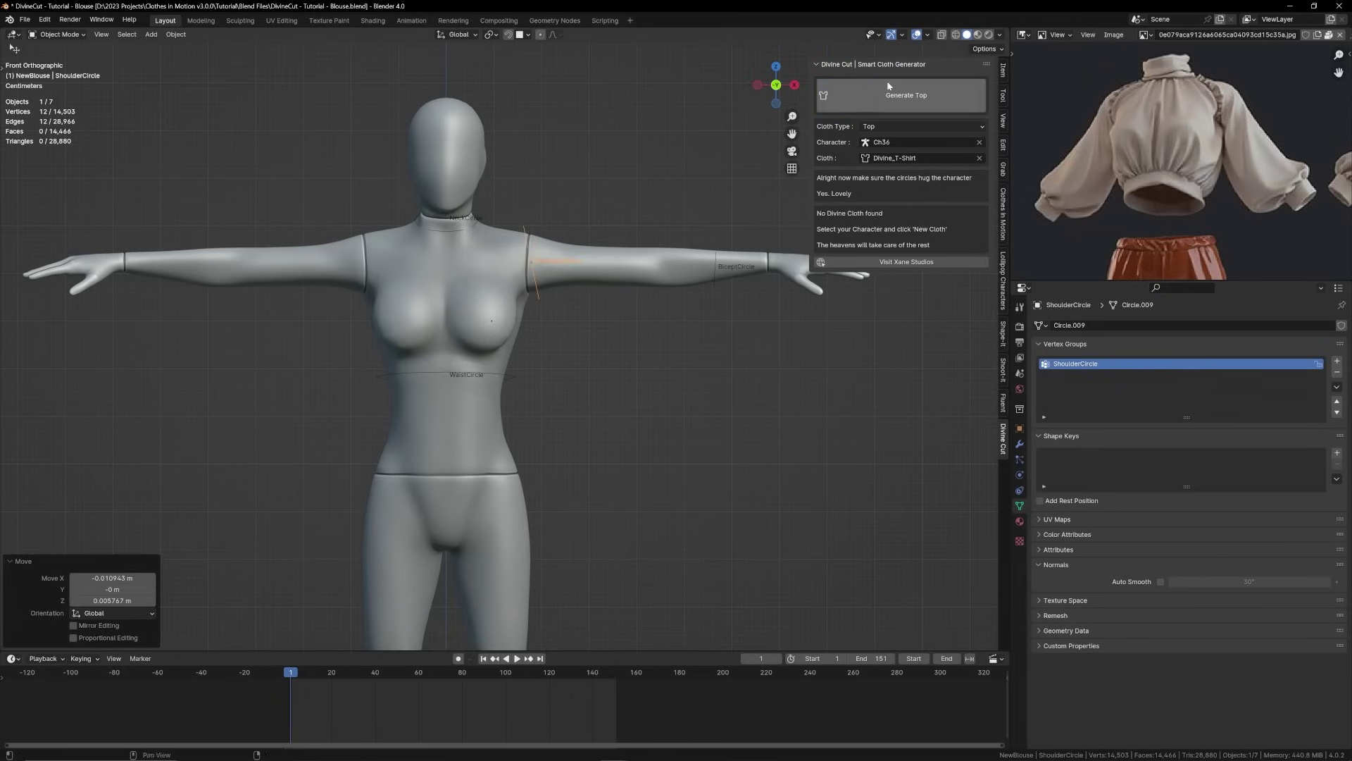
left_click(882, 98)
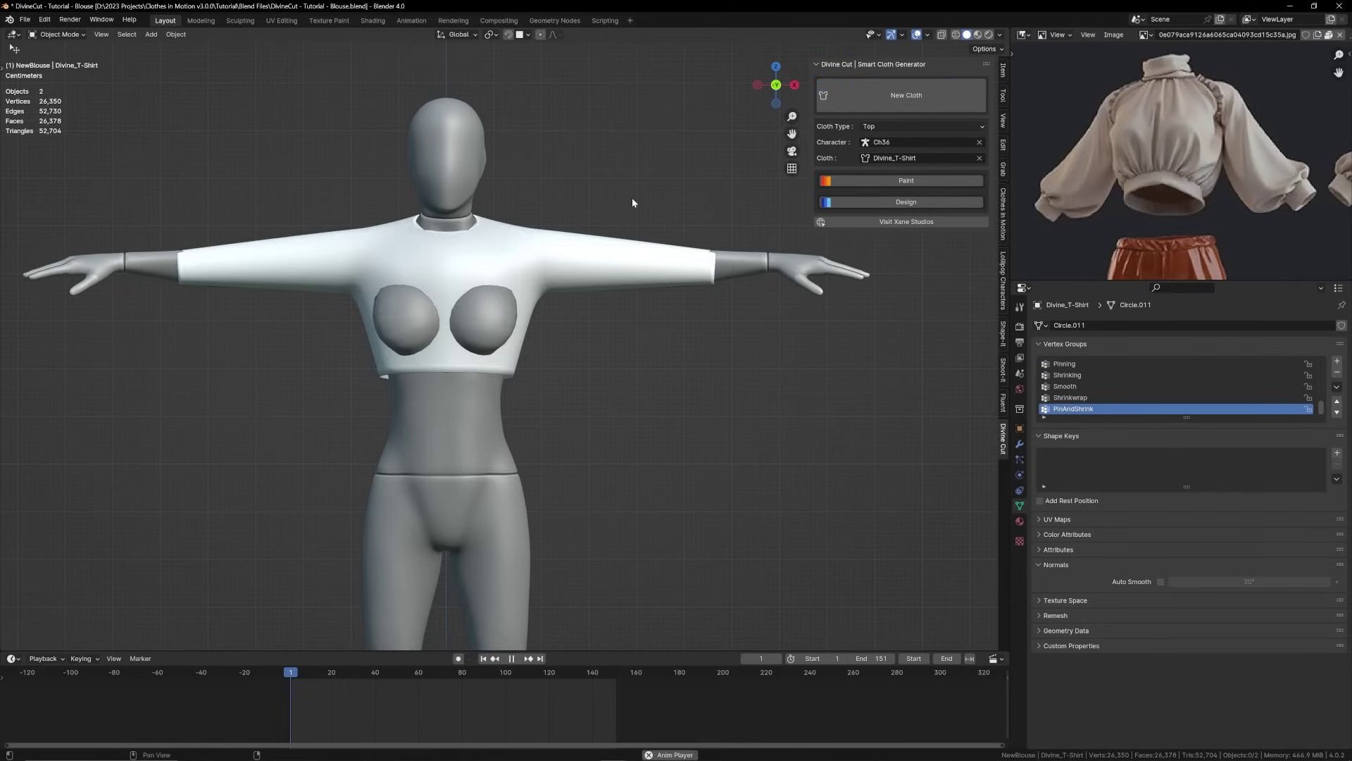
key("ctrl+z")
Tilt ShoulderCircle more strongly, generate a trial top to inspect its sleeve, and undo the generation.
key("r")
left_click(573, 201)
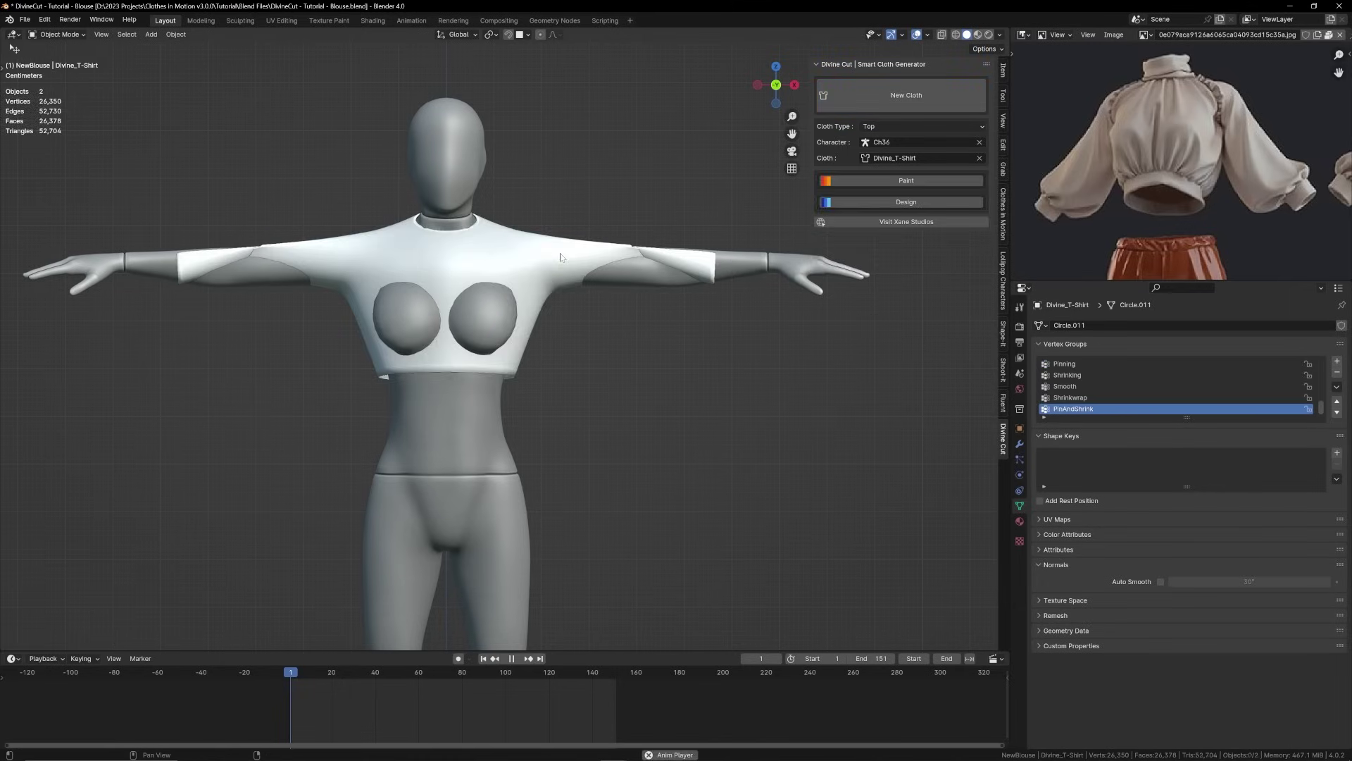
middle_click_drag(641, 248, 598, 288)
scroll(565, 321, "up", 6)
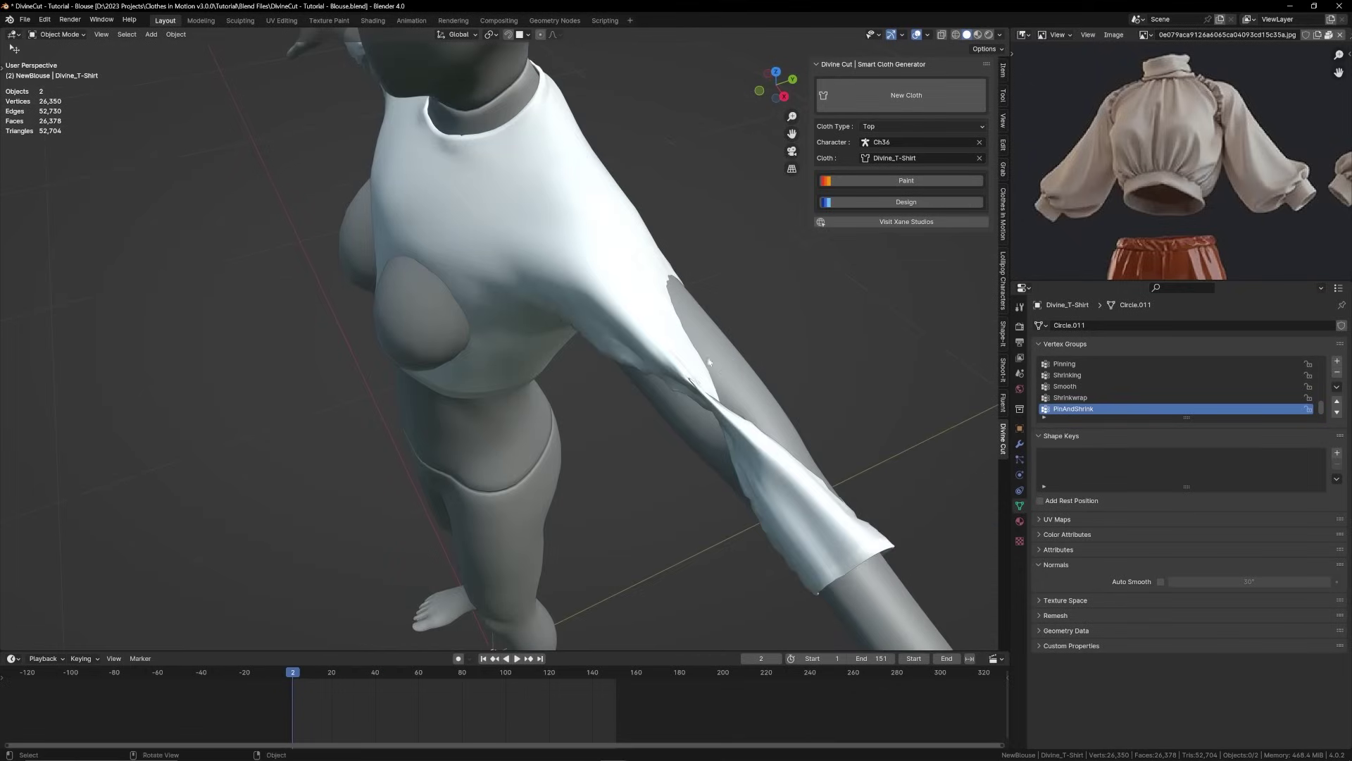
key("ctrl+z")
Rotate ShoulderCircle by about 30.5° in front view to nearly upright and shift it slightly outward along the arm.
key("KP_1")
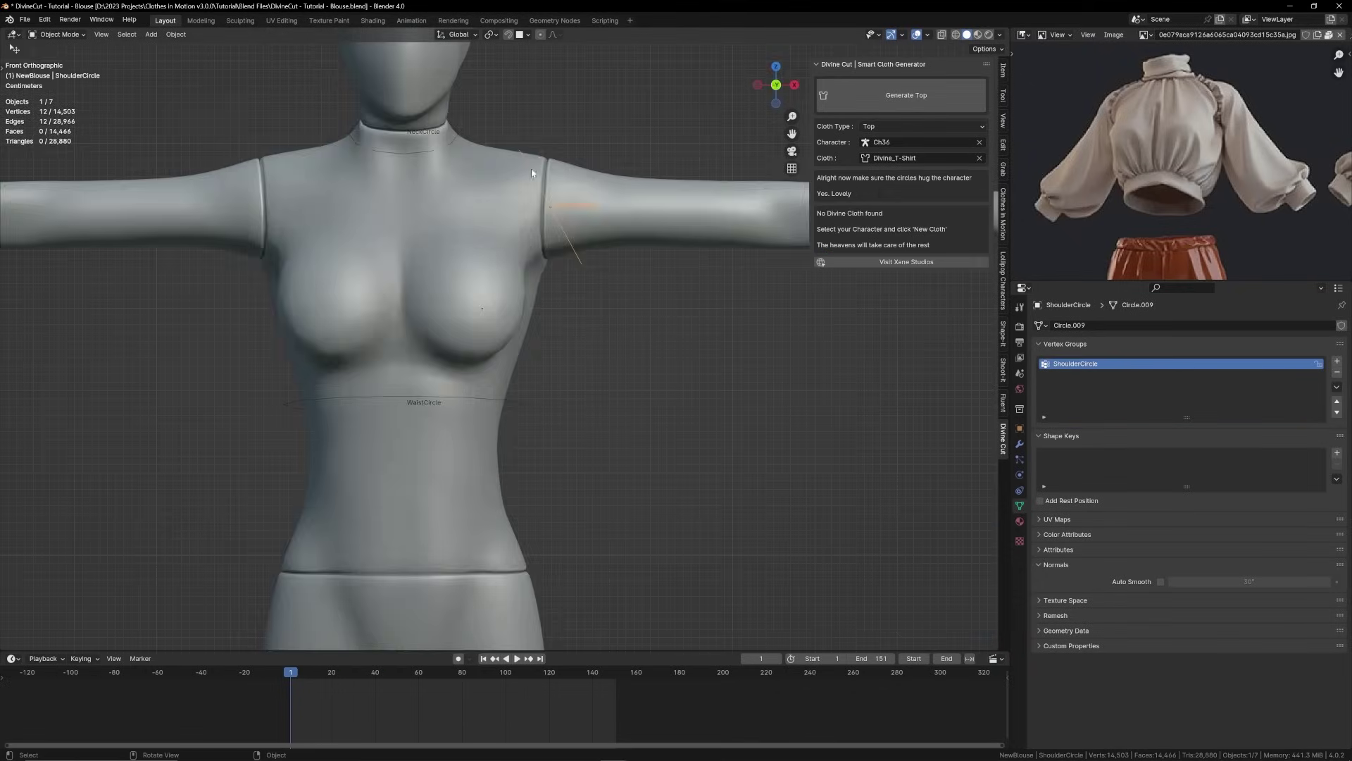
scroll(572, 214, "down", 3)
key("r")
left_click(603, 244)
key("g")
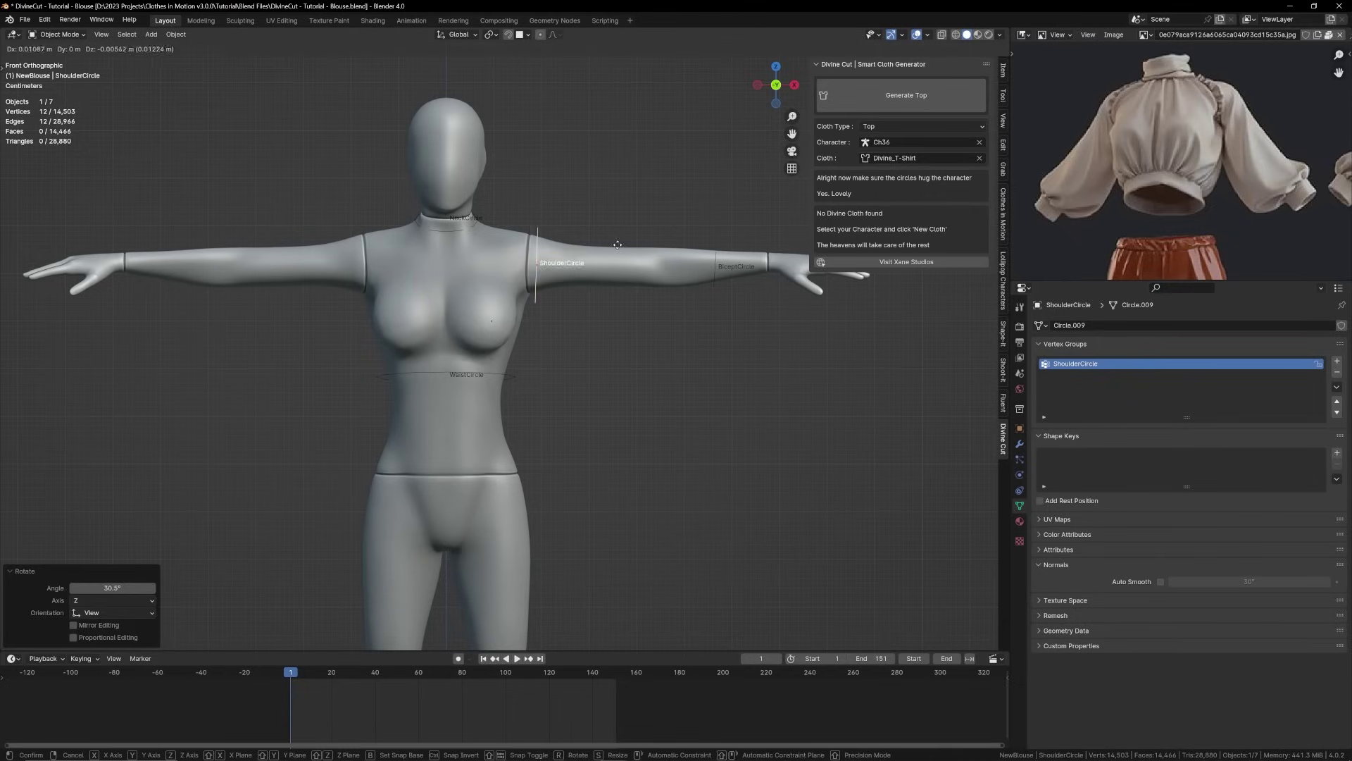
left_click(642, 254)
Rotate BiceptCircle slightly in front view and move it about 0.002 m along both X and Z.
left_click(715, 283)
key("r")
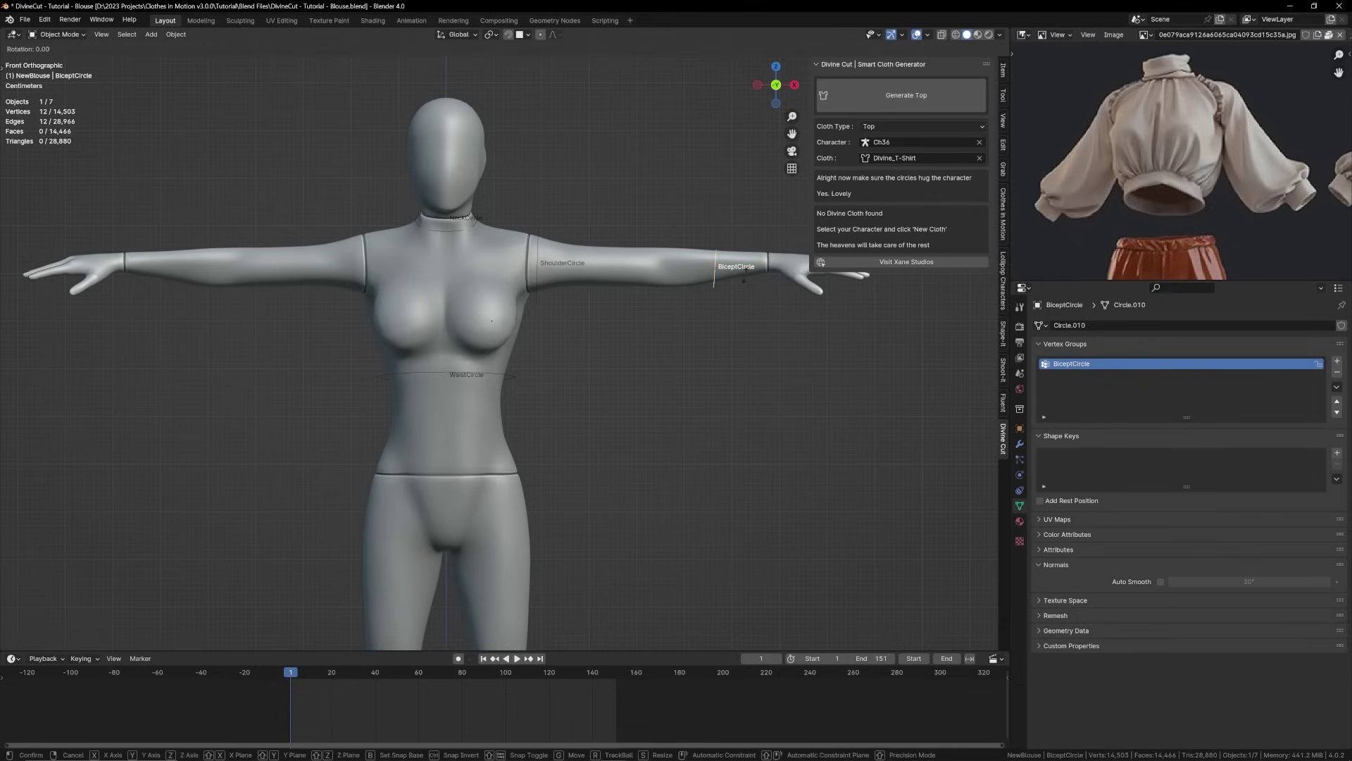
left_click(754, 264)
key("g")
left_click(755, 262)
Generate the top from the adjusted guide circles, rewind the timeline to its first frame, and inspect the garment's back.
left_click(889, 104)
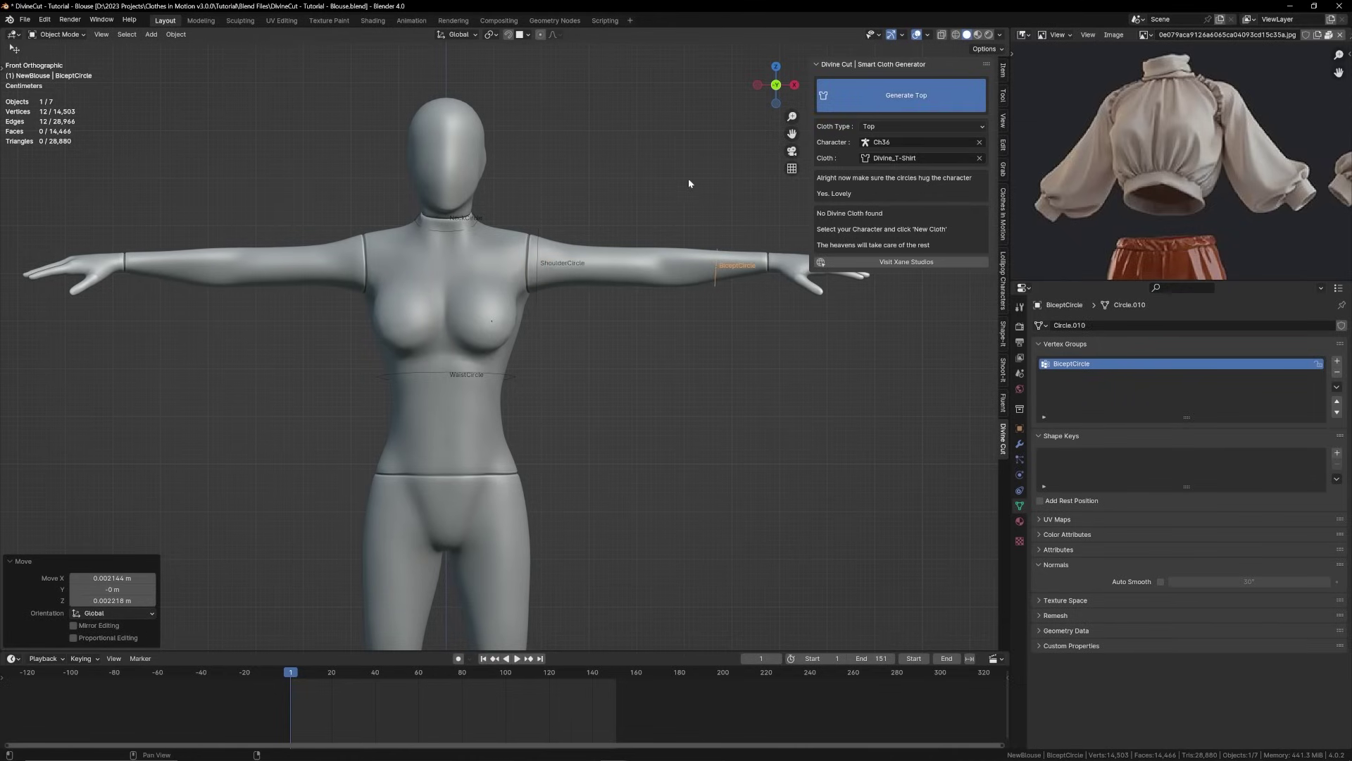
middle_click_drag(650, 214, 726, 206)
key("shift+Left")
scroll(535, 261, "up", 2)
middle_click_drag(617, 264, 819, 217)
Start painting the Shrinkwrap weights, raise the brush strength to 0.672, and paint across the upper back below the neck.
left_click(834, 181)
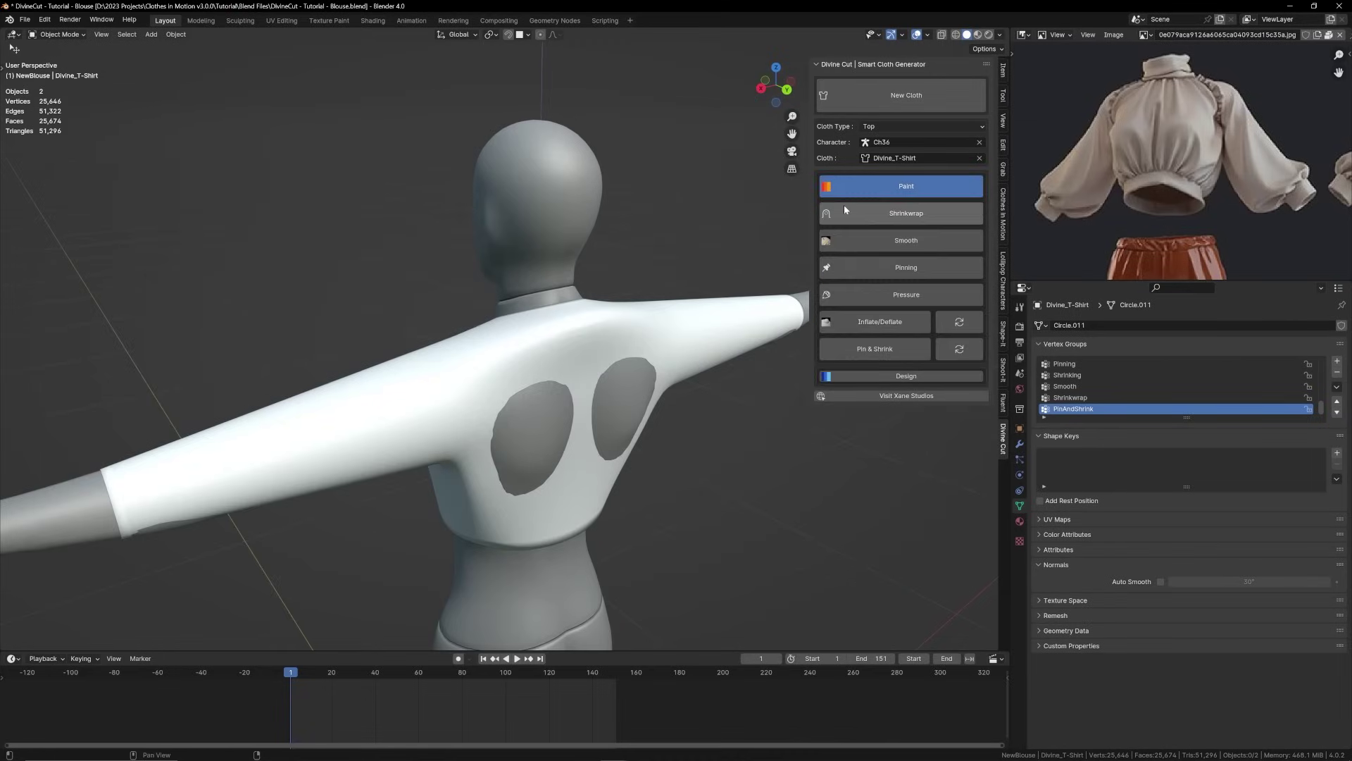
left_click(851, 215)
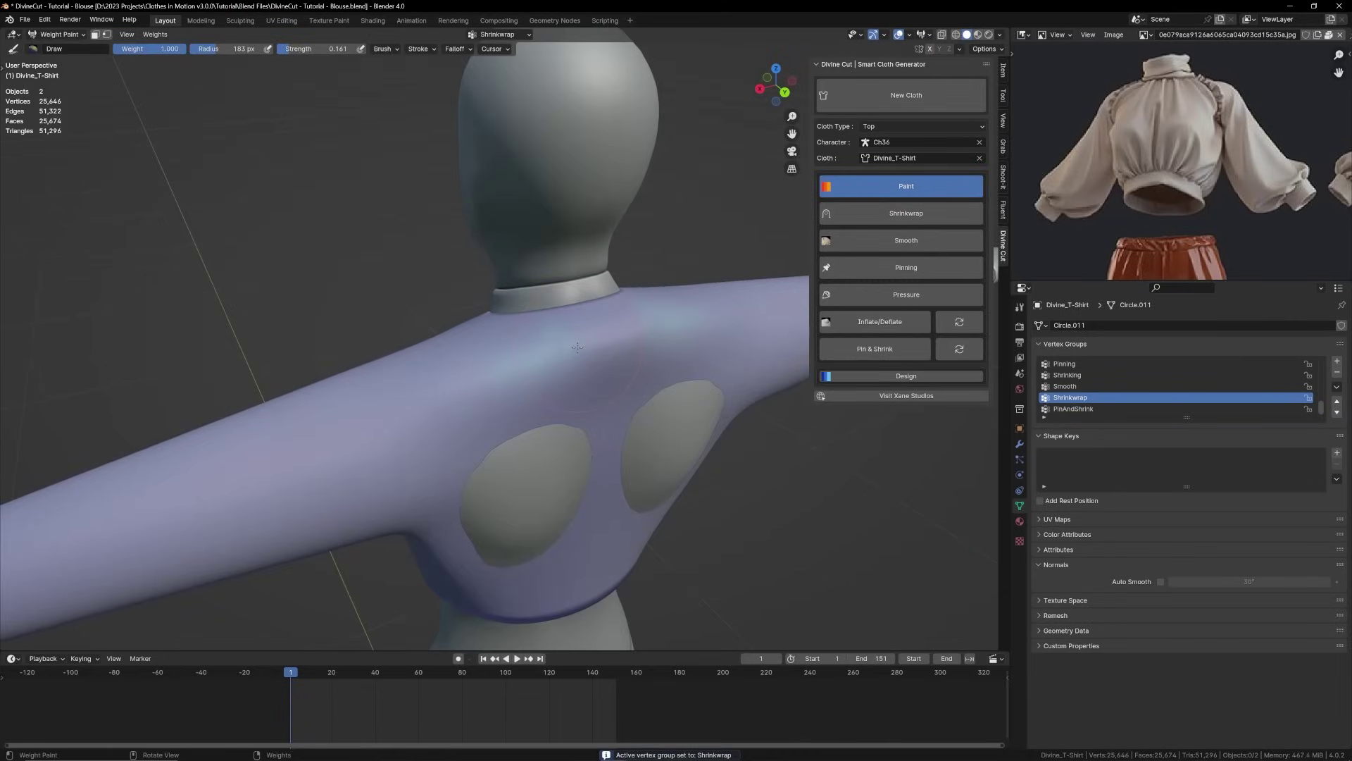
key("shift+f")
left_click(632, 355)
mouse_move(539, 366)
left_mouse_down()
mouse_move(634, 334)
mouse_move(557, 359)
left_mouse_up()
mouse_move(571, 346)
middle_mouse_down()
mouse_move(690, 322)
mouse_move(619, 319)
mouse_move(655, 305)
mouse_move(567, 325)
middle_mouse_up()
key("ctrl+z")
key("ctrl+z")
mouse_move(583, 324)
left_mouse_down()
mouse_move(576, 345)
mouse_move(596, 331)
left_mouse_up()
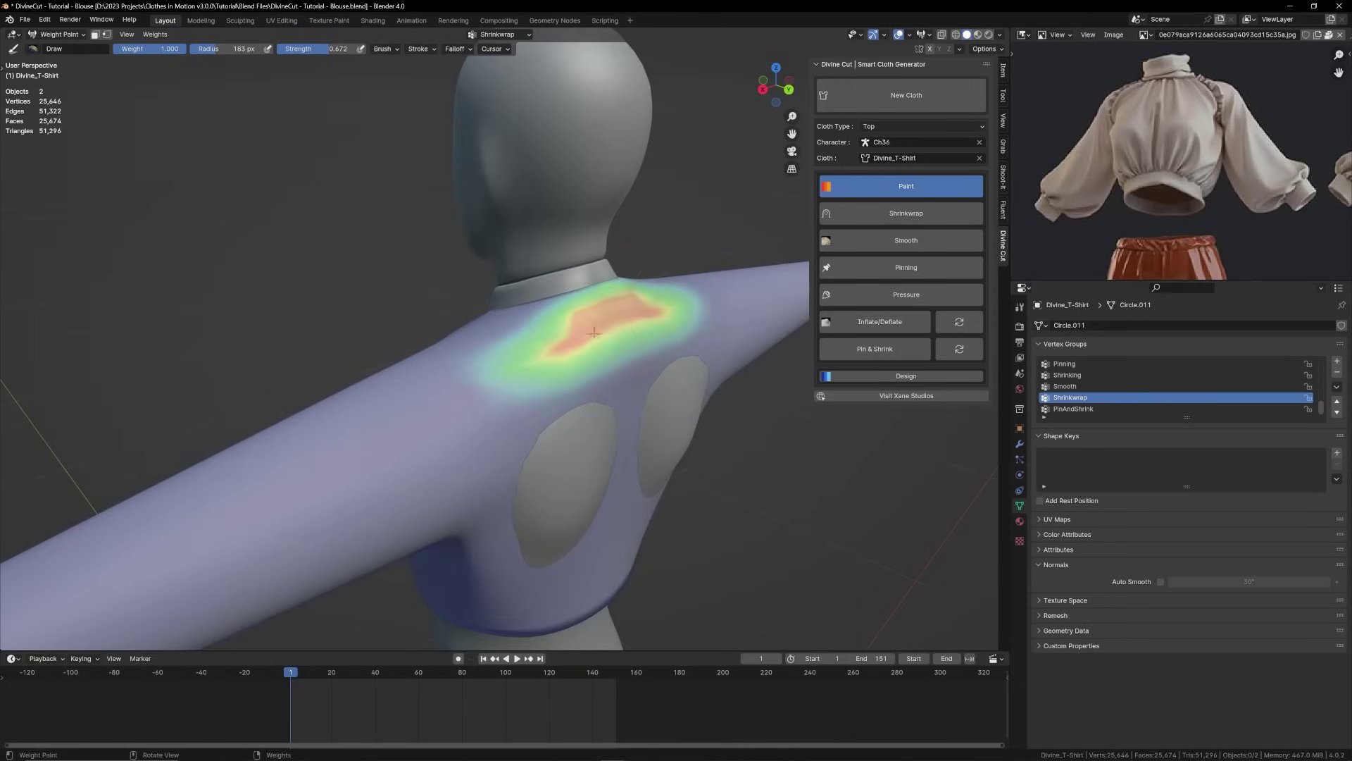
Extend the Shrinkwrap weights down around the holes in the back, raising the brush strength to 0.975.
mouse_move(596, 331)
middle_mouse_down()
mouse_move(535, 338)
mouse_move(578, 345)
mouse_move(560, 354)
middle_mouse_up()
left_click_drag(560, 354, 566, 457)
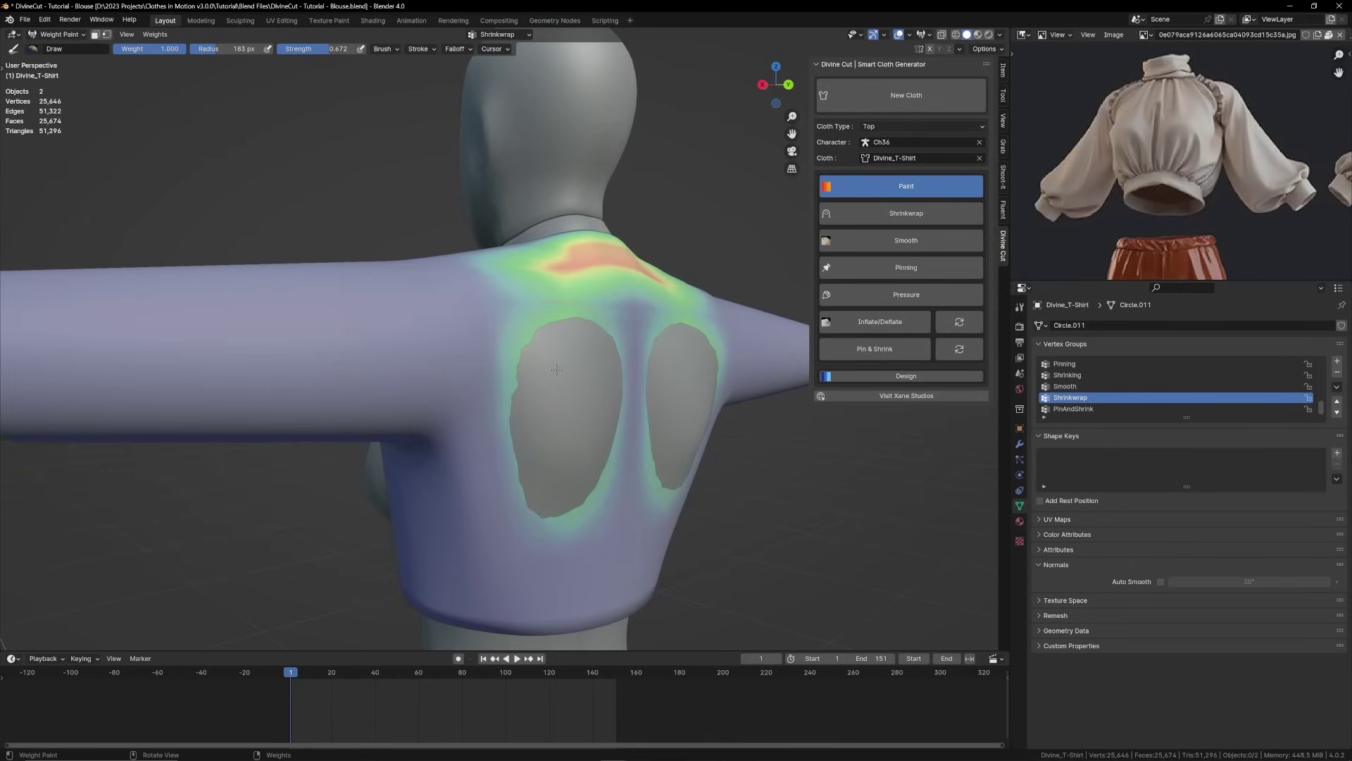
middle_click_drag(556, 369, 517, 379)
key("shift+f")
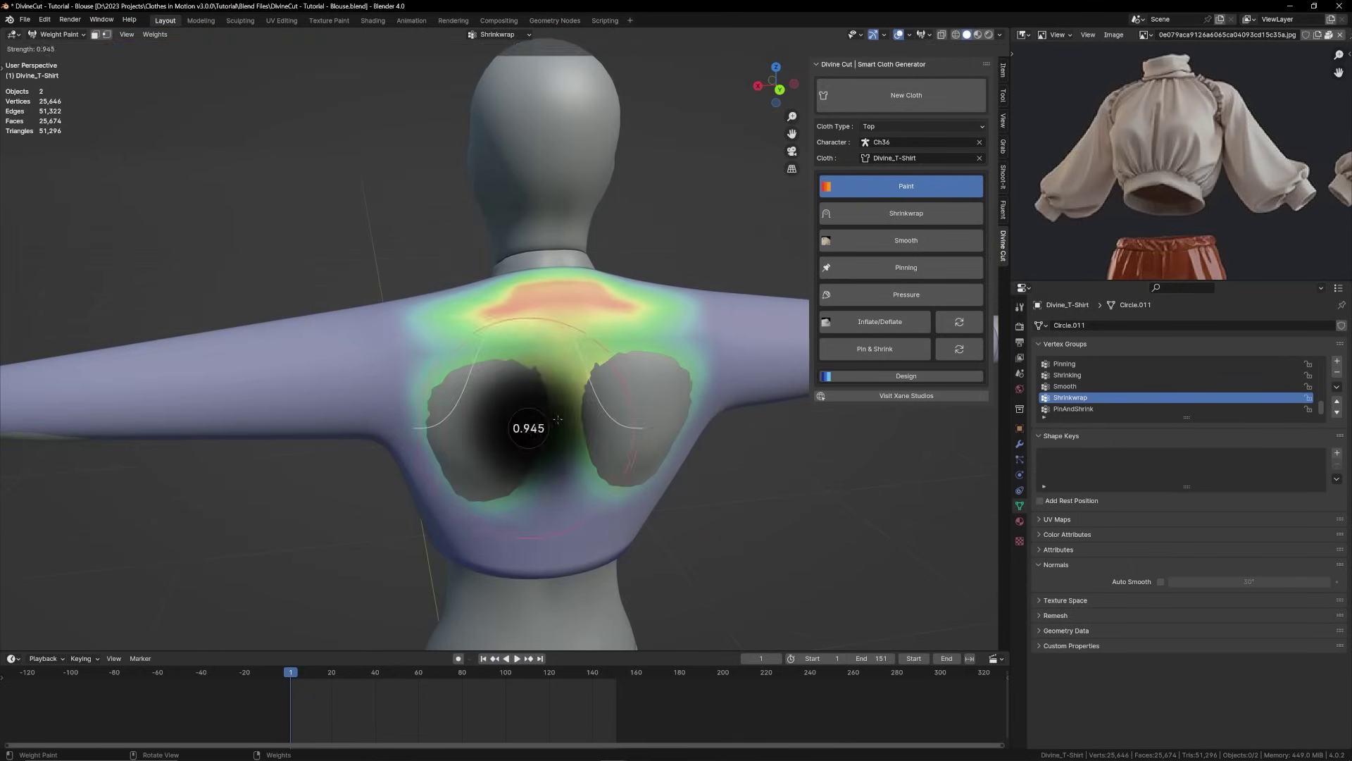
left_click(550, 422)
middle_click_drag(549, 422, 678, 386)
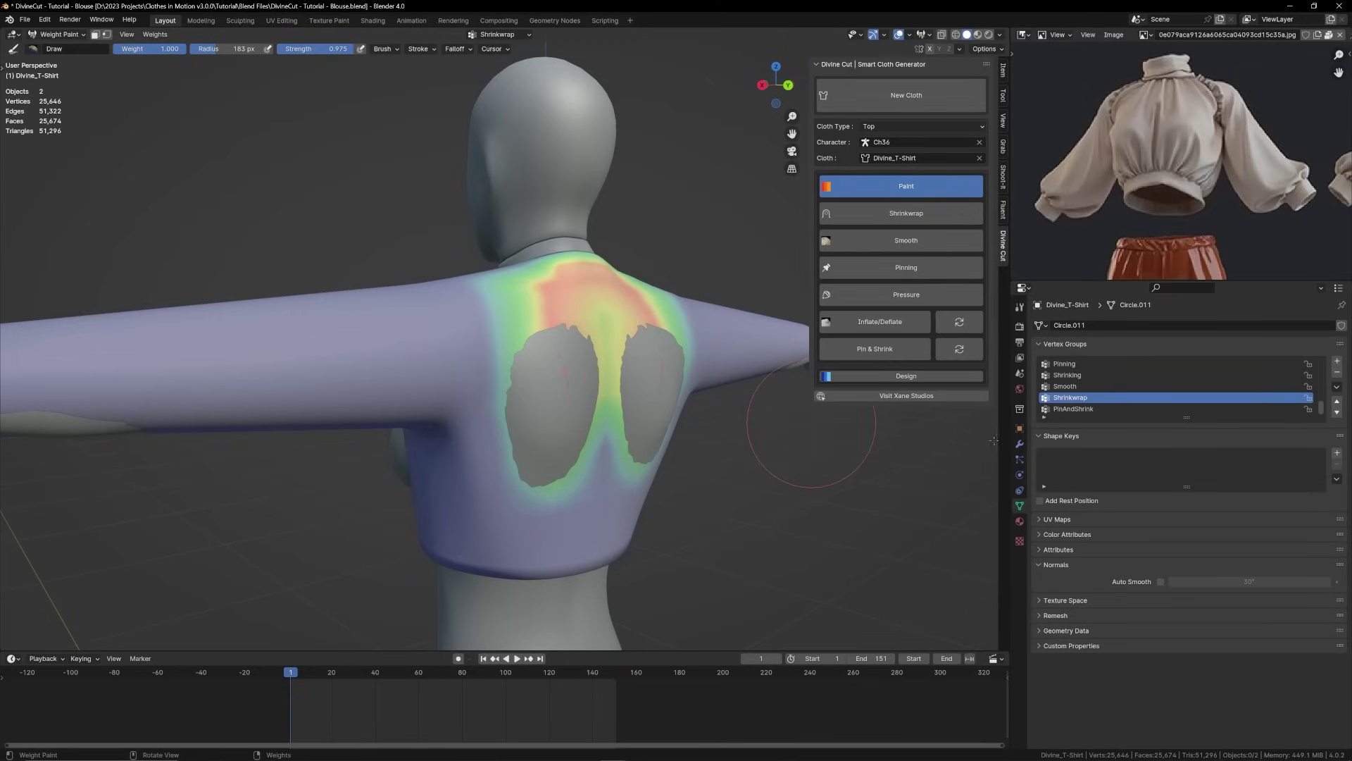
Expand the Shrinkwrap modifier alone and set its offset to 0.27 m.
left_click(1019, 444)
left_click_drag(1039, 369, 1042, 486)
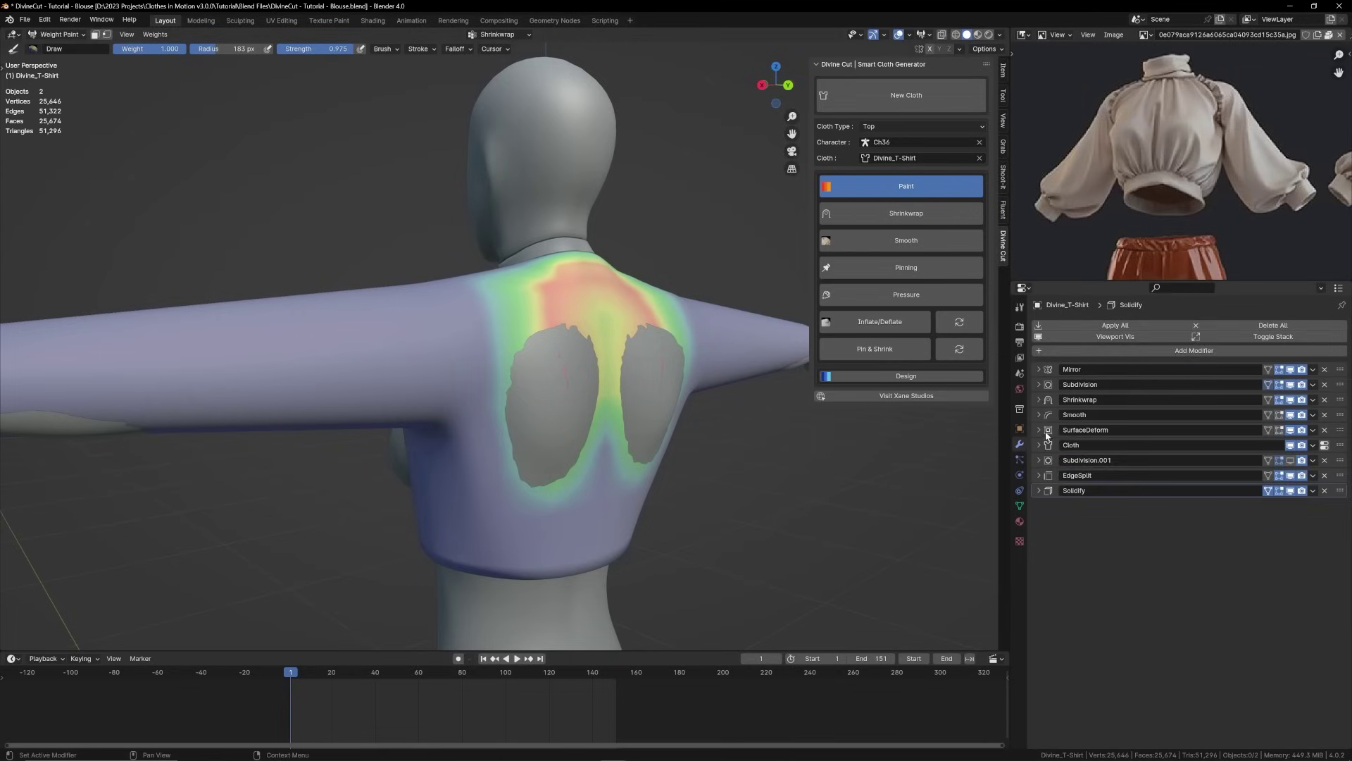
left_click(1038, 400)
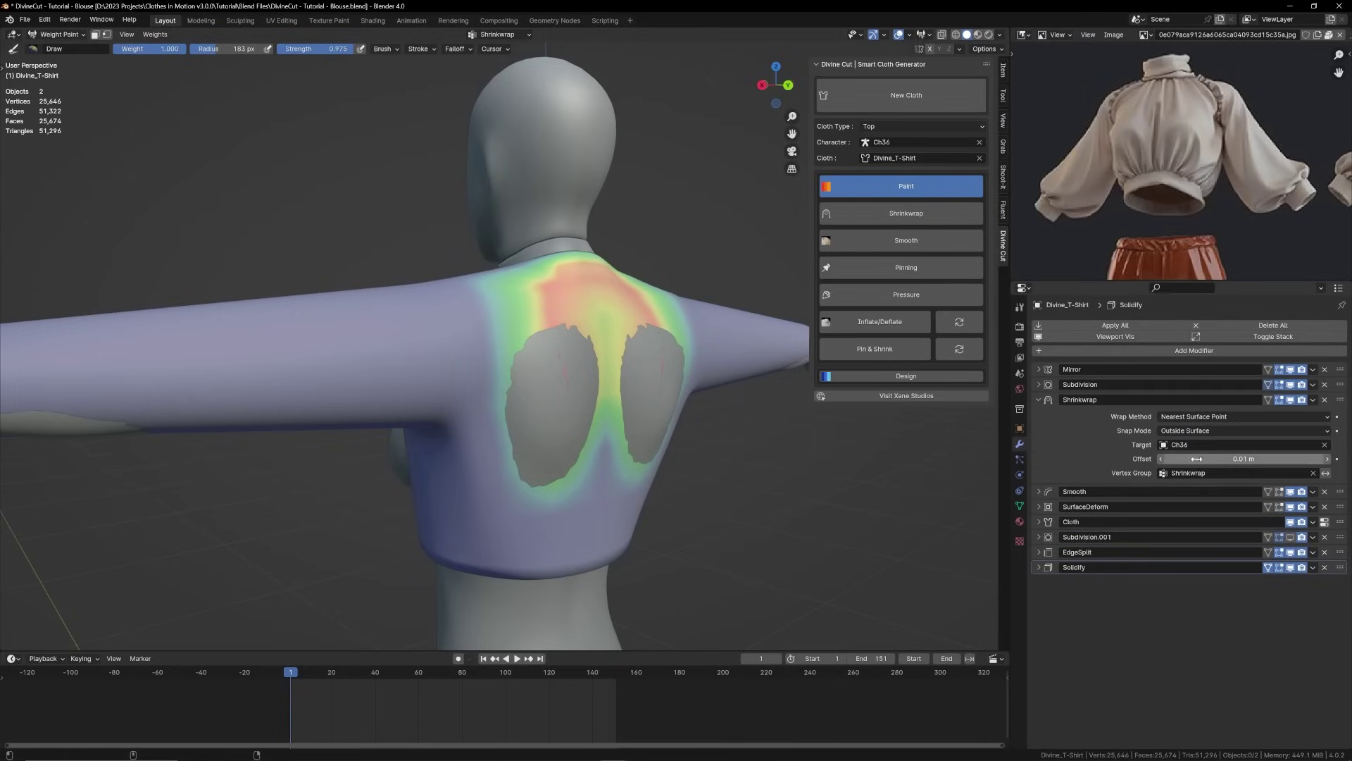
left_click_drag(1196, 459, 1265, 458)
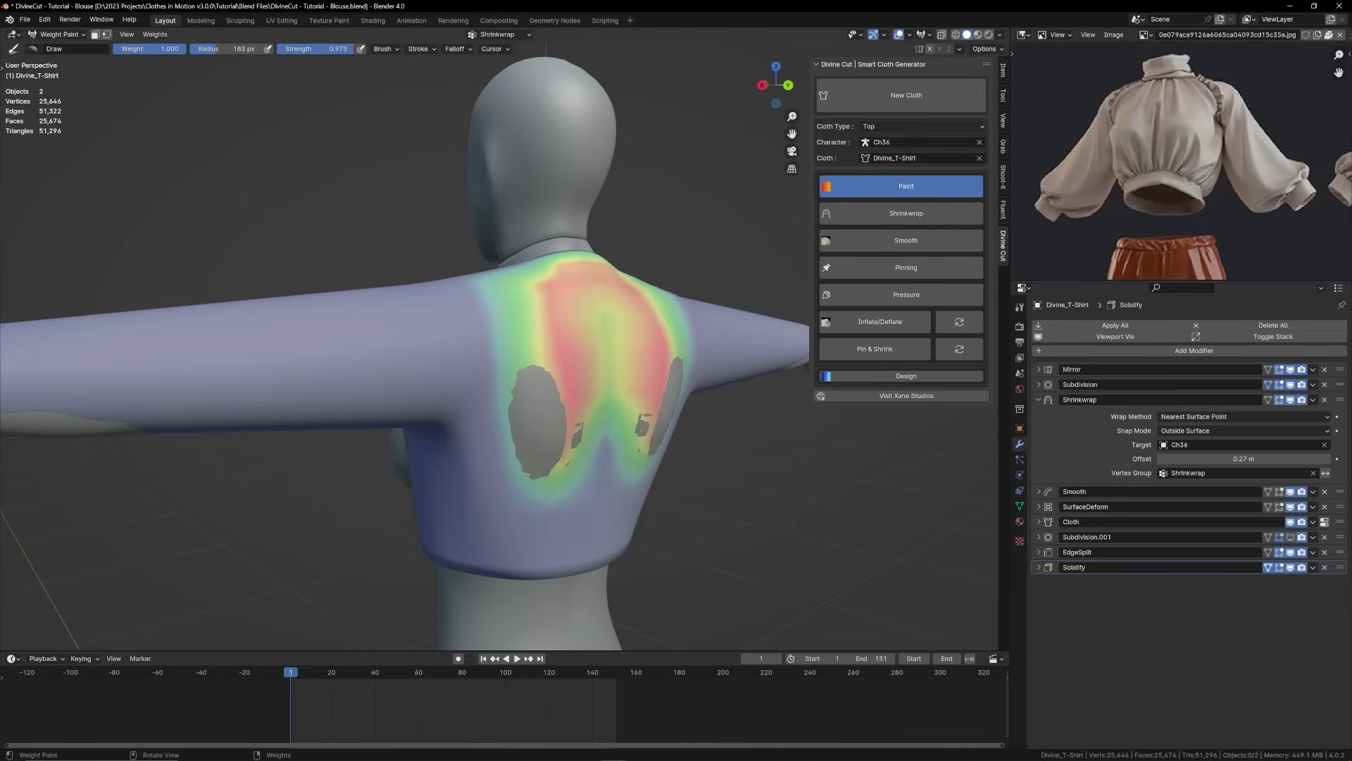
Raise the brush strength to 1.000 and paint Shrinkwrap weights over the remaining holes in the back.
key("shift+f")
left_click(543, 378)
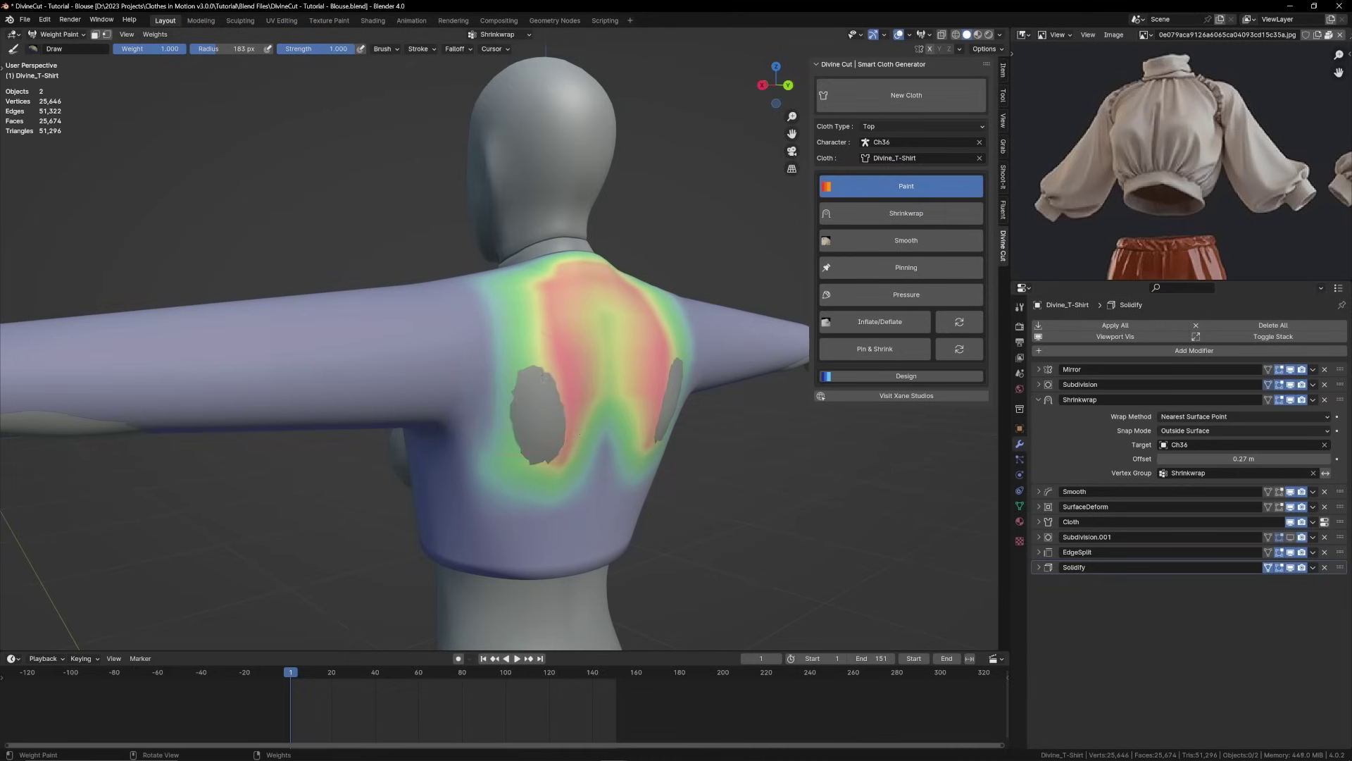
mouse_move(544, 377)
left_mouse_down()
mouse_move(508, 451)
mouse_move(513, 434)
left_mouse_up()
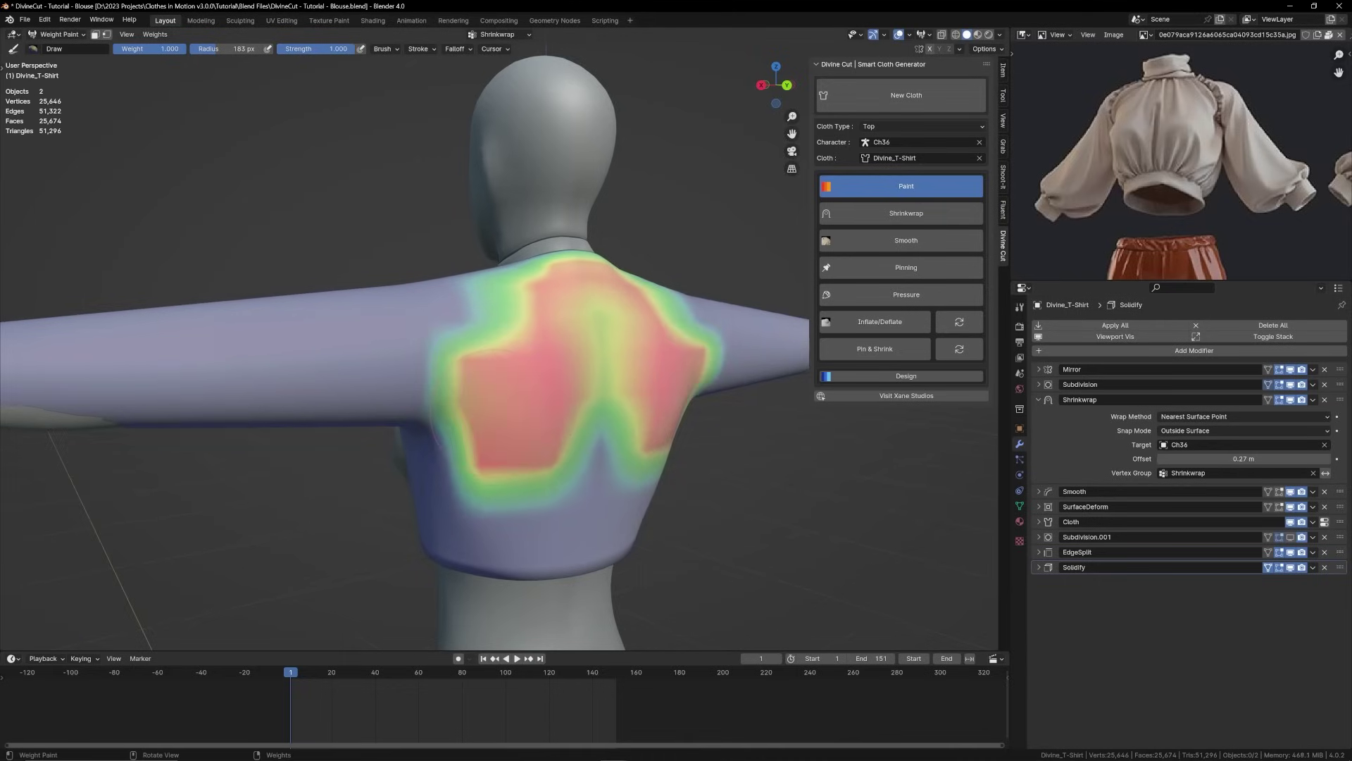
Return to Object Mode, preview the cloth simulation from the front, and cancel playback back to the first frame.
middle_click_drag(542, 387, 338, 296)
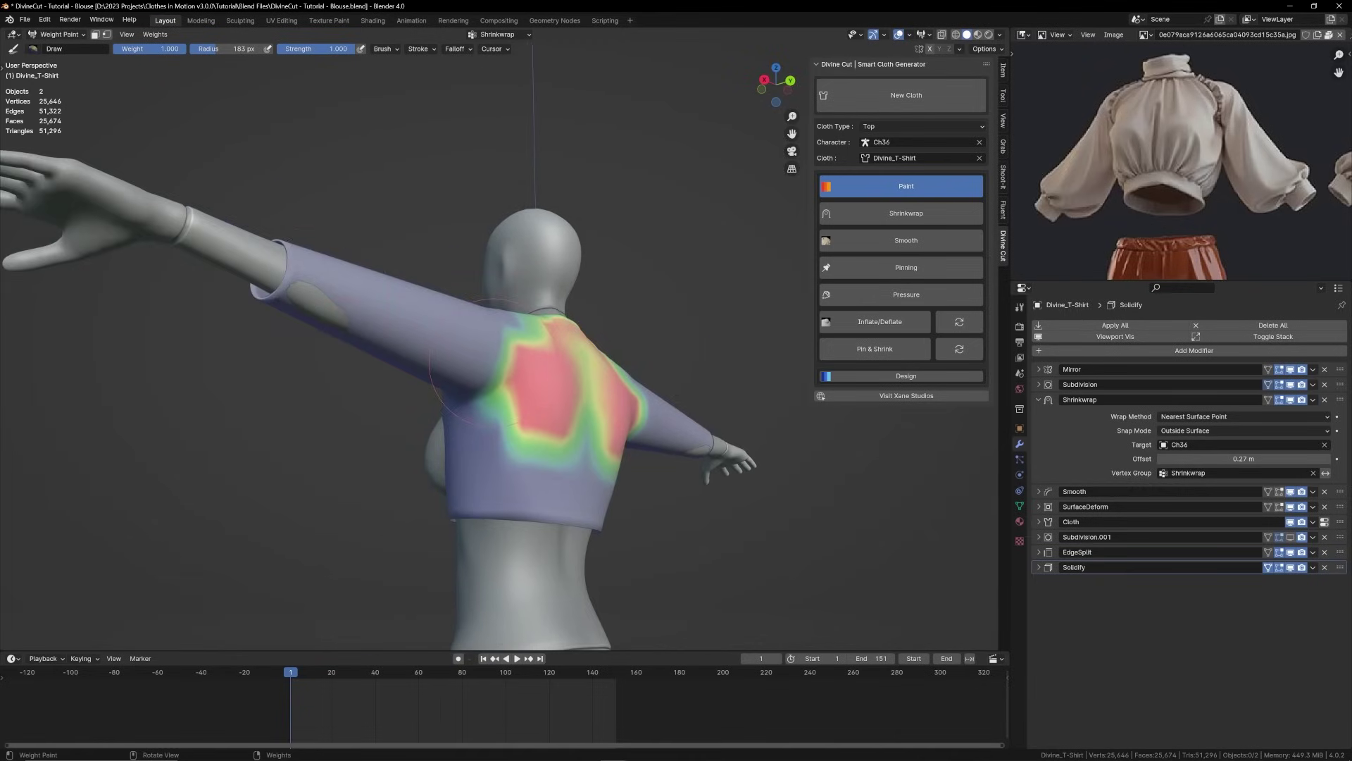
middle_click_drag(494, 363, 638, 398)
key("q")
left_click(444, 448)
key("shift+space")
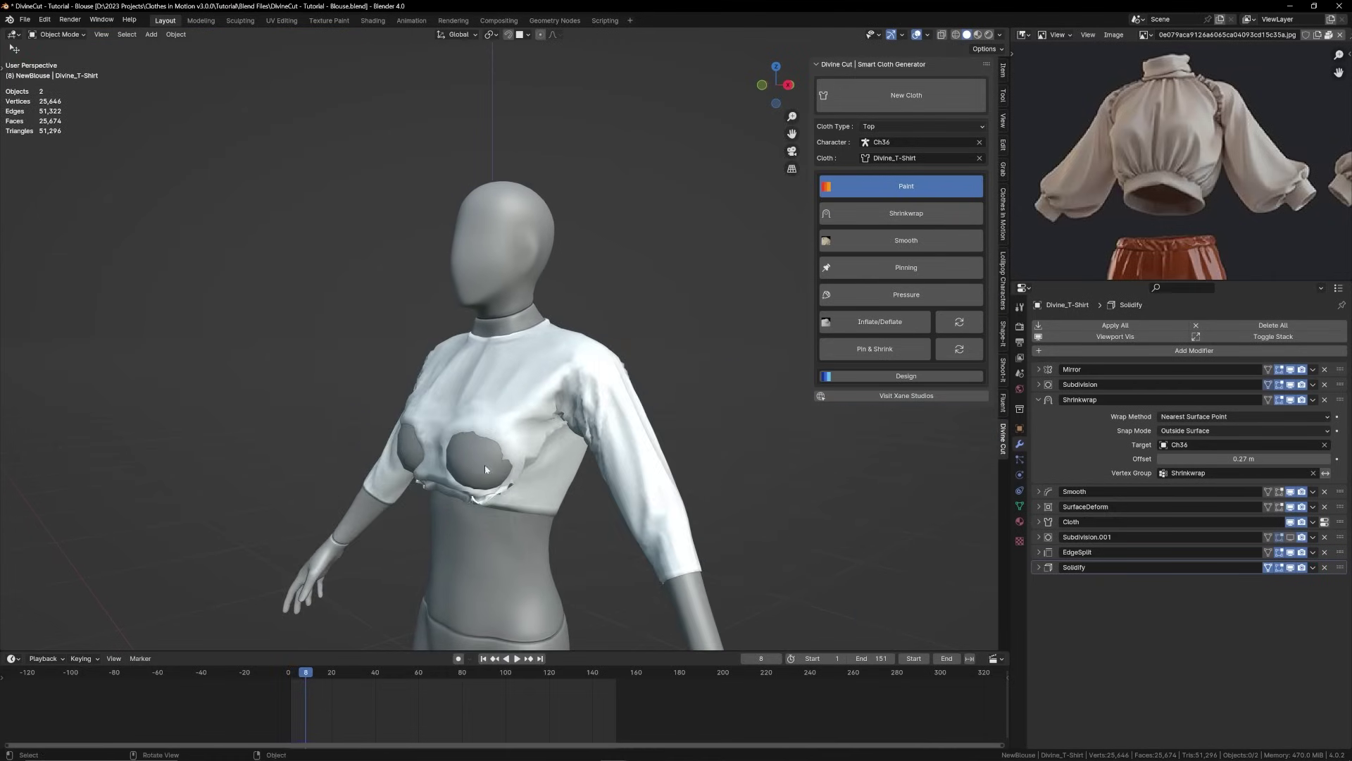
key("Escape")
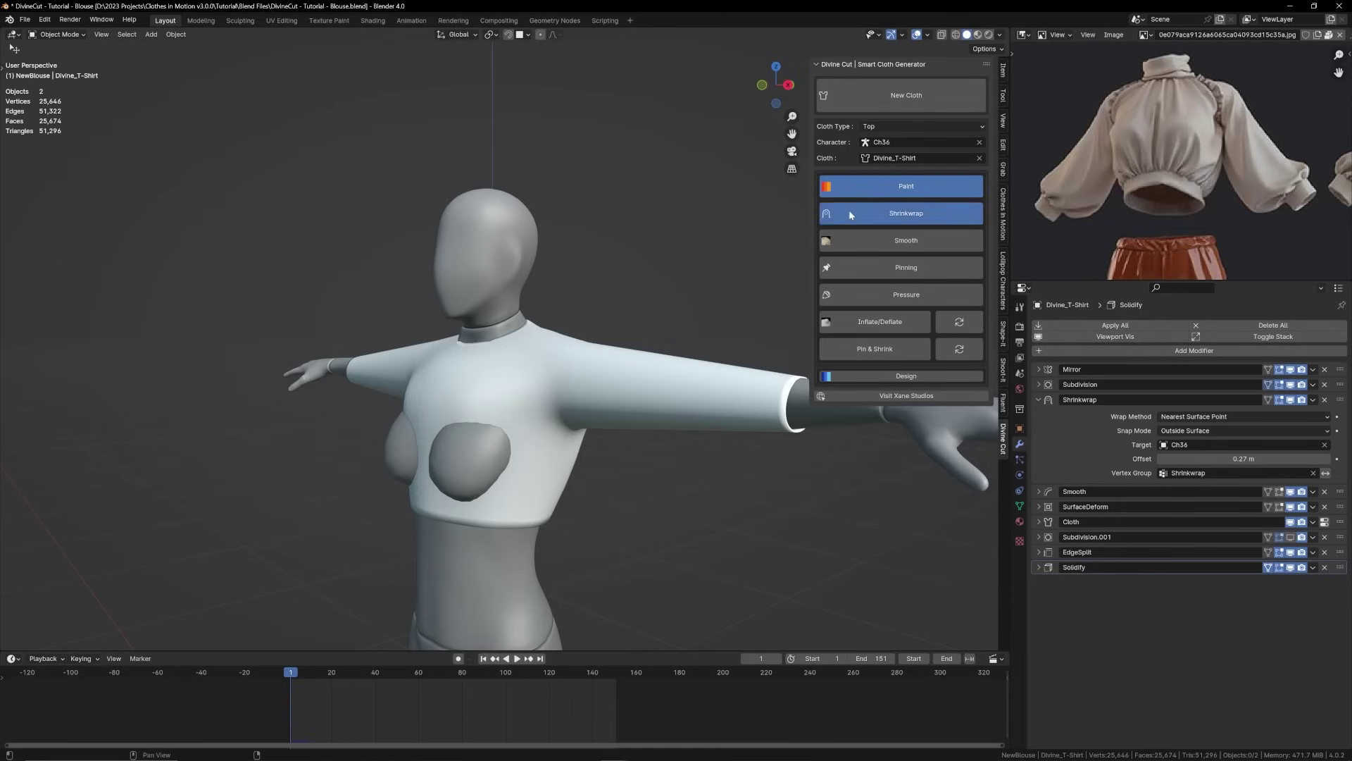
Paint Shrinkwrap weights over the bust and set the Shrinkwrap modifier's offset to 0.8 m.
left_click(848, 211)
mouse_move(473, 449)
left_mouse_down()
mouse_move(492, 466)
mouse_move(498, 432)
mouse_move(455, 469)
mouse_move(467, 481)
left_mouse_up()
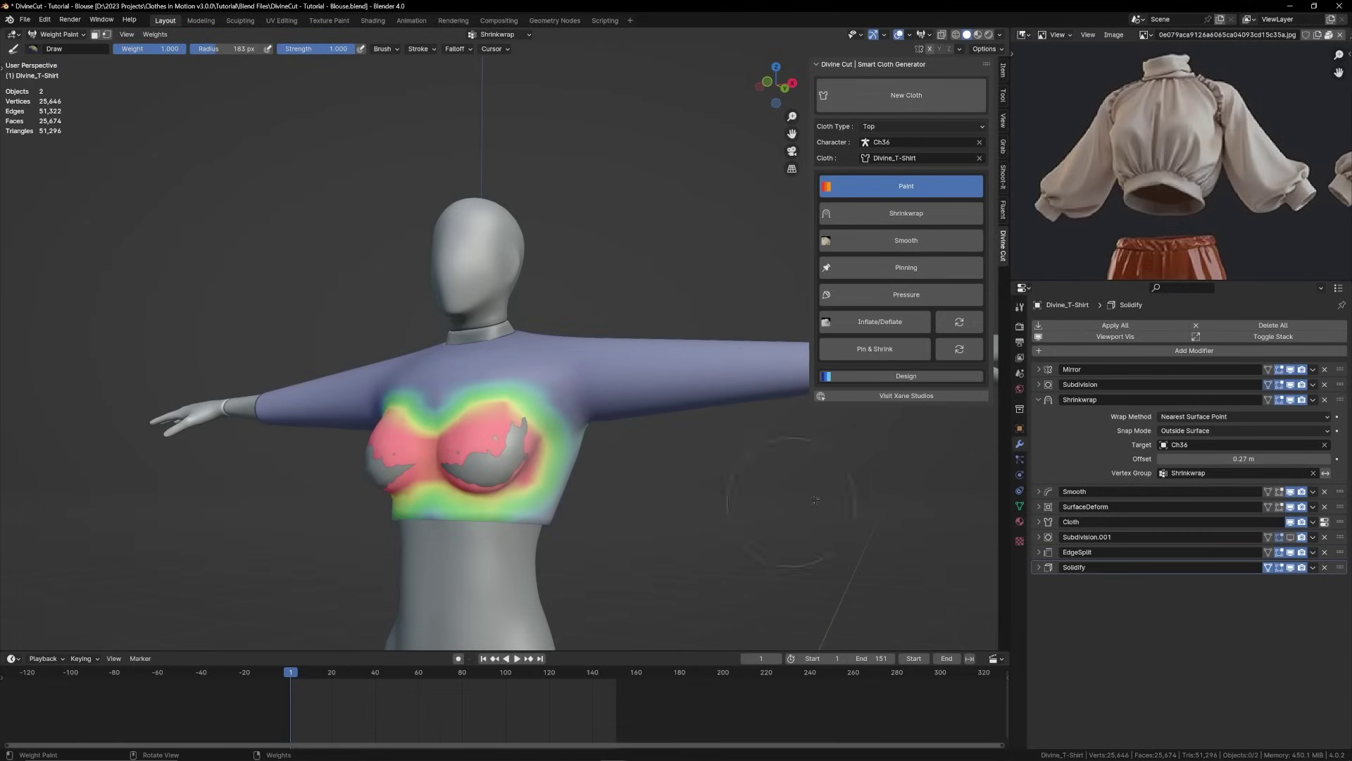
left_click_drag(1190, 459, 1205, 459)
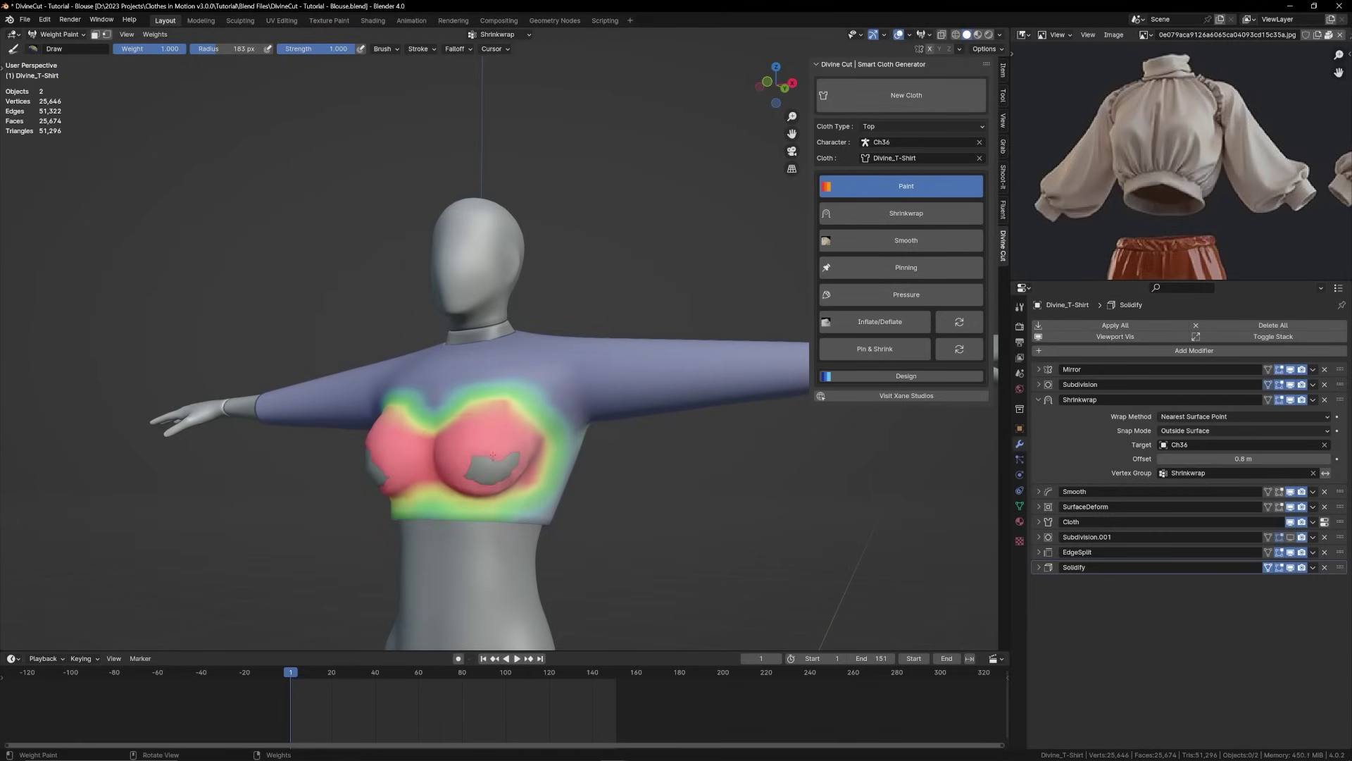
Paint full Shrinkwrap weight beneath the bust and around the lower hem from the front to the back.
mouse_move(491, 480)
middle_mouse_down()
mouse_move(513, 482)
mouse_move(525, 437)
mouse_move(485, 504)
mouse_move(455, 517)
middle_mouse_up()
scroll(521, 457, "up", 2)
mouse_move(437, 506)
left_mouse_down()
mouse_move(517, 501)
mouse_move(401, 501)
left_mouse_up()
middle_click_drag(507, 500, 479, 489)
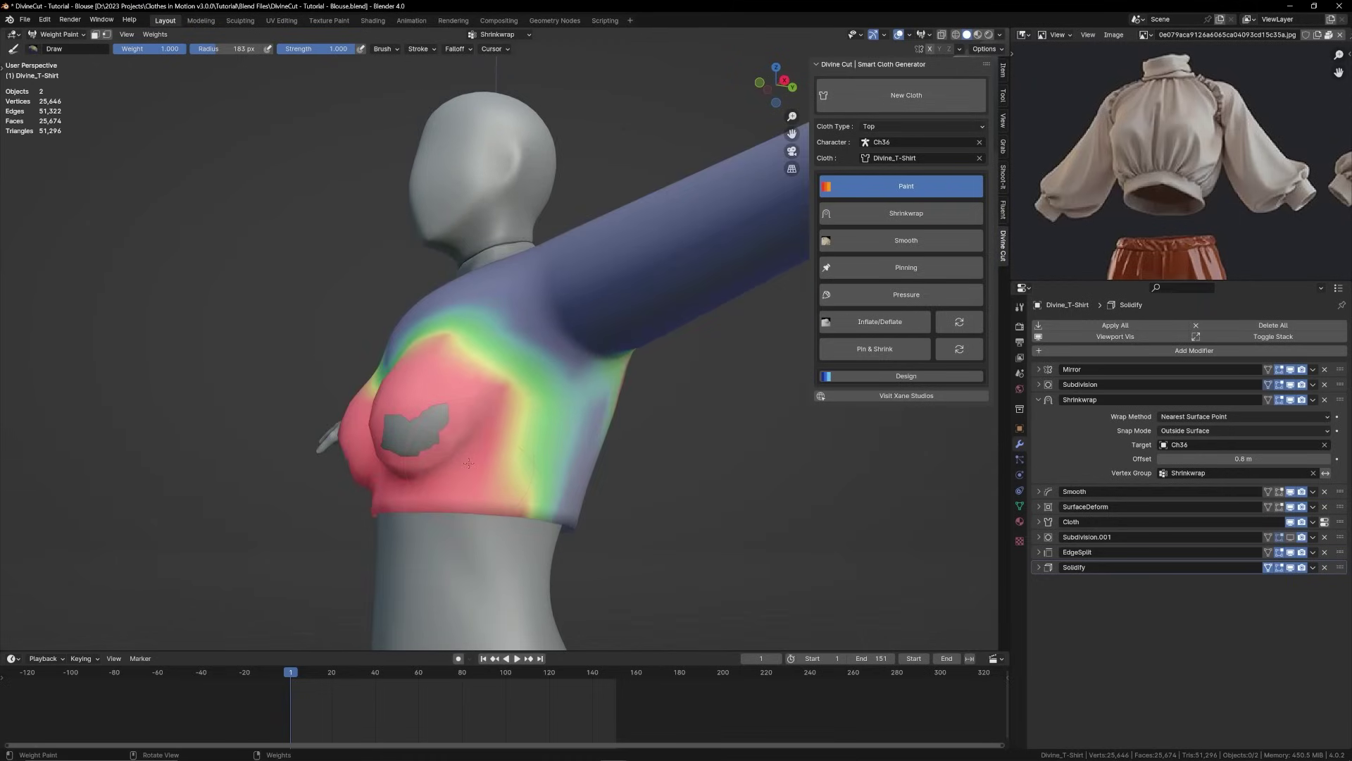
left_click_drag(514, 486, 599, 504)
middle_click_drag(600, 504, 649, 512)
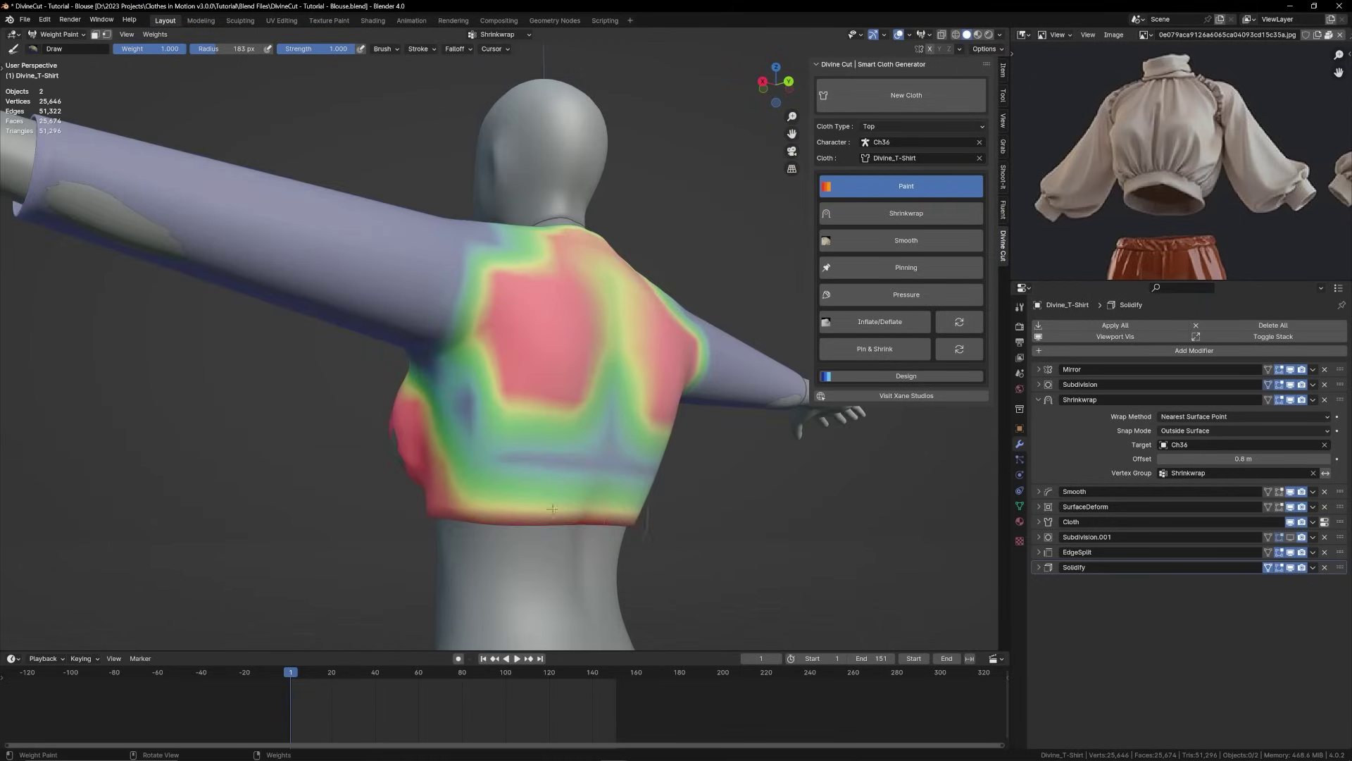
Return to Object Mode and preview the cloth simulation for a few frames from the front.
middle_click_drag(552, 508, 631, 442)
scroll(570, 428, "down", 4)
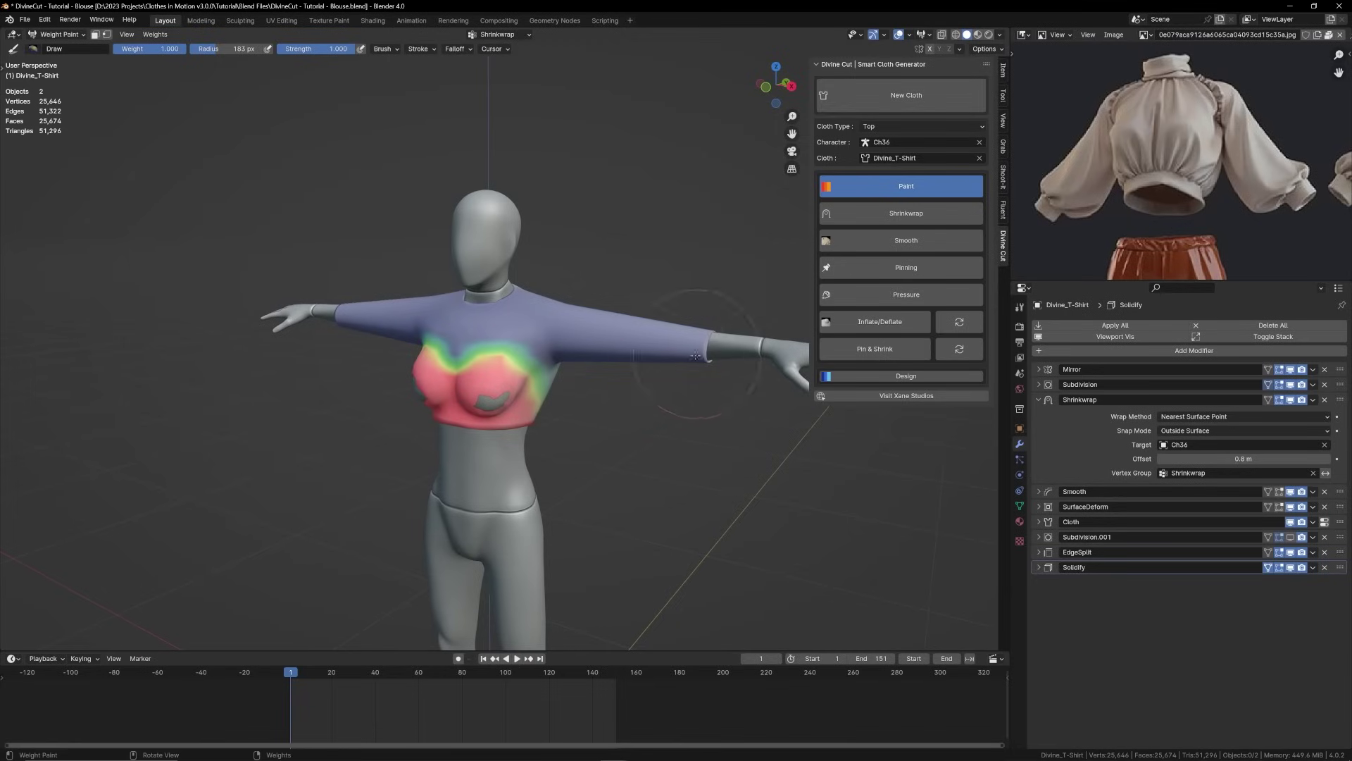
middle_click_drag(670, 349, 657, 346)
key("q")
left_click(564, 343)
middle_click_drag(574, 341, 619, 338)
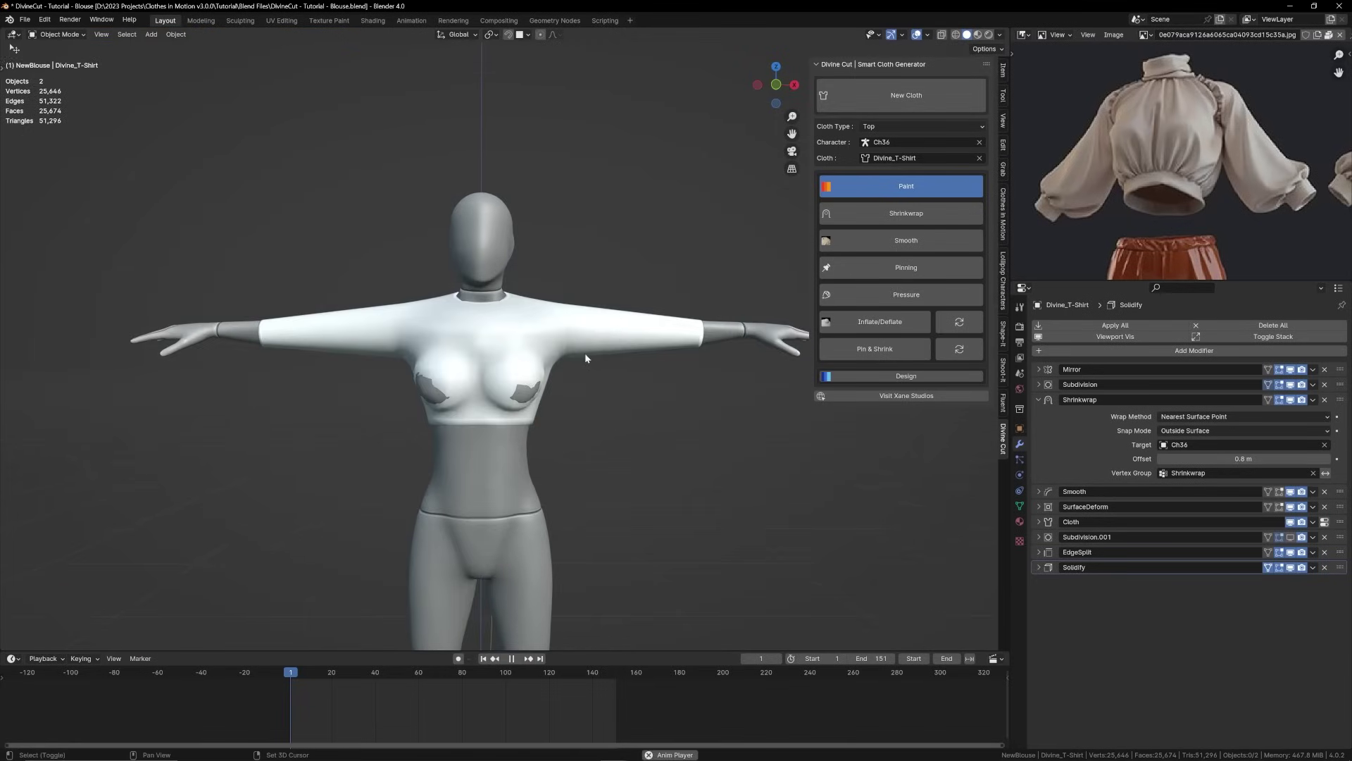
key("space")
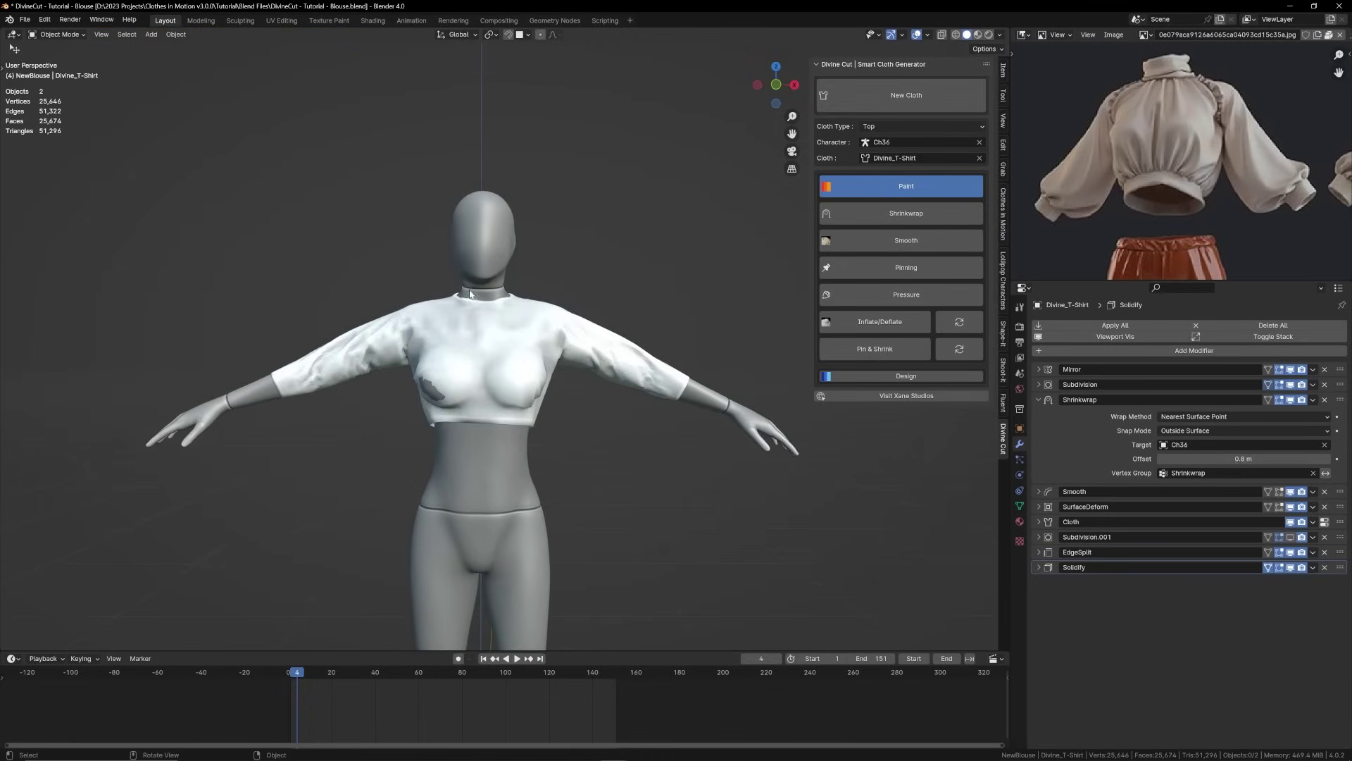
Rewind the timeline to its first frame and unhide all hidden objects, including the character's armature.
key("shift+Left")
key("alt+h")
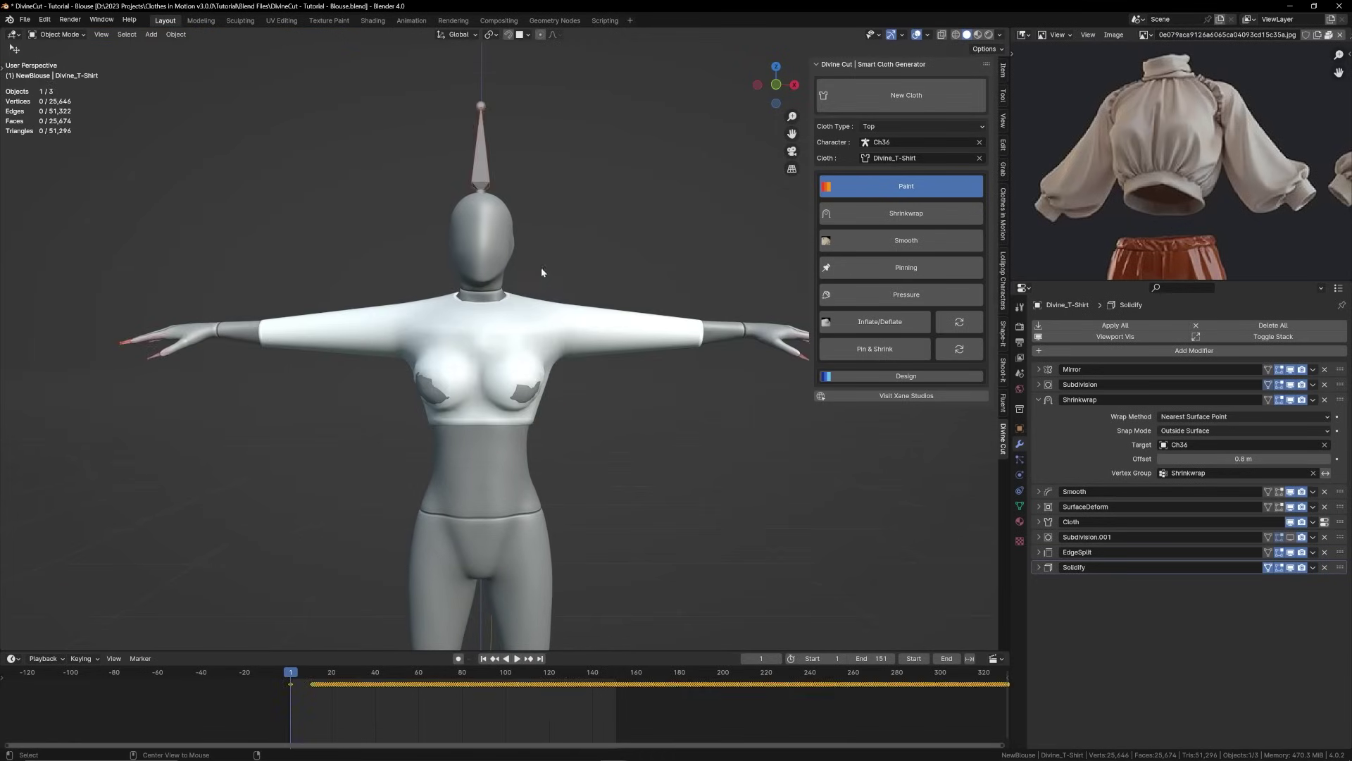
Switch the character's armature to Rest Position and preview the cloth simulation for about ten frames.
left_click(474, 141)
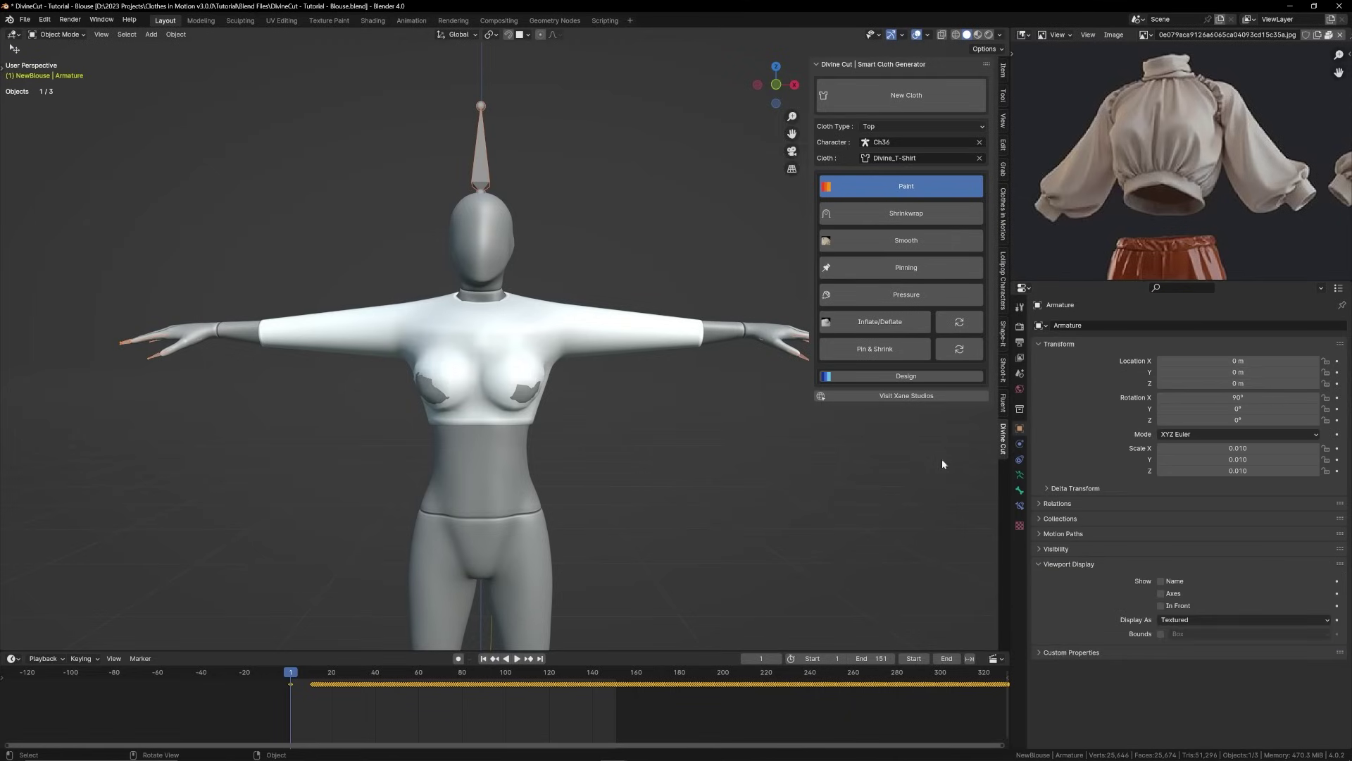
left_click(1020, 476)
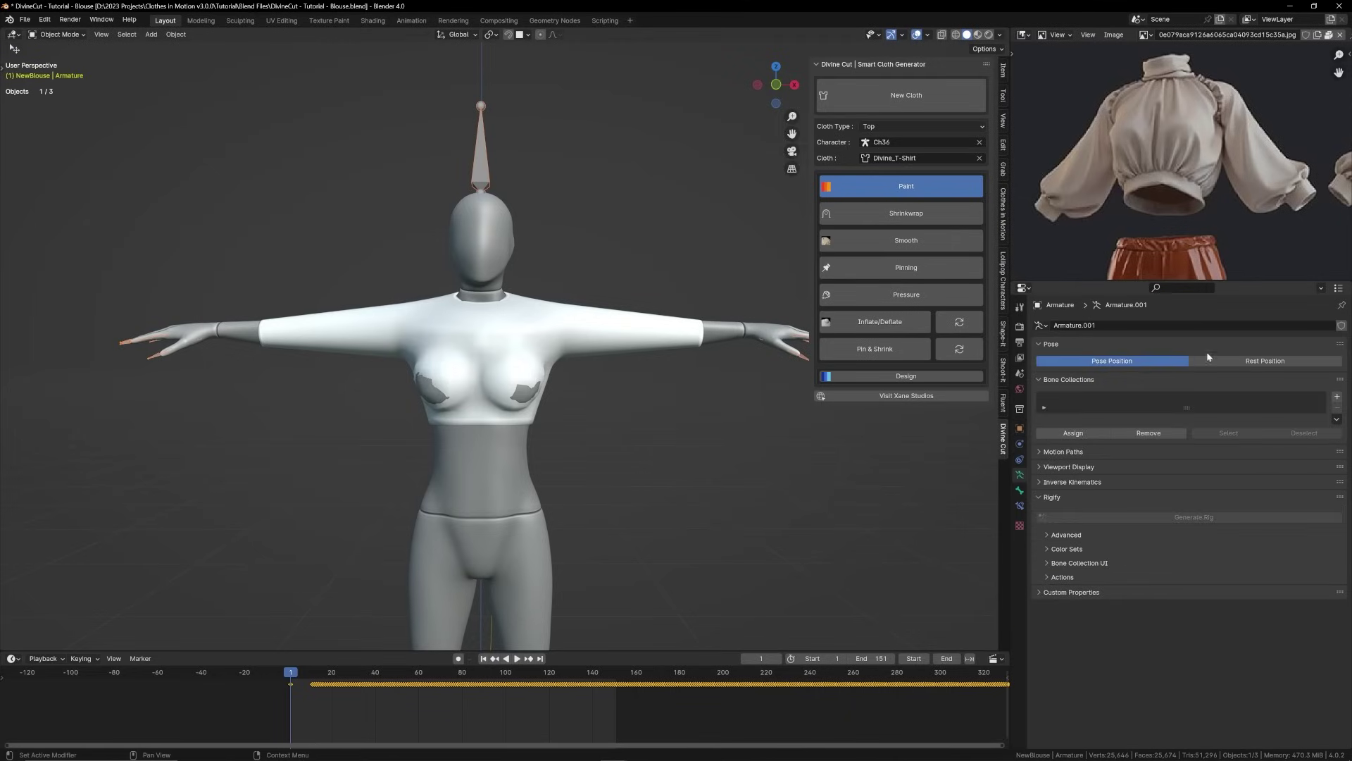
left_click(1224, 359)
key("space")
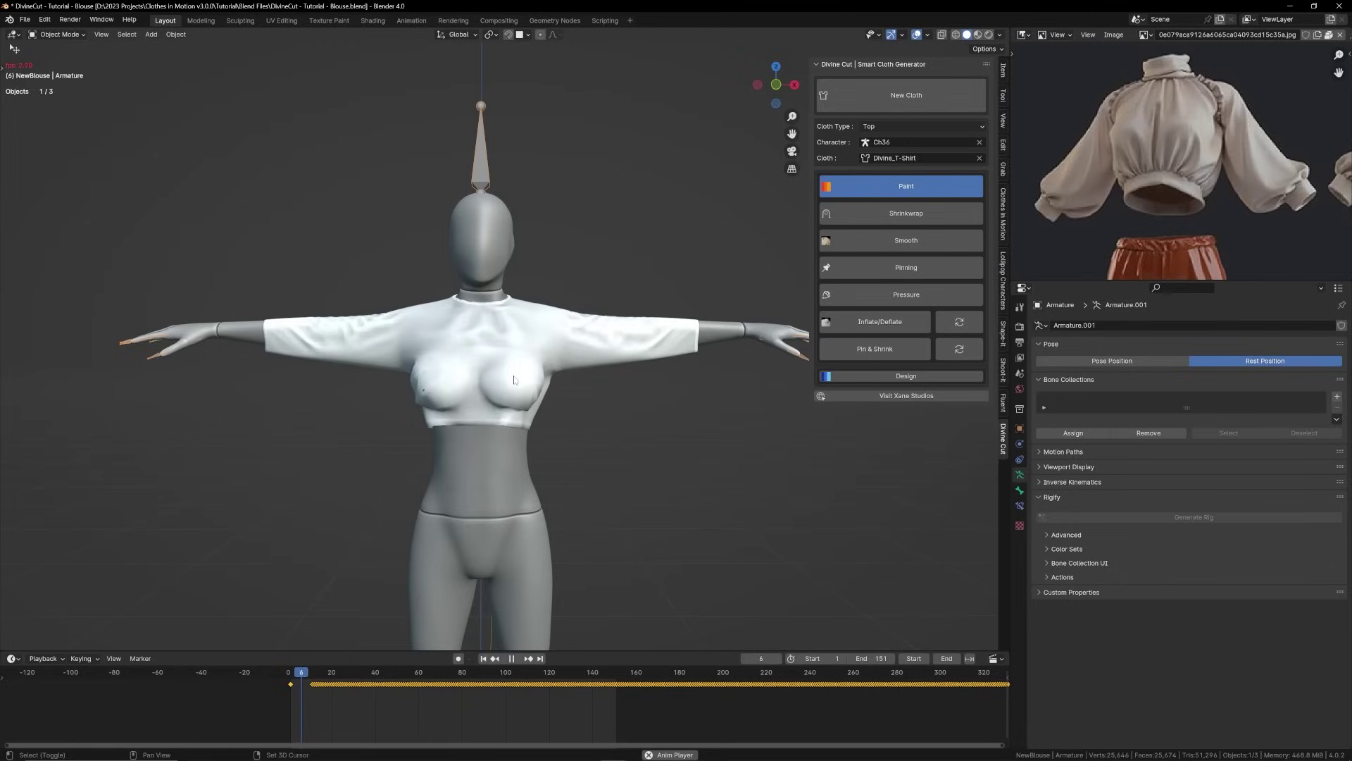
key("Escape")
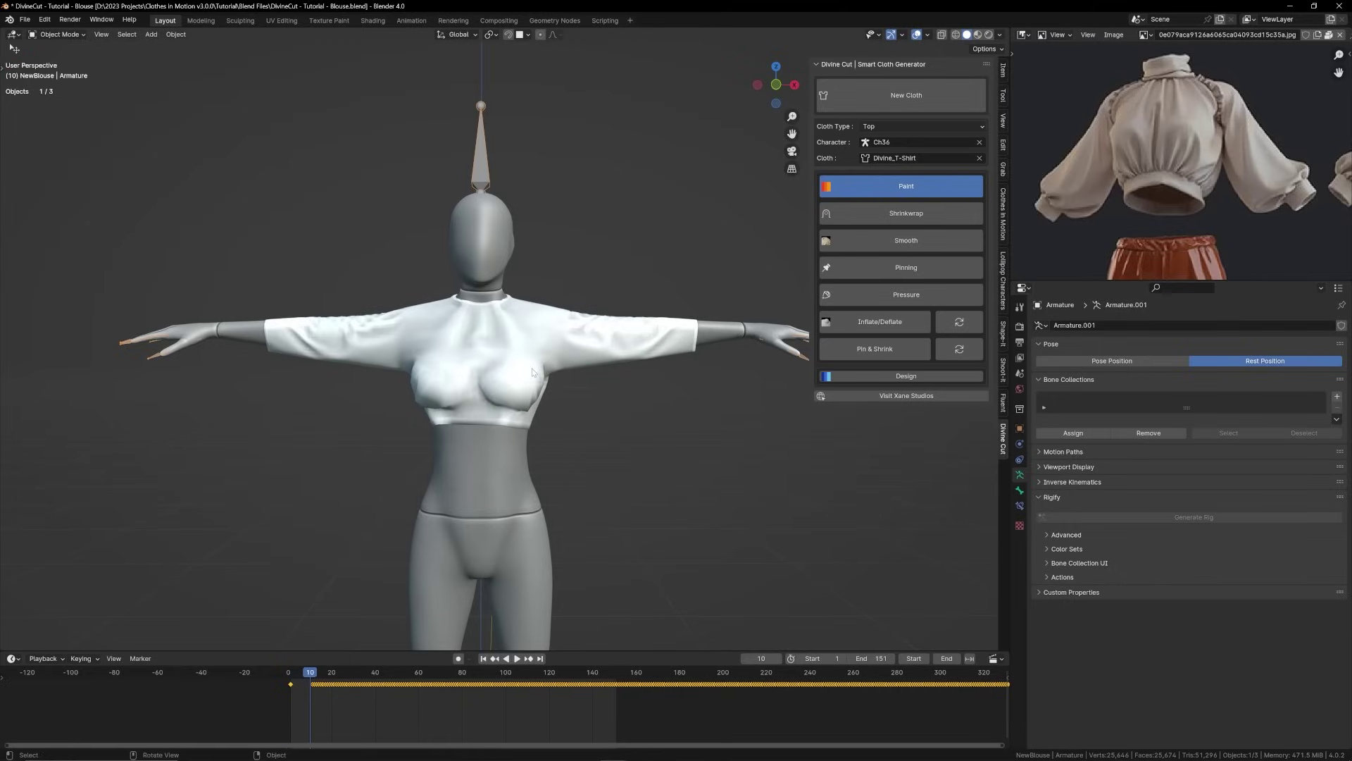
key("n")
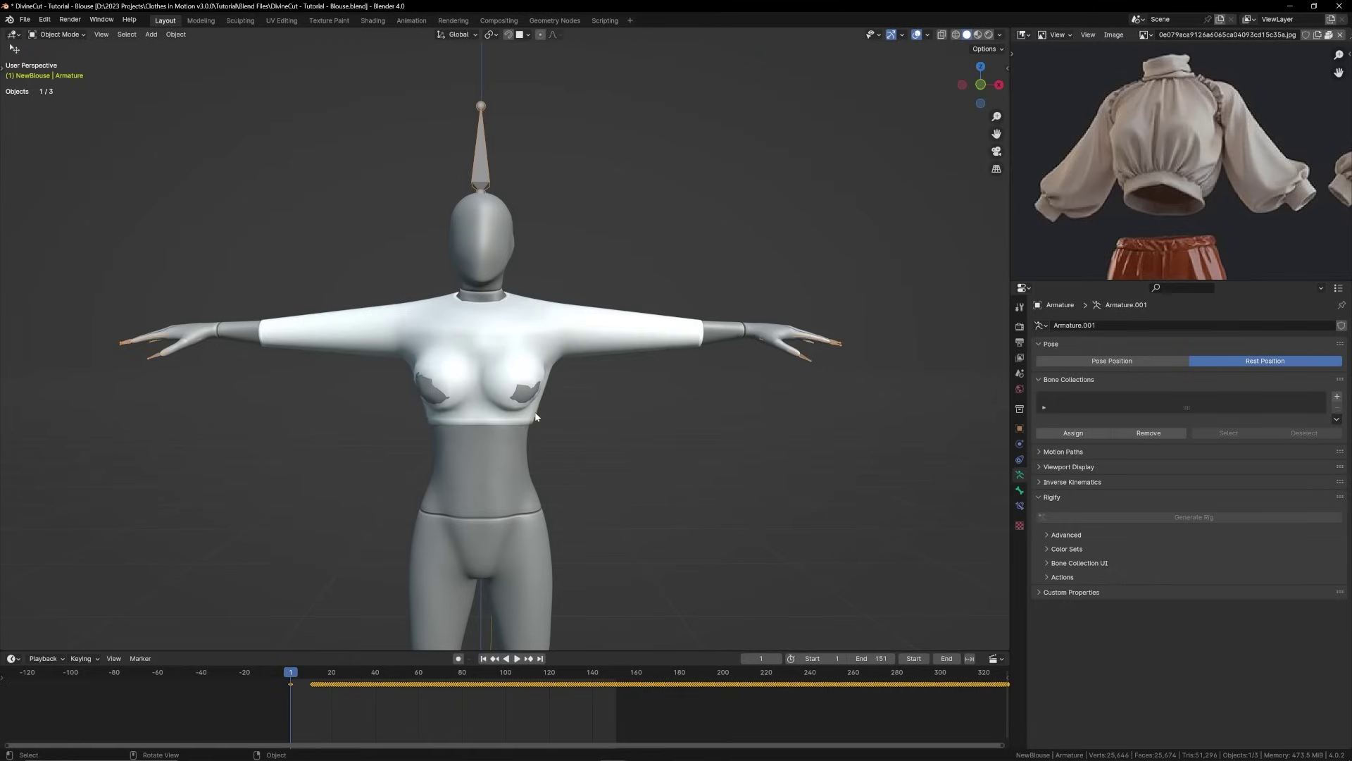
Extrude the blouse's bottom edge loop about 0.04 m straight down to form a waistband.
left_click(538, 415)
key("Tab")
scroll(495, 402, "down", 1)
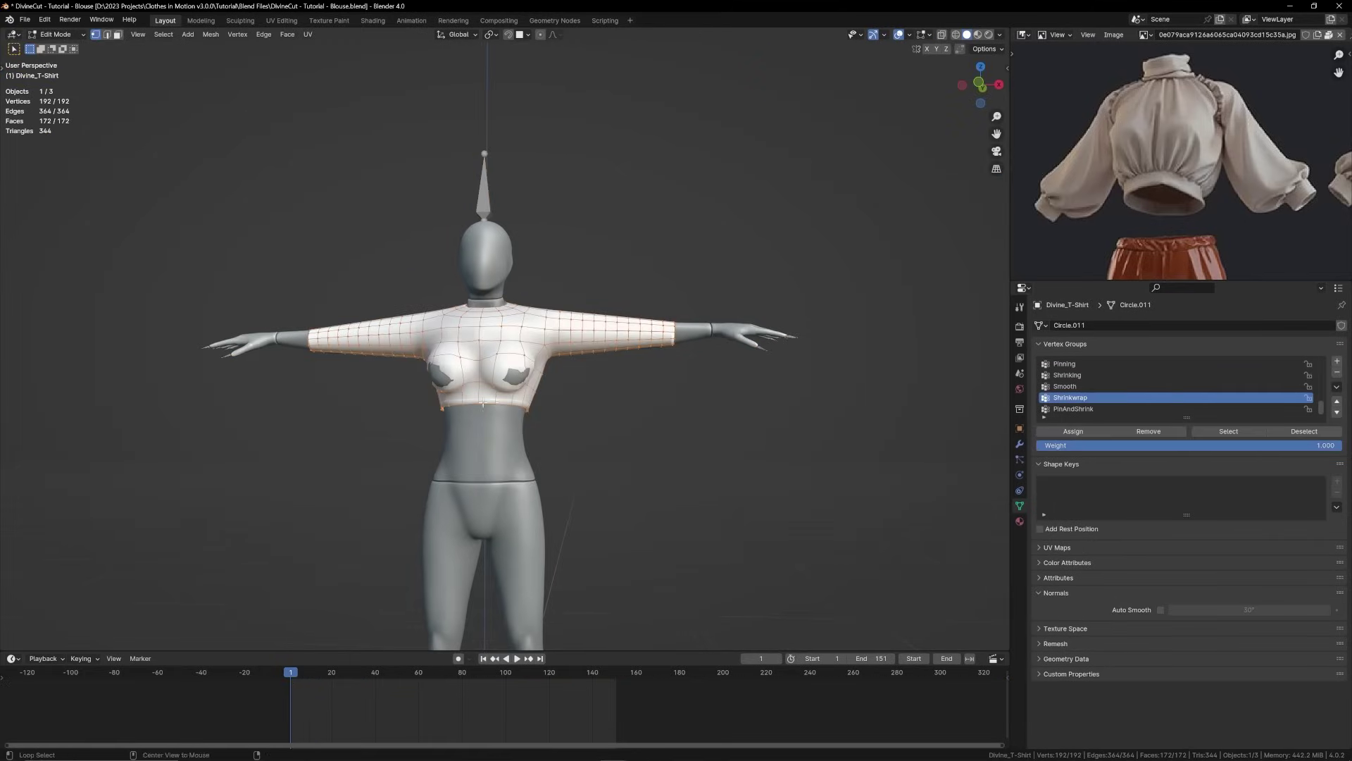
left_click(483, 404, "alt")
scroll(575, 386, "up", 3)
key("e")
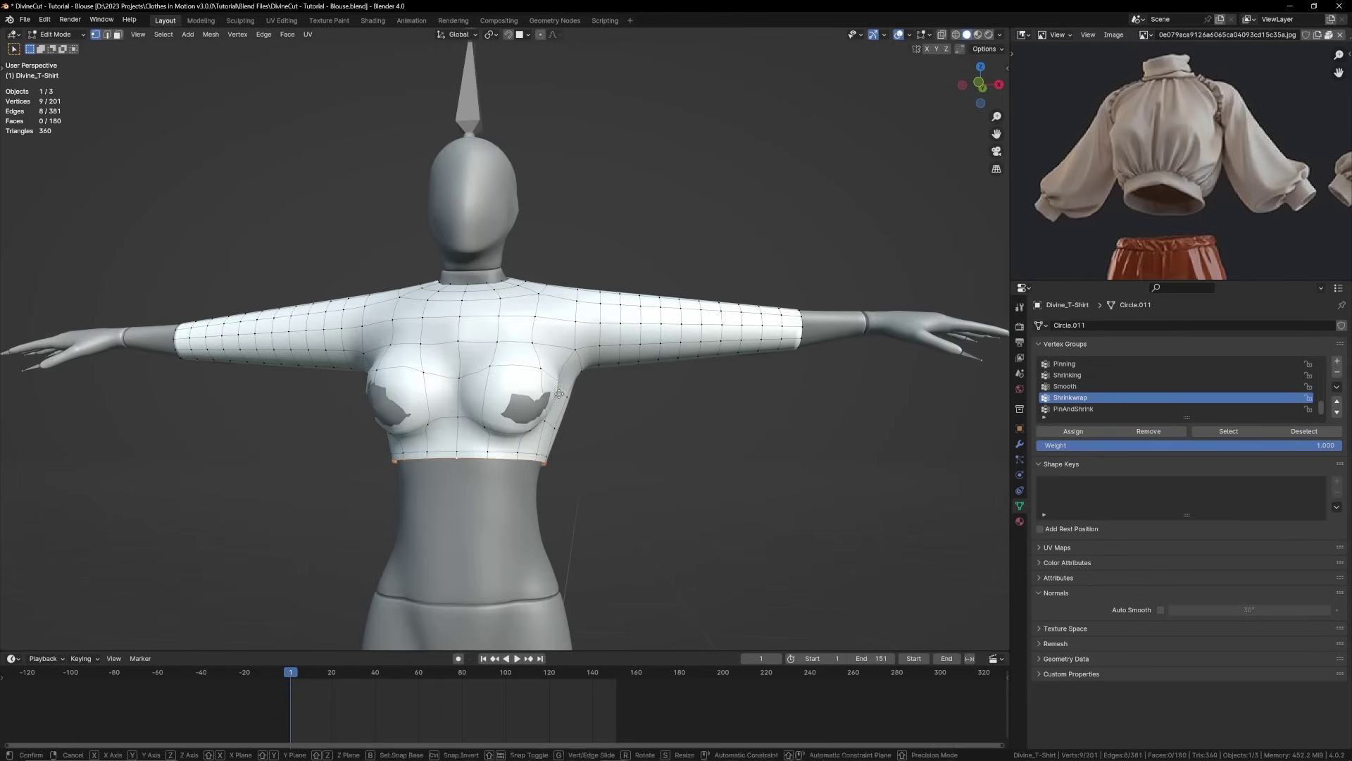
left_click(543, 468)
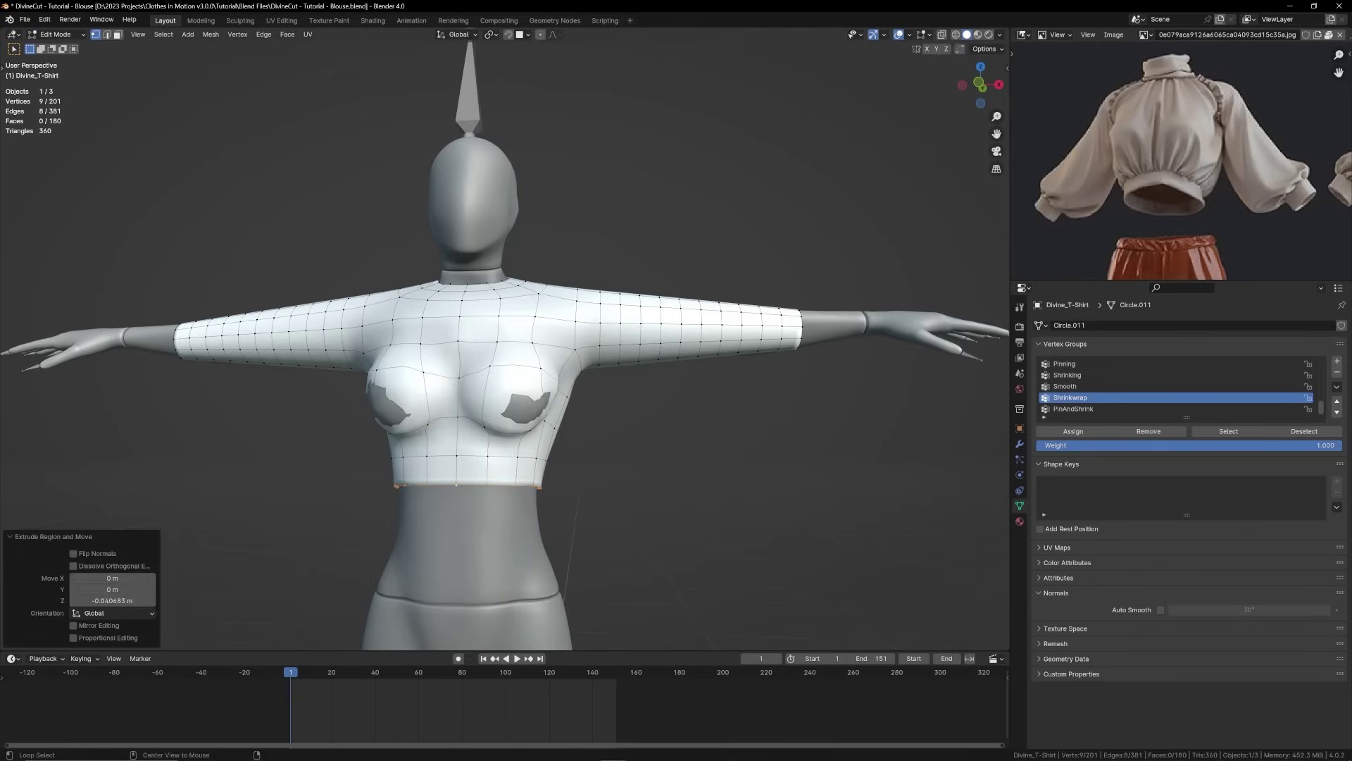
Mark the waistband's upper edge loop and the edge loop just before the sleeve ends as sharp.
middle_click_drag(543, 468, 621, 377)
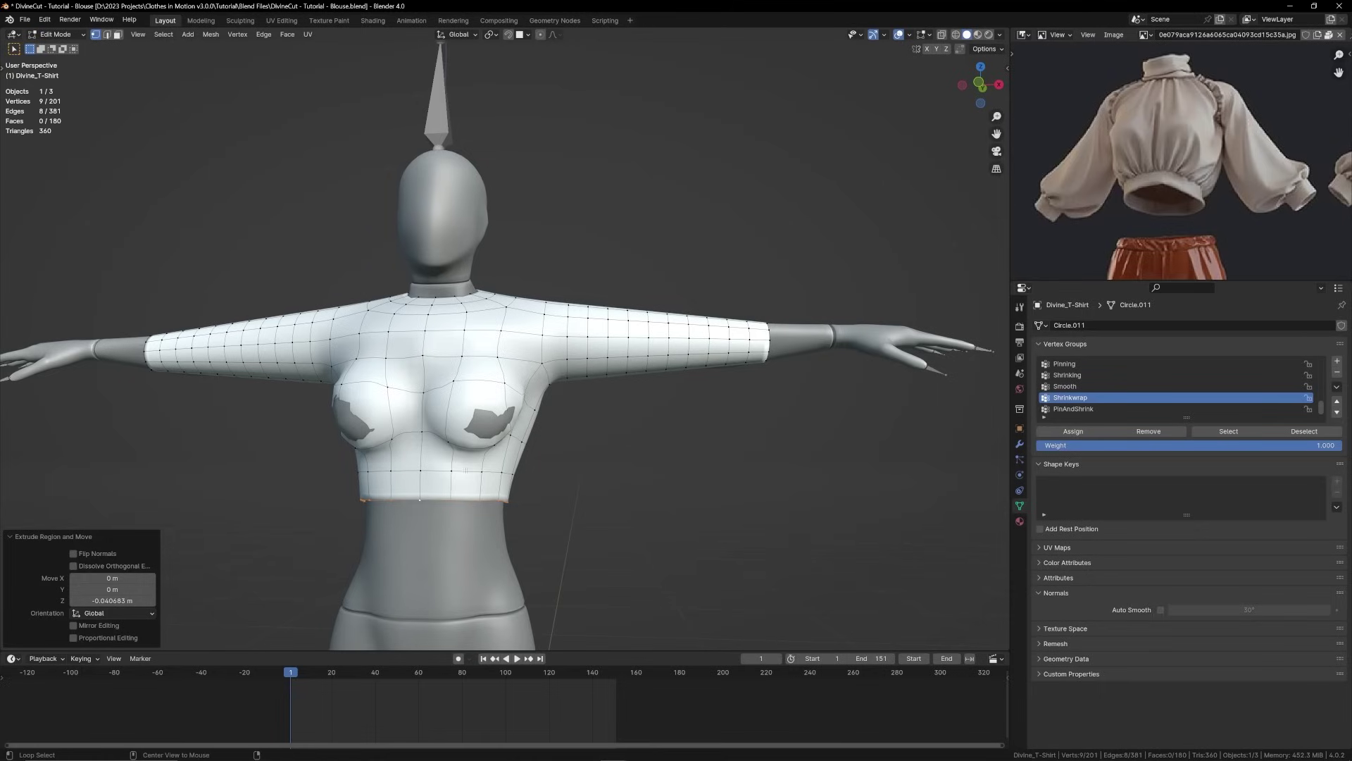
key("alt+a")
key("ctrl+e")
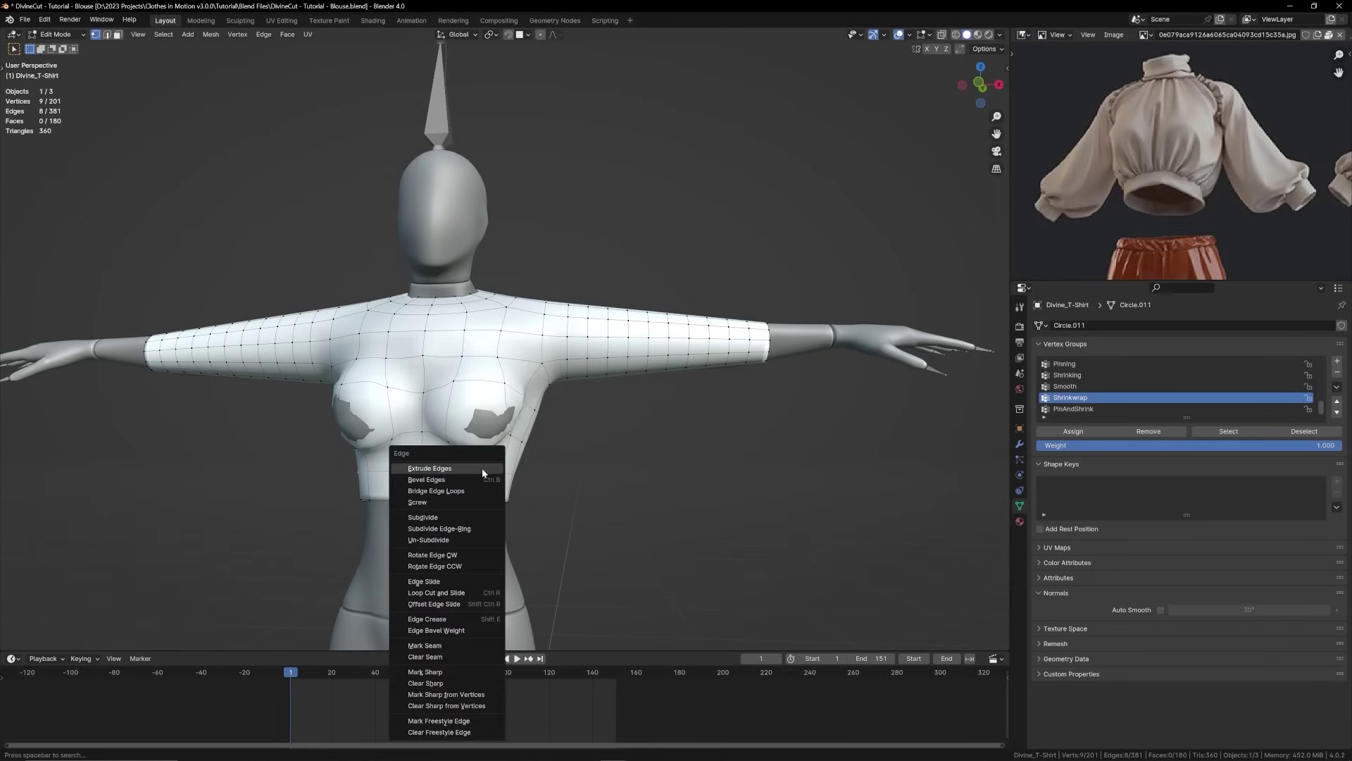
left_click(432, 671)
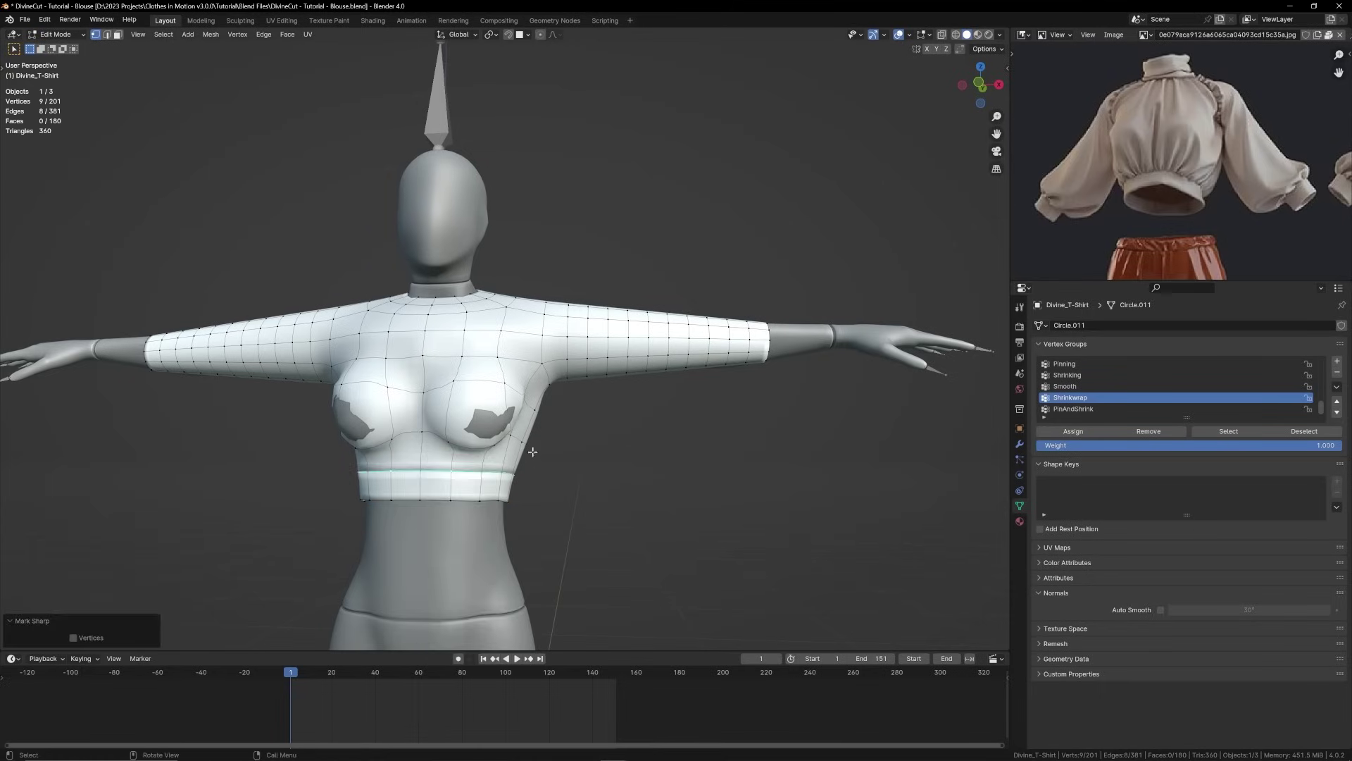
key("Tab")
key("Tab")
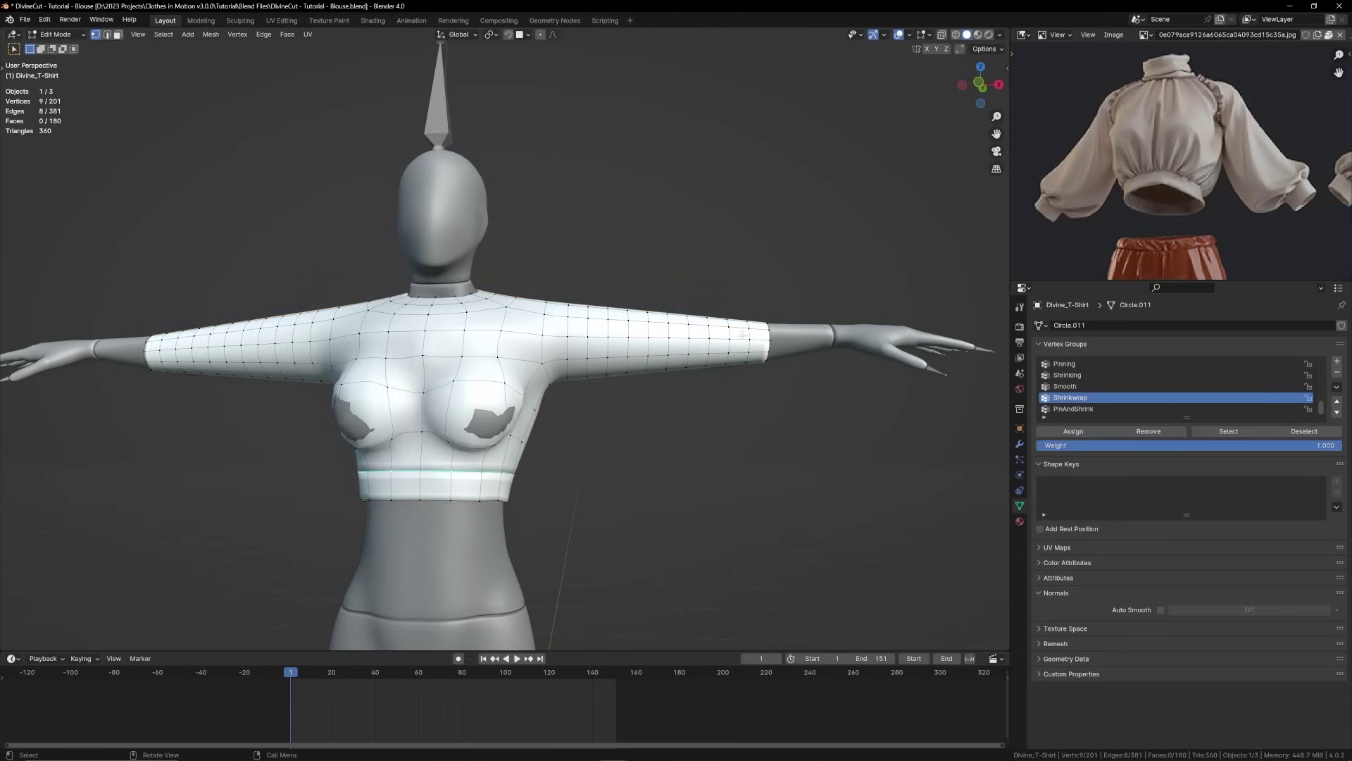
key("ctrl+e")
left_click(759, 379)
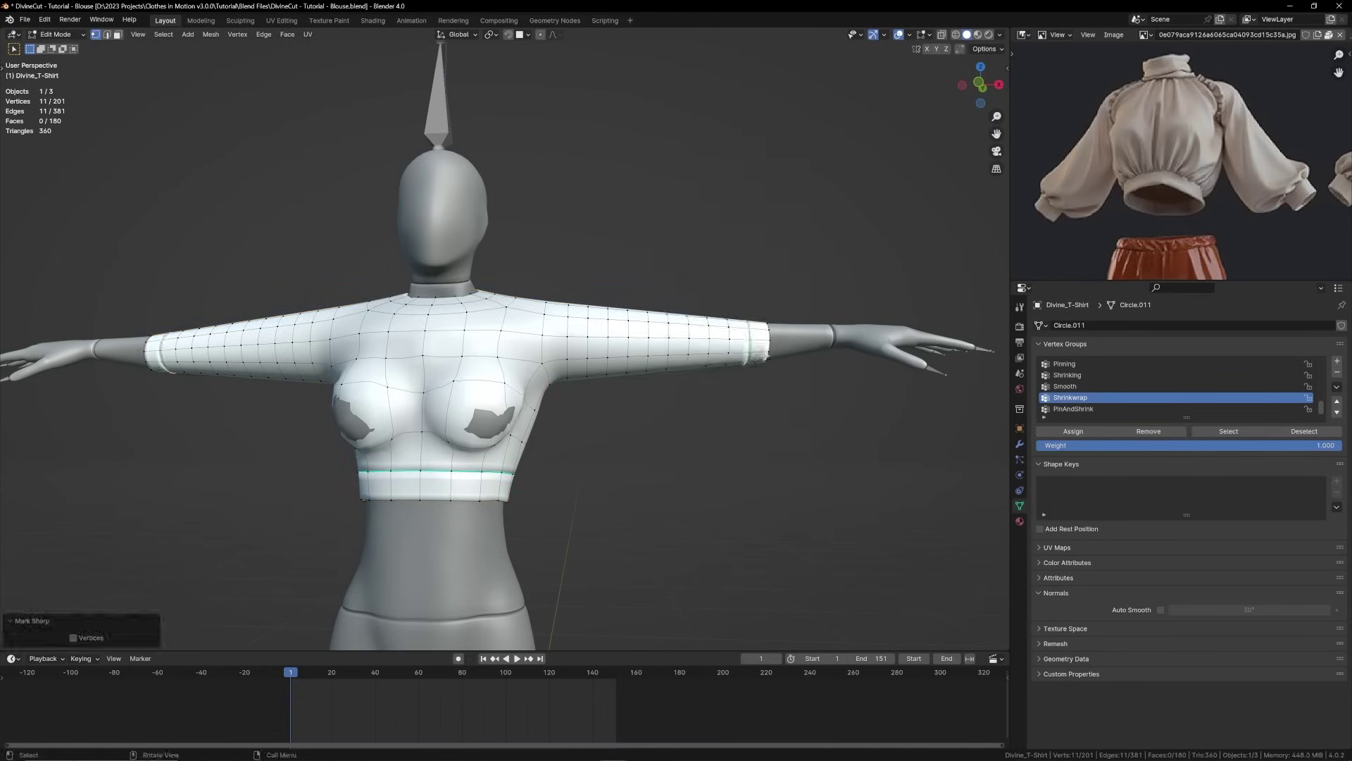
Extrude the neckline edge loop about 0.03 m up the neck from the side view to form a collar.
scroll(621, 308, "up", 3)
middle_click_drag(621, 308, 613, 307, "shift")
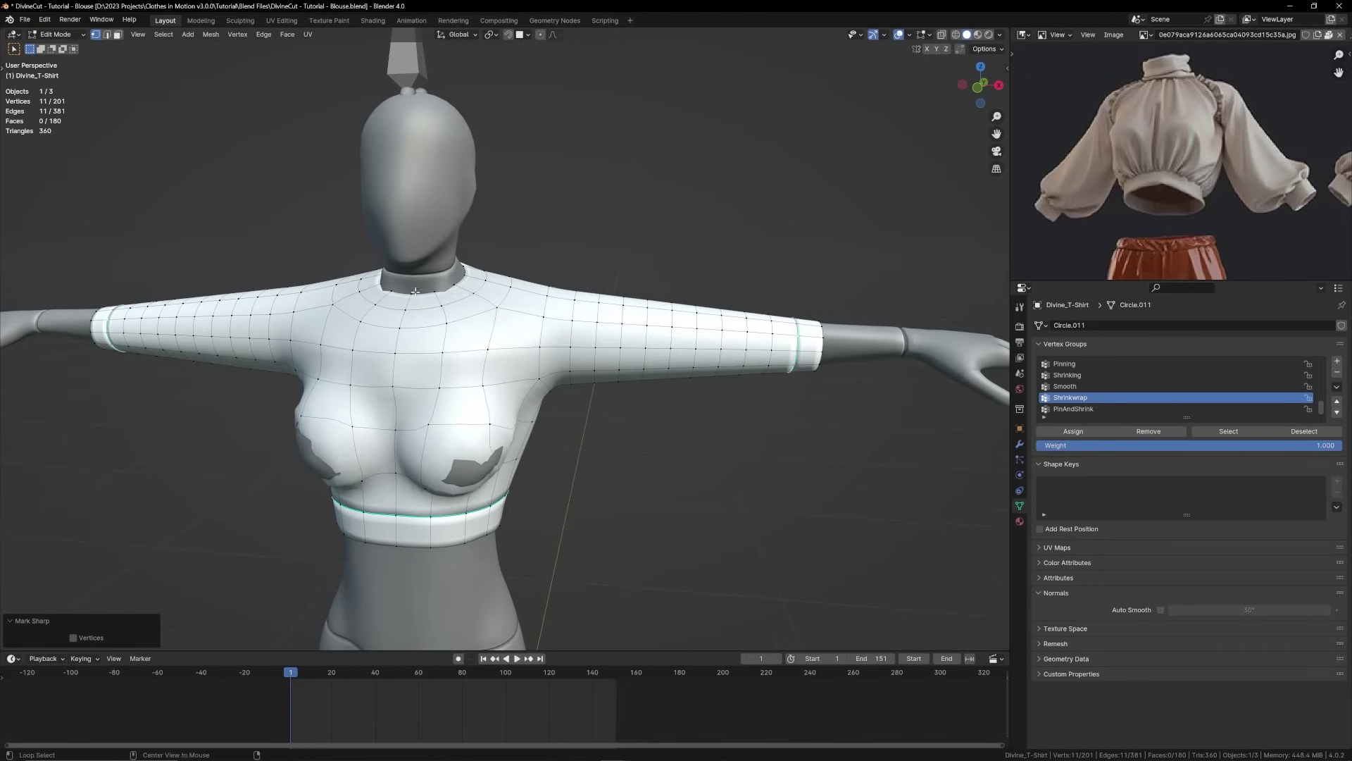
left_click(461, 282, "alt")
key("KP_3")
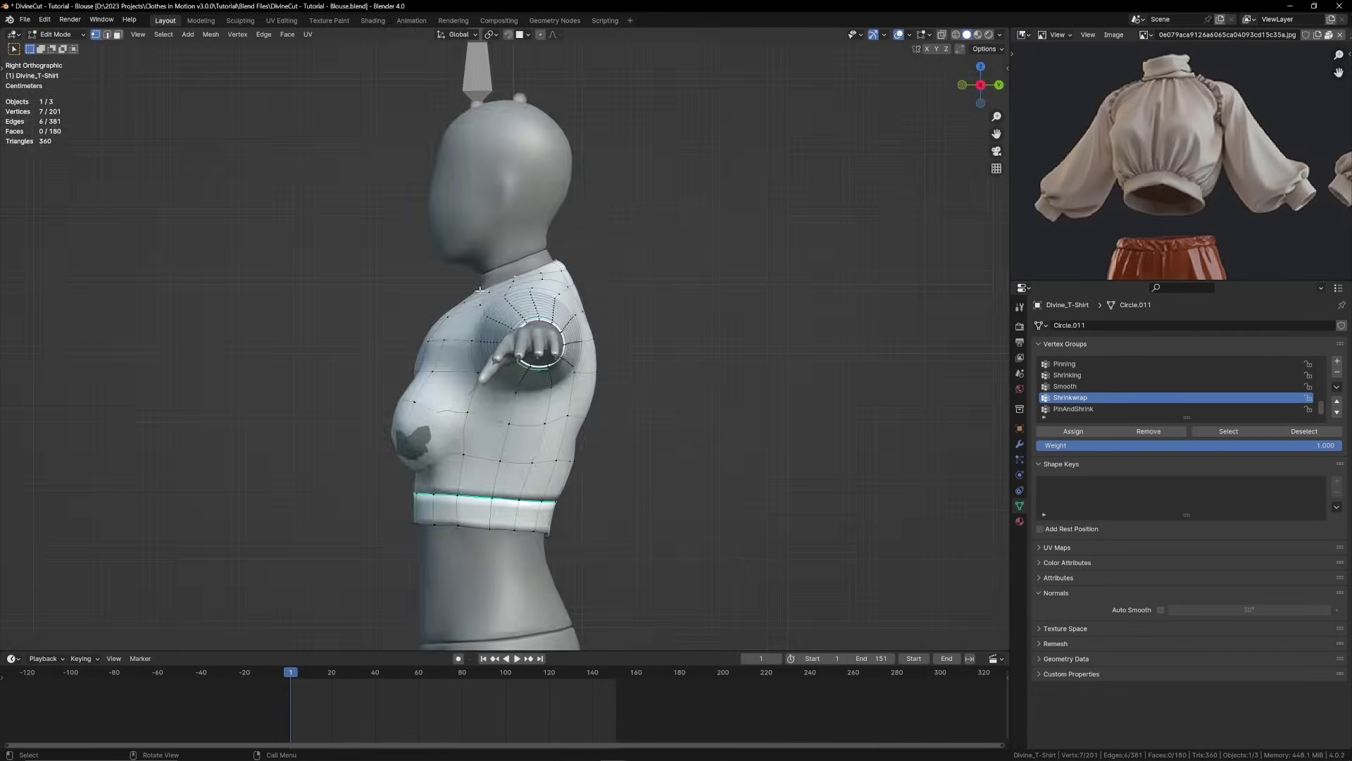
scroll(575, 303, "up", 4)
key("e")
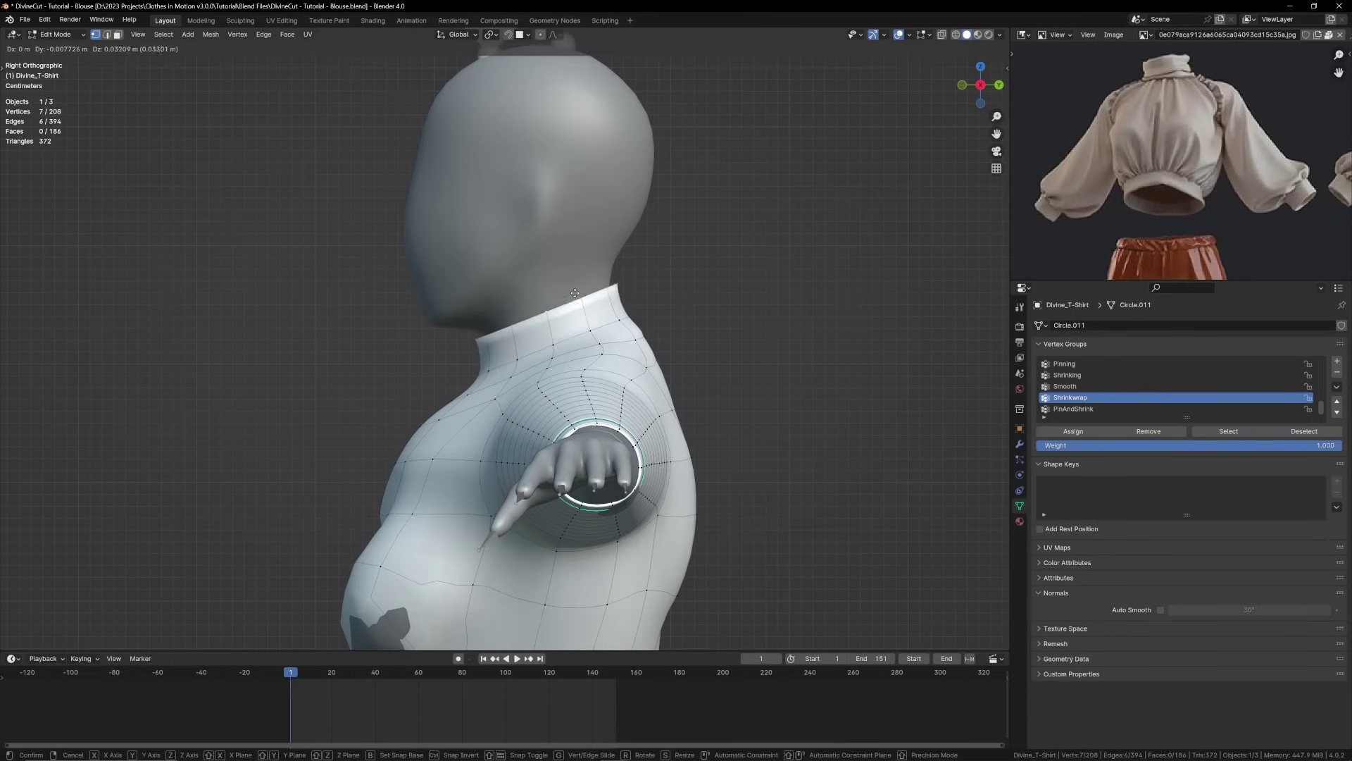
left_click(574, 294)
Mark the edge loop at the collar's base as sharp and return to Object Mode.
middle_click_drag(574, 294, 519, 387)
key("ctrl+e")
left_click(557, 328)
key("Tab")
scroll(591, 325, "down", 5)
scroll(589, 358, "up", 2)
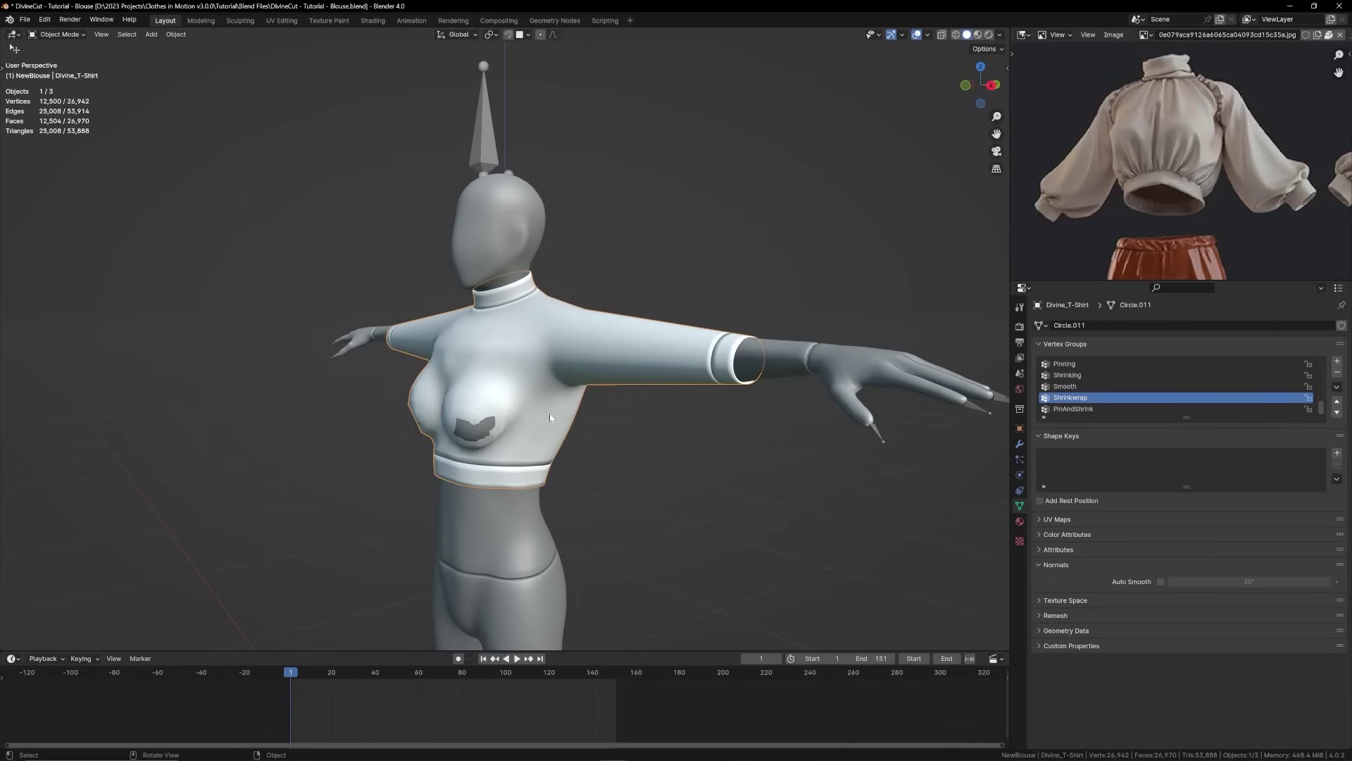
Enter Shrinkwrap weight painting and erase the Shrinkwrap weight over the bust.
key("n")
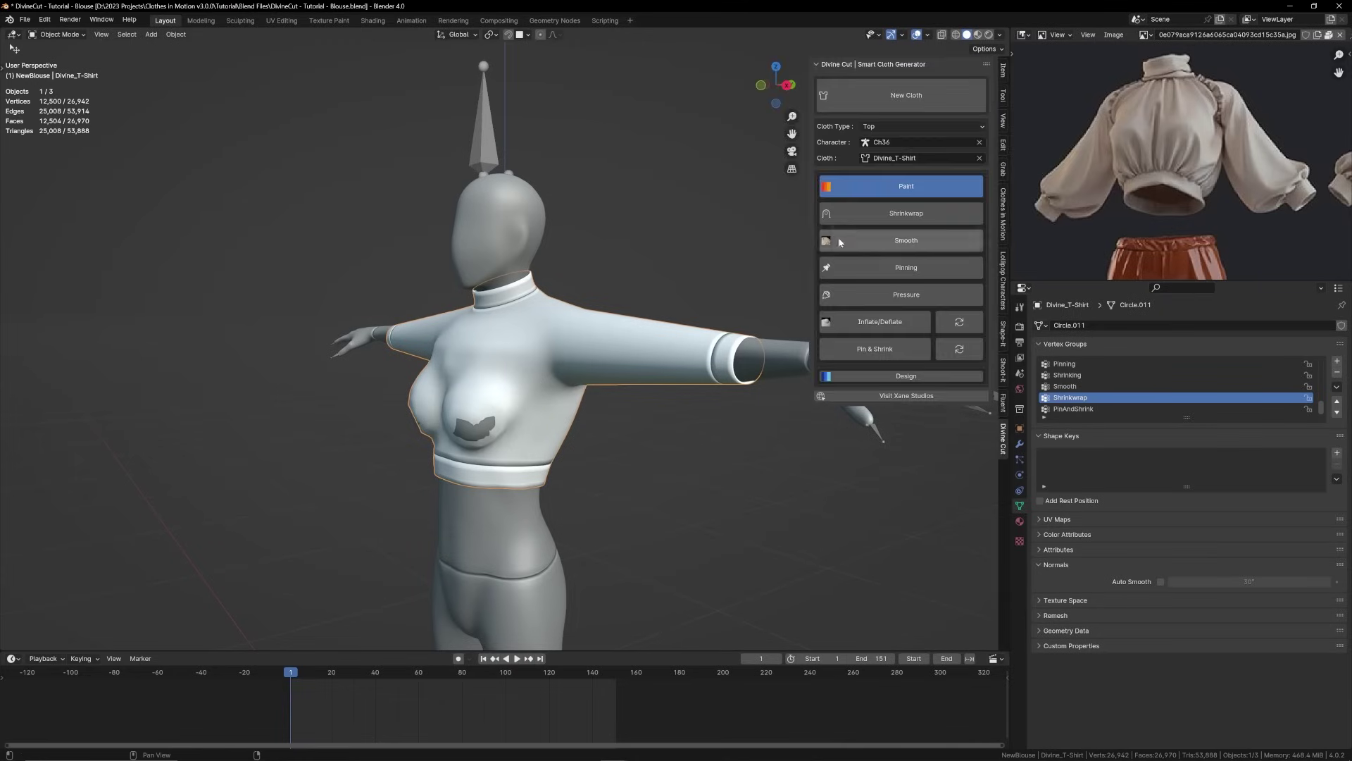
left_click(906, 213)
scroll(500, 422, "up", 2)
mouse_move(502, 422)
left_mouse_down("ctrl")
mouse_move(543, 430)
mouse_move(493, 405)
mouse_move(558, 433)
left_mouse_up("ctrl")
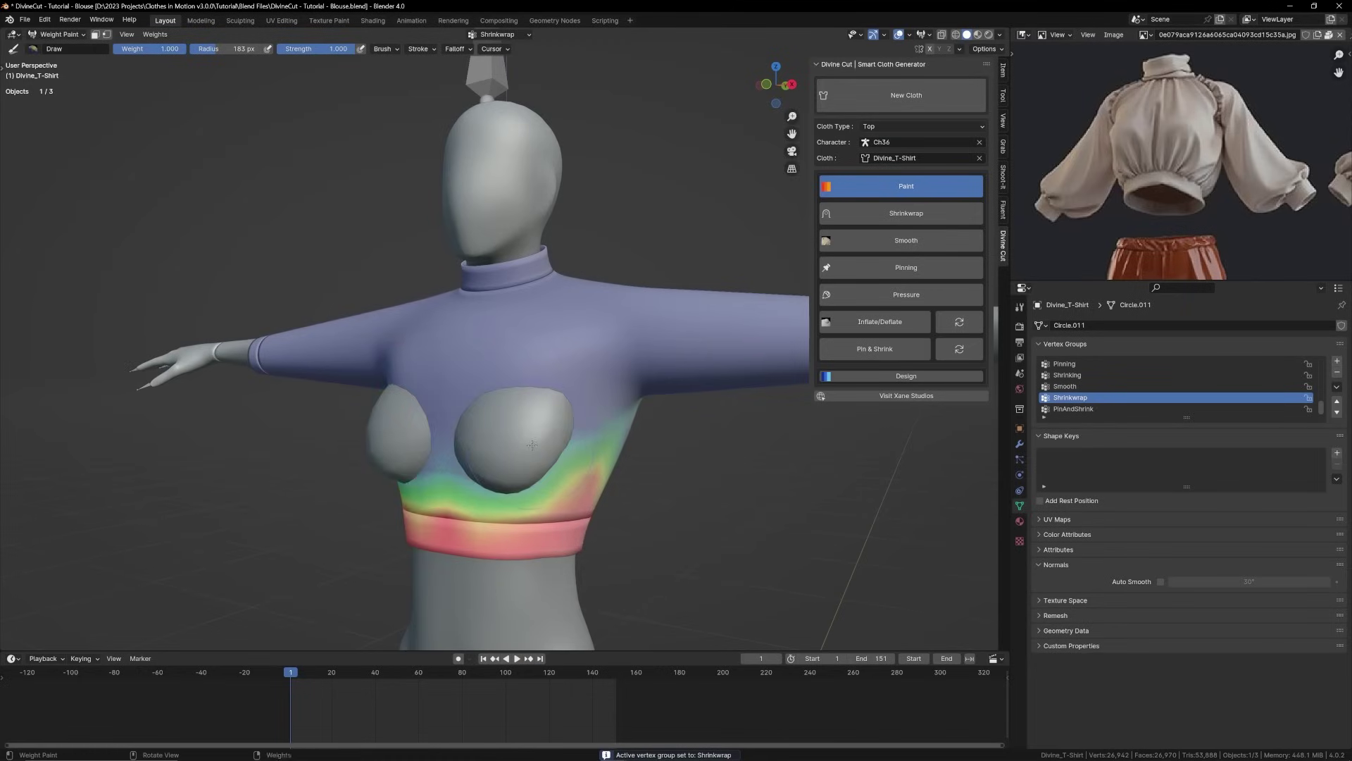
Inflate the blouse over the bust with a larger Inflate/Deflate brush in Sculpt Mode until it covers the body.
key("q")
left_click(529, 441)
key("q")
left_click(530, 441)
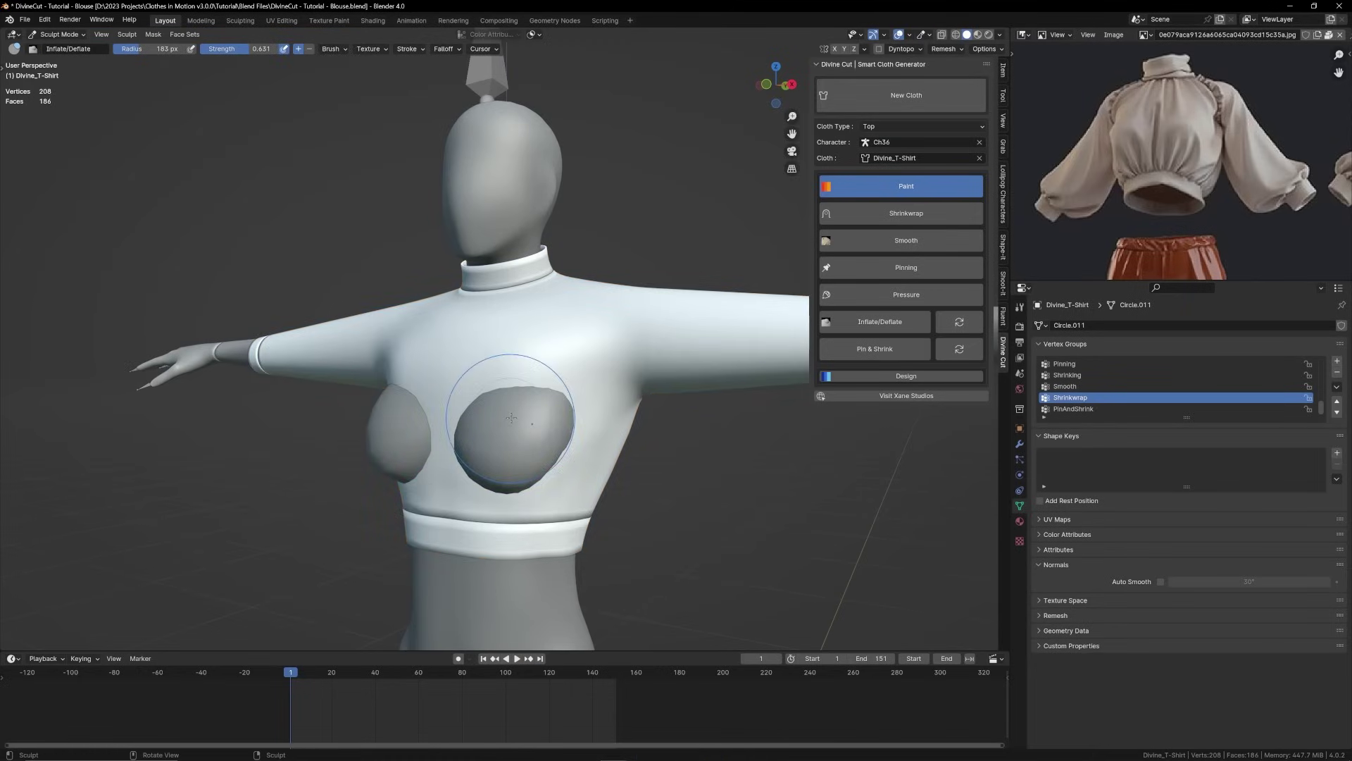
key("f")
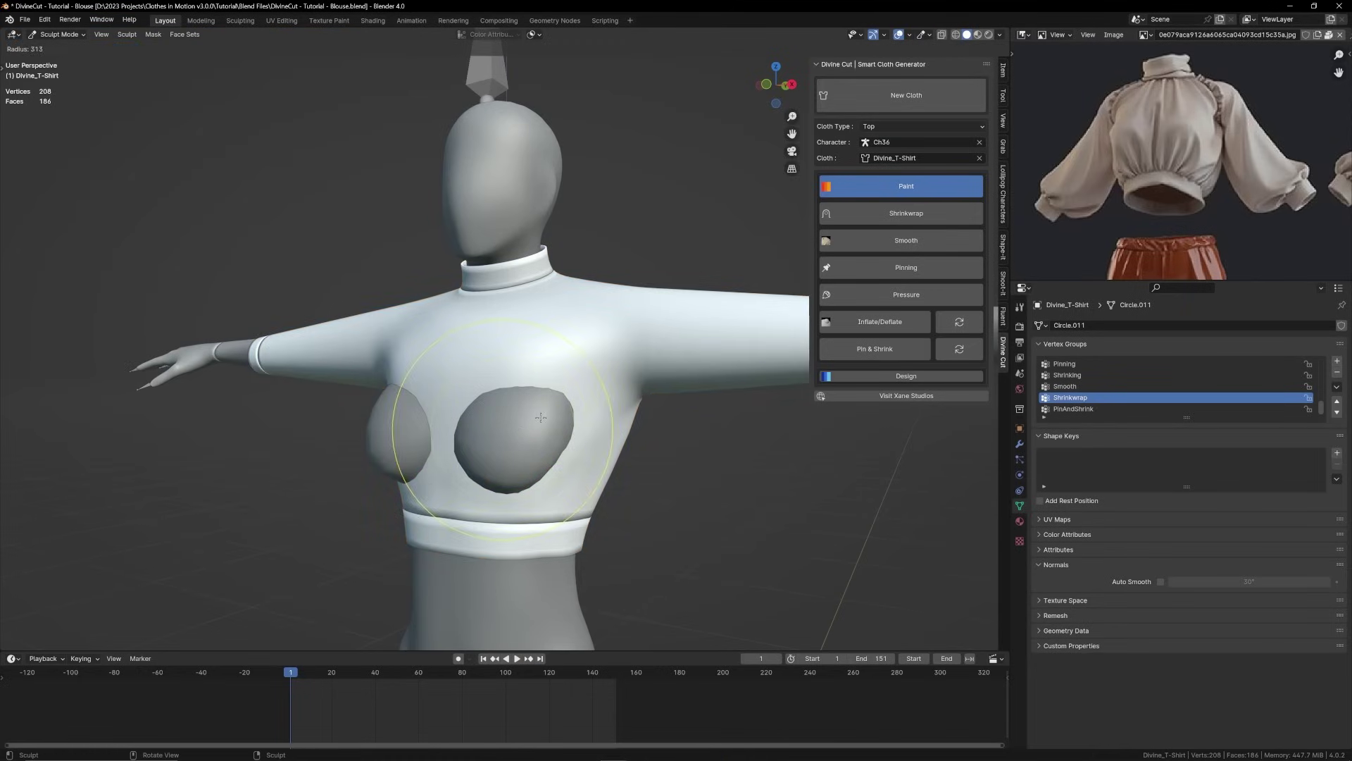
left_click(527, 418)
mouse_move(514, 429)
left_mouse_down()
mouse_move(498, 445)
mouse_move(536, 447)
left_mouse_up()
key("f")
left_click(487, 441)
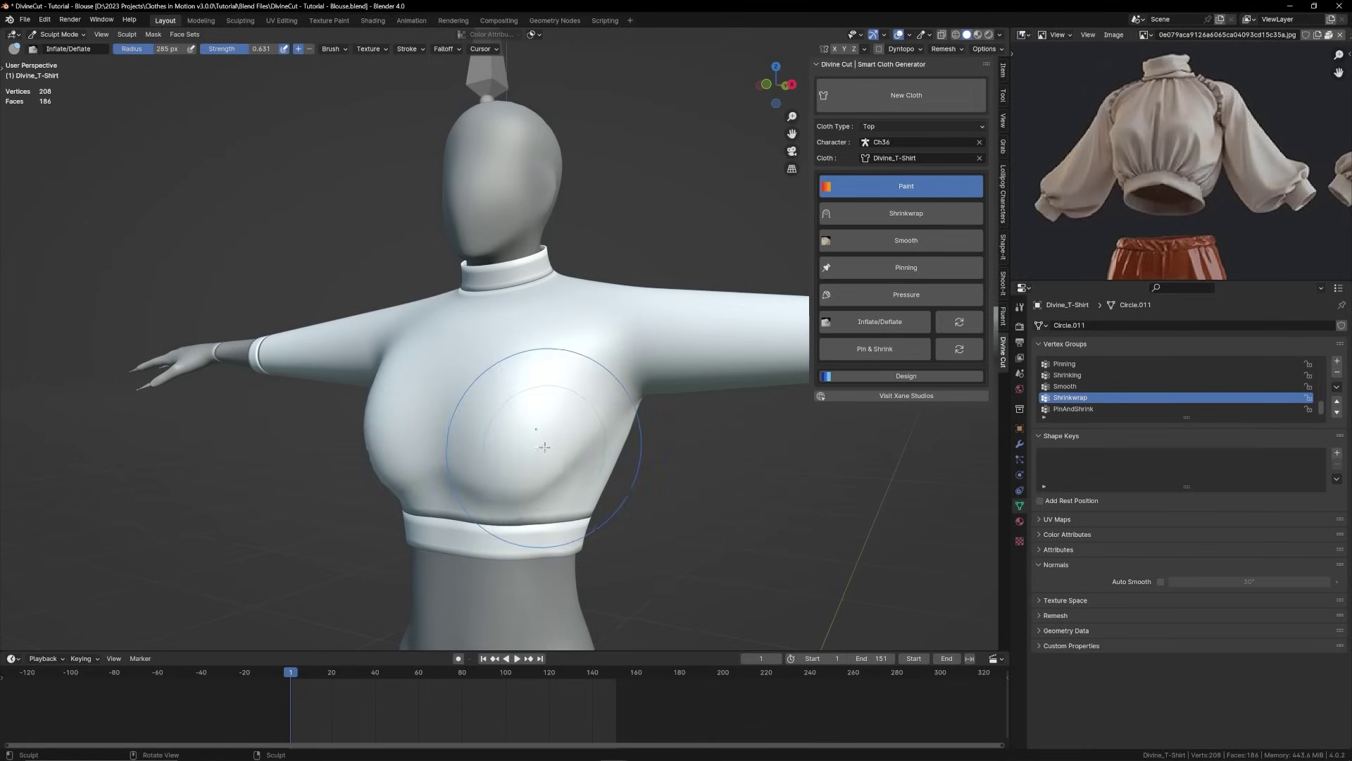
Paint full Shrinkwrap weight on the underside of the sleeves near the cuffs where the arm pokes through.
middle_click_drag(545, 446, 746, 451)
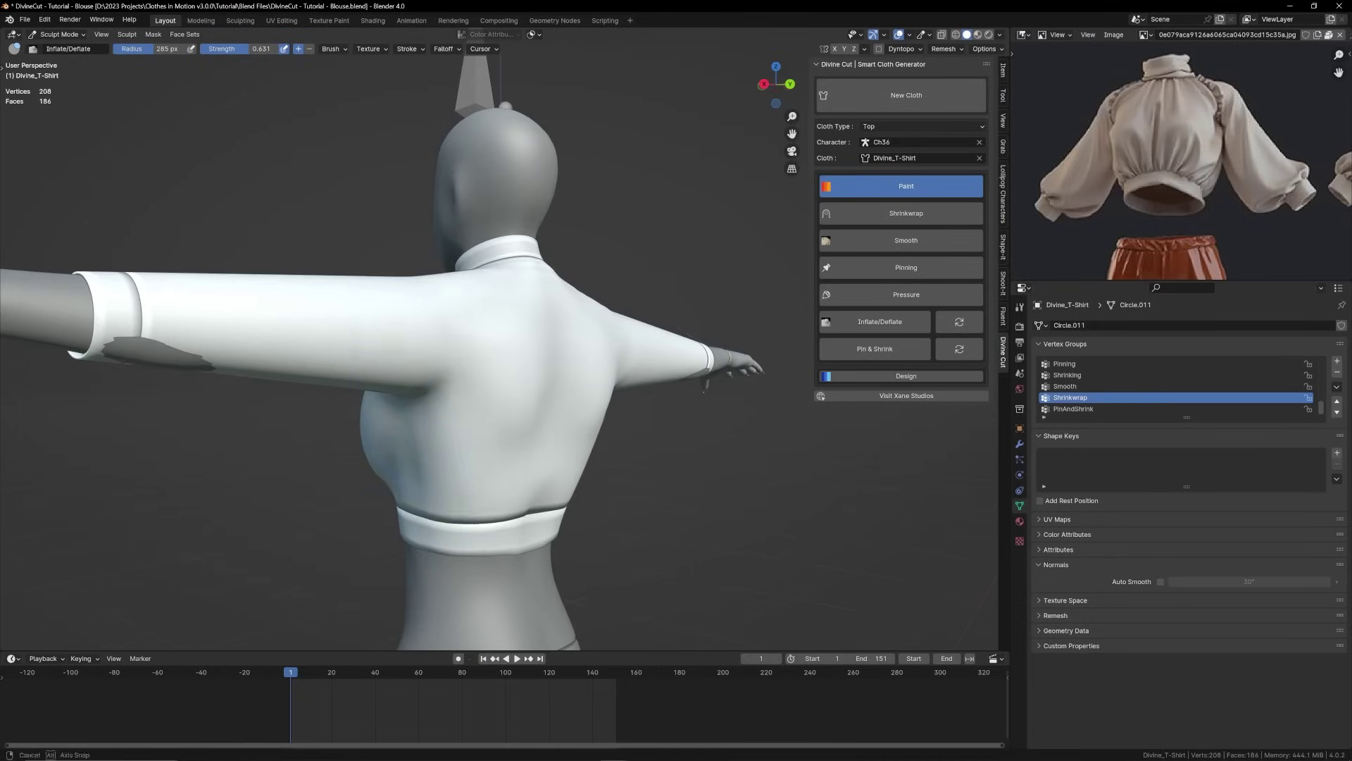
left_click(906, 213)
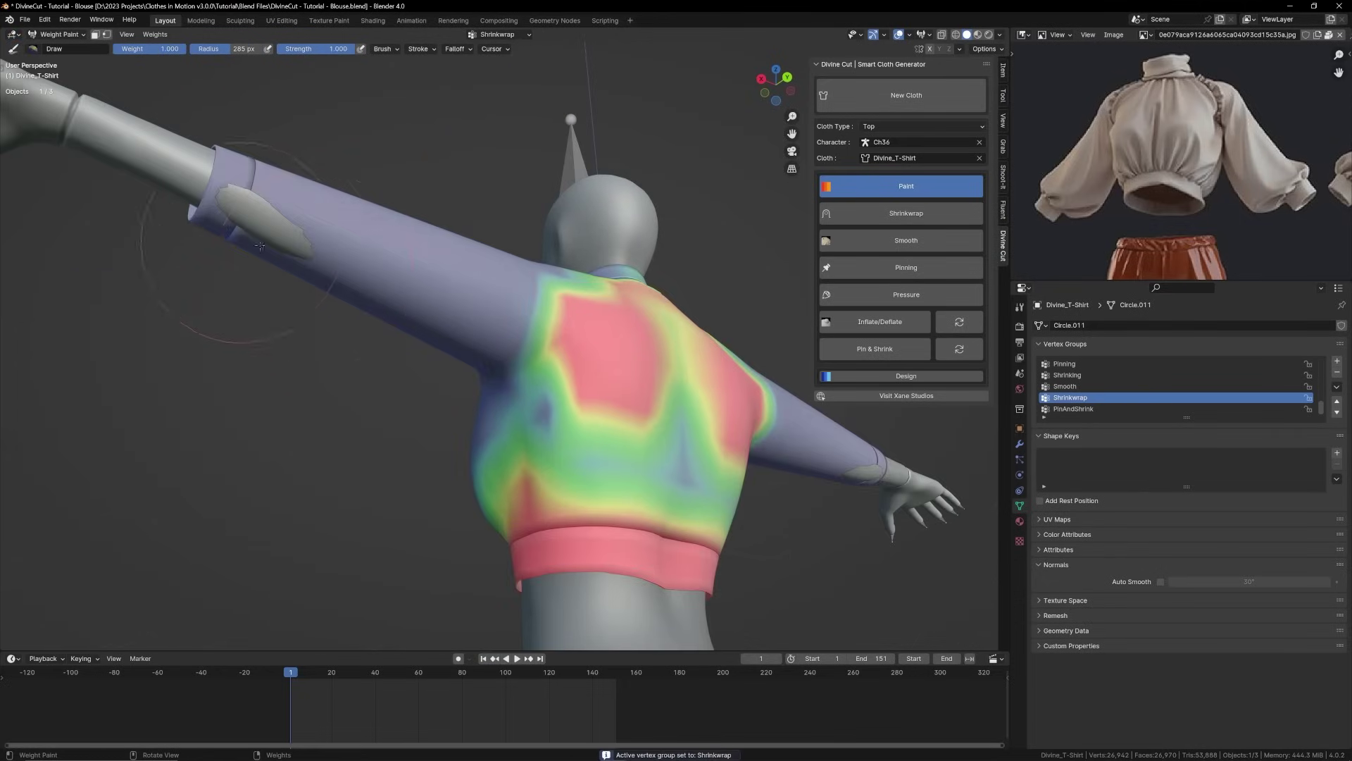
mouse_move(260, 246)
left_mouse_down()
mouse_move(262, 219)
mouse_move(288, 217)
left_mouse_up()
key("alt+Tab")
key("alt+Tab")
middle_click_drag(328, 261, 540, 333)
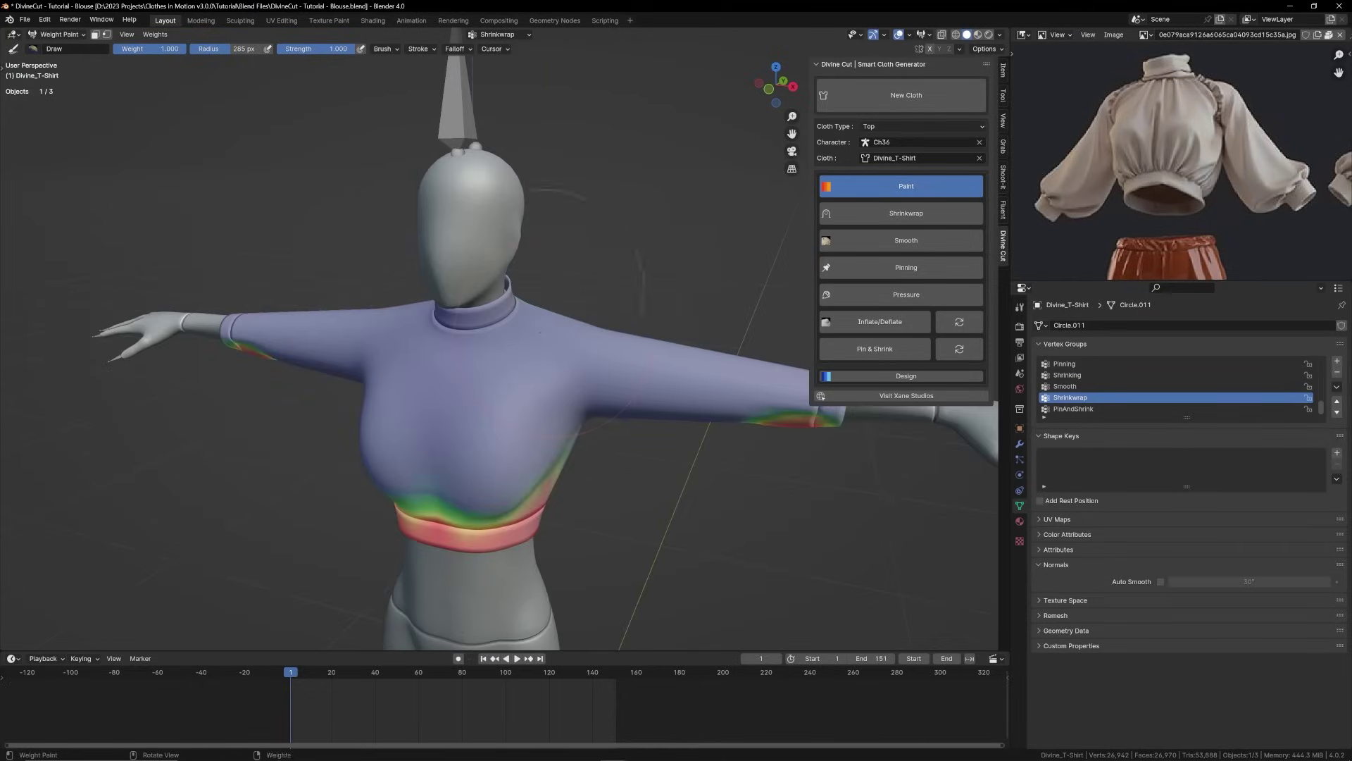
Extend the full Shrinkwrap weight around the sleeve cuffs from the front, side and back.
mouse_move(542, 282)
middle_mouse_down()
mouse_move(507, 291)
mouse_move(536, 352)
mouse_move(664, 286)
mouse_move(696, 290)
mouse_move(634, 303)
mouse_move(680, 317)
mouse_move(706, 287)
middle_mouse_up()
key("n")
key("q")
left_click(506, 291)
key("n")
left_click(866, 212)
left_click_drag(707, 287, 749, 274)
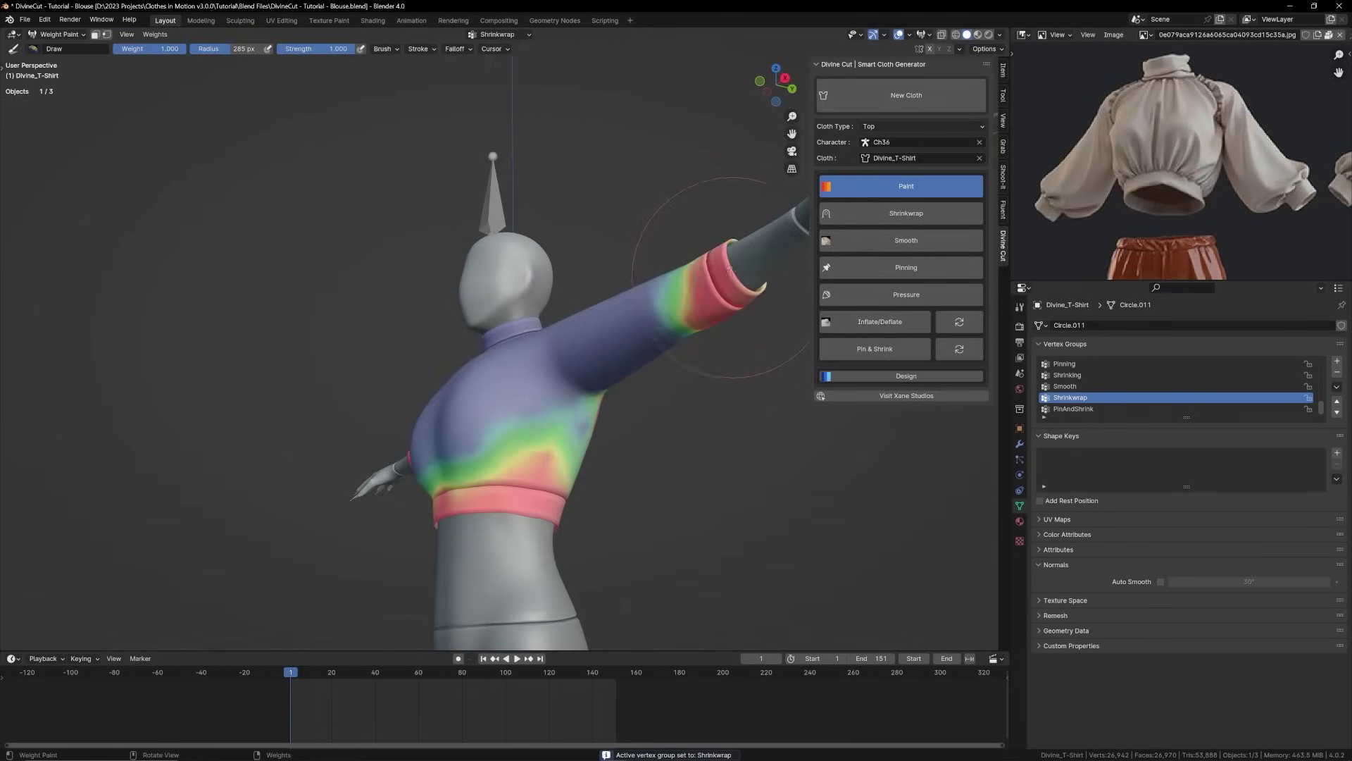
middle_click_drag(749, 273, 760, 366)
left_click_drag(781, 371, 763, 378)
middle_click_drag(762, 378, 218, 326)
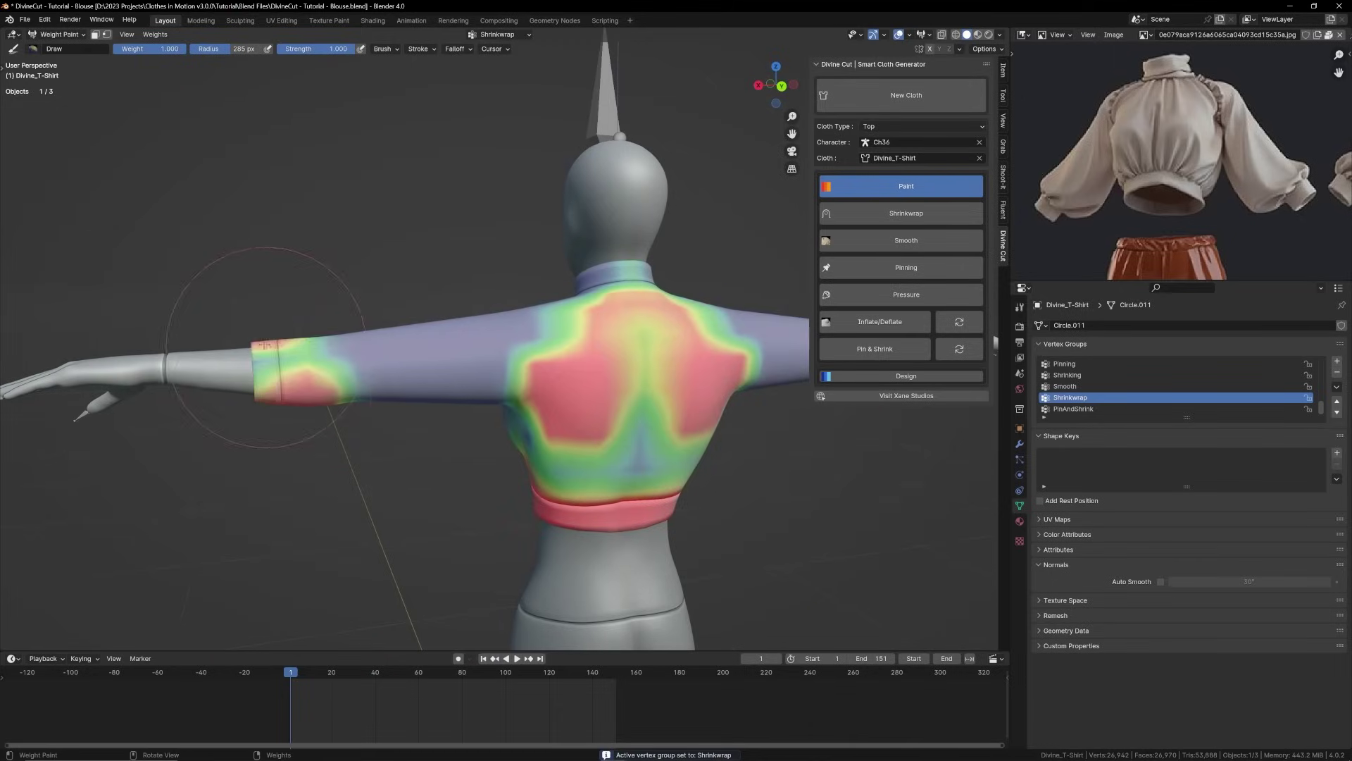
Paint full Smooth weight over the back and the lower sleeves near the cuffs.
left_click(866, 240)
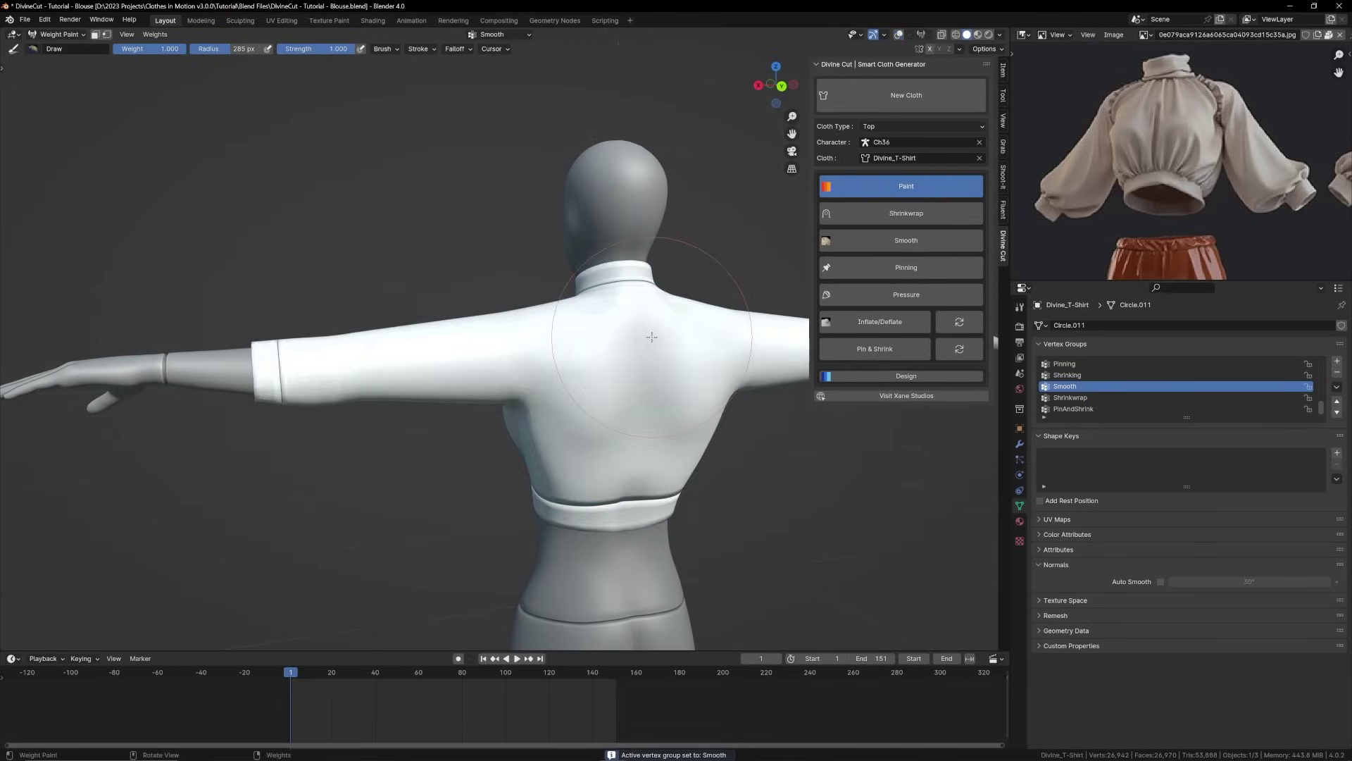
scroll(592, 368, "up", 2)
mouse_move(592, 369)
left_mouse_down()
mouse_move(648, 363)
mouse_move(628, 352)
left_mouse_up()
middle_click_drag(628, 348, 764, 320)
mouse_move(528, 333)
middle_mouse_down("shift")
mouse_move(343, 322)
mouse_move(395, 324)
middle_mouse_up("shift")
scroll(522, 343, "up", 2)
mouse_move(550, 346)
left_mouse_down()
mouse_move(593, 350)
mouse_move(581, 379)
left_mouse_up()
mouse_move(582, 379)
middle_mouse_down()
mouse_move(434, 400)
mouse_move(303, 398)
middle_mouse_up()
Try painting Smooth weight over the bust, and undo it.
mouse_move(394, 384)
left_mouse_down()
mouse_move(433, 383)
mouse_move(485, 332)
left_mouse_up()
mouse_move(485, 332)
middle_mouse_down()
mouse_move(599, 300)
mouse_move(532, 329)
mouse_move(470, 310)
mouse_move(488, 299)
mouse_move(642, 247)
mouse_move(543, 242)
mouse_move(458, 376)
mouse_move(403, 347)
middle_mouse_up()
scroll(403, 346, "up", 2)
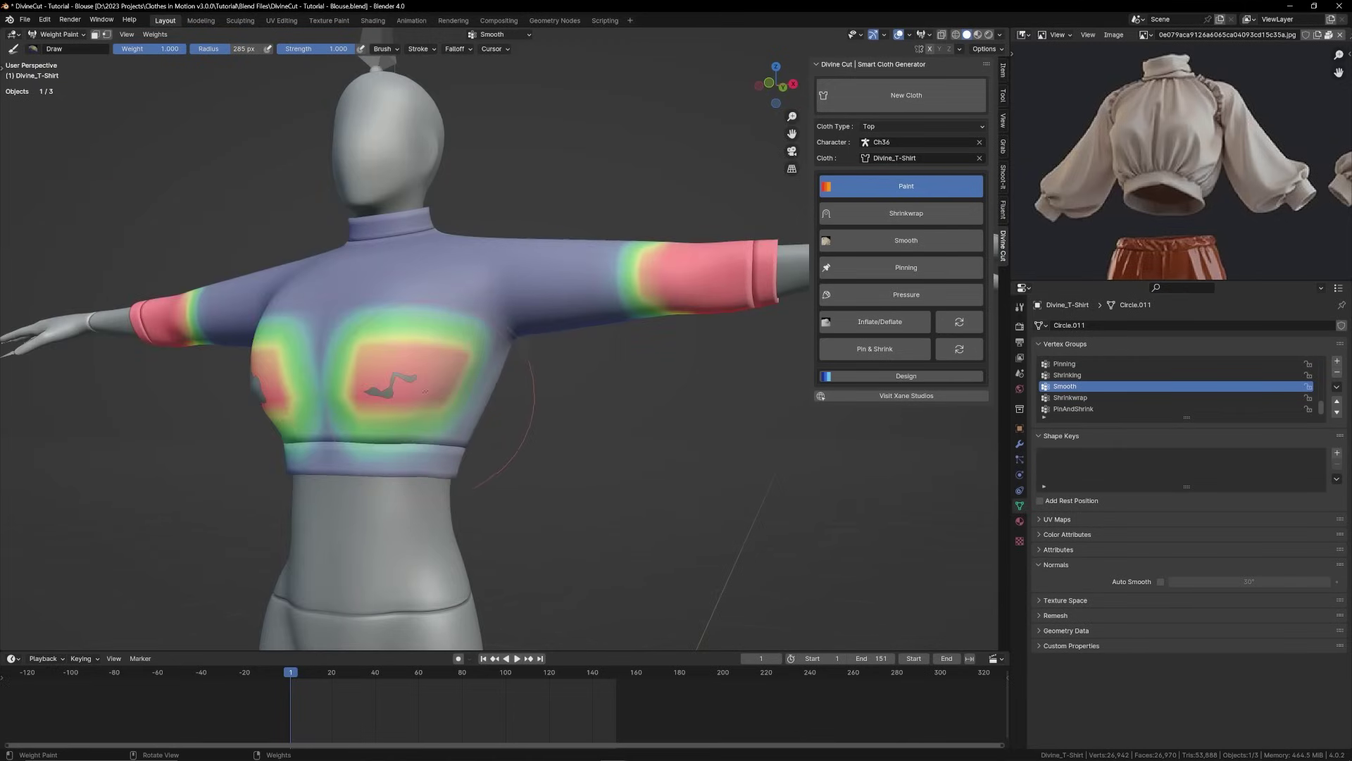
middle_click_drag(403, 346, 275, 332)
key("ctrl+z")
Return to Object Mode, preview the cloth simulation for several frames, and rewind to the first frame.
key("q")
mouse_move(394, 411)
middle_mouse_down()
mouse_move(352, 403)
mouse_move(467, 395)
mouse_move(484, 350)
mouse_move(506, 359)
mouse_move(562, 322)
middle_mouse_up()
left_click(356, 402)
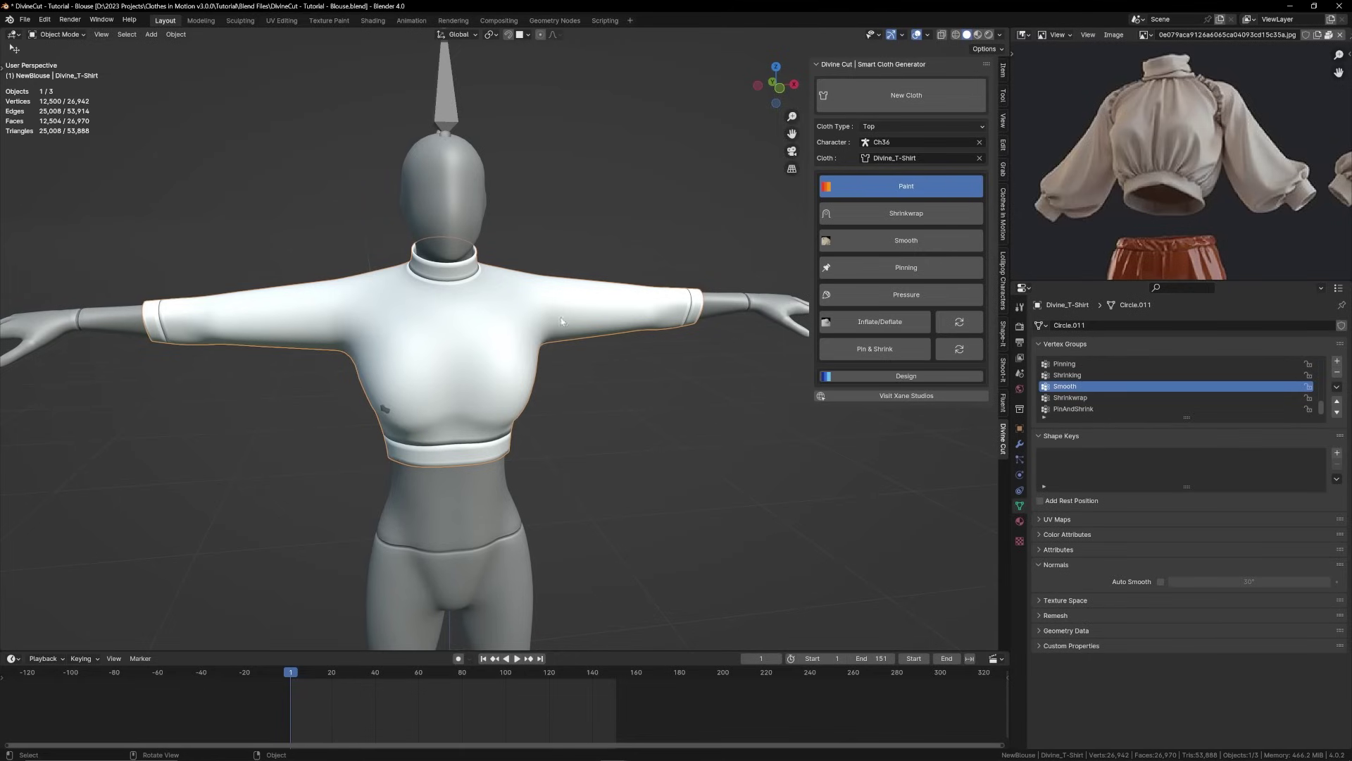
key("space")
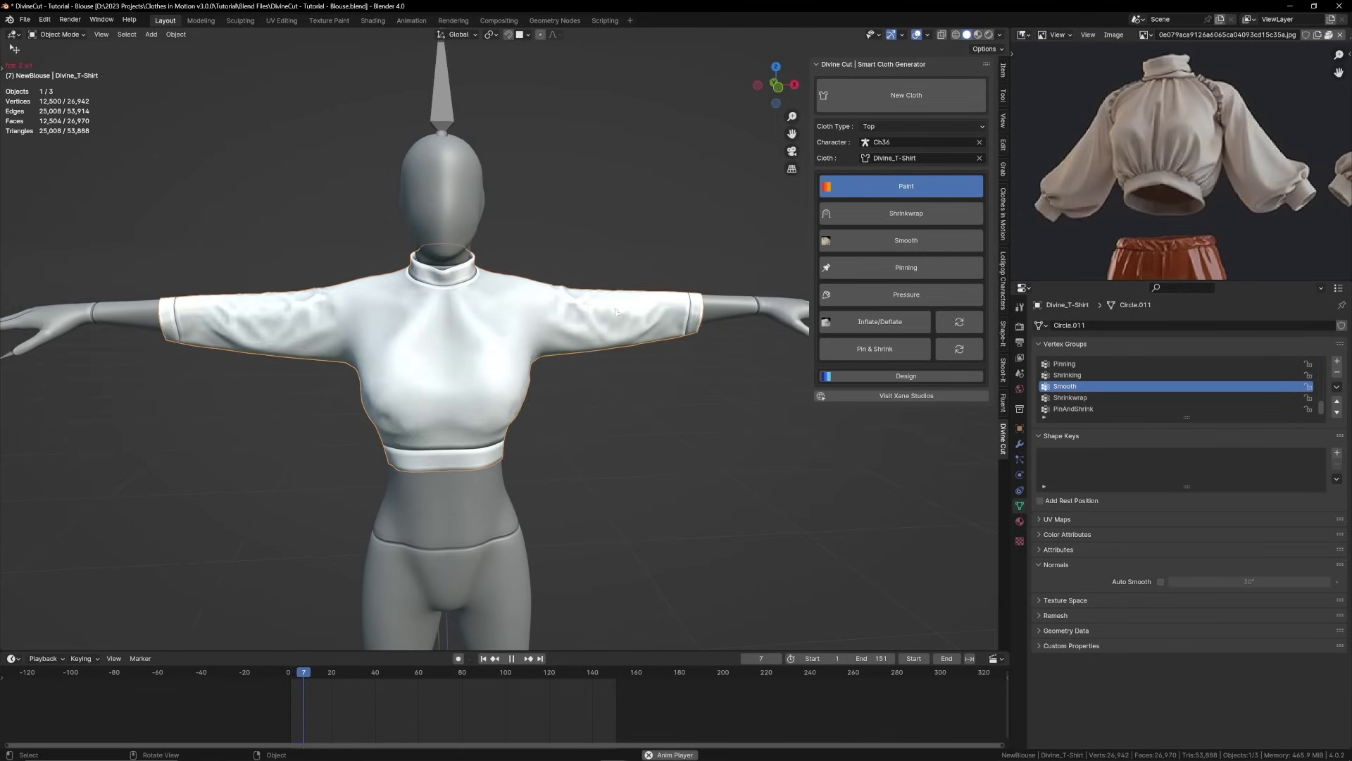
key("space")
middle_click_drag(689, 314, 715, 283)
scroll(671, 322, "up", 2)
key("shift+Left")
Select the sleeve cuffs and waistband in Edit Mode and make the Pinning vertex group active.
key("Tab")
key("ctrl+KP_Add")
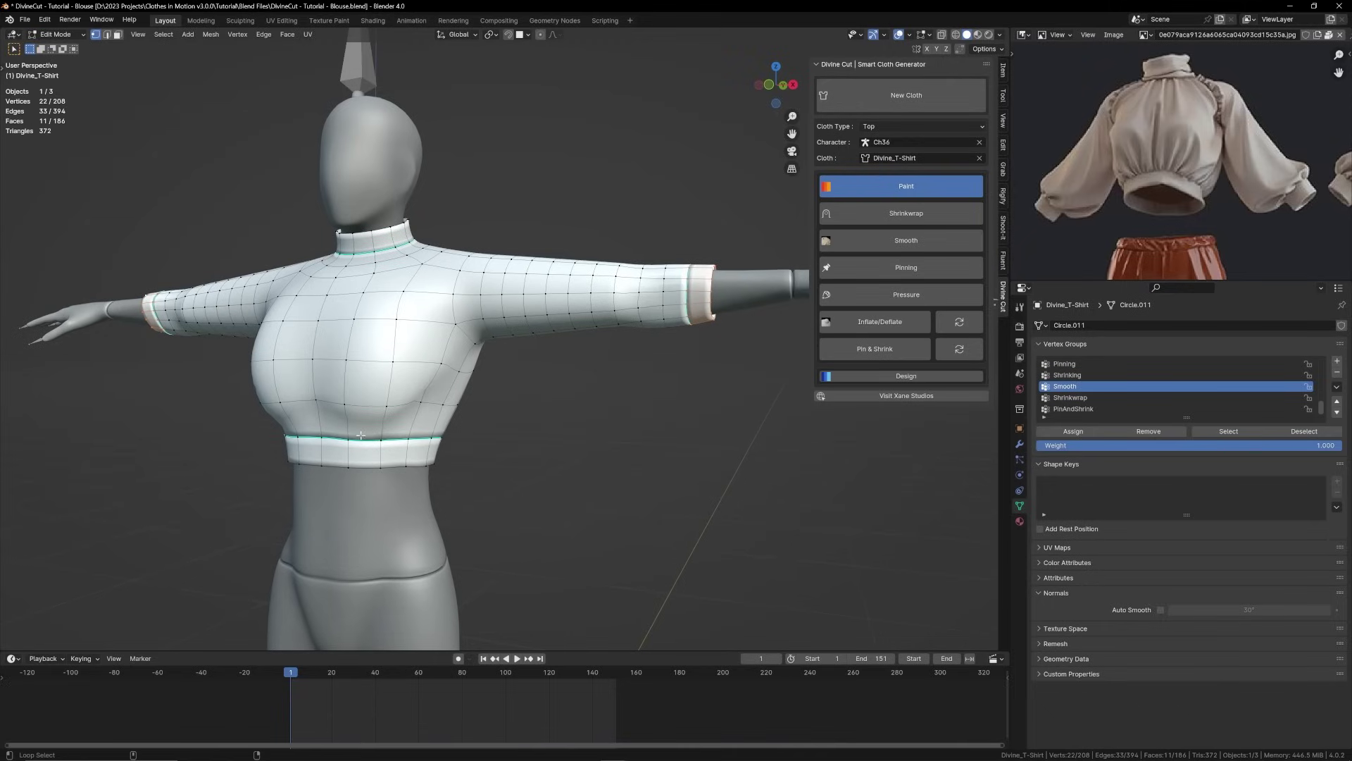
left_click(1078, 363)
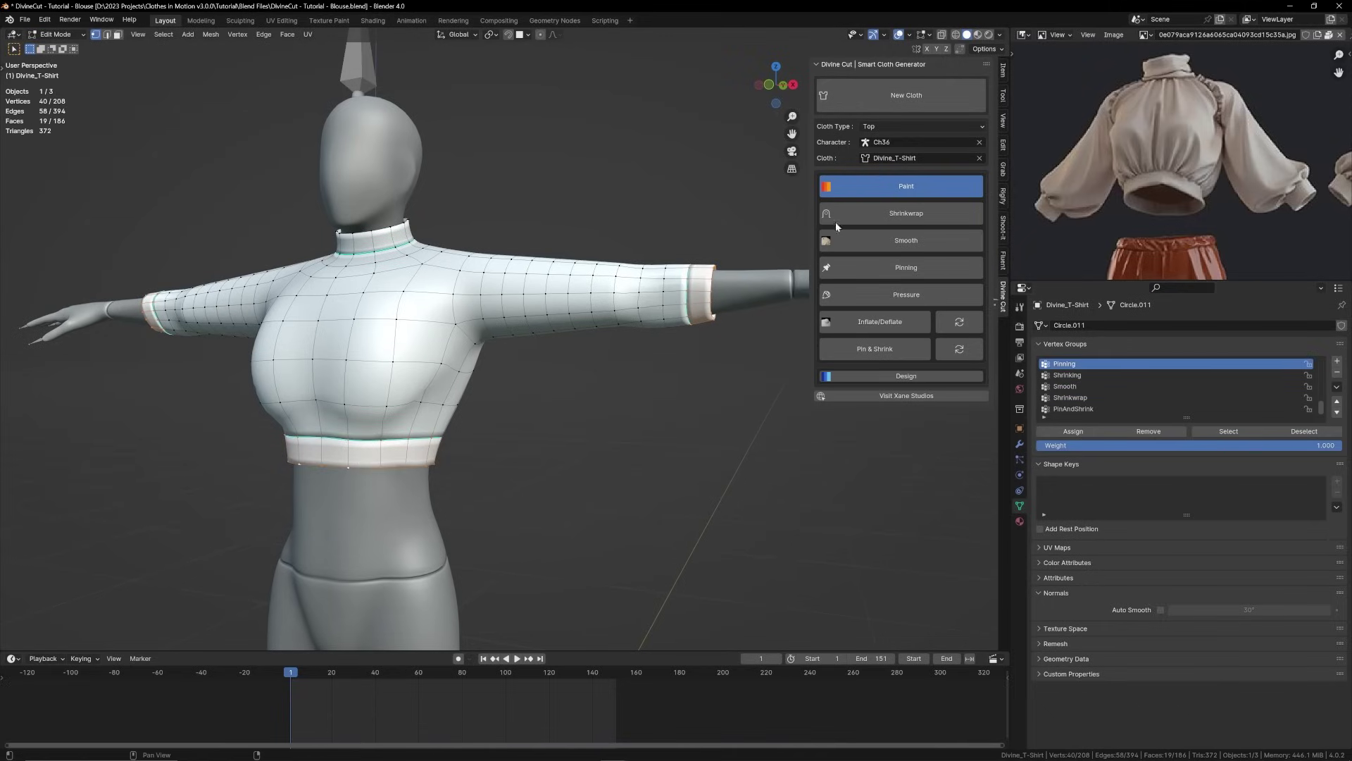
Paint full Pinning weight around the sleeve cuffs.
left_click(869, 274)
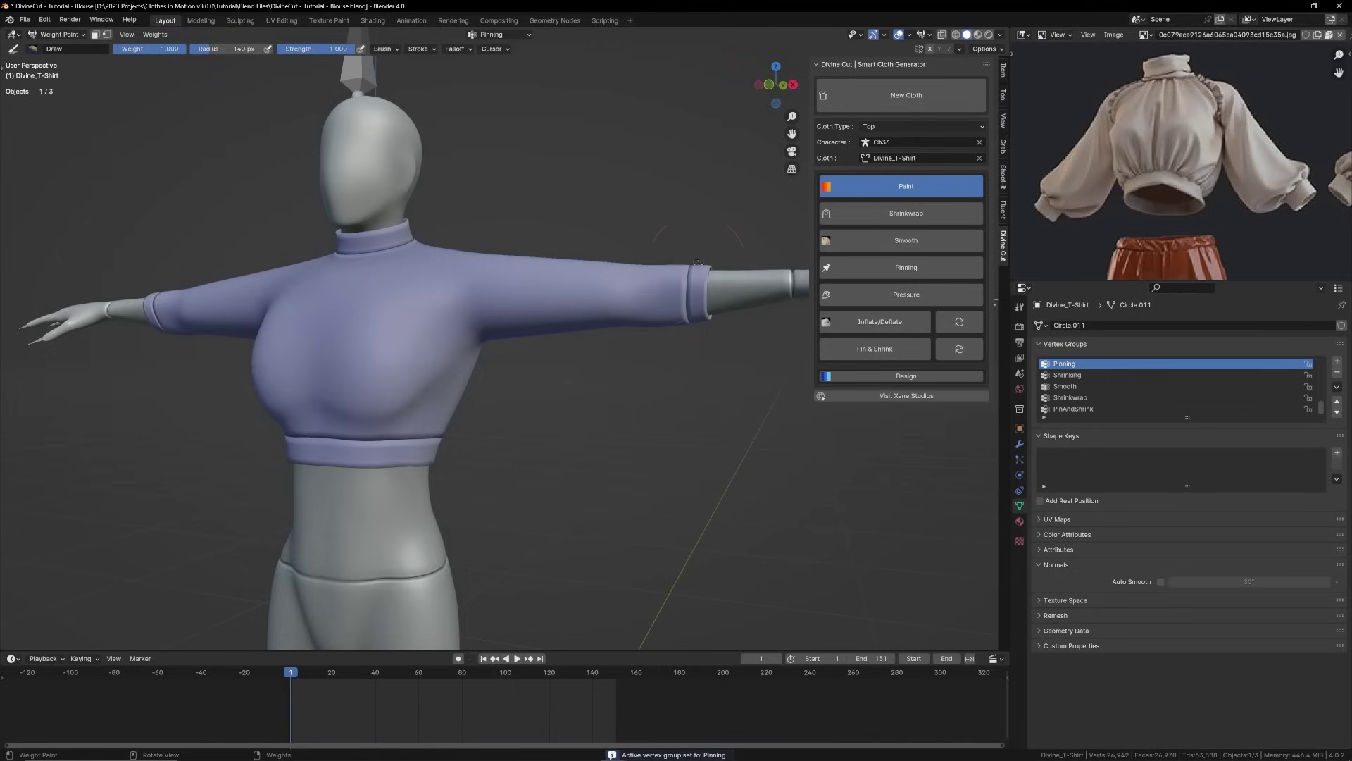
left_click_drag(697, 263, 696, 294)
middle_click_drag(707, 275, 625, 245)
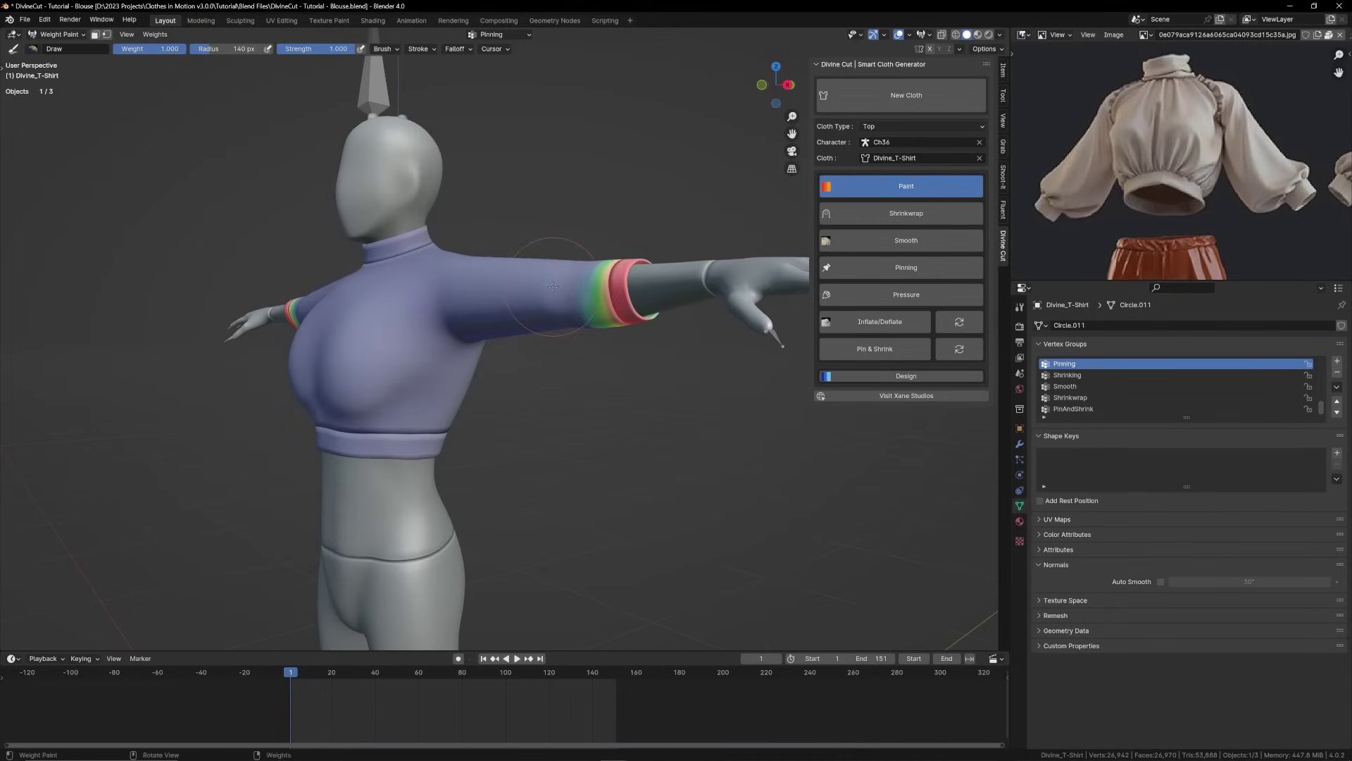
Assign the selected sleeve cuffs and waistband to the Pinning vertex group at weight 1.000.
middle_click_drag(553, 286, 582, 293)
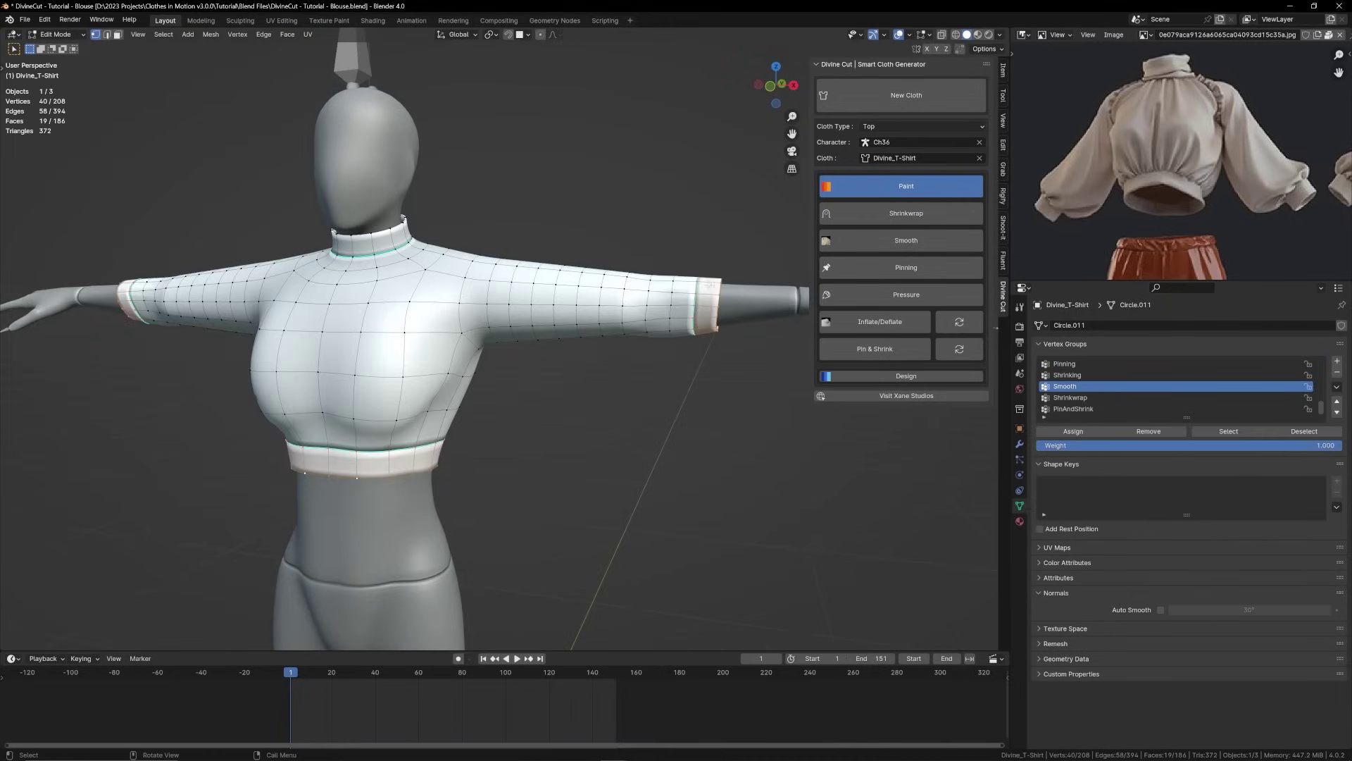
left_click(1070, 364)
left_click(1068, 434)
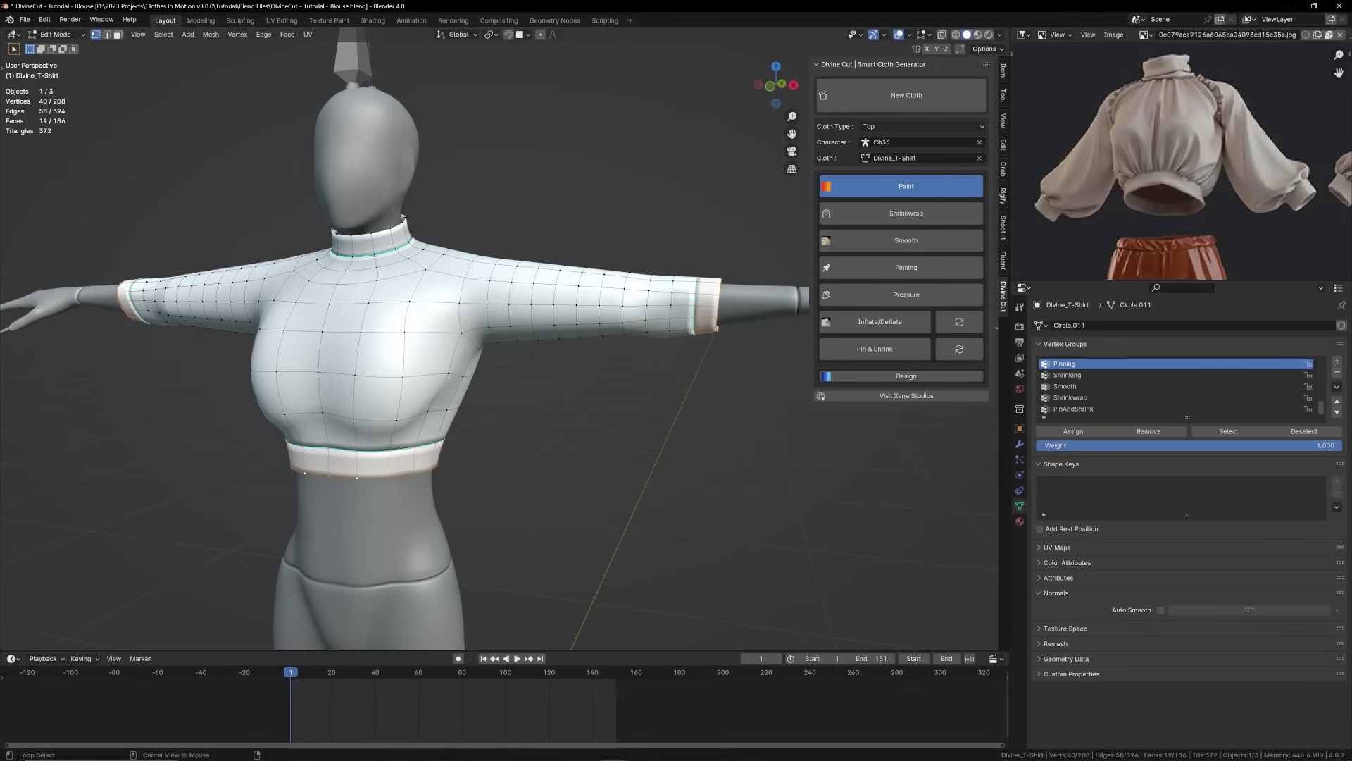
Select the edge loop at the base of the collar and assign it to the Pinning vertex group at weight 1.000.
left_click(382, 251, "alt")
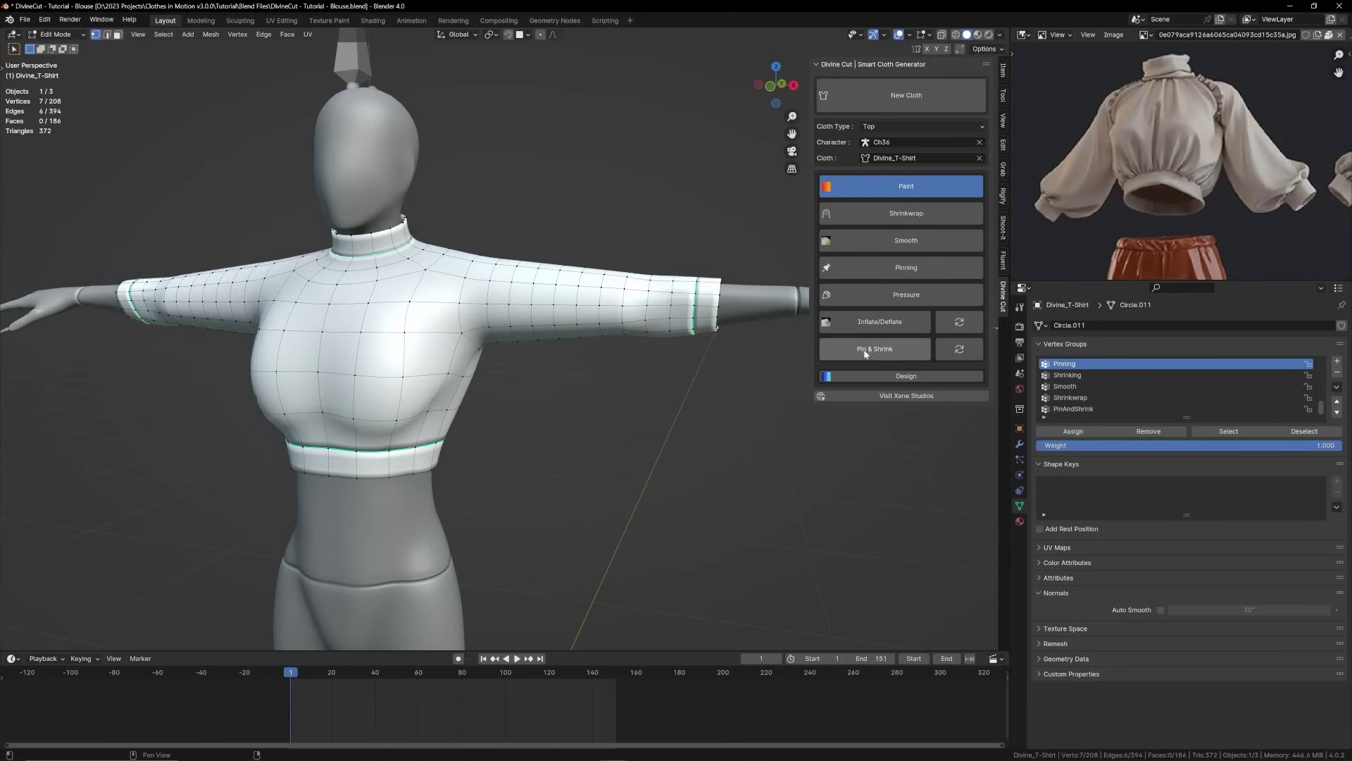
left_click(898, 268)
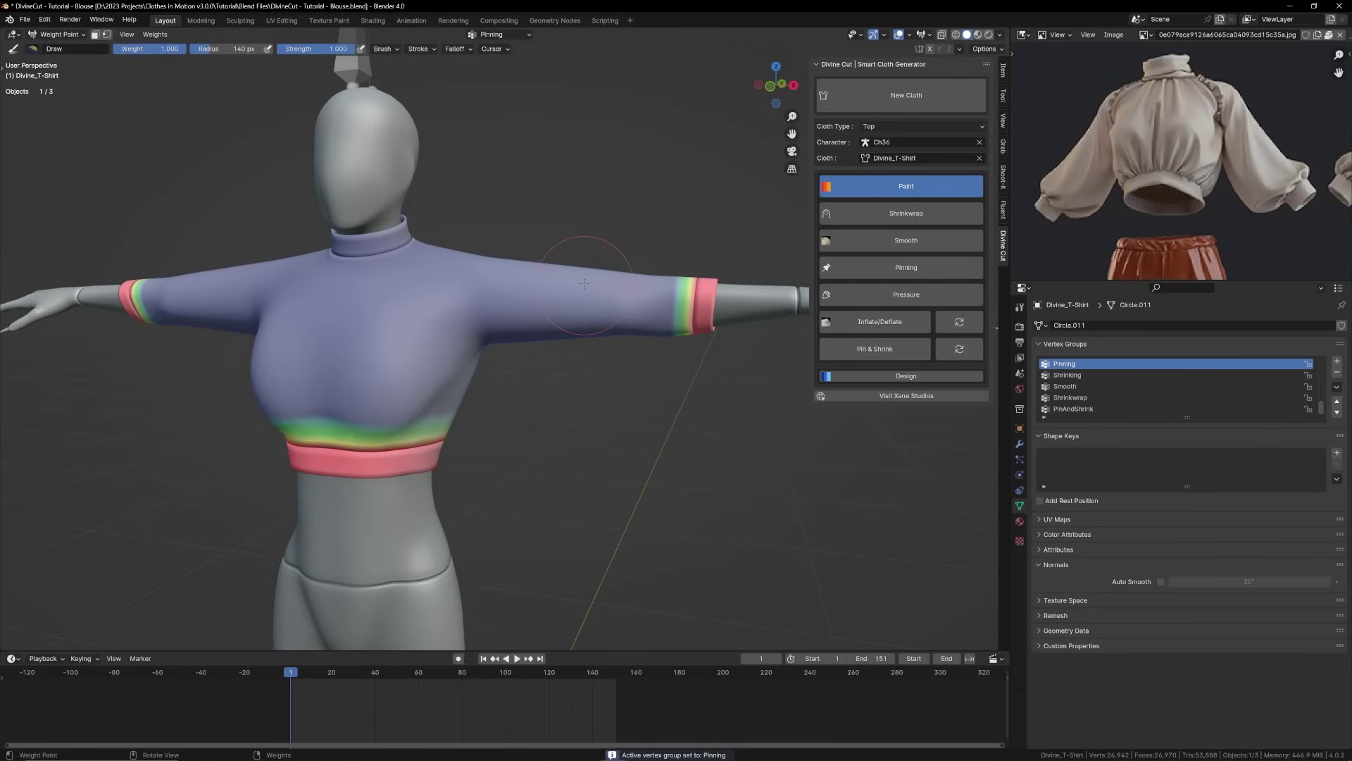
key("Tab")
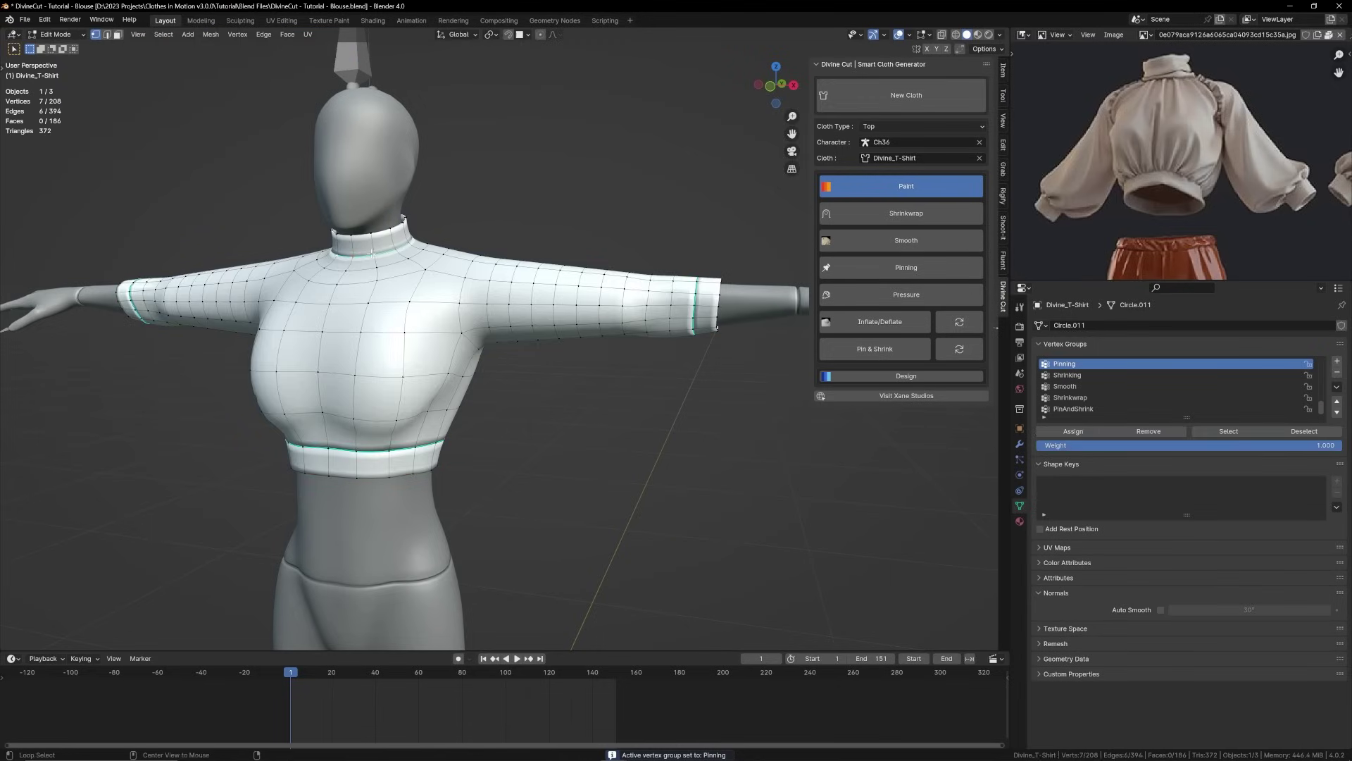
left_click(1063, 432)
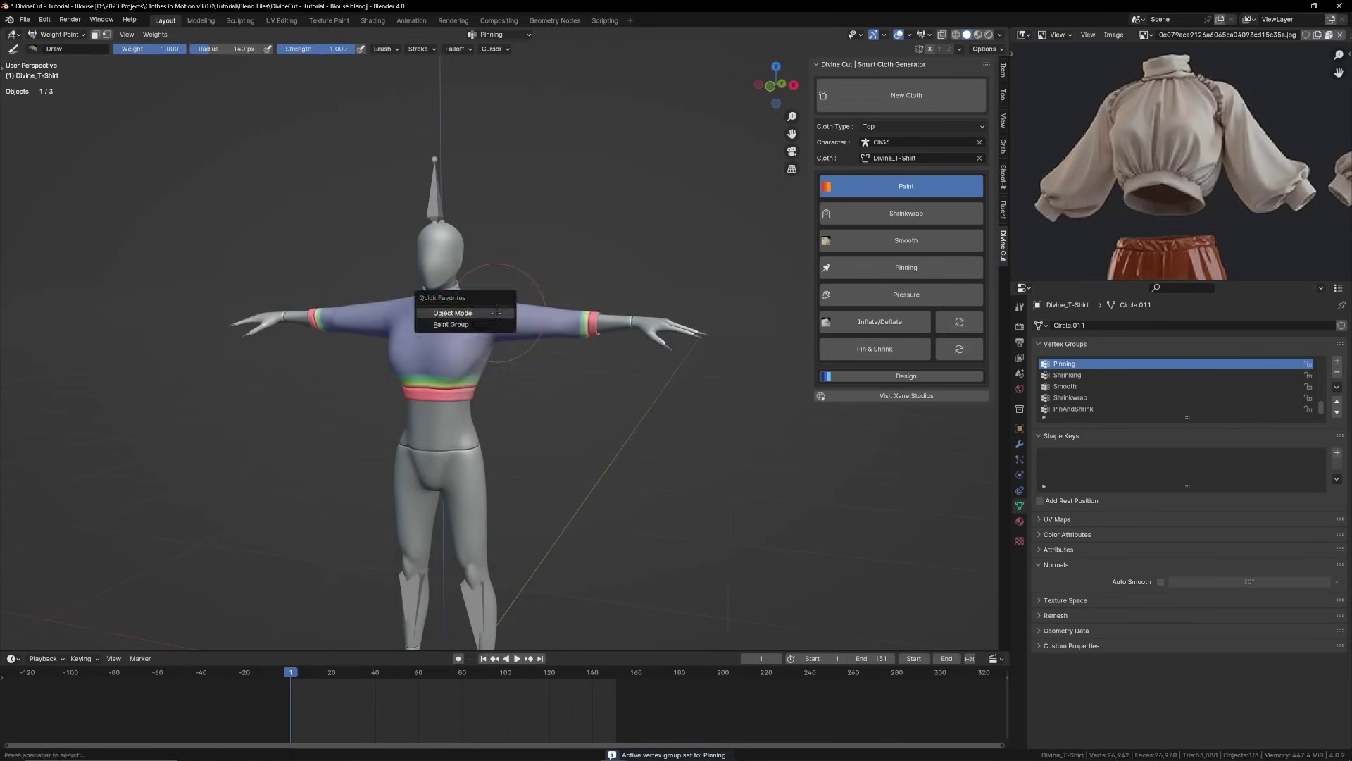
Return to Object Mode, preview the cloth simulation for a few frames, and rewind to the first frame.
left_click(523, 317)
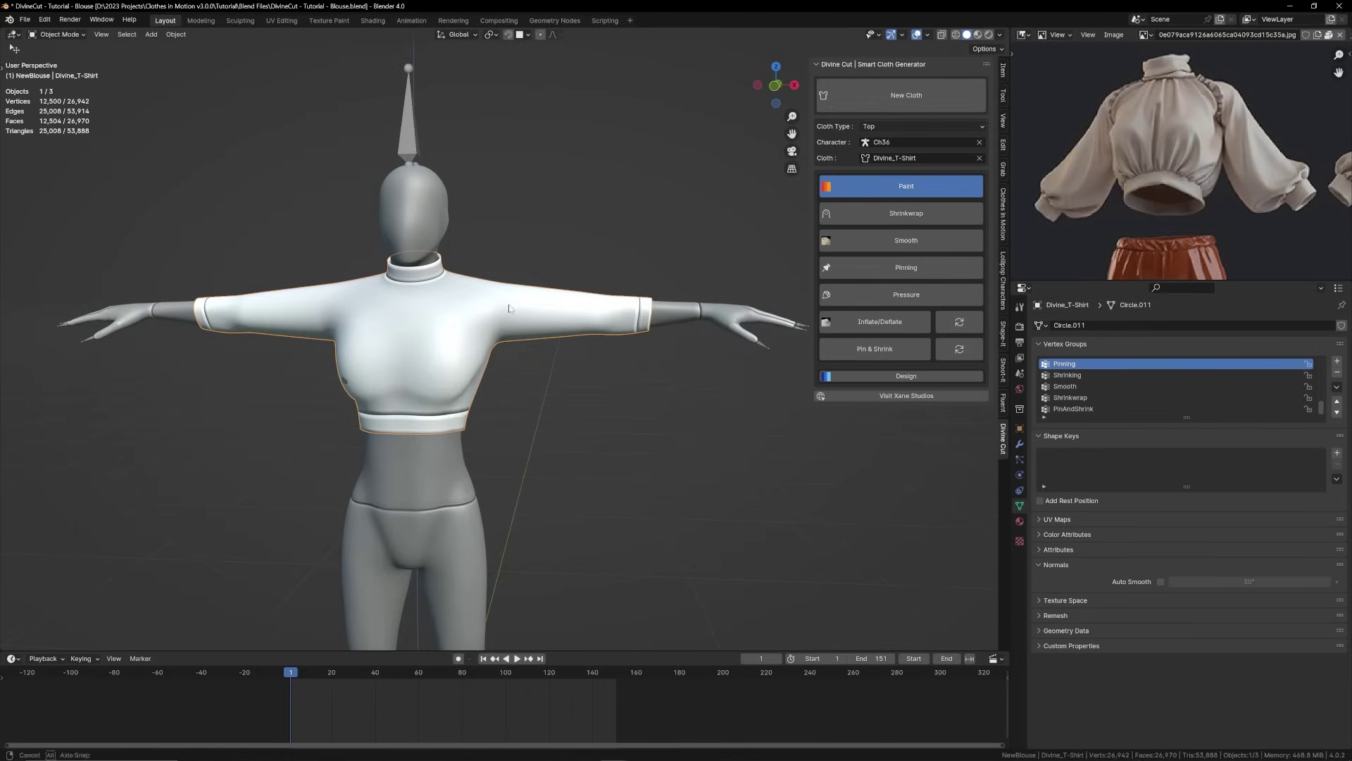
key("space")
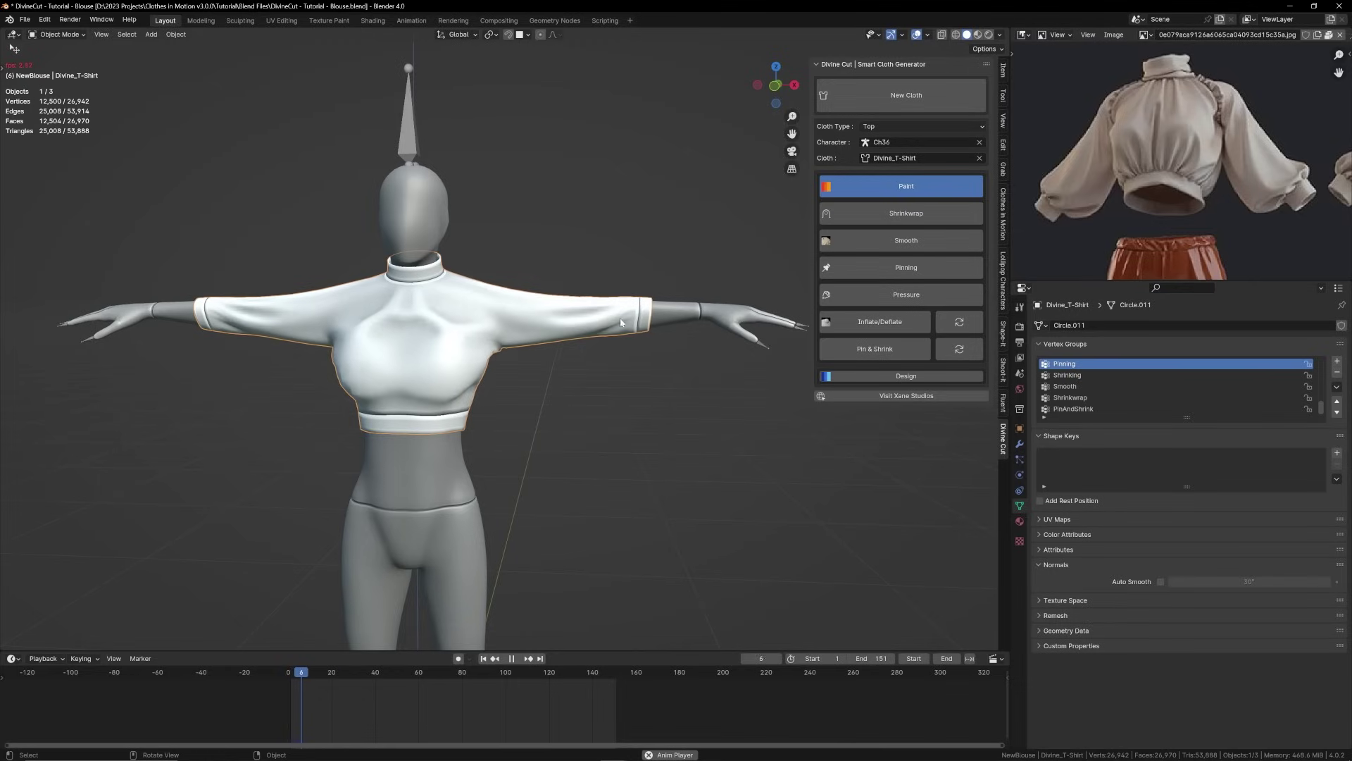
key("space")
key("shift+Left")
scroll(555, 317, "up", 2)
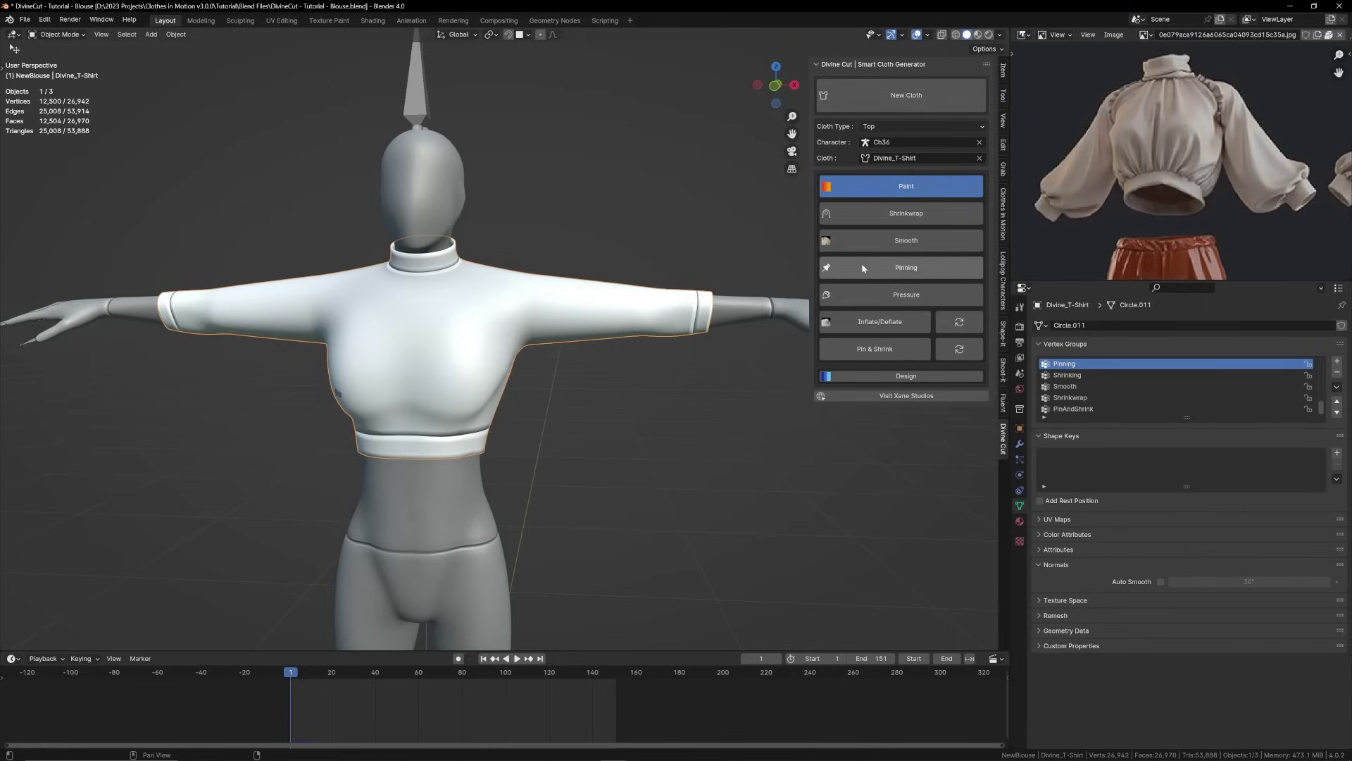
Try lowering the Shrinking weight along the sleeve with a 209 px brush at full strength, and undo it.
left_click(874, 322)
scroll(556, 303, "up", 2)
middle_click_drag(557, 303, 532, 282)
key("f")
left_click(559, 274)
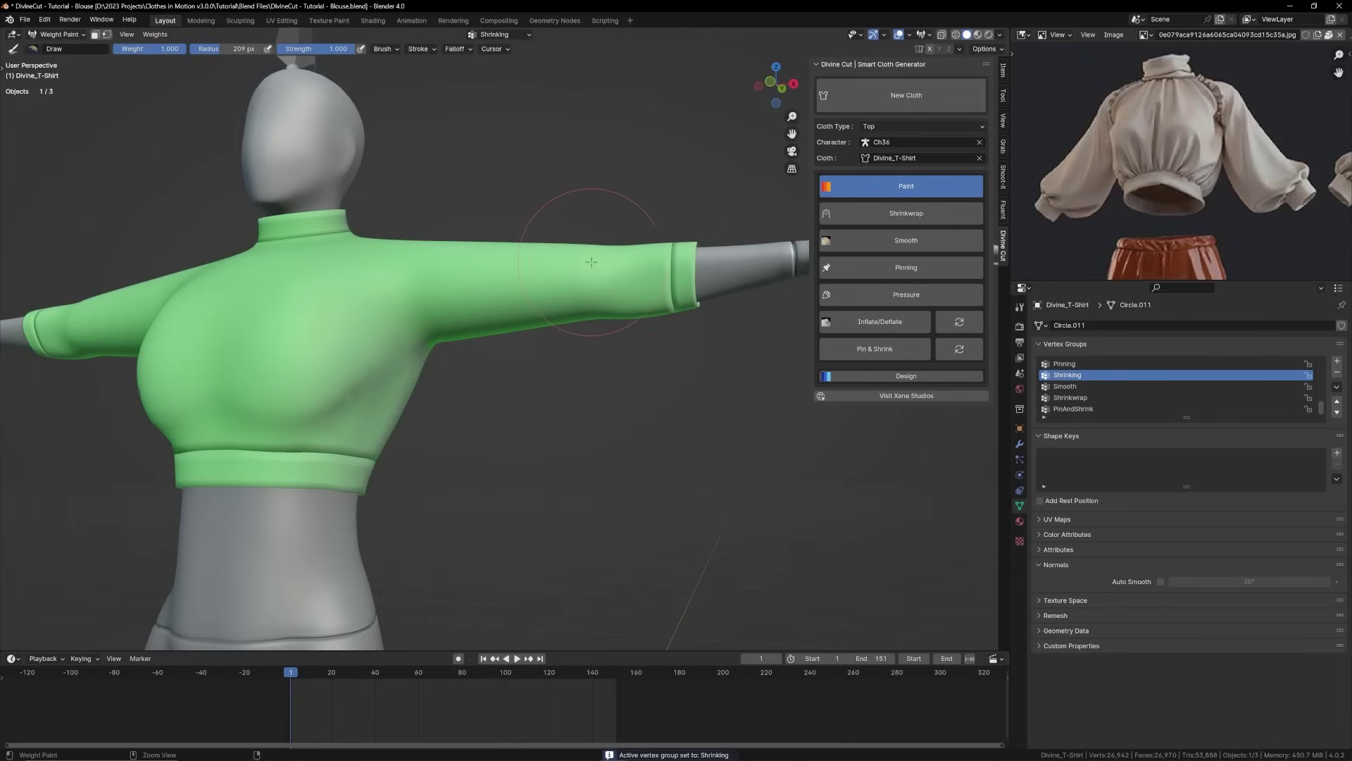
mouse_move(592, 262)
left_mouse_down()
mouse_move(546, 274)
mouse_move(607, 278)
mouse_move(623, 308)
left_mouse_up()
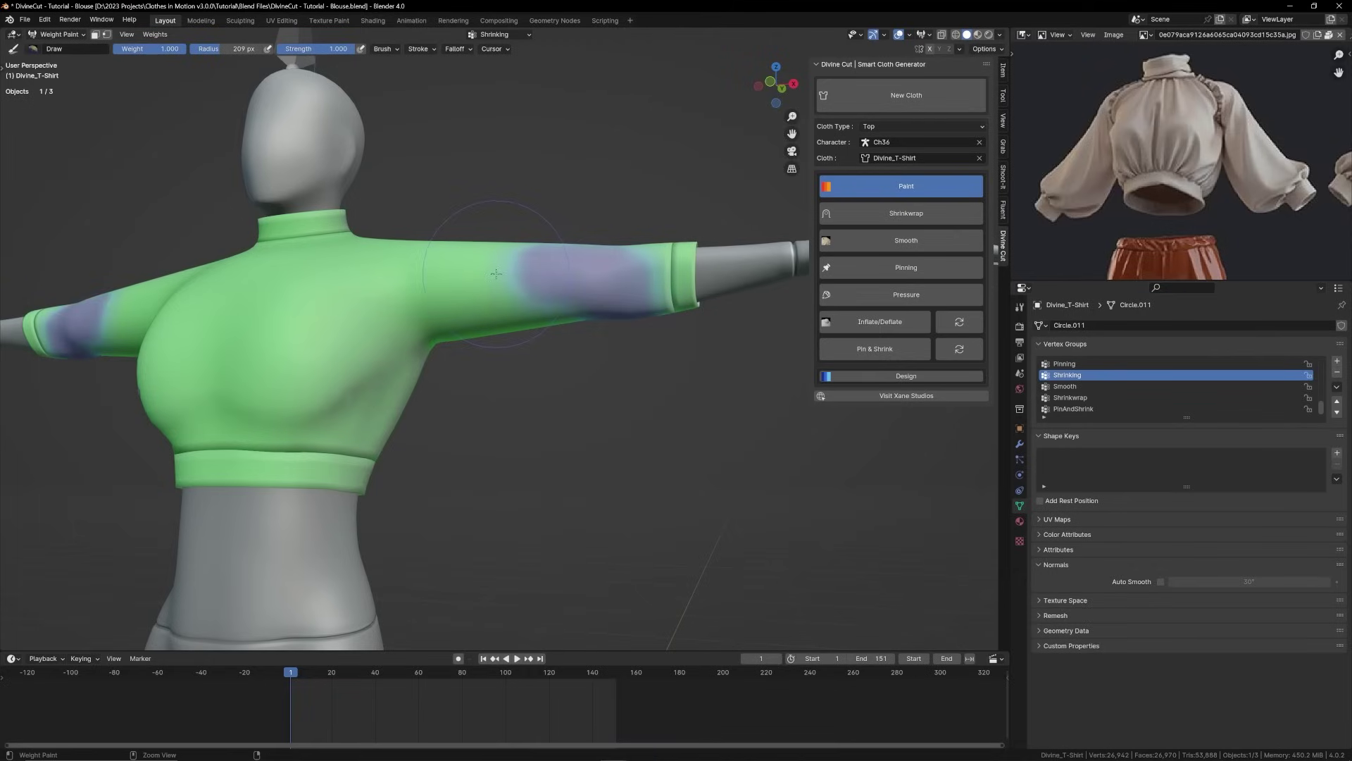
mouse_move(496, 274)
left_mouse_down()
mouse_move(465, 278)
mouse_move(596, 291)
left_mouse_up()
middle_click_drag(602, 294, 574, 306)
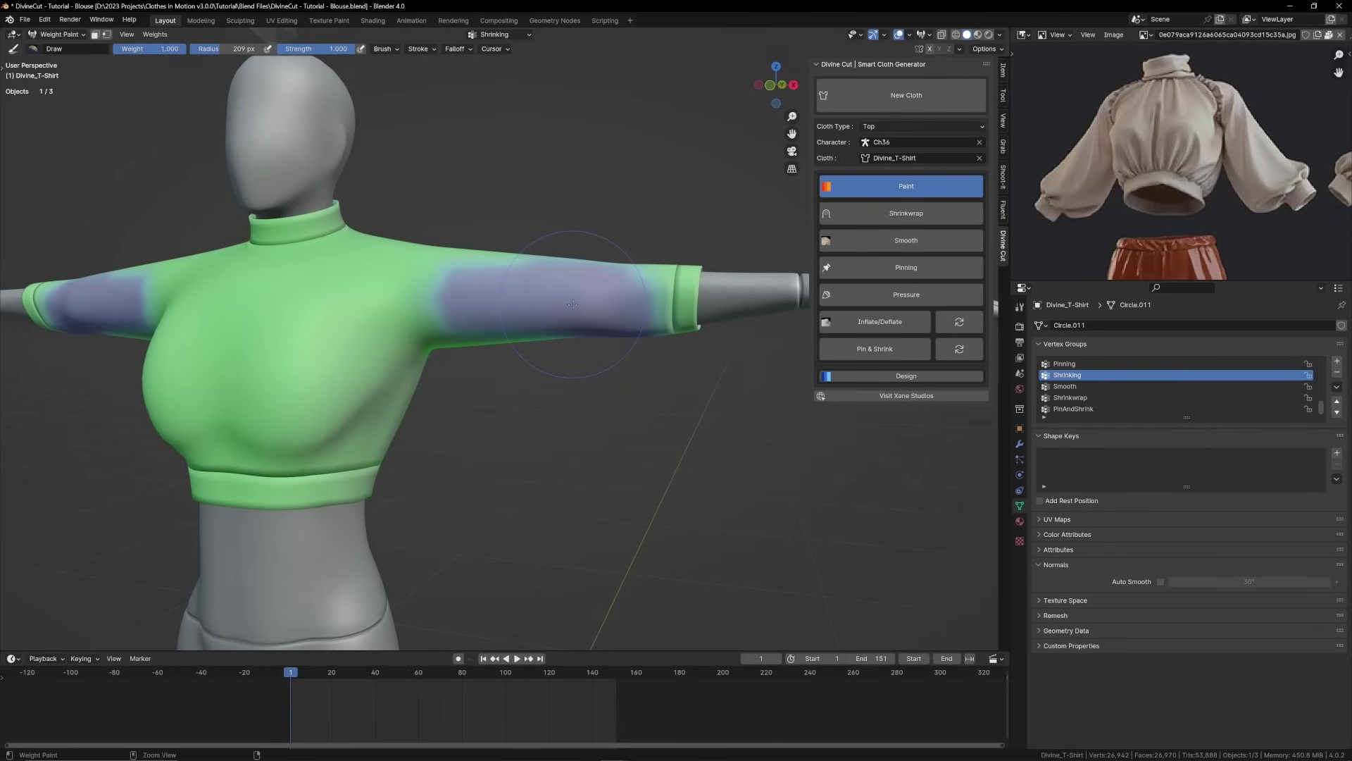
key("ctrl+z")
key("ctrl+z")
key("ctrl+z")
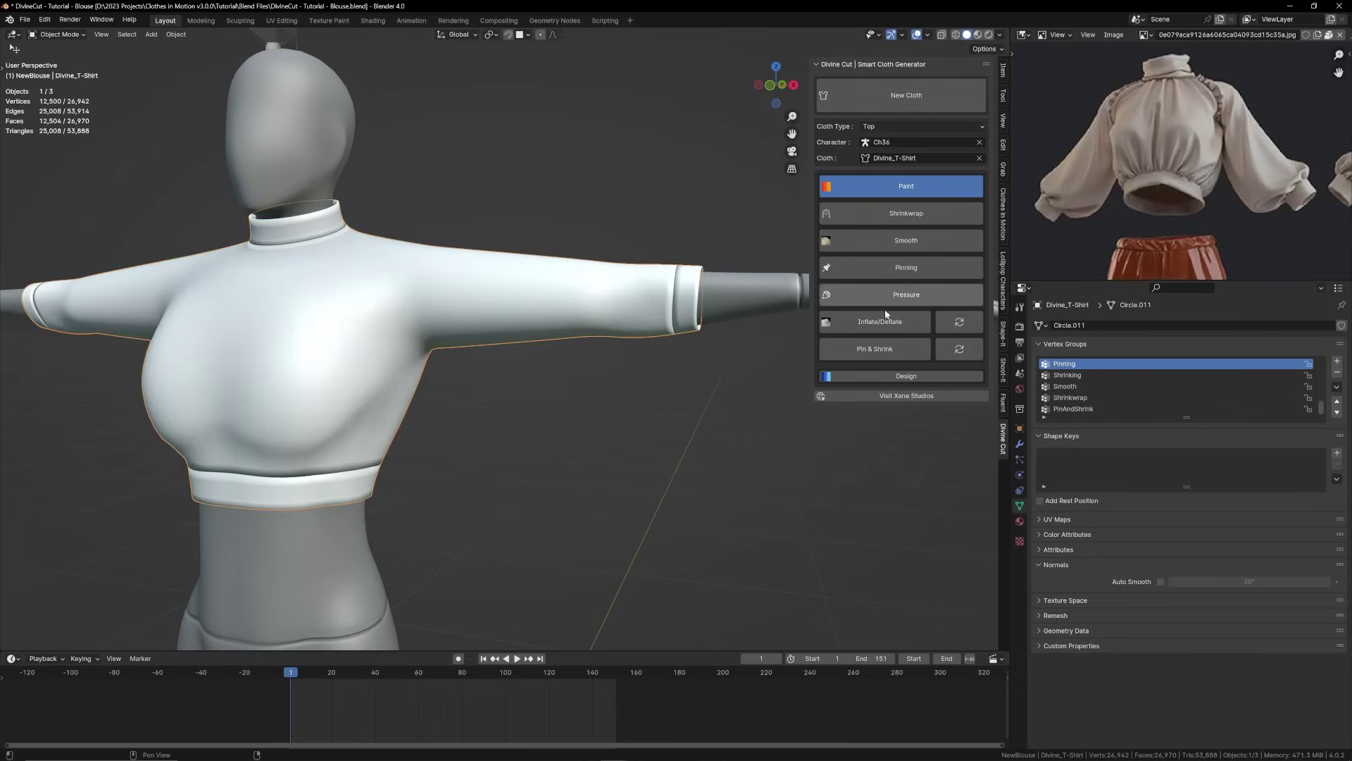
Gently lower the Shrinking weight along the sleeve with a 240 px brush at 0.143 strength.
left_click(875, 321)
key("shift+f")
left_click(601, 315)
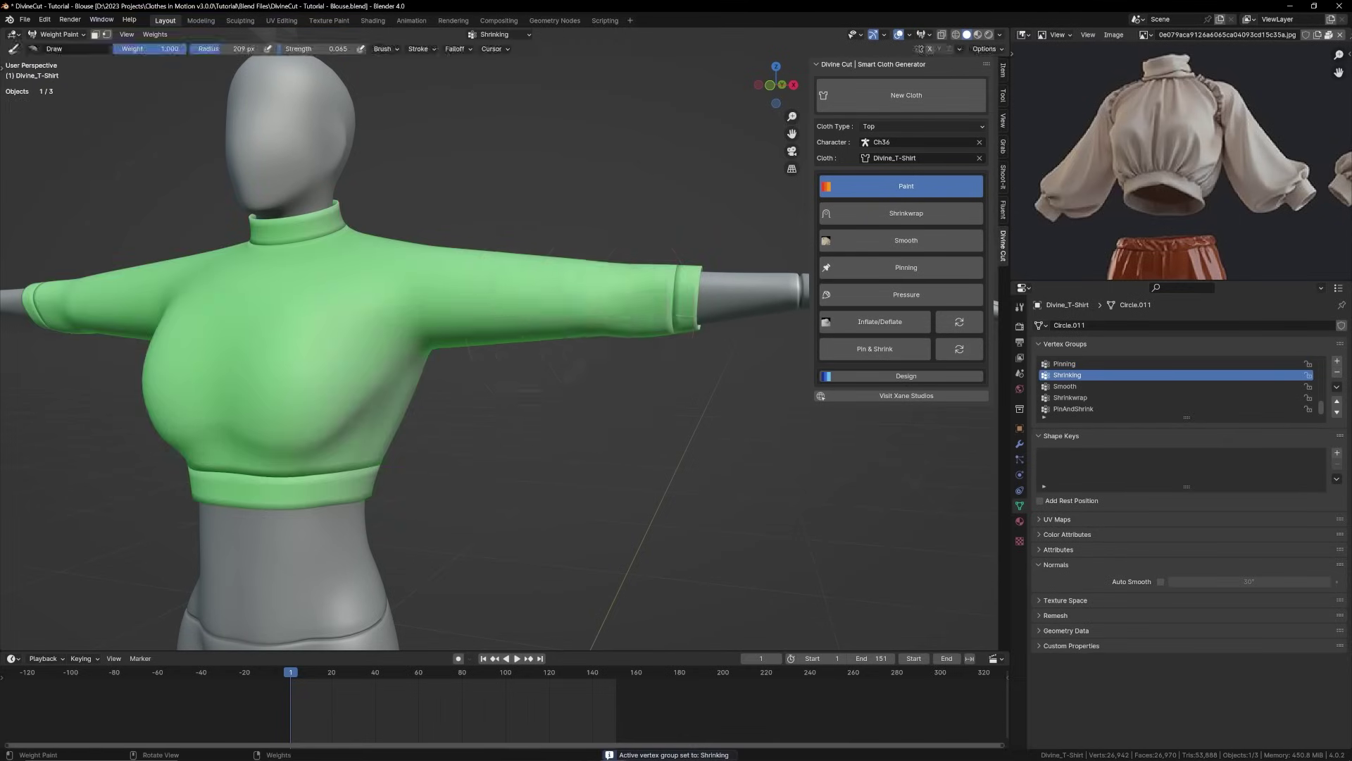
middle_click_drag(586, 310, 572, 261)
key("shift+f")
left_click(592, 255)
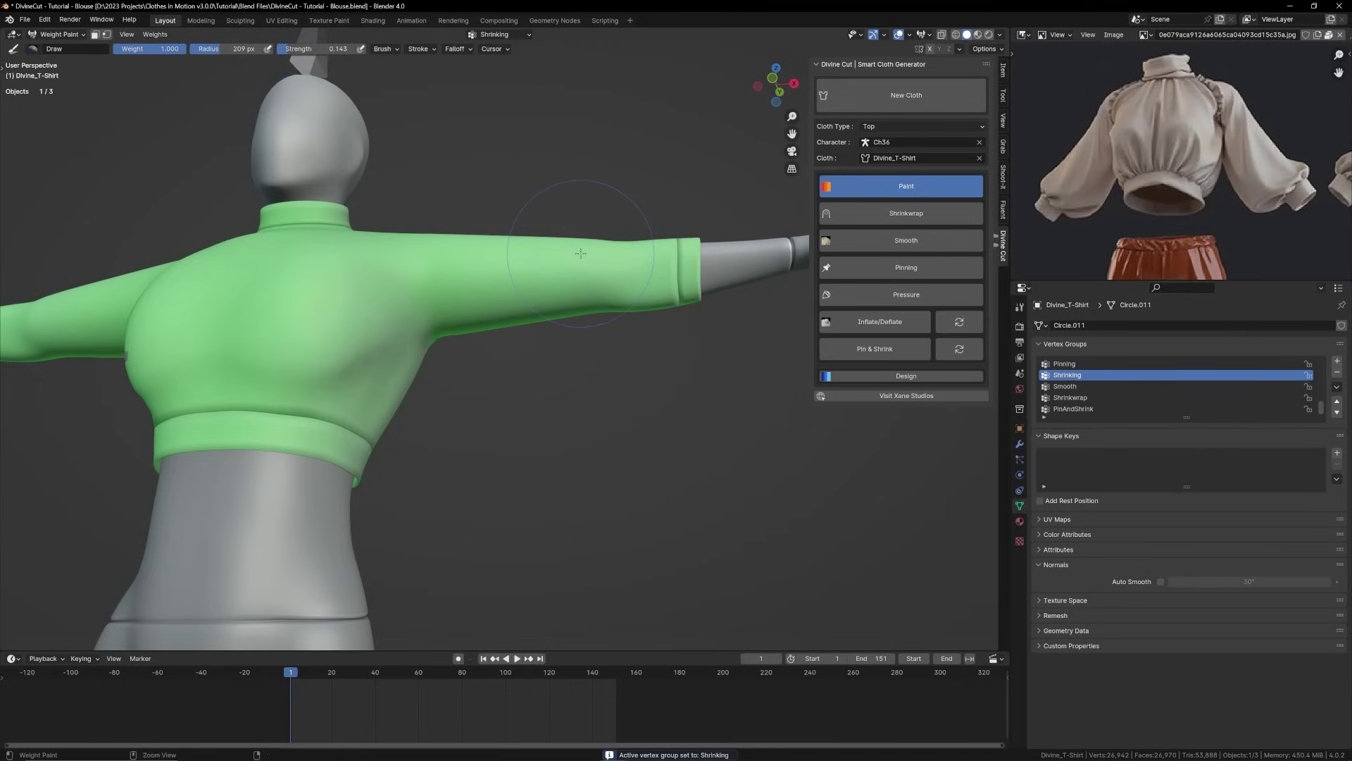
key("f")
left_click(592, 257)
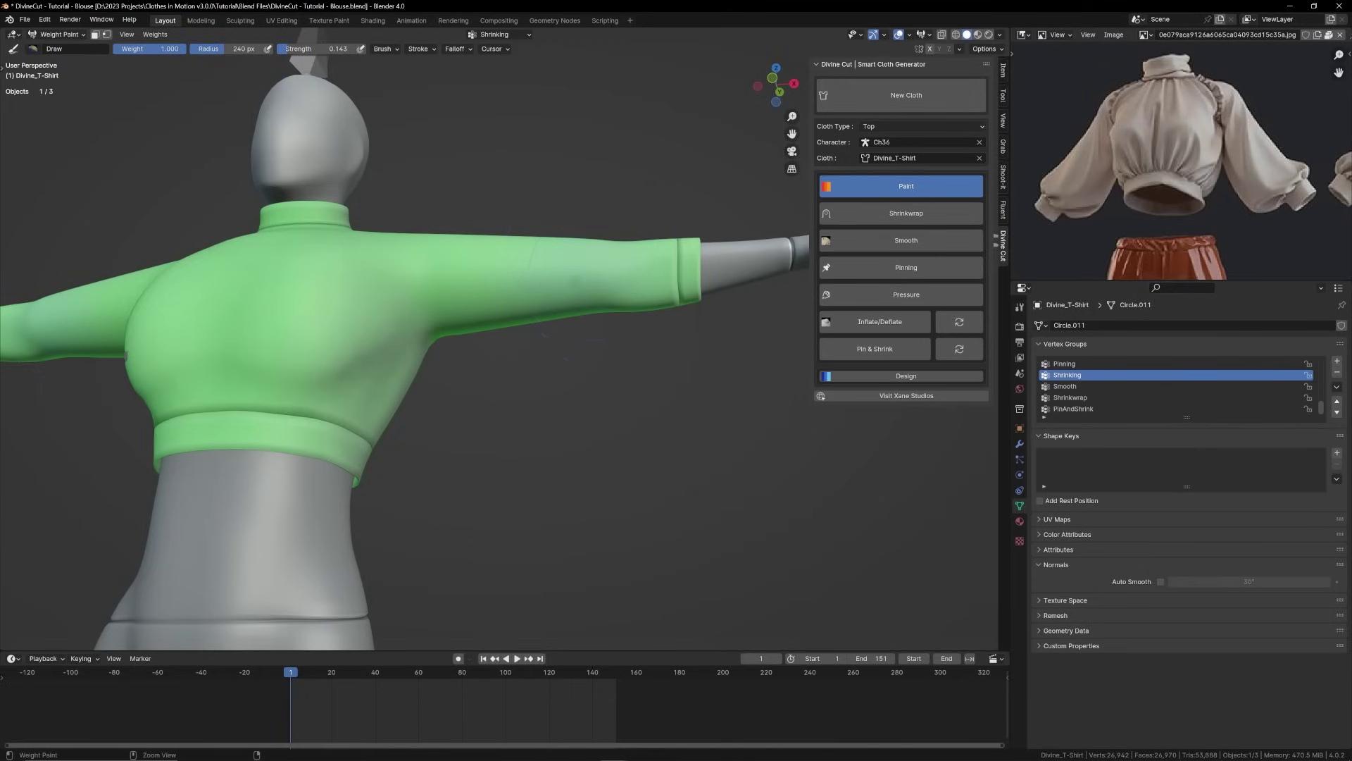
middle_click_drag(471, 254, 441, 287)
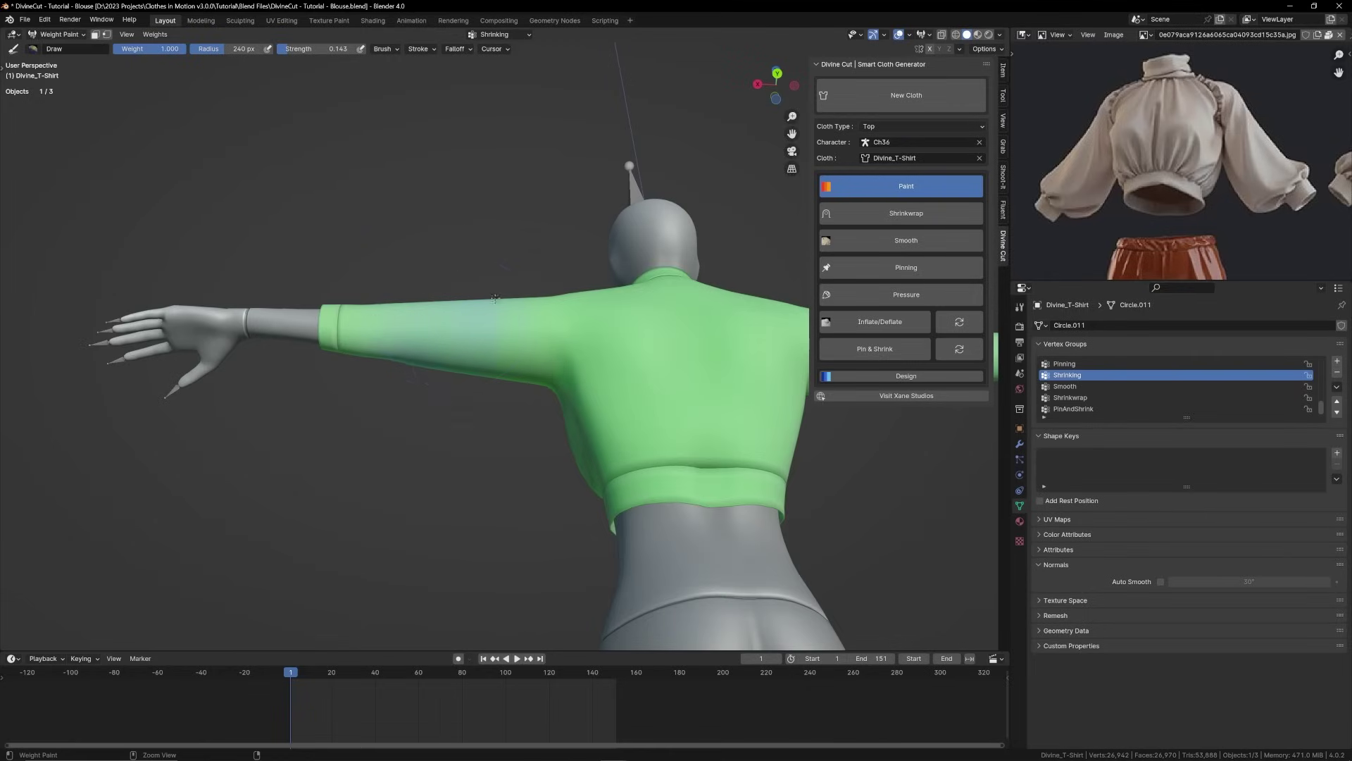
Enlarge the brush and lower the Shrinking weight on the back of the sleeve near the cuff.
scroll(397, 286, "up", 2)
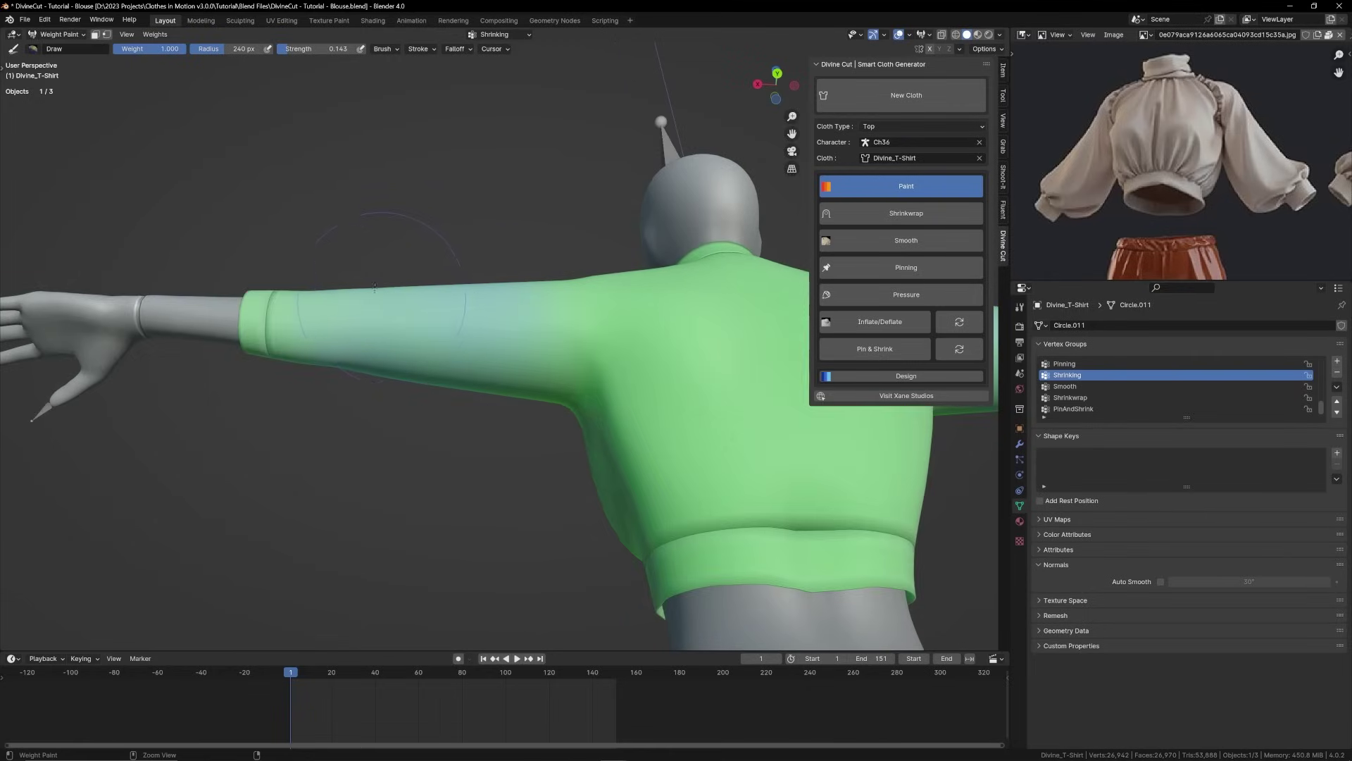
key("f")
left_click(371, 294)
key("shift+f")
left_click(421, 283)
left_click_drag(331, 327, 386, 332)
mouse_move(386, 333)
middle_mouse_down()
mouse_move(579, 392)
mouse_move(620, 380)
mouse_move(663, 338)
mouse_move(675, 291)
middle_mouse_up()
Blend the lowered Shrinking weight over the top and front of the sleeve at 0.154 brush strength.
key("shift+f")
left_click(646, 378)
scroll(675, 291, "down", 1)
middle_click_drag(667, 241, 582, 380)
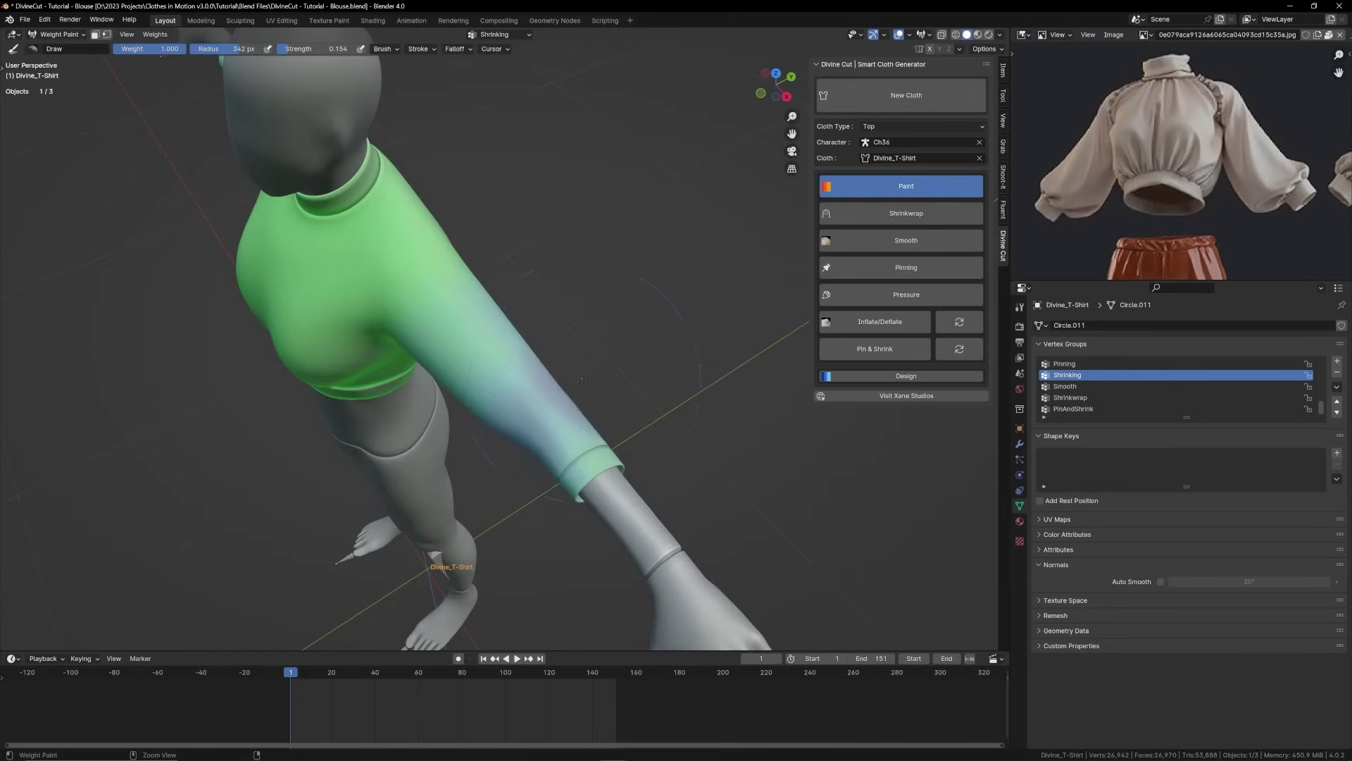
mouse_move(561, 403)
left_mouse_down()
mouse_move(554, 451)
mouse_move(556, 437)
left_mouse_up()
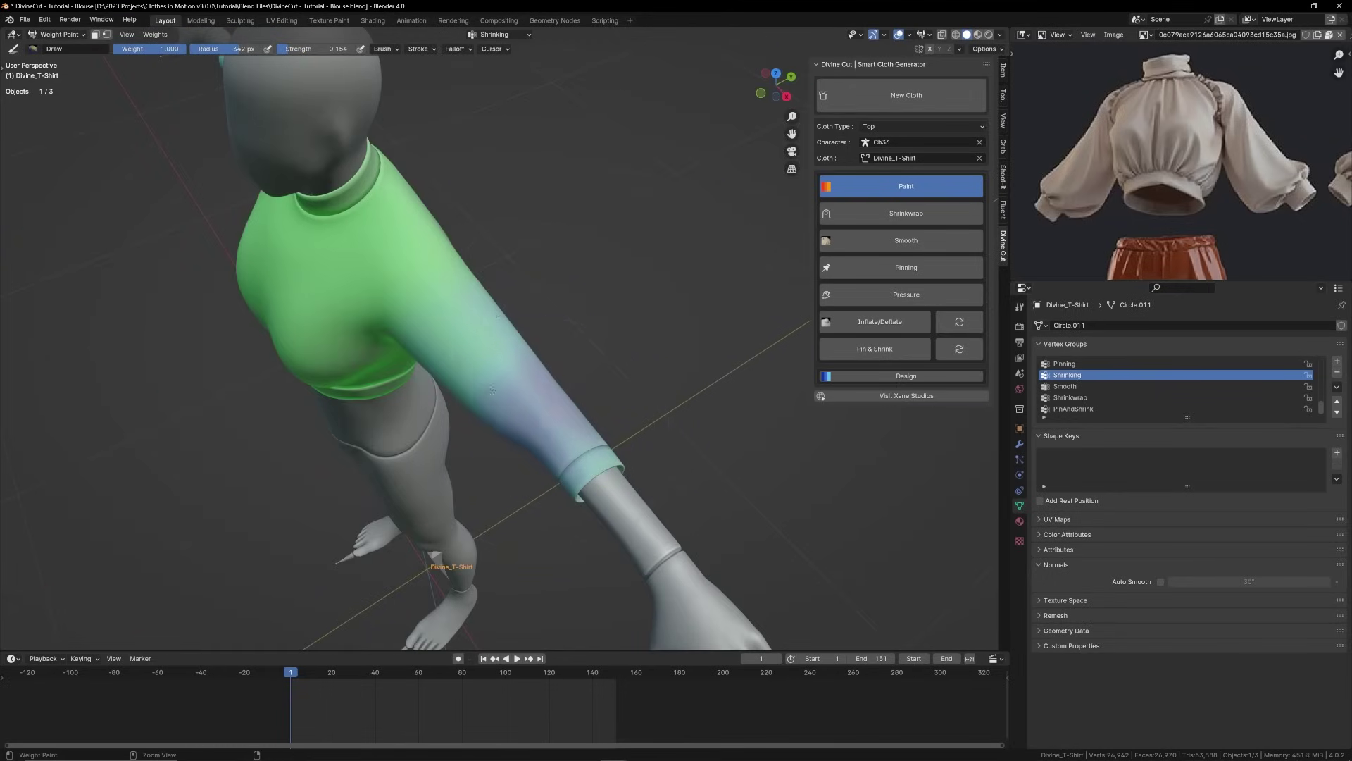
middle_click_drag(492, 388, 599, 273)
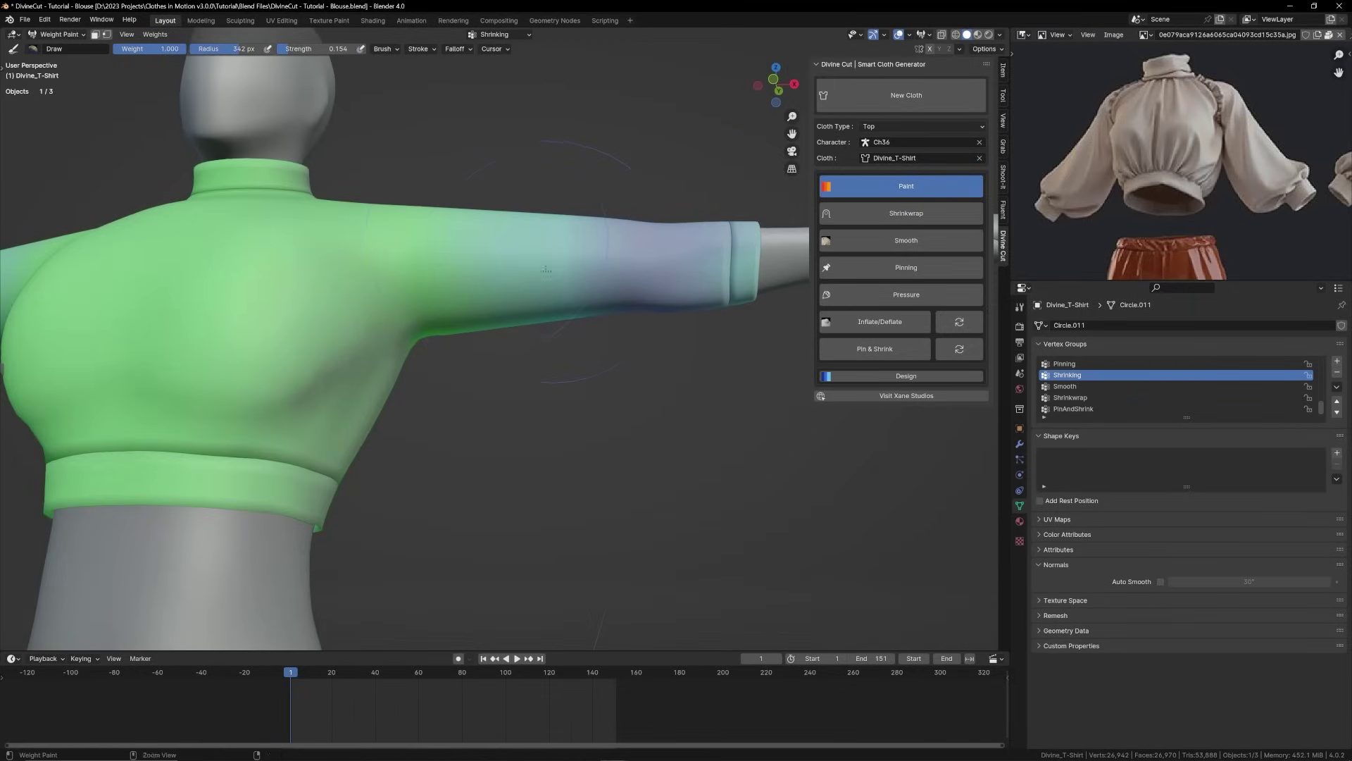
scroll(517, 270, "down", 3)
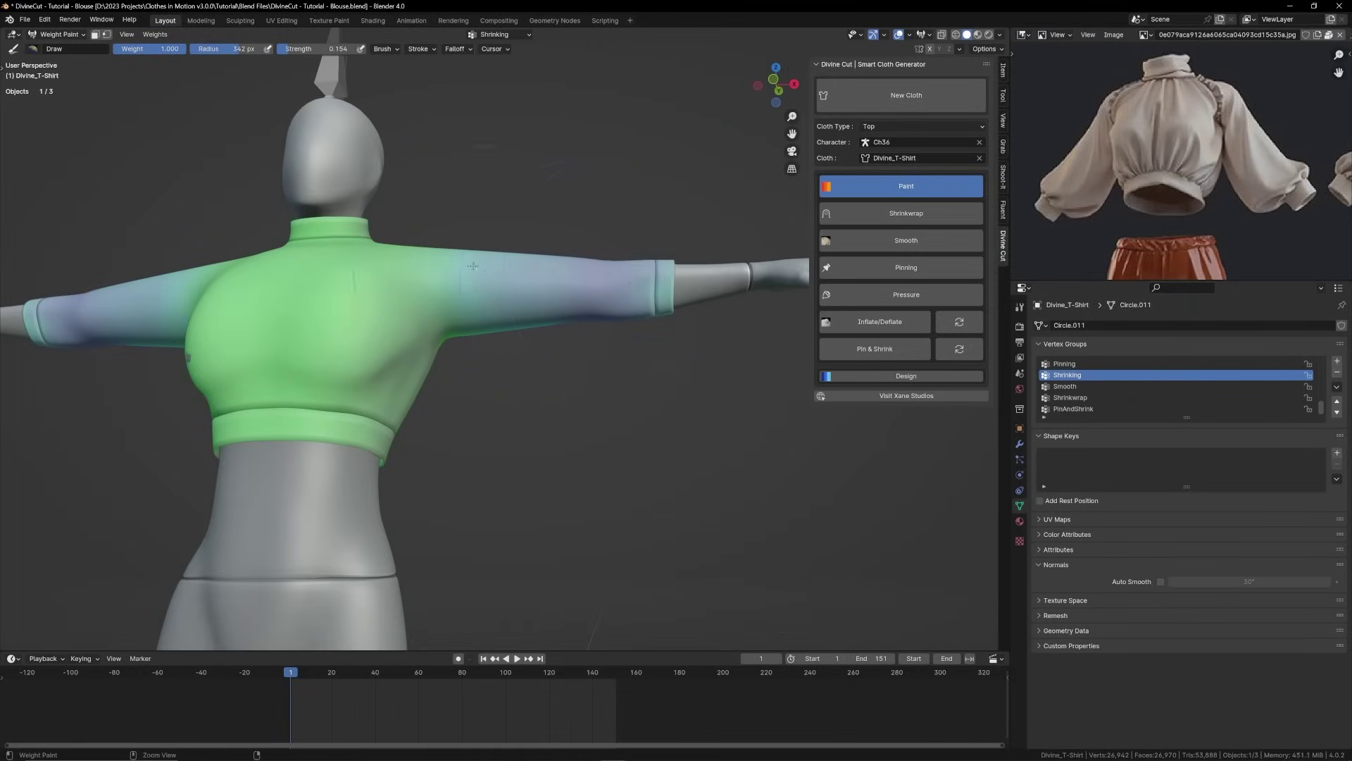
mouse_move(609, 280)
middle_mouse_down()
mouse_move(380, 329)
mouse_move(398, 347)
mouse_move(598, 312)
mouse_move(644, 342)
middle_mouse_up()
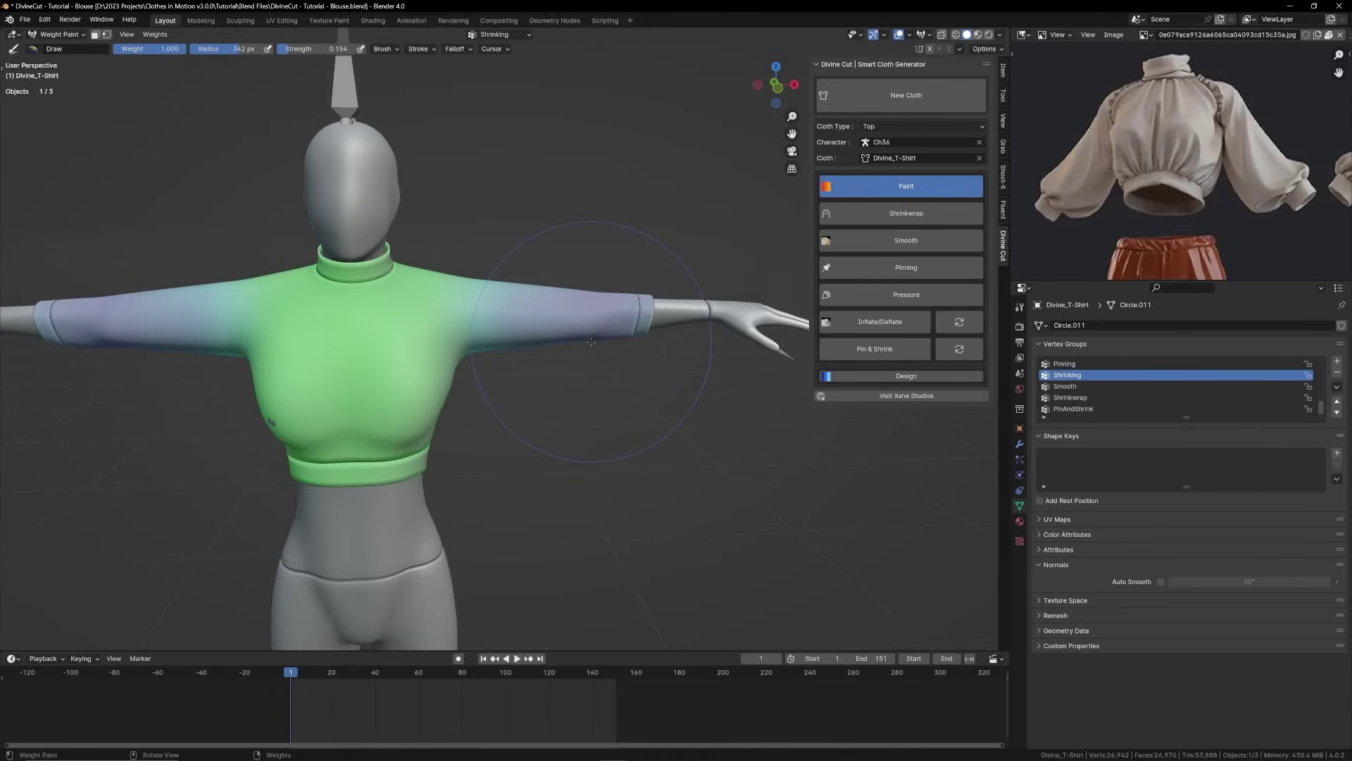
Preview the cloth simulation with the loosened sleeves in Object Mode and rewind to the first frame.
key("ctrl+Tab")
scroll(620, 341, "down", 1)
key("shift+space")
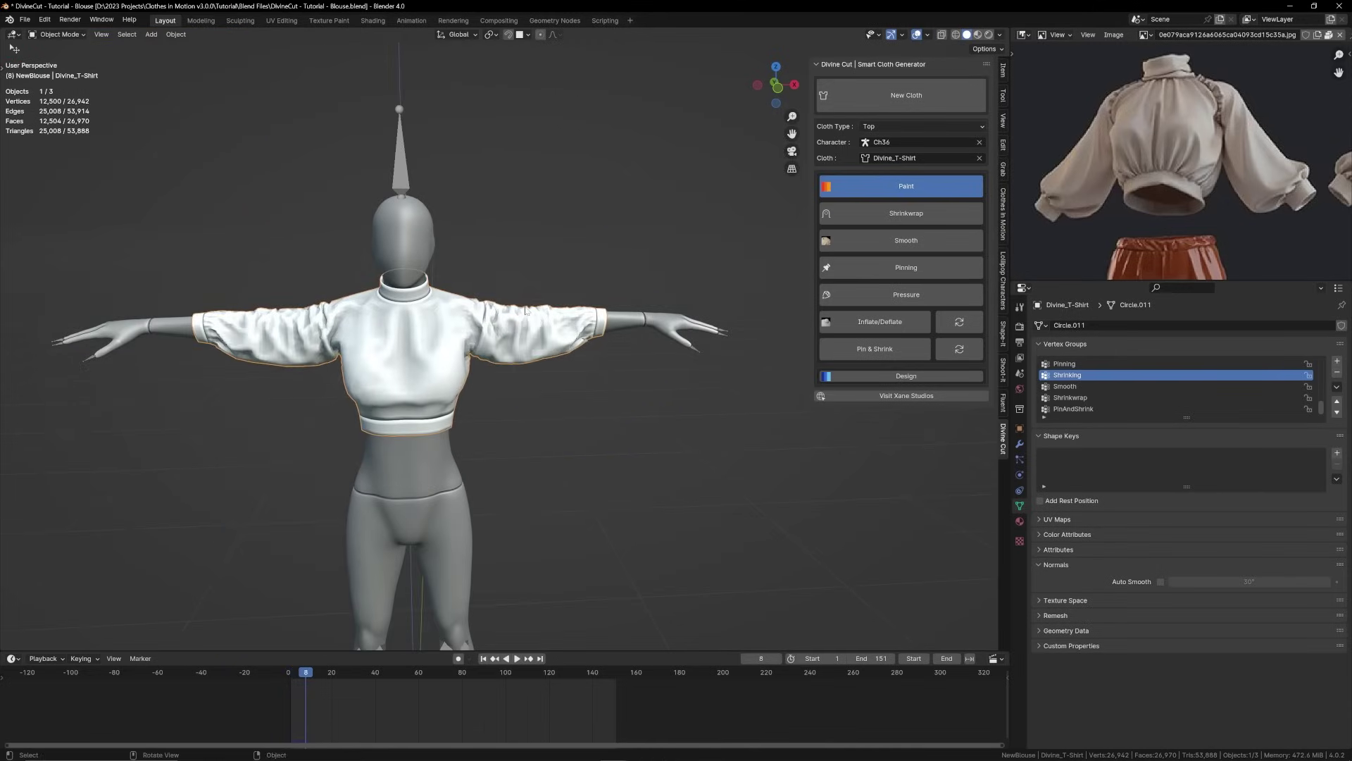
key("shift+Left")
scroll(589, 314, "up", 2)
Lower the Shrinking weight further around the sleeve near the cuff, using a 229 px brush at 0.727 strength.
mouse_move(542, 350)
middle_mouse_down()
mouse_move(589, 314)
mouse_move(605, 252)
middle_mouse_up()
left_click(880, 321)
left_click(604, 252)
key("shift+f")
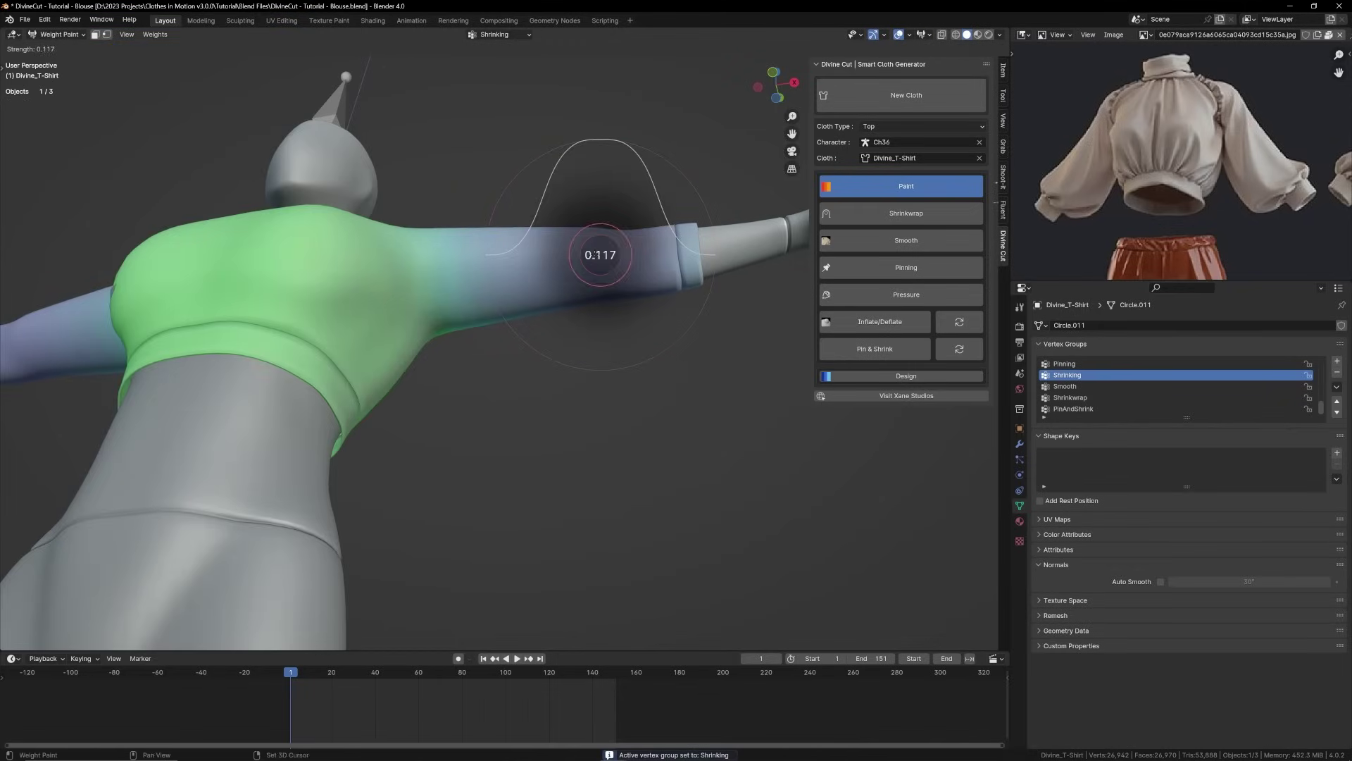
left_click(631, 244)
key("f")
left_click(639, 237)
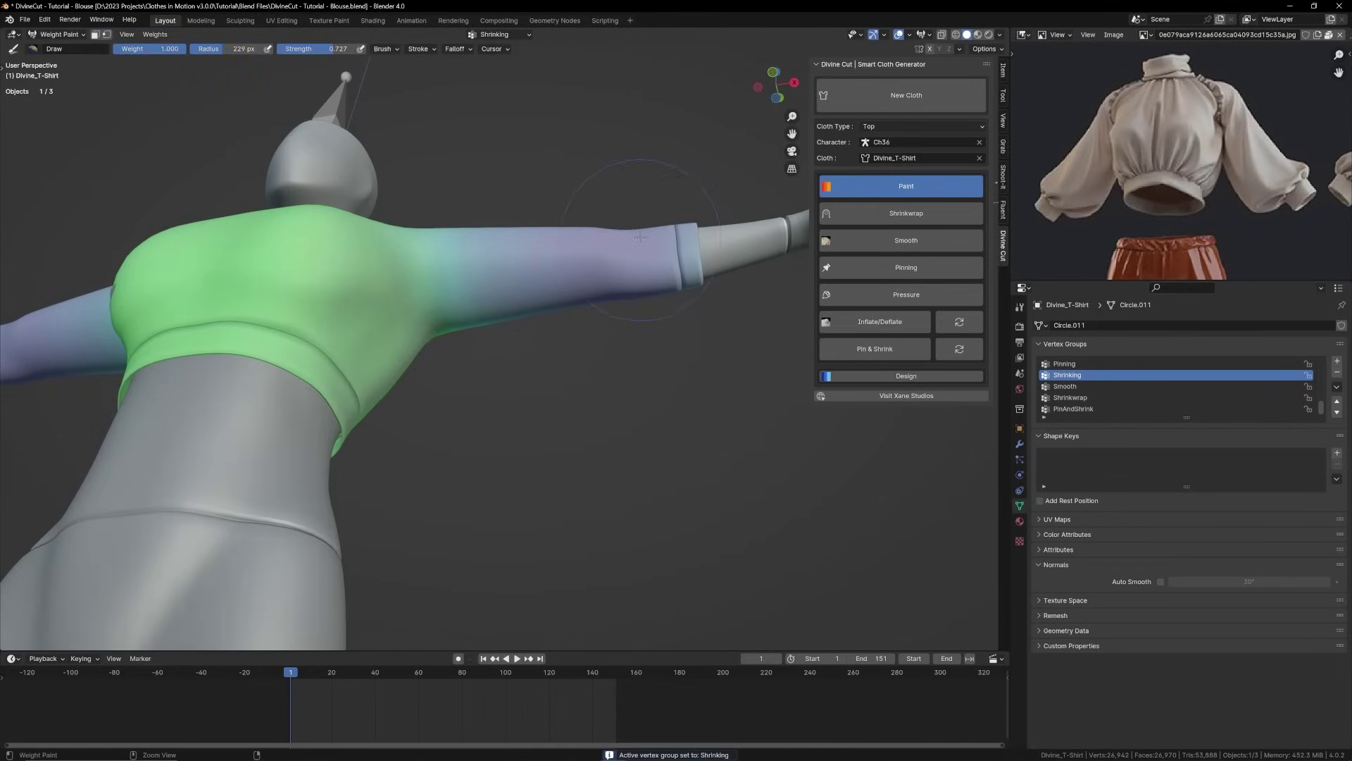
middle_click_drag(620, 303, 354, 345)
middle_click_drag(418, 258, 622, 279)
Switch back to Object Mode, run the cloth simulation briefly to check the sleeve volume, and reset it.
key("Tab")
key("Tab")
key("q")
left_click(596, 278)
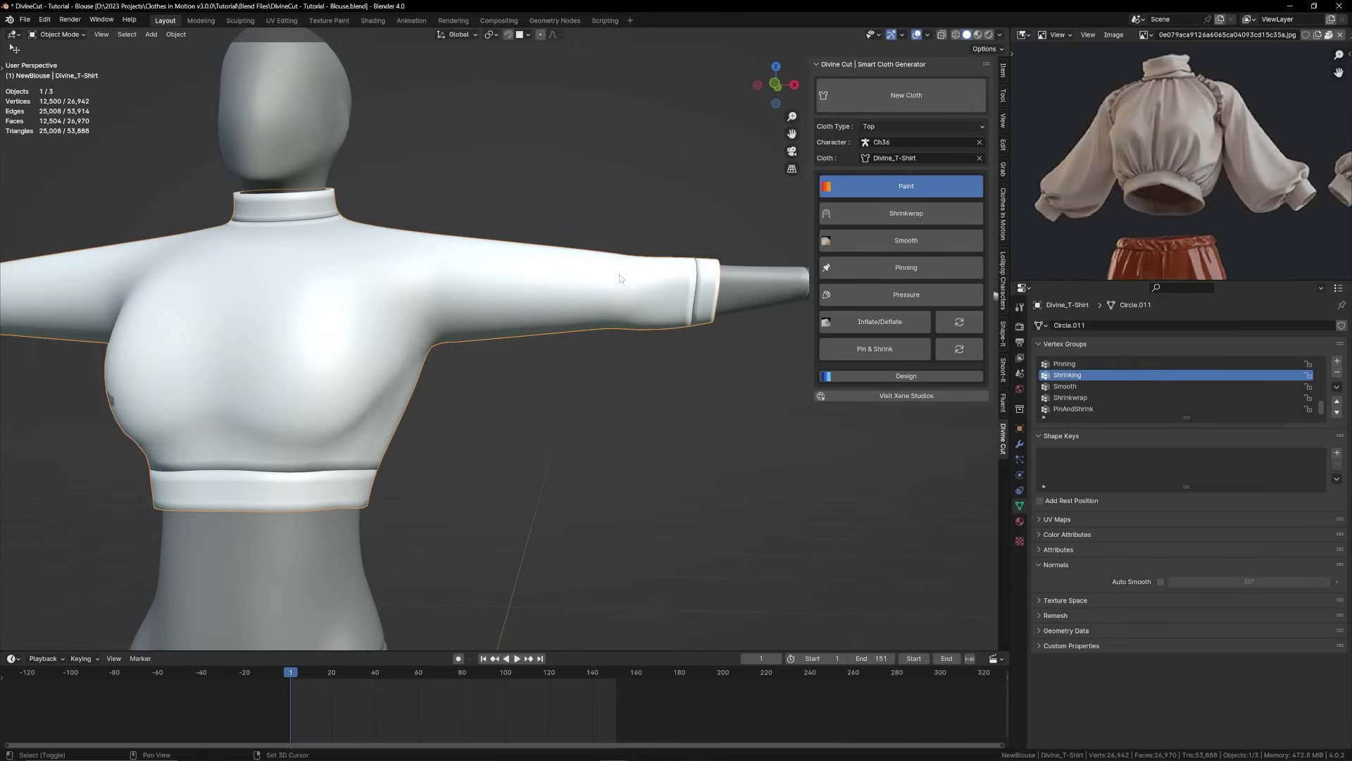
key("space")
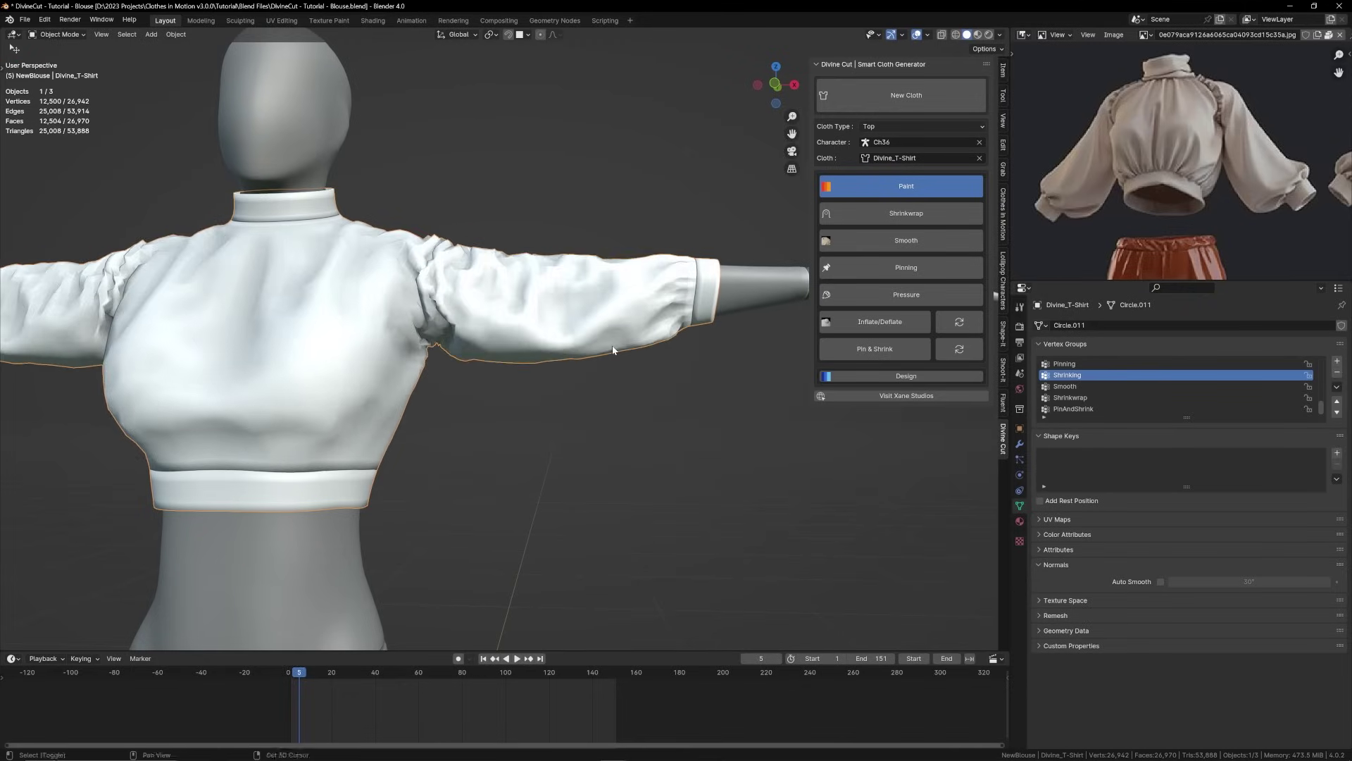
key("Escape")
Reduce the Shrinkwrap weight on the front and back of the sleeve just above the cuff.
left_click(879, 212)
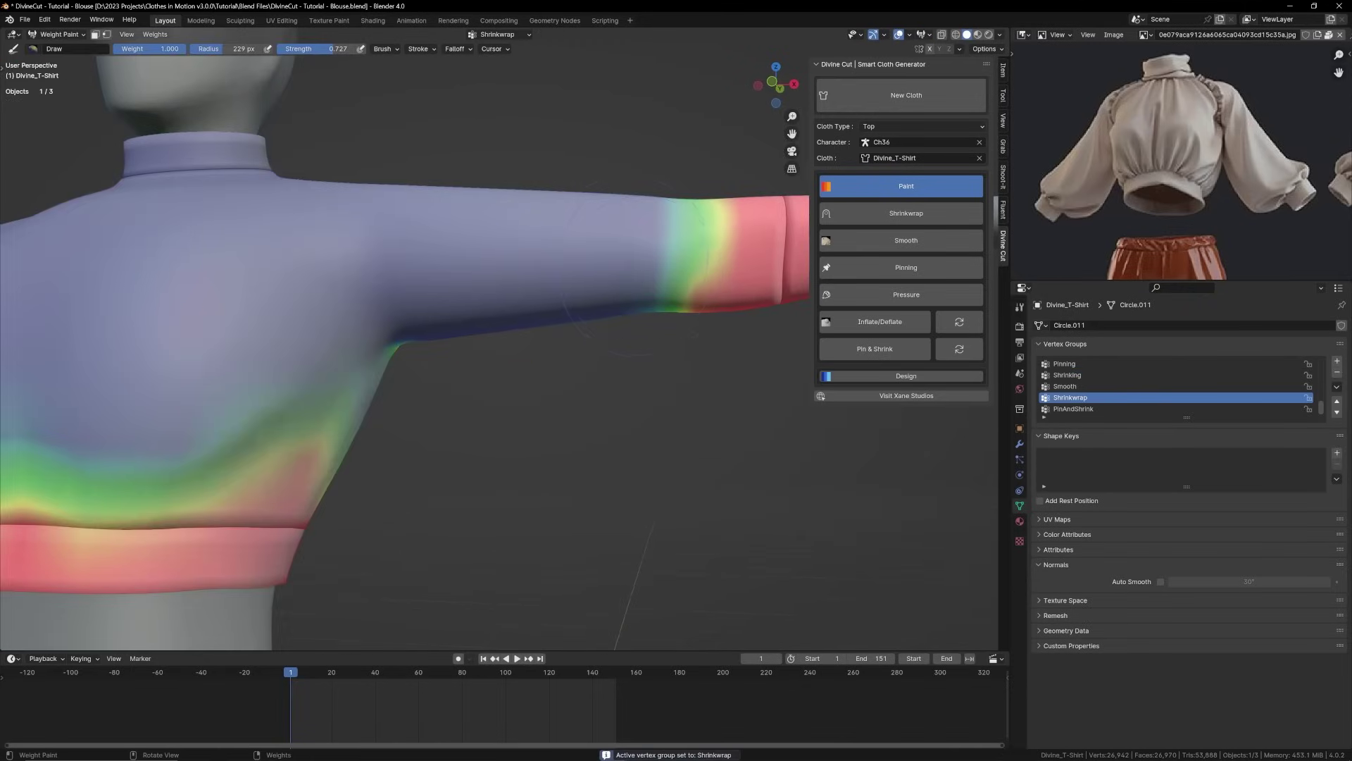
mouse_move(655, 245)
left_mouse_down("ctrl")
mouse_move(693, 257)
mouse_move(680, 255)
left_mouse_up("ctrl")
middle_click_drag(680, 255, 424, 265)
left_click_drag(424, 265, 362, 296, "ctrl")
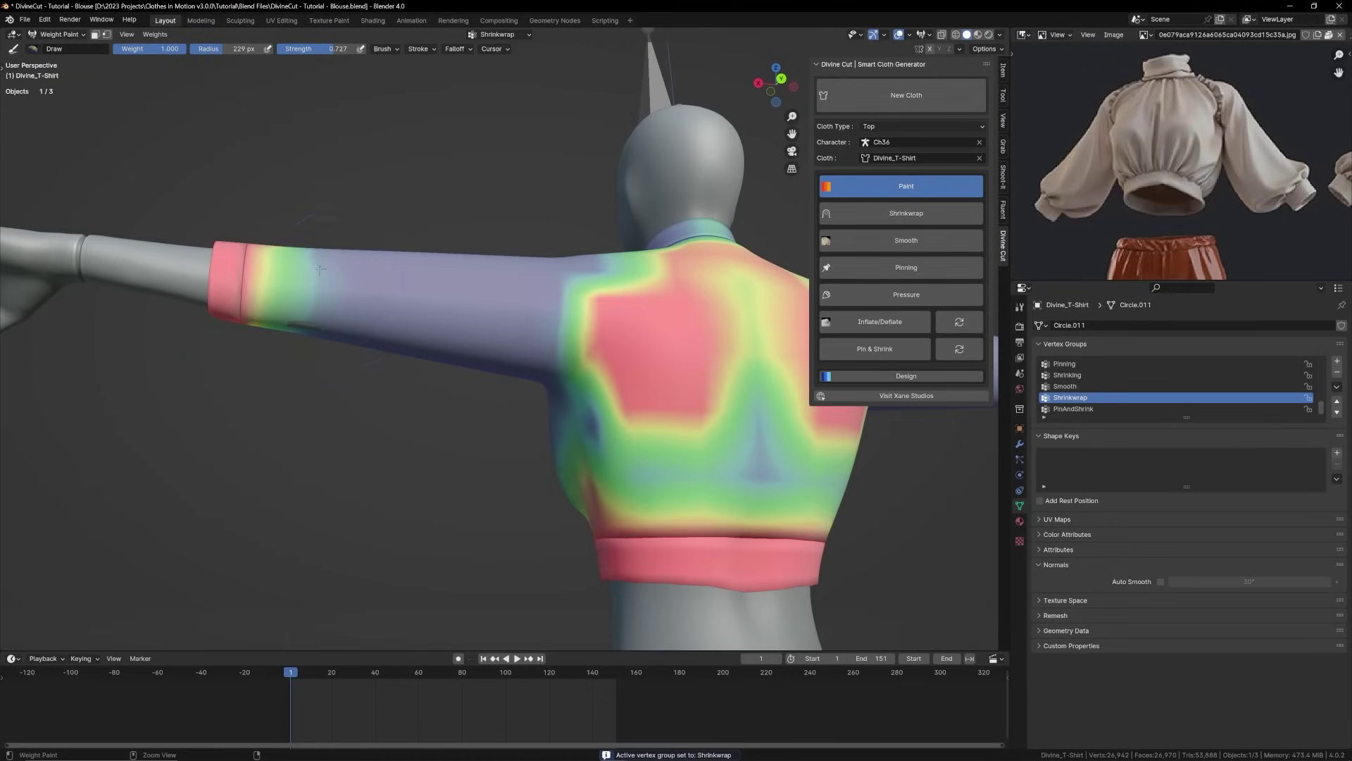
middle_click_drag(363, 296, 329, 315)
In Edit Mode, scale up the first two sleeve edge loops next to the cuff seam.
key("Tab")
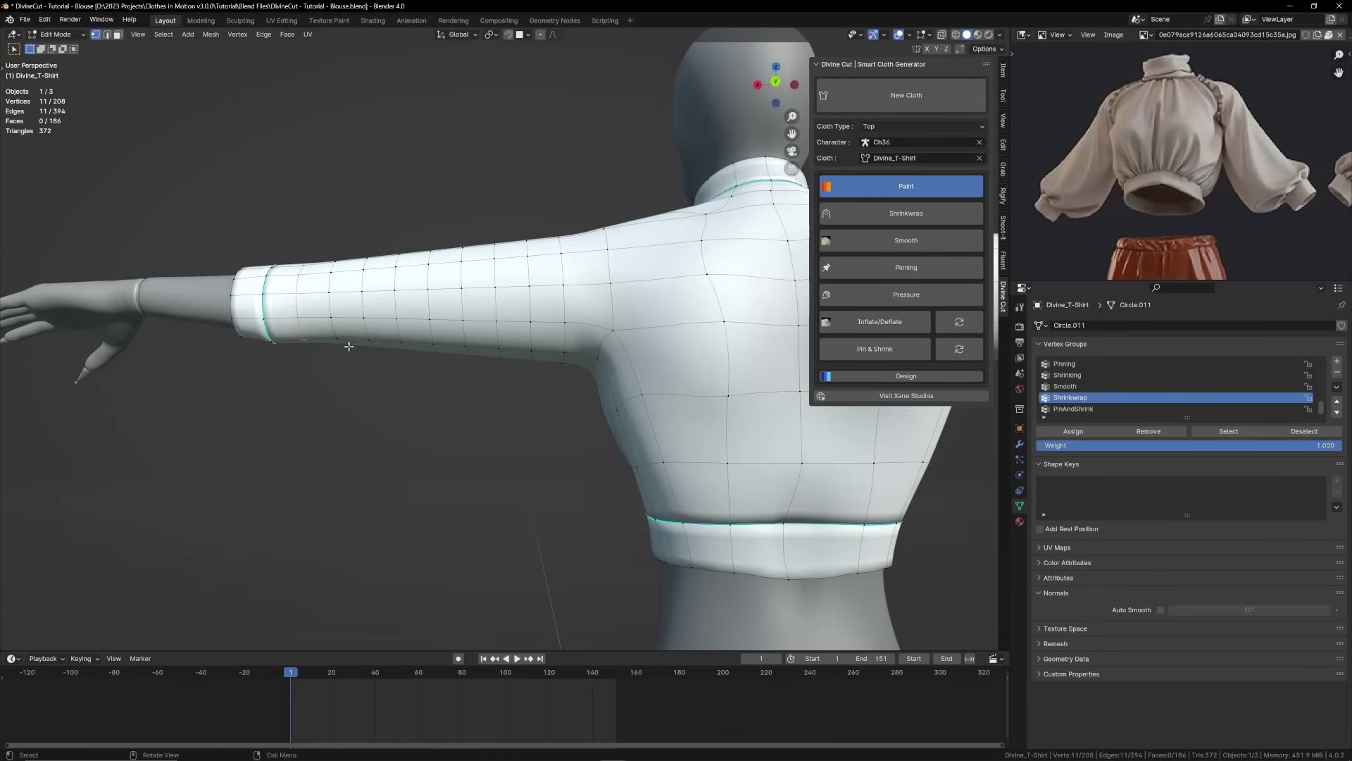
left_click(330, 308, "alt")
left_click(291, 306, "alt")
key("s")
left_click(356, 400)
left_click(333, 334, "alt")
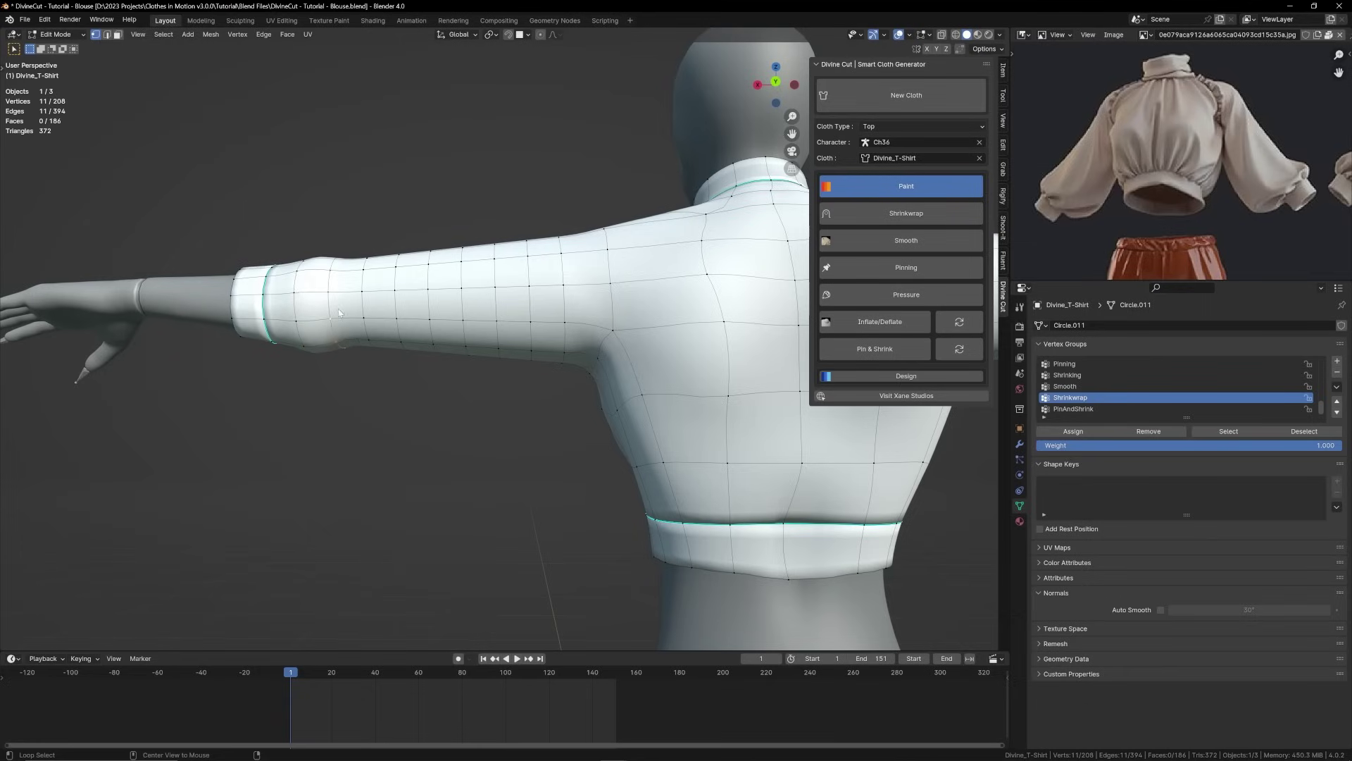
key("s")
left_click(375, 386)
Scale up the next three edge loops along the sleeve toward the shoulder, using a factor of 1.167 for the middle one.
left_click(367, 337, "alt")
key("s")
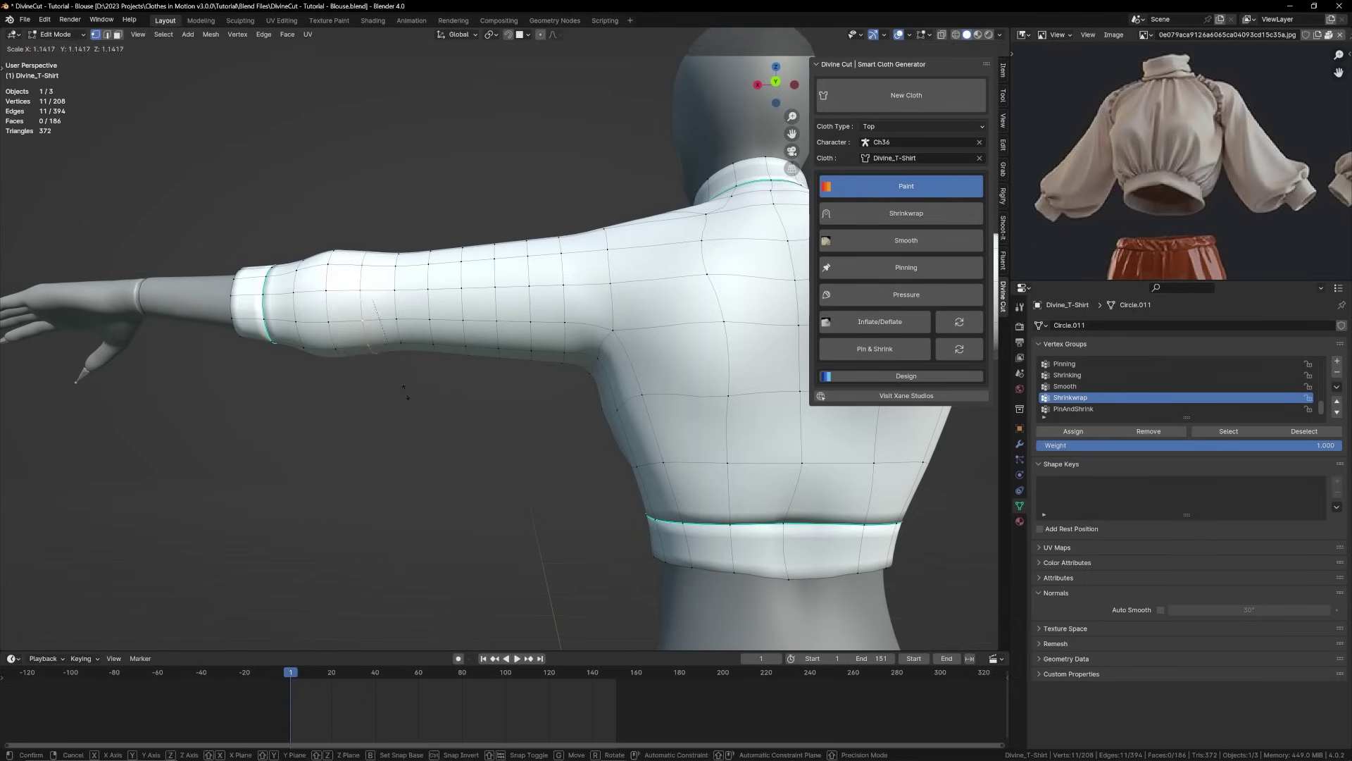
left_click(389, 360)
key("s")
left_click(426, 365)
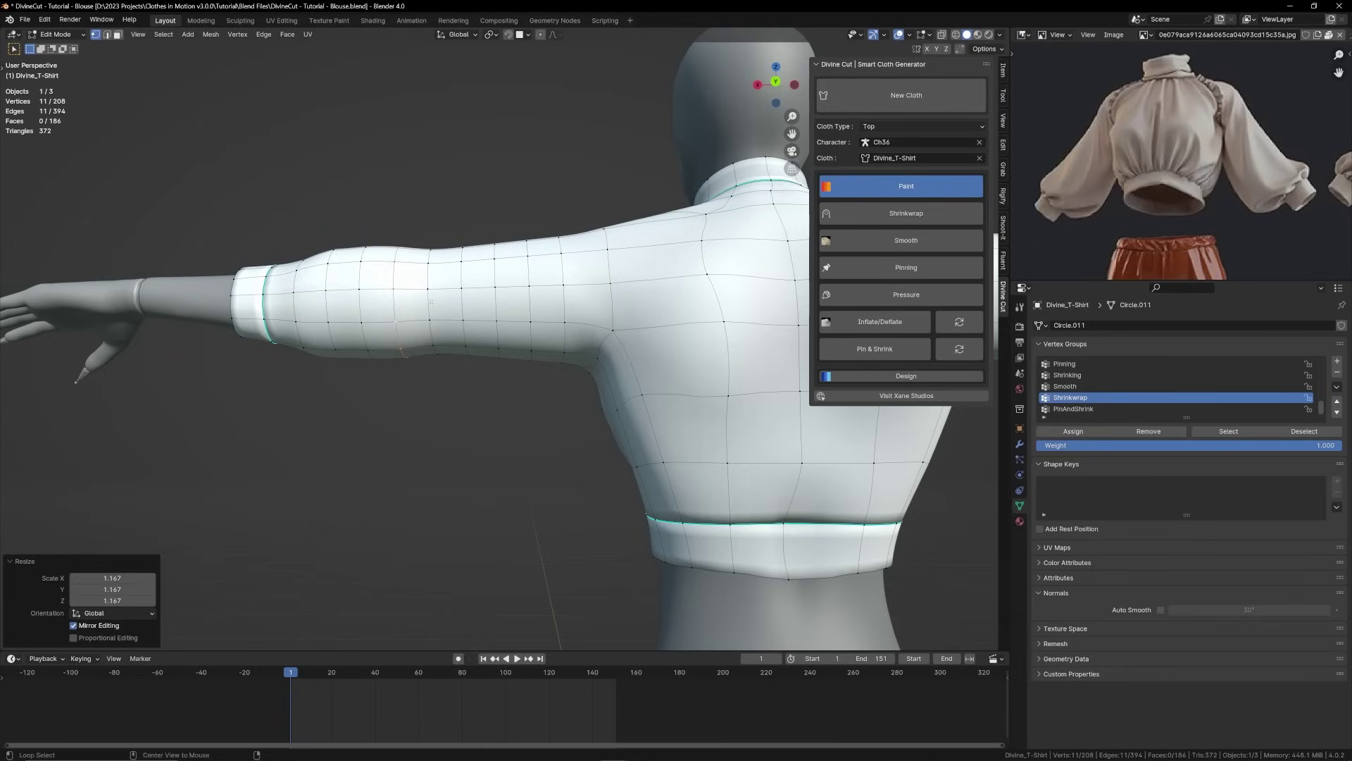
key("s")
left_click(443, 366)
middle_click_drag(443, 365, 575, 374)
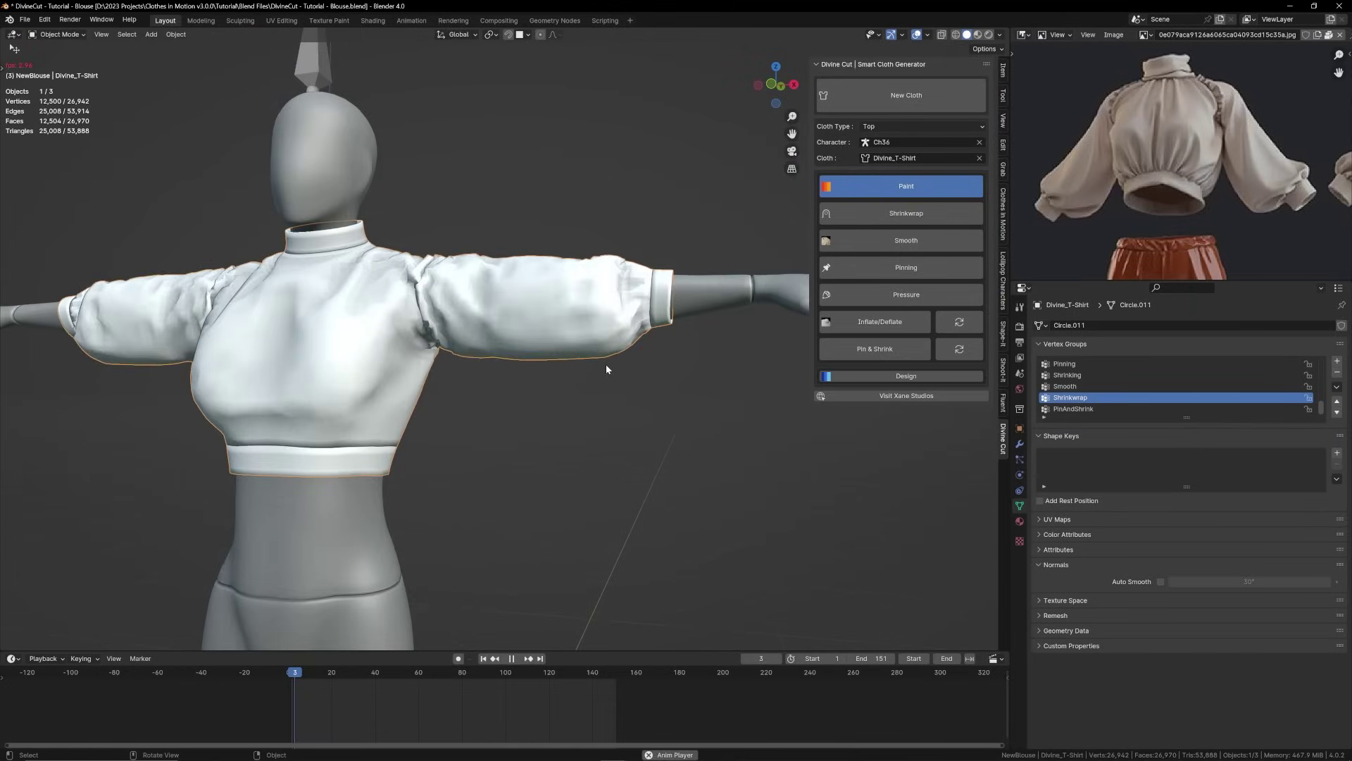
Stop and reset the simulation, and in Edit Mode scale up the sleeve edge loops nearest the cuff, finishing with a factor of 1.078.
key("space")
key("shift+Left")
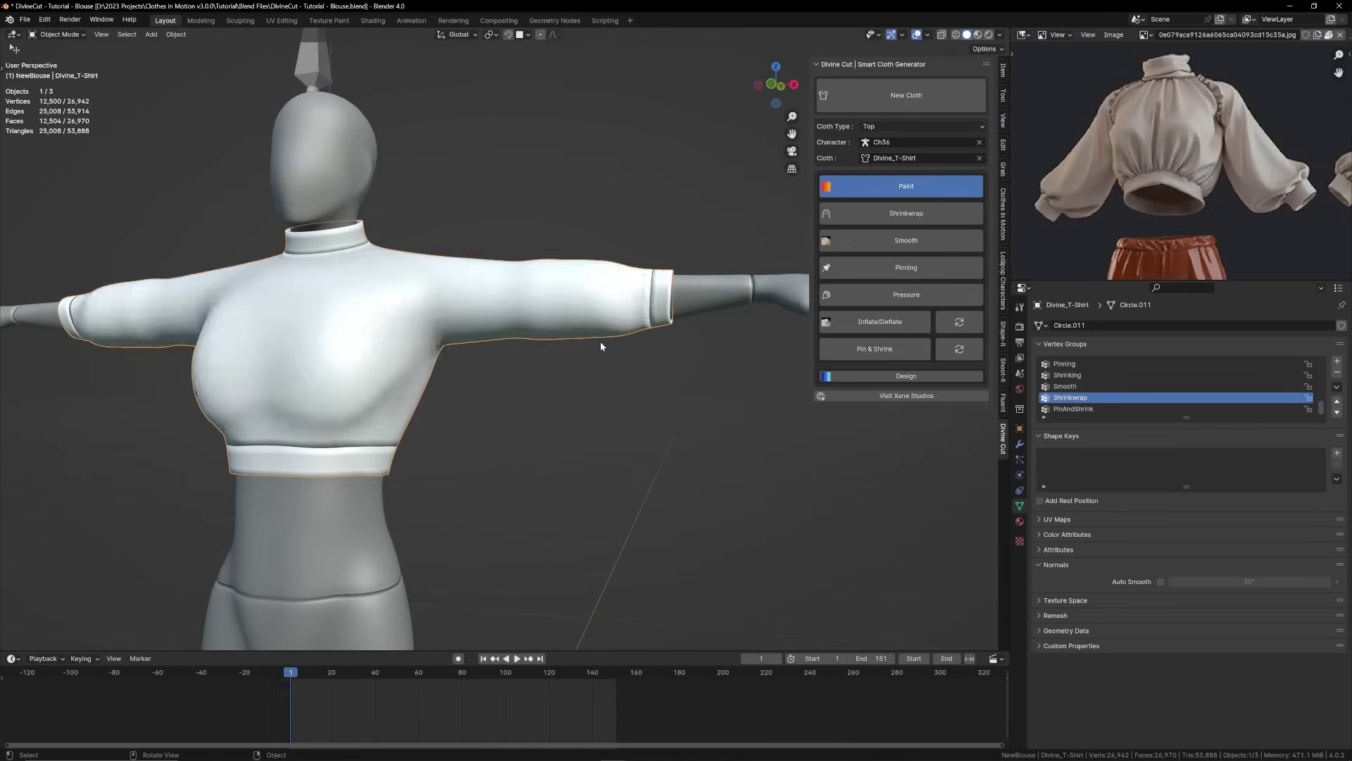
key("Tab")
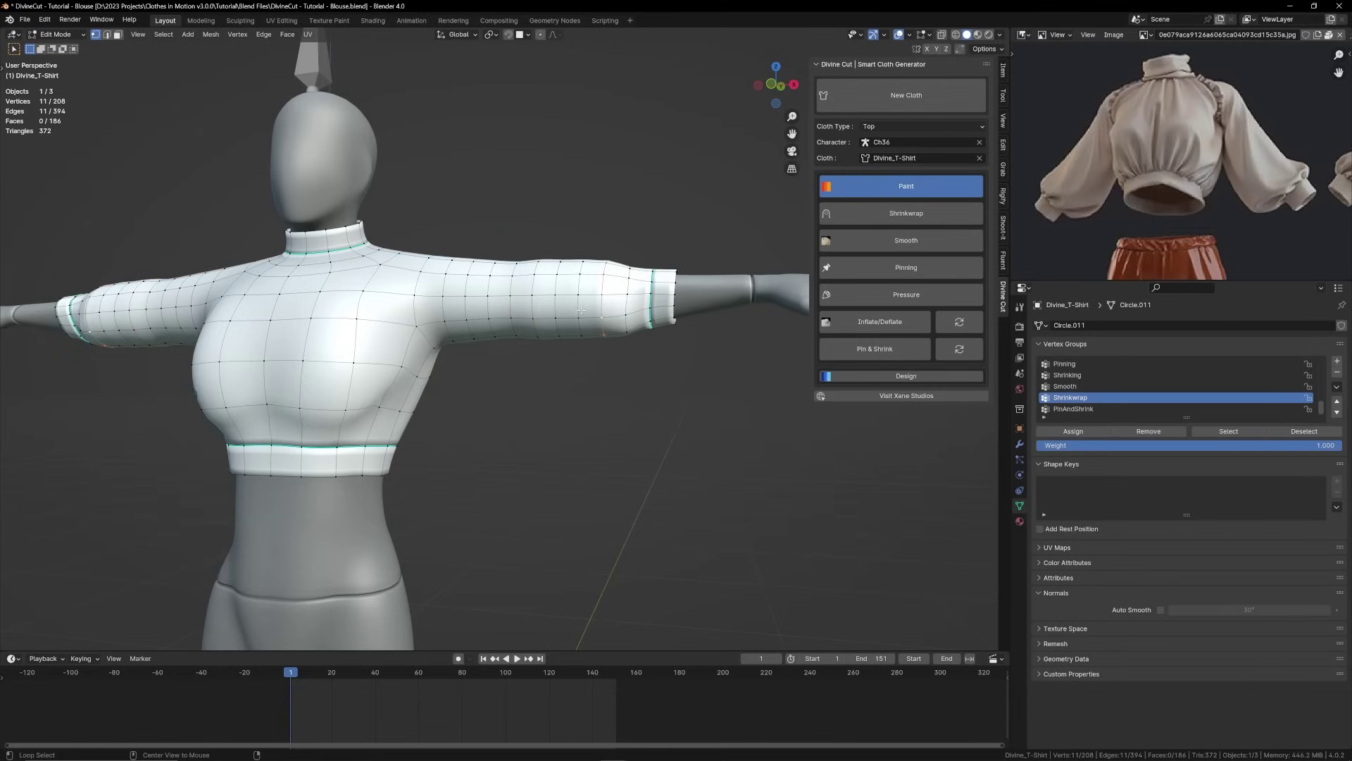
key("s")
left_click(573, 448)
left_click(584, 323, "alt")
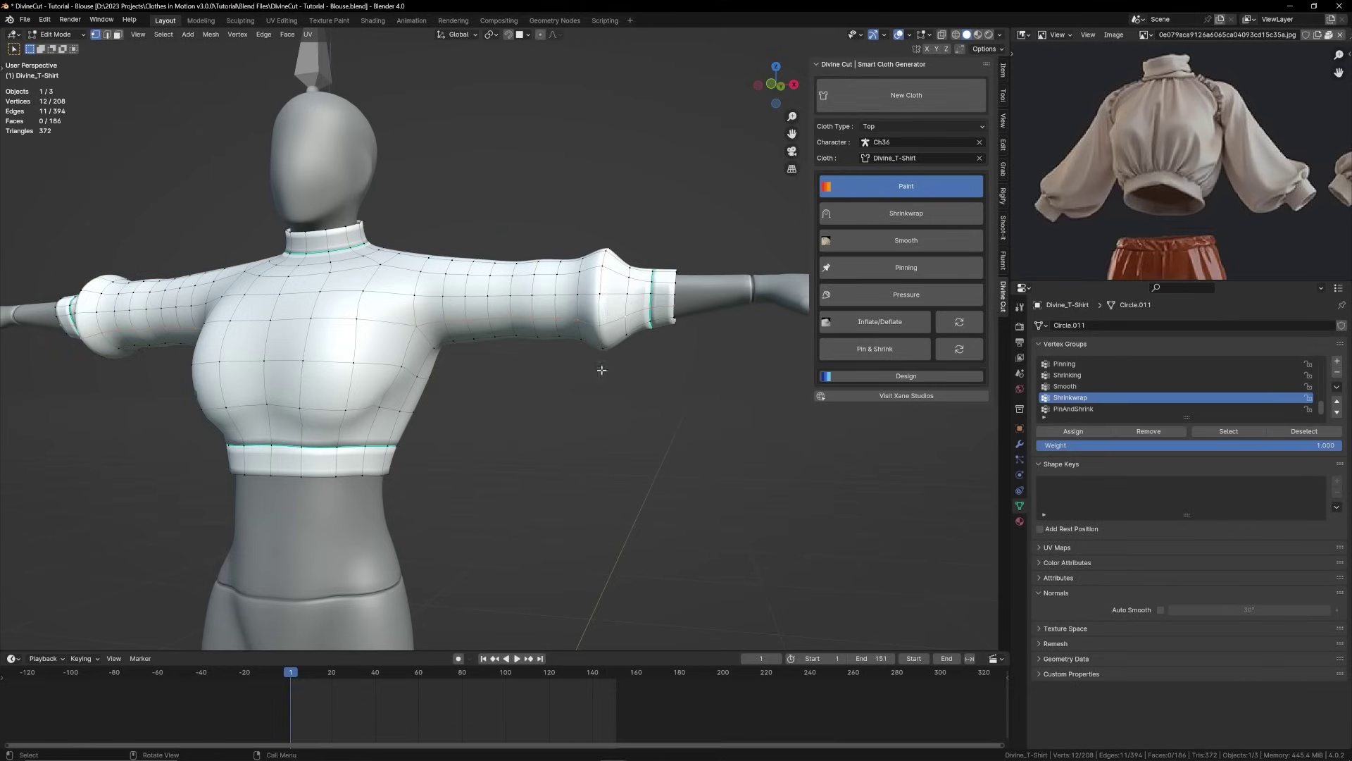
key("s")
left_click(570, 401)
key("s")
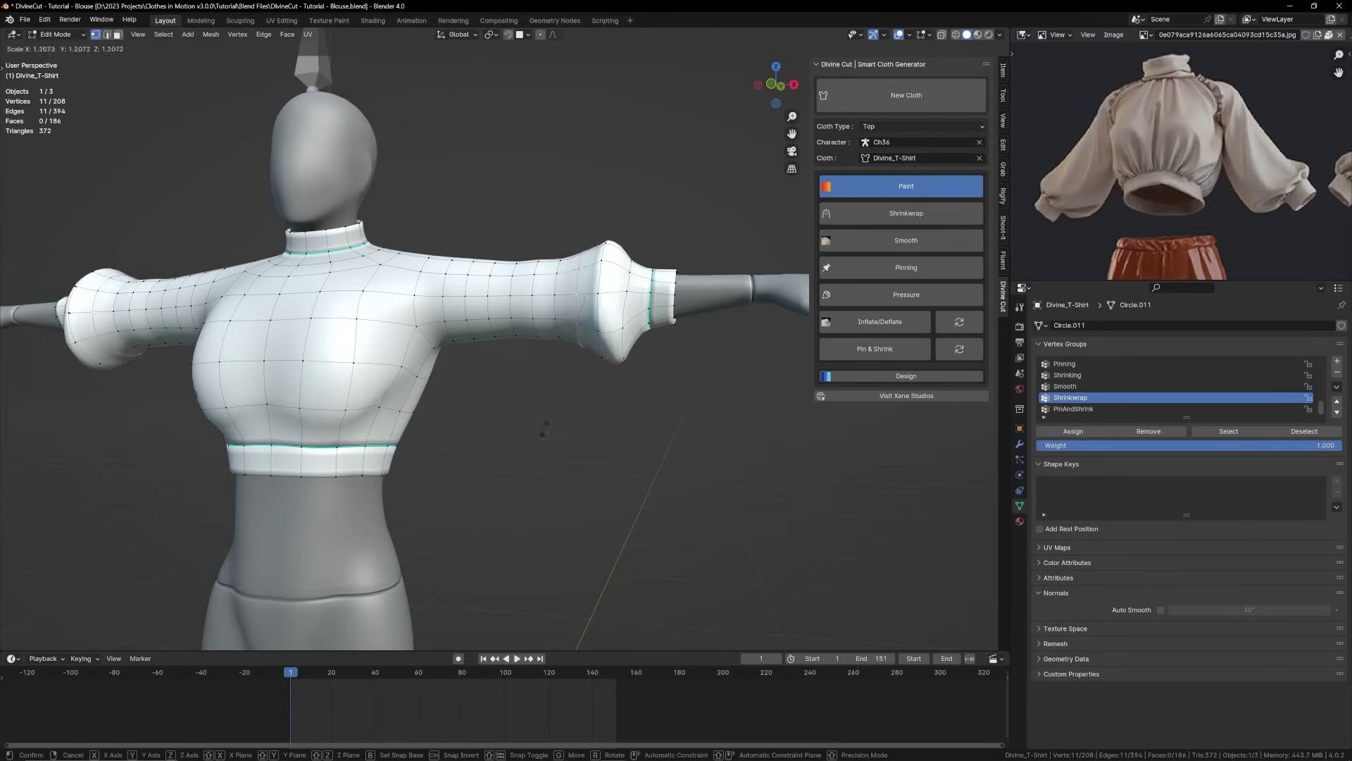
left_click(543, 453)
key("s")
left_click(549, 365)
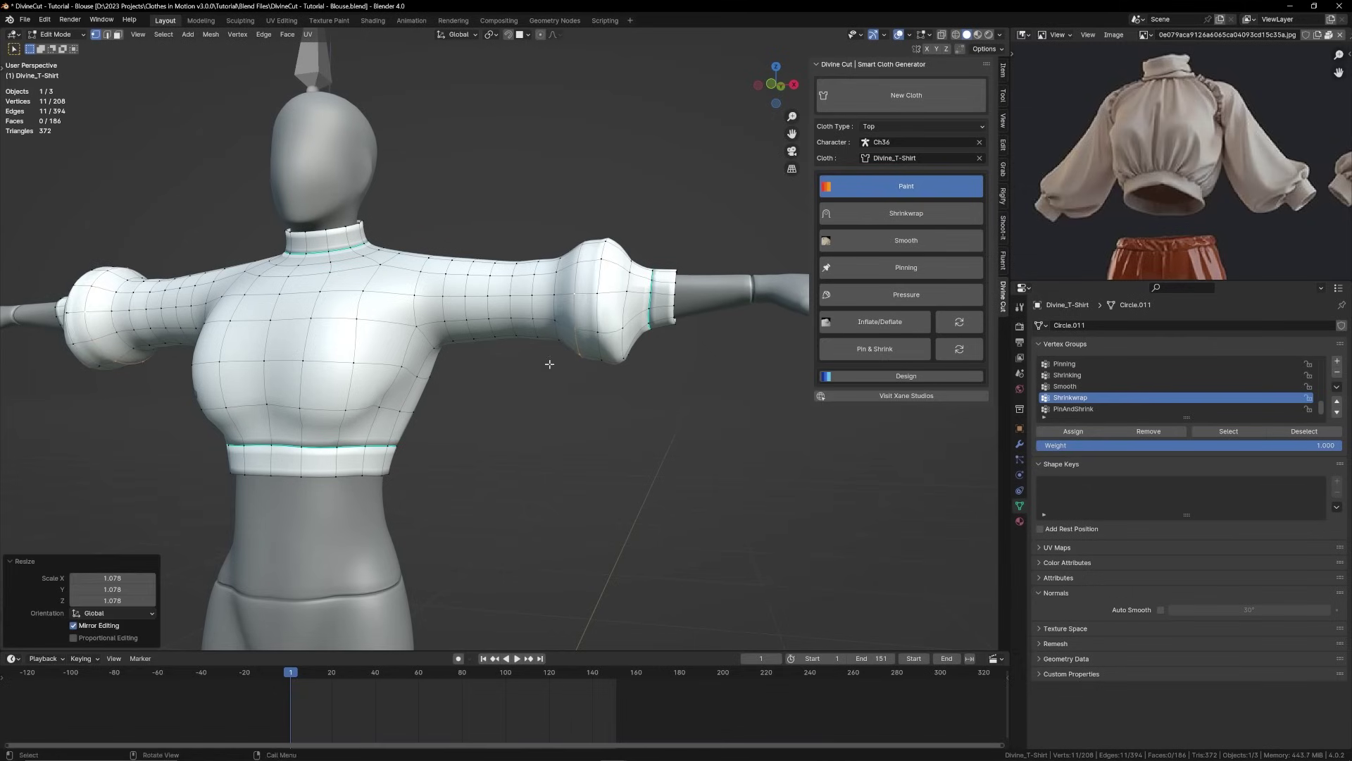
Scale up the following sleeve edge loops toward the shoulder, using factors of 1.318 and 1.274 for the middle ones so the puff tapers.
left_click(556, 325, "alt")
middle_click_drag(528, 356, 550, 358)
key("s")
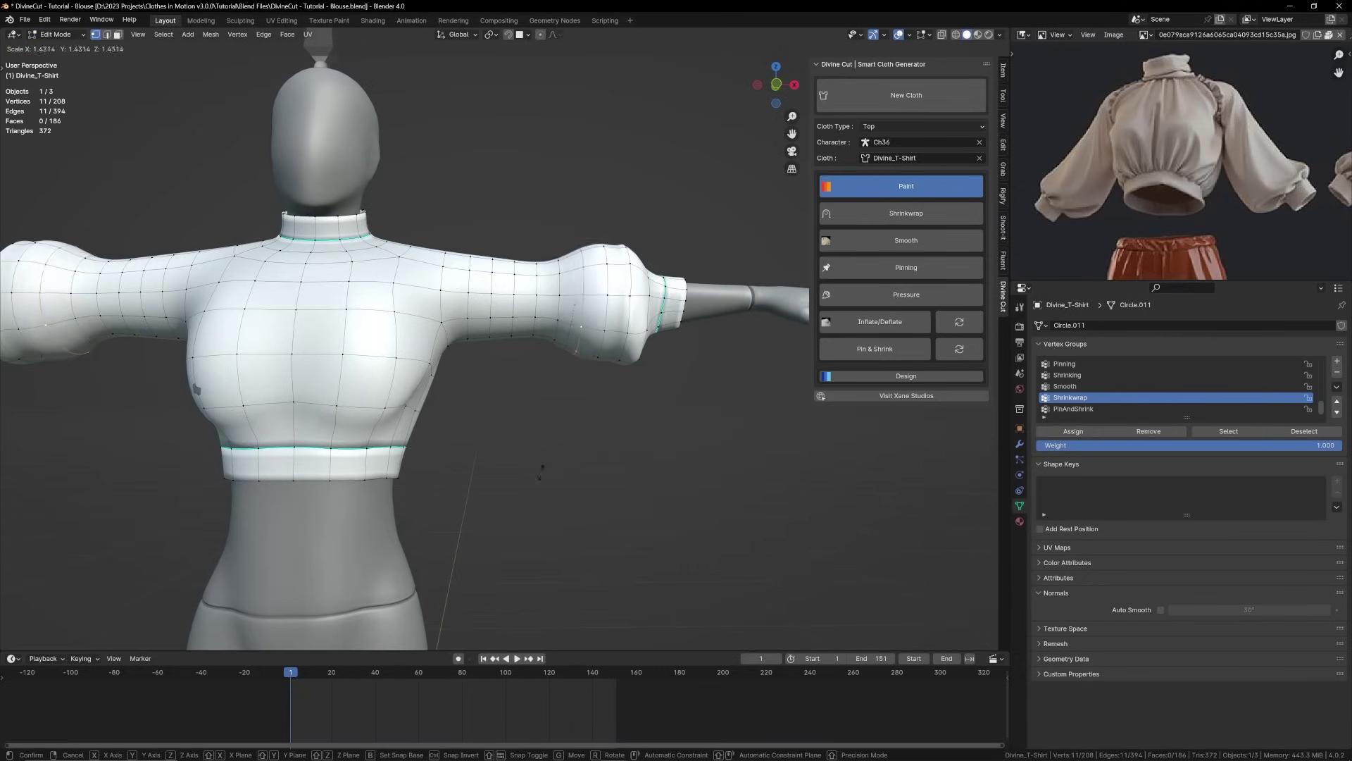
left_click(538, 340)
key("s")
left_click(521, 400)
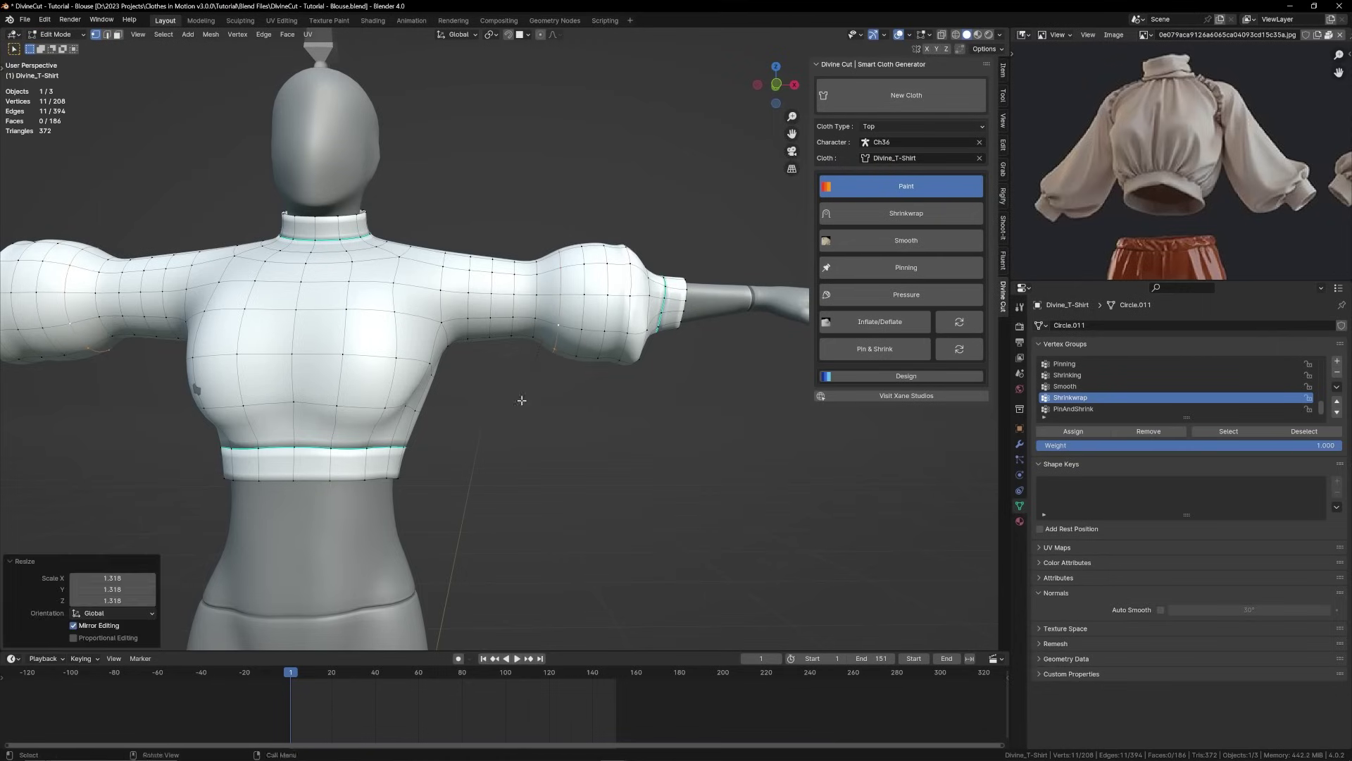
key("s")
left_click(511, 332)
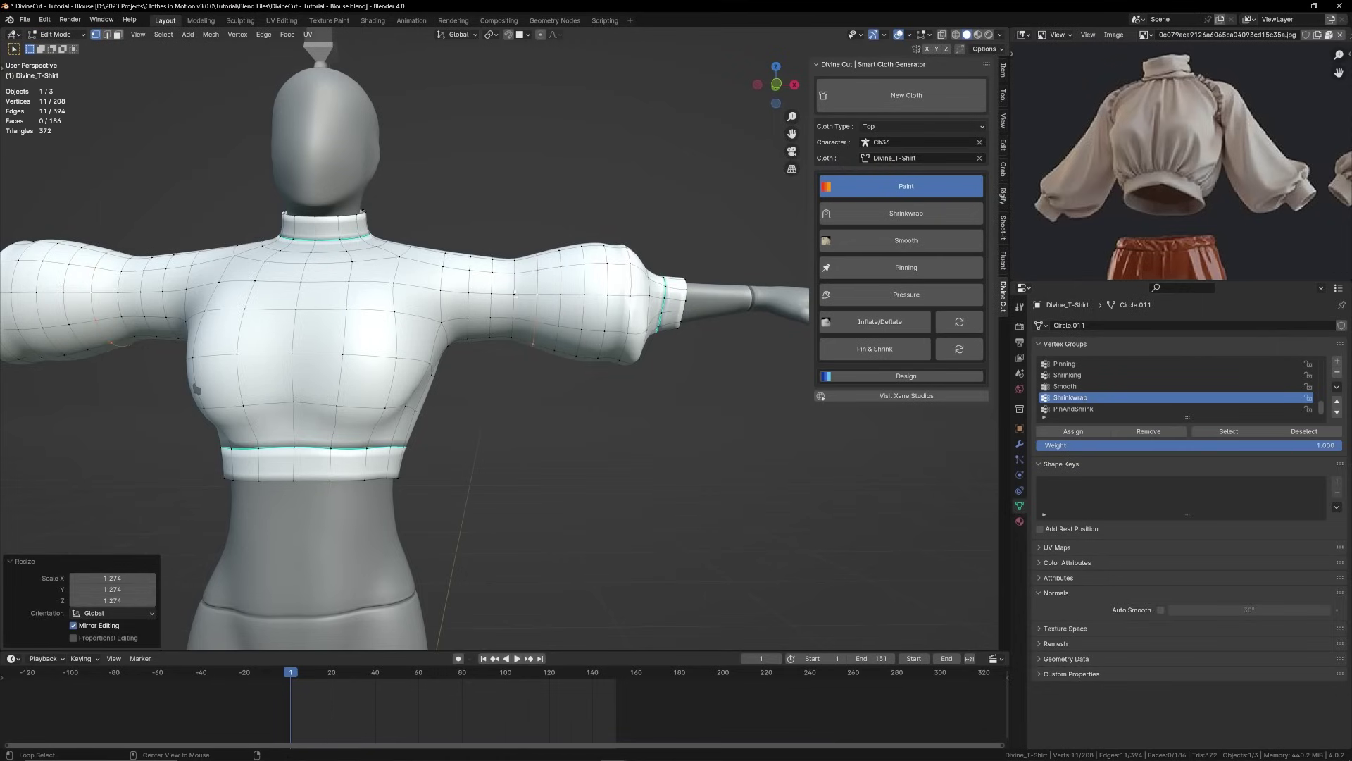
key("s")
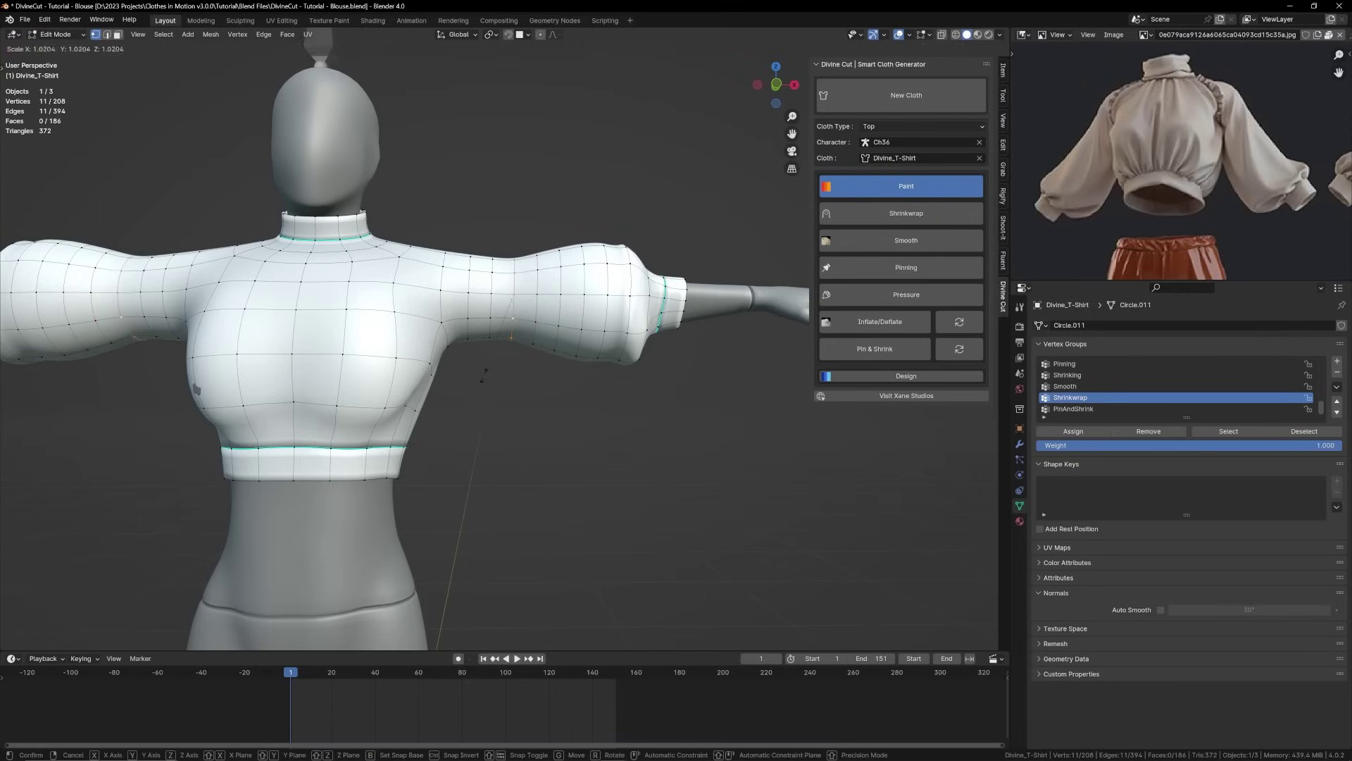
left_click(484, 381)
Return to Object Mode, run the cloth simulation briefly to check the puffed sleeves, save the file and reset to frame 1.
key("p")
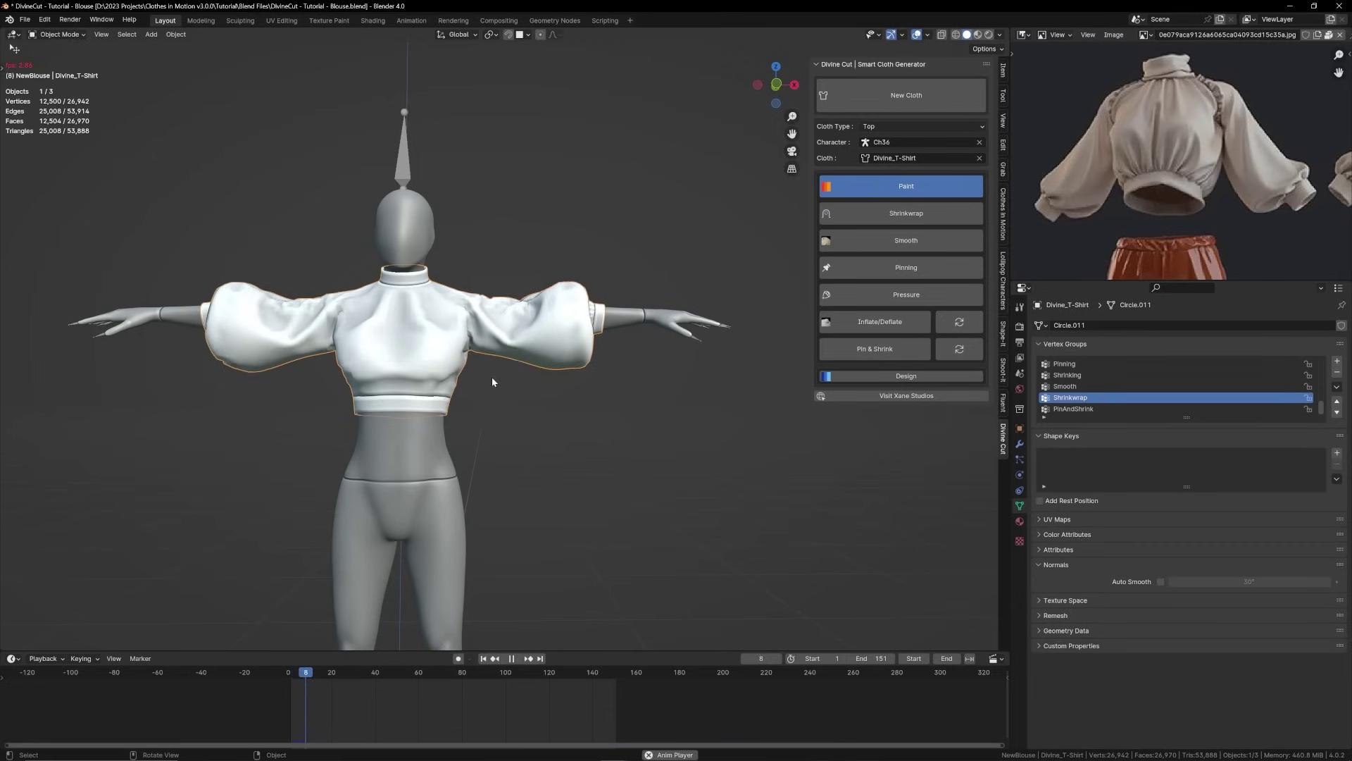
key("space")
middle_click_drag(481, 366, 472, 240)
scroll(586, 389, "up", 2)
key("ctrl+s")
key("shift+Left")
Set the armature to Pose Position, play the animation for a few frames and reset to frame 1.
left_click(462, 208)
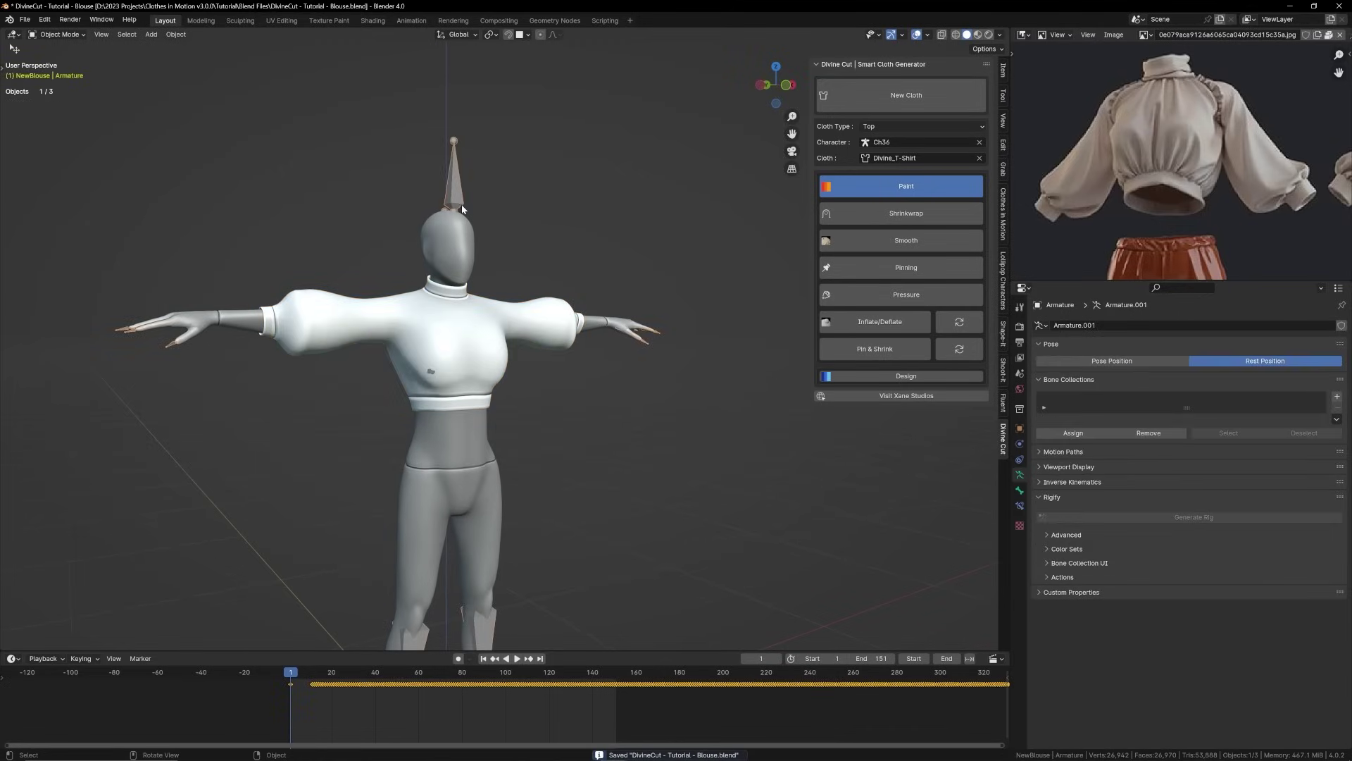
left_click(1139, 362)
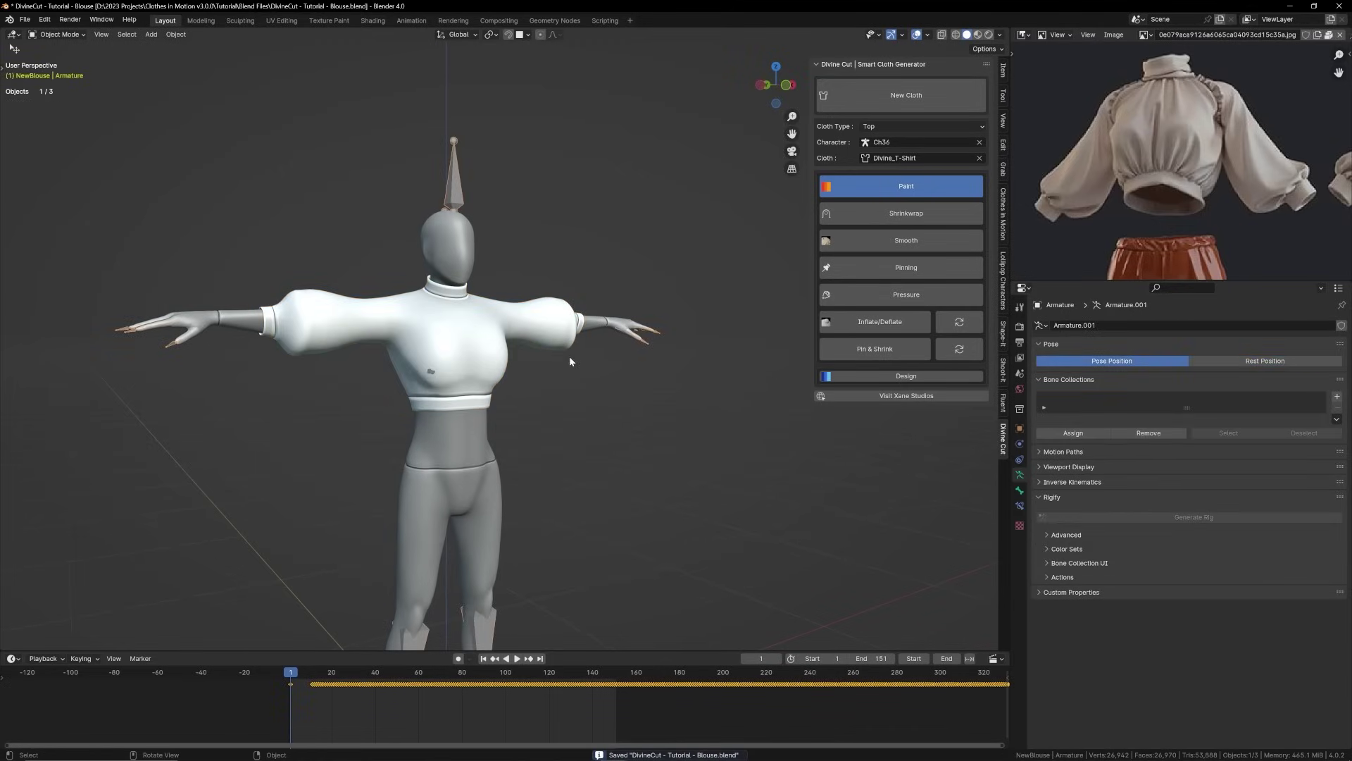
key("space")
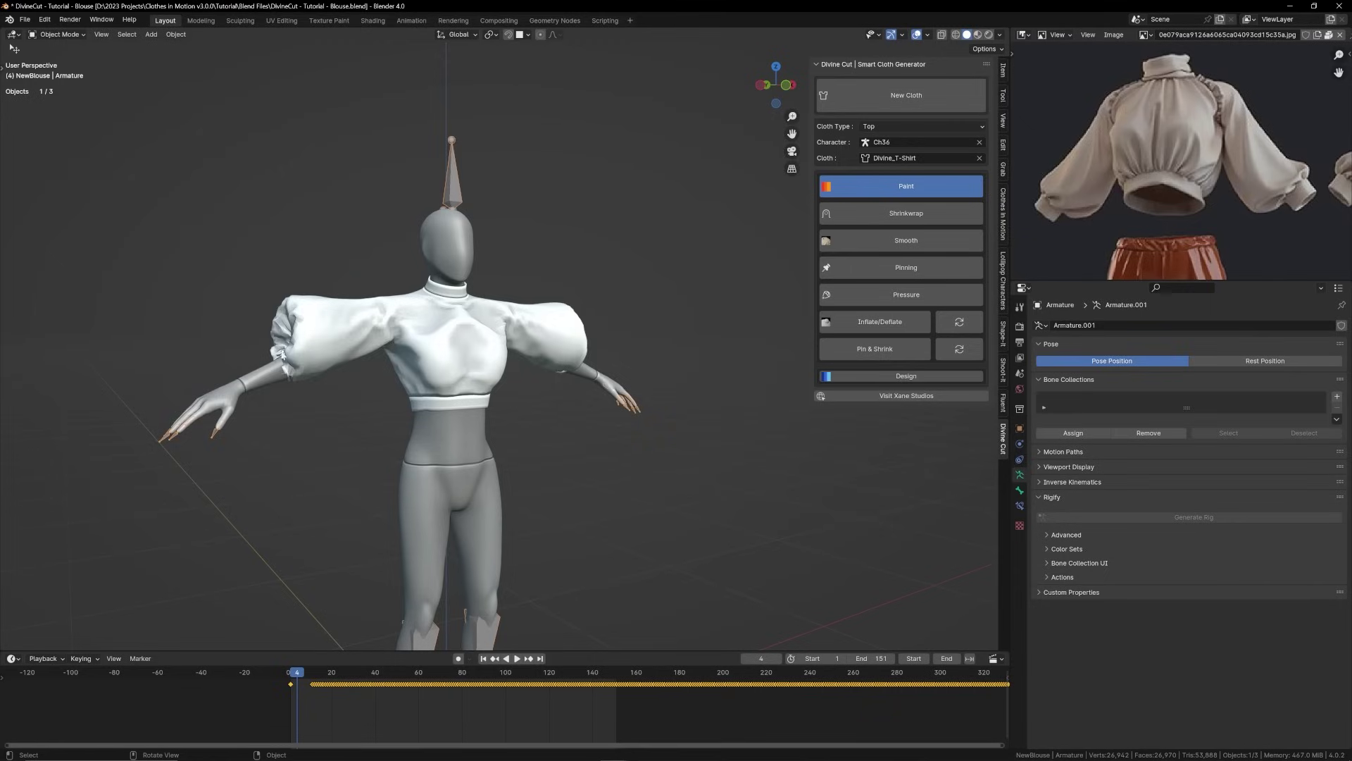
key("shift+Left")
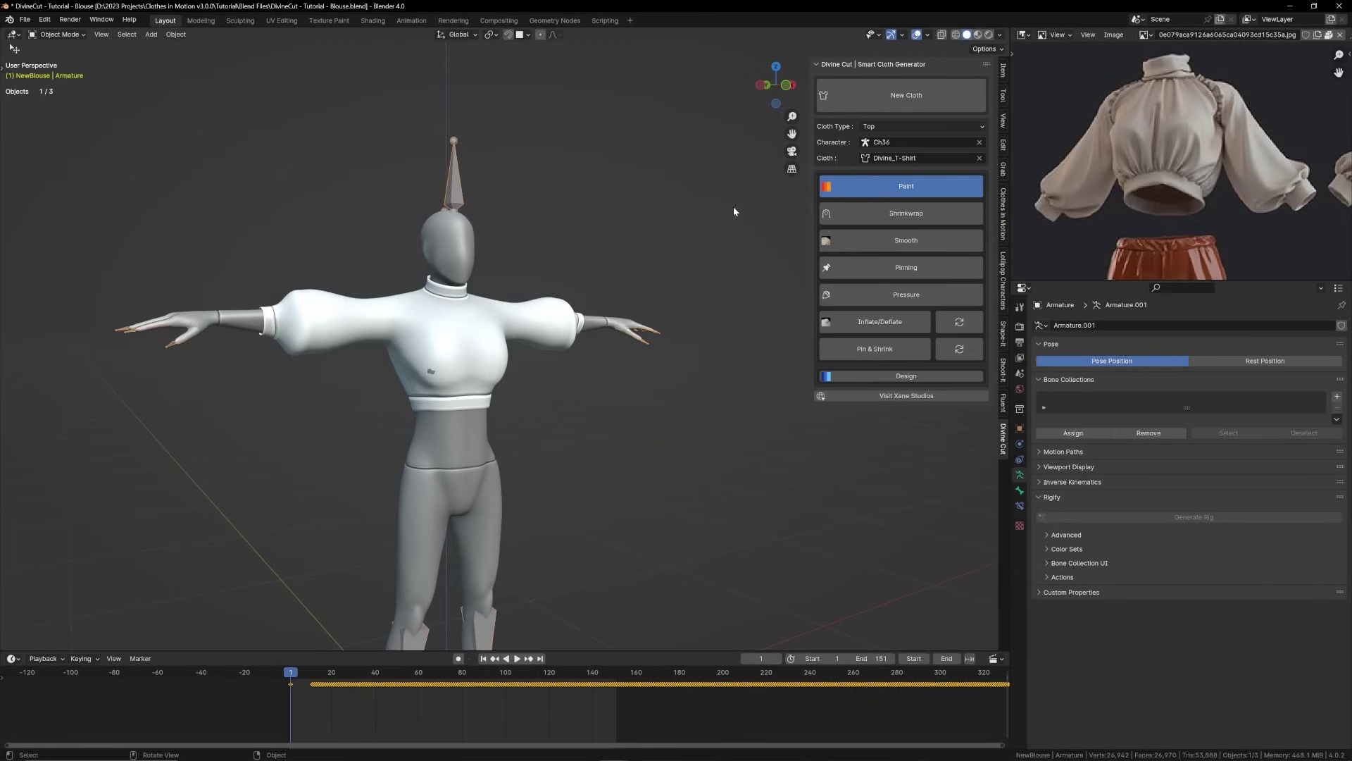
Select the Divine_T-Shirt blouse and bind it to the character using the Design tools.
left_click(851, 188)
left_click(864, 205)
left_click(877, 236)
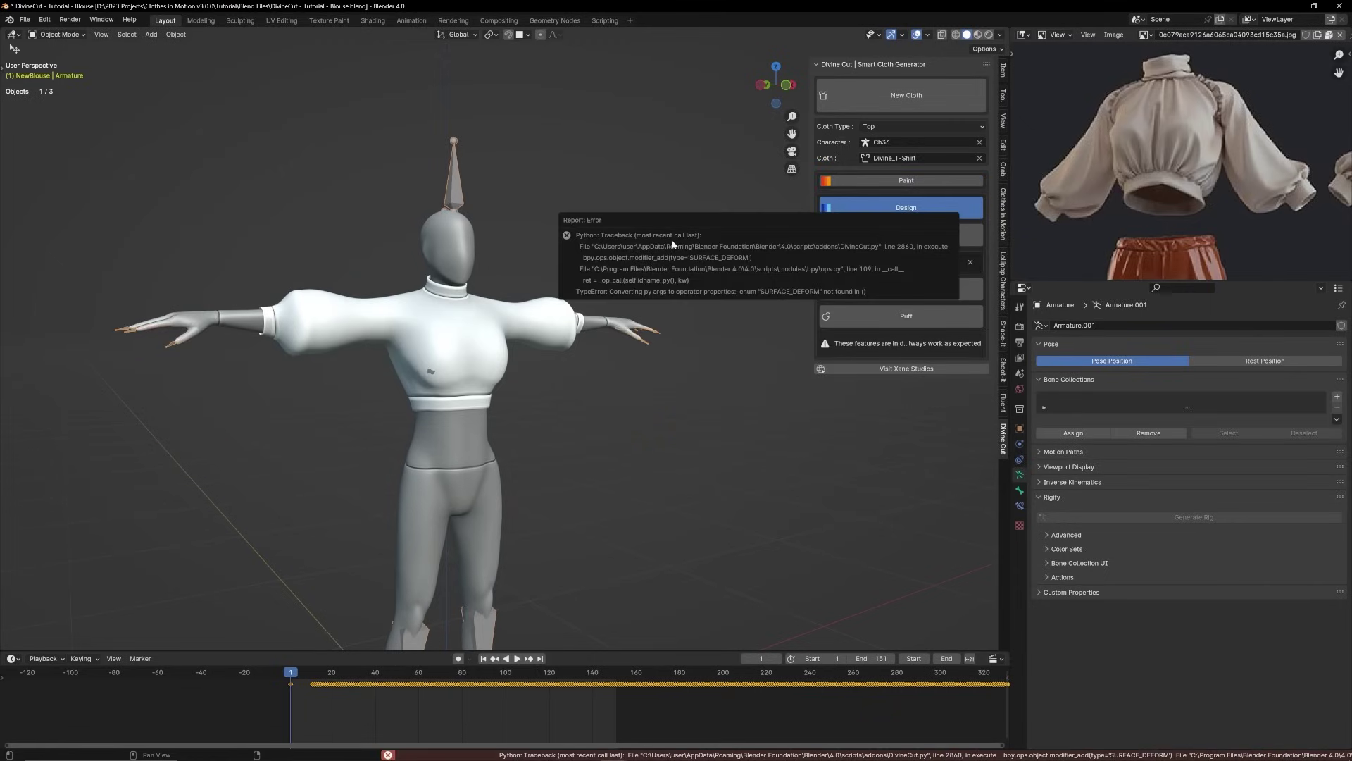
left_click(486, 300)
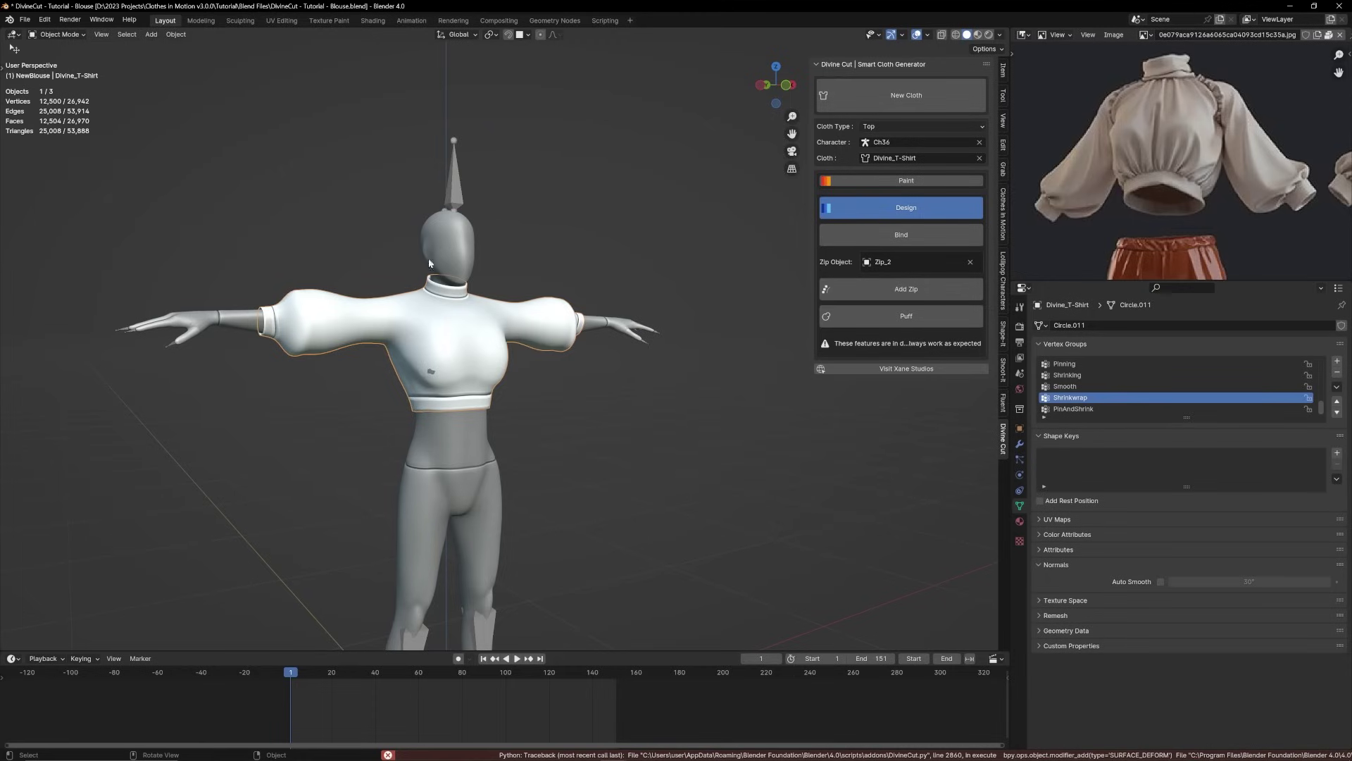
Play the animation to check how the blouse follows the moving character, reset it, and replay it up to frame 12.
key("space")
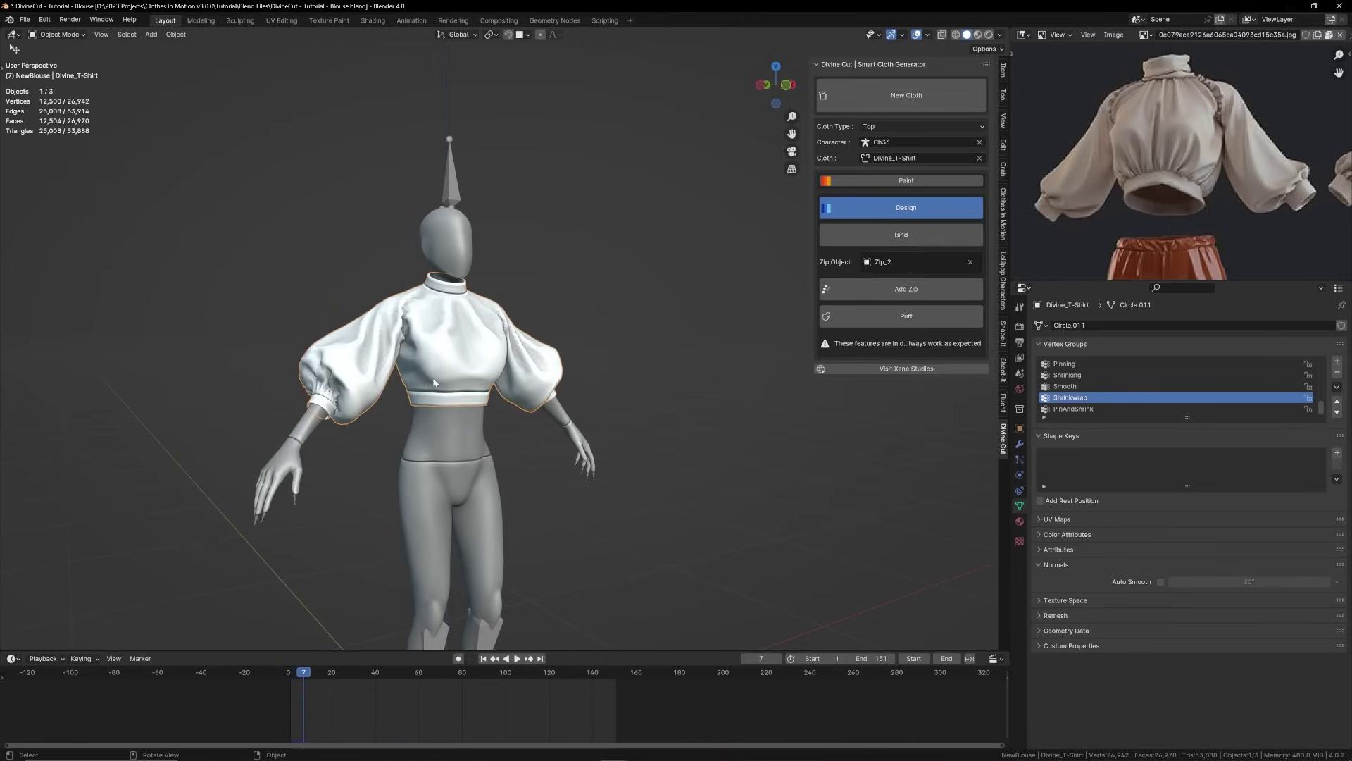
middle_click_drag(438, 384, 488, 374)
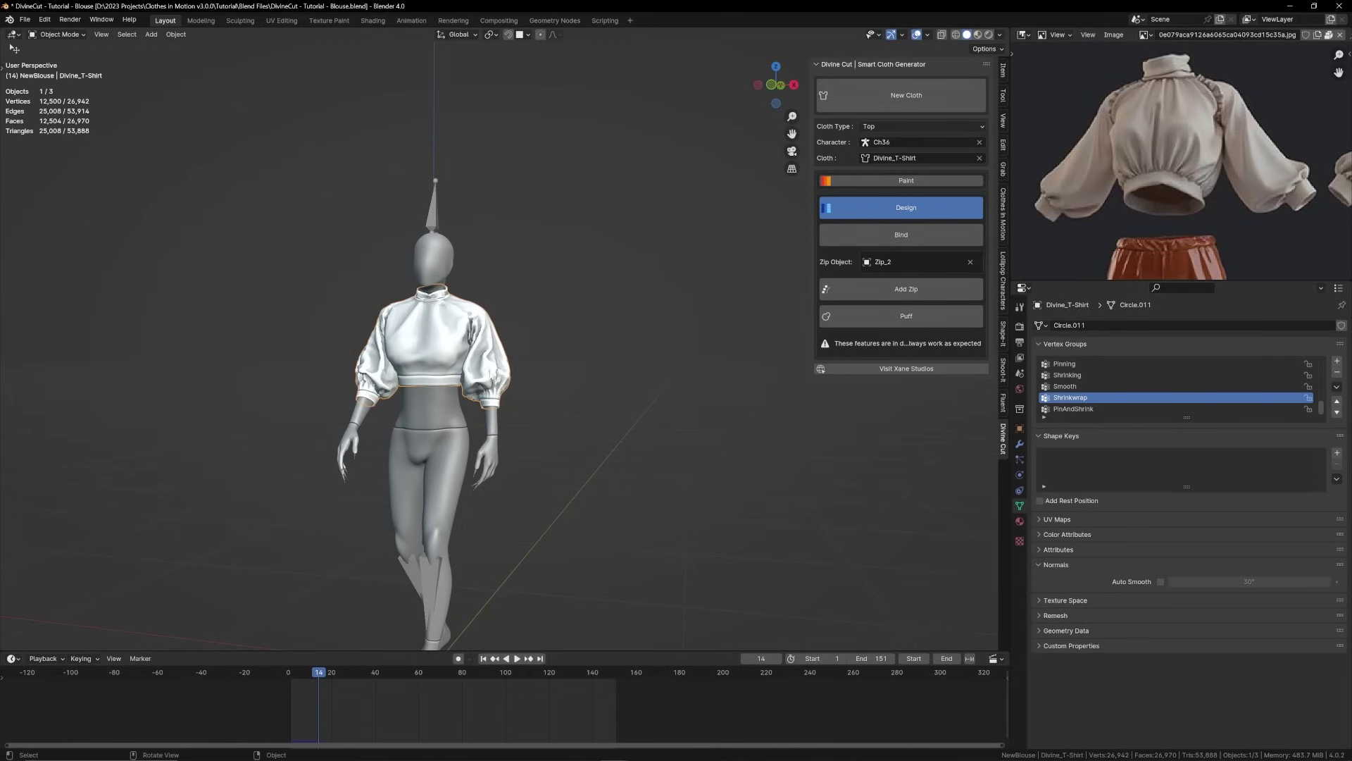
key("space")
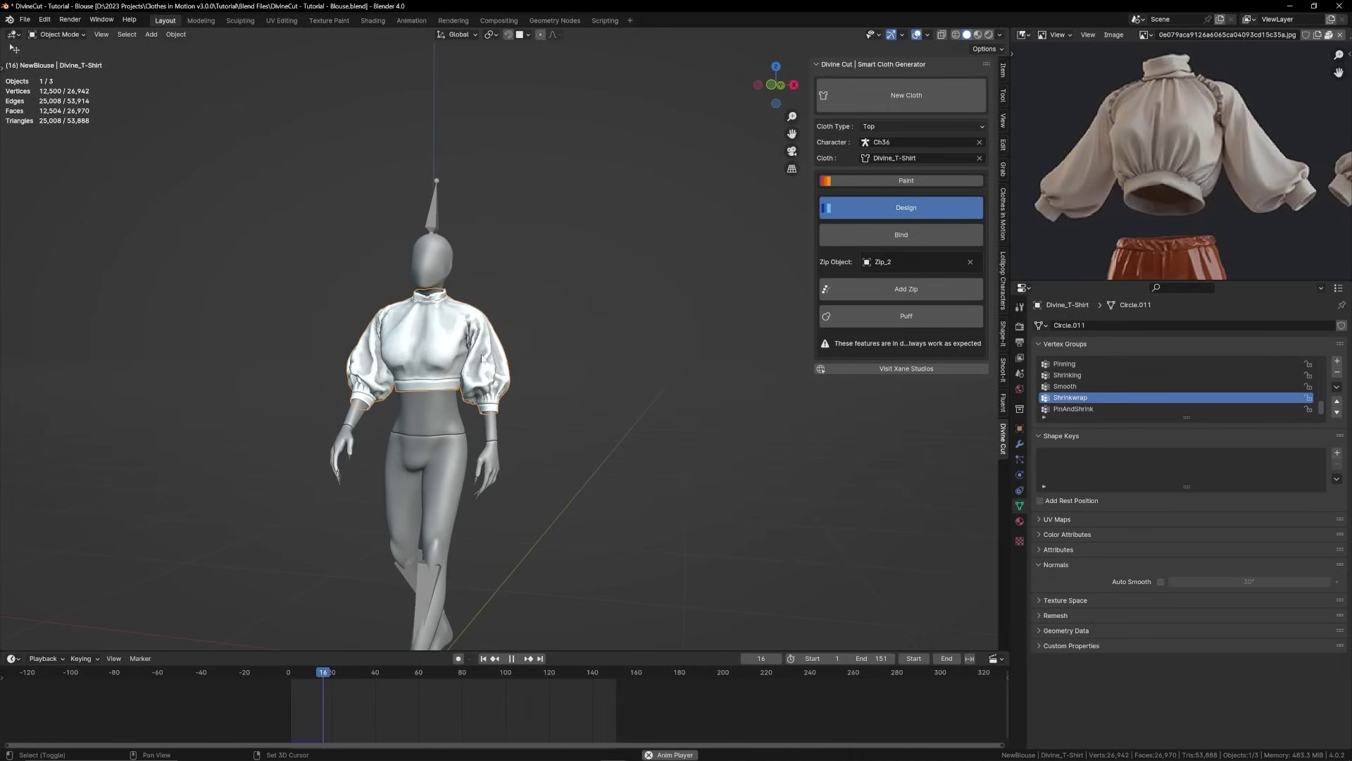
key("space")
key("shift+Left")
scroll(508, 348, "up", 2)
middle_click_drag(513, 342, 566, 353)
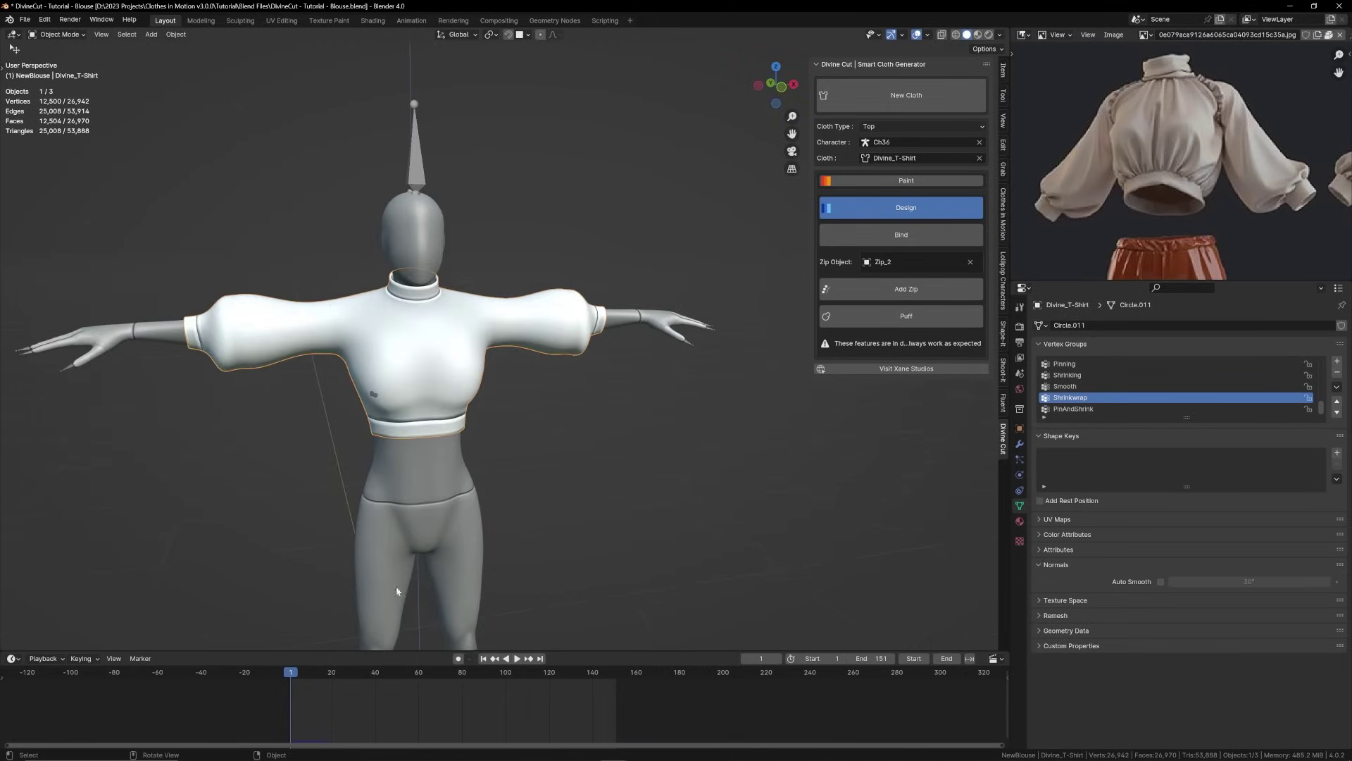
key("space")
middle_click_drag(549, 486, 627, 435)
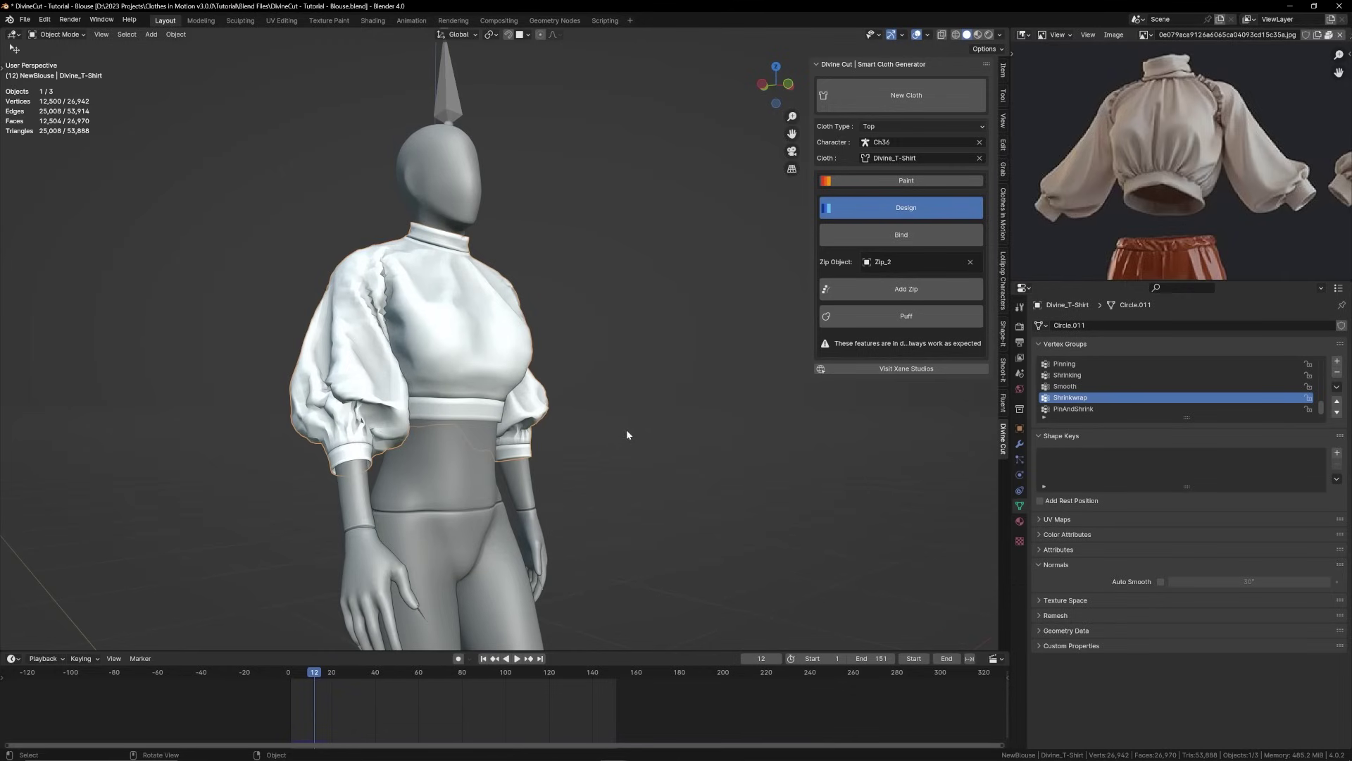
Enable the blouse's Subdivision.001 modifier in the viewport and set its viewport levels to 2, inspecting the smoothed folds.
left_click(1020, 442)
left_click(1039, 400)
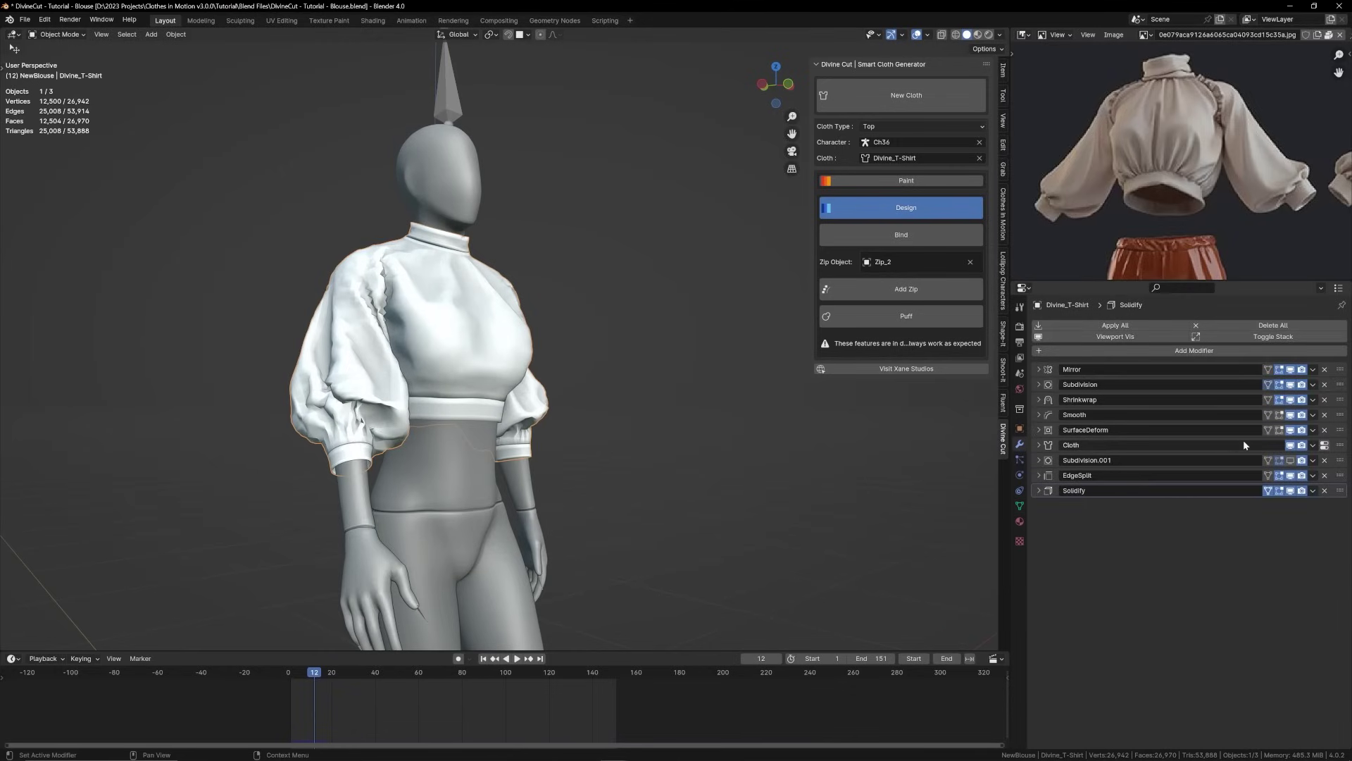
left_click(1290, 462)
scroll(690, 405, "up", 4)
scroll(624, 391, "down", 2)
middle_click_drag(578, 396, 688, 354)
scroll(670, 382, "up", 1)
left_click(1038, 457)
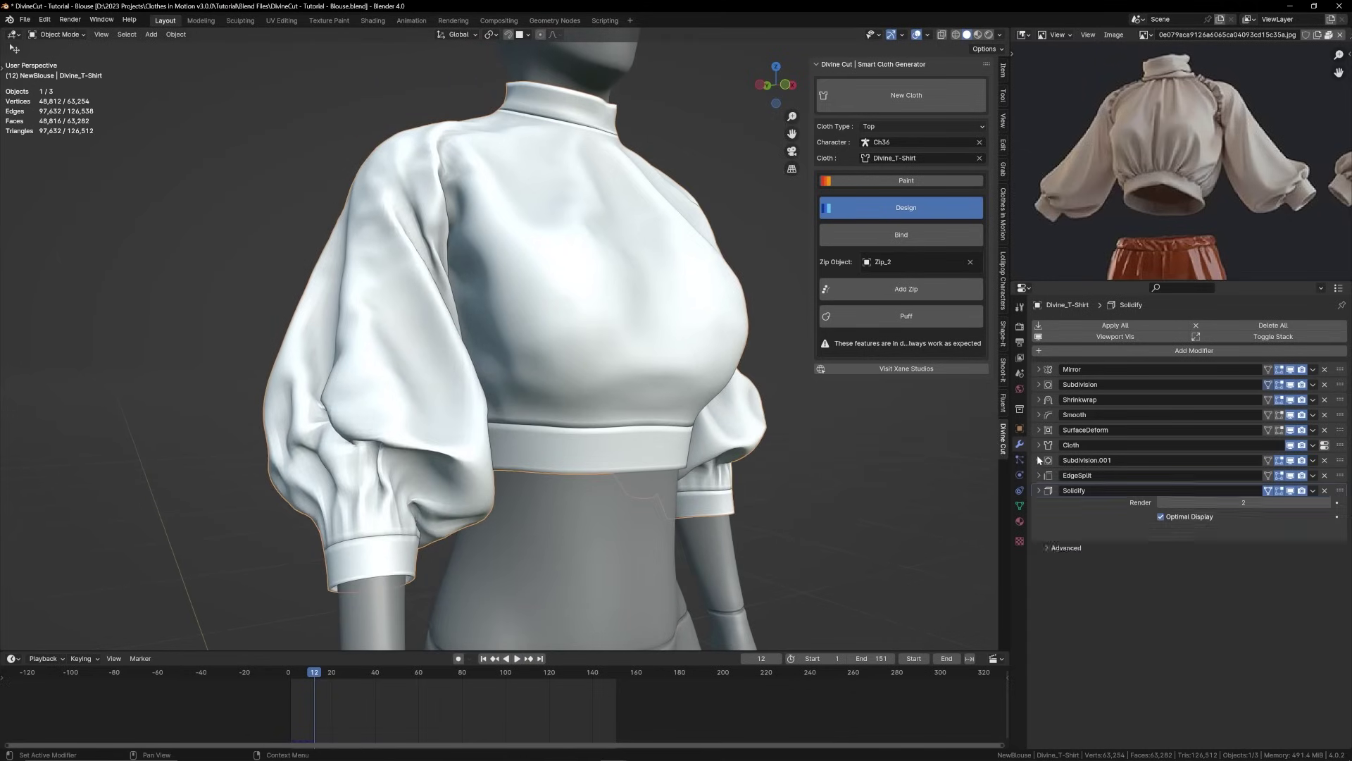
left_click(1328, 491)
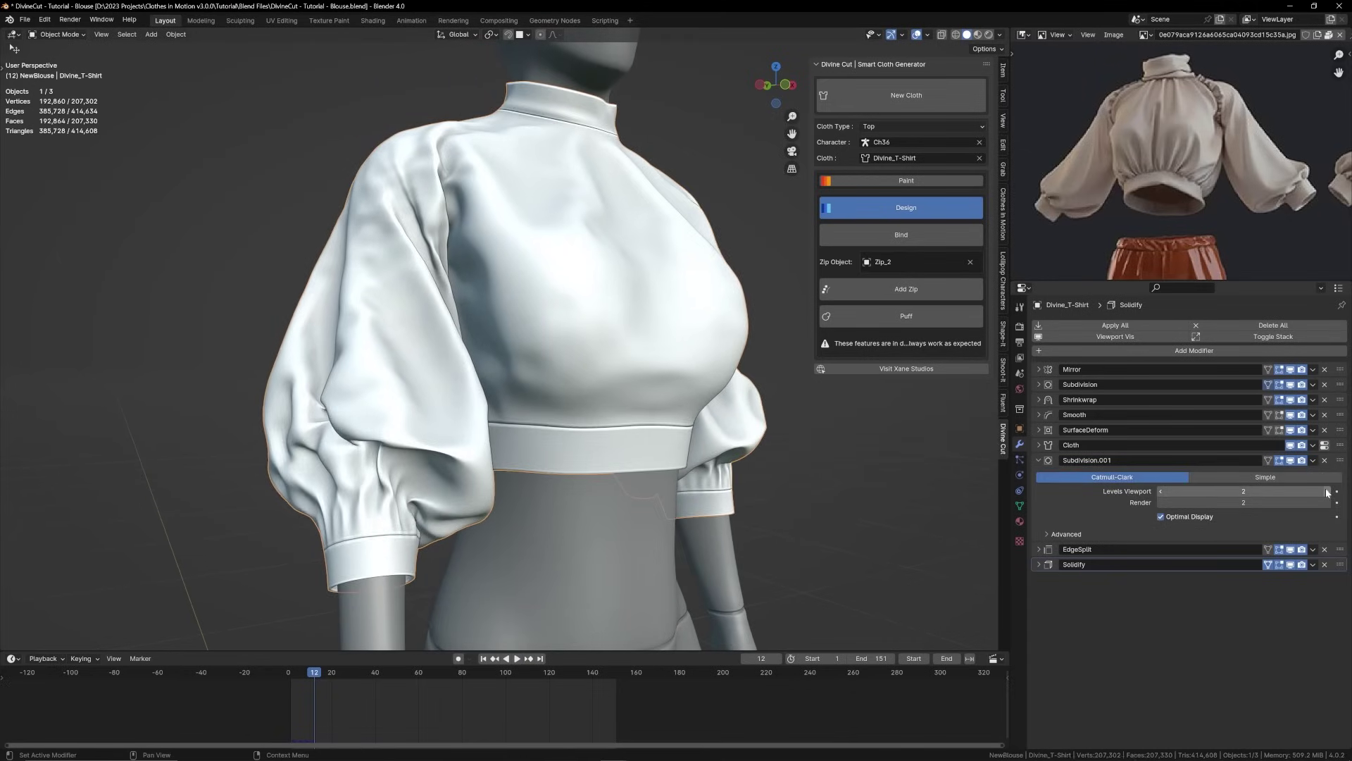
scroll(505, 352, "down", 5)
middle_click_drag(549, 352, 640, 339)
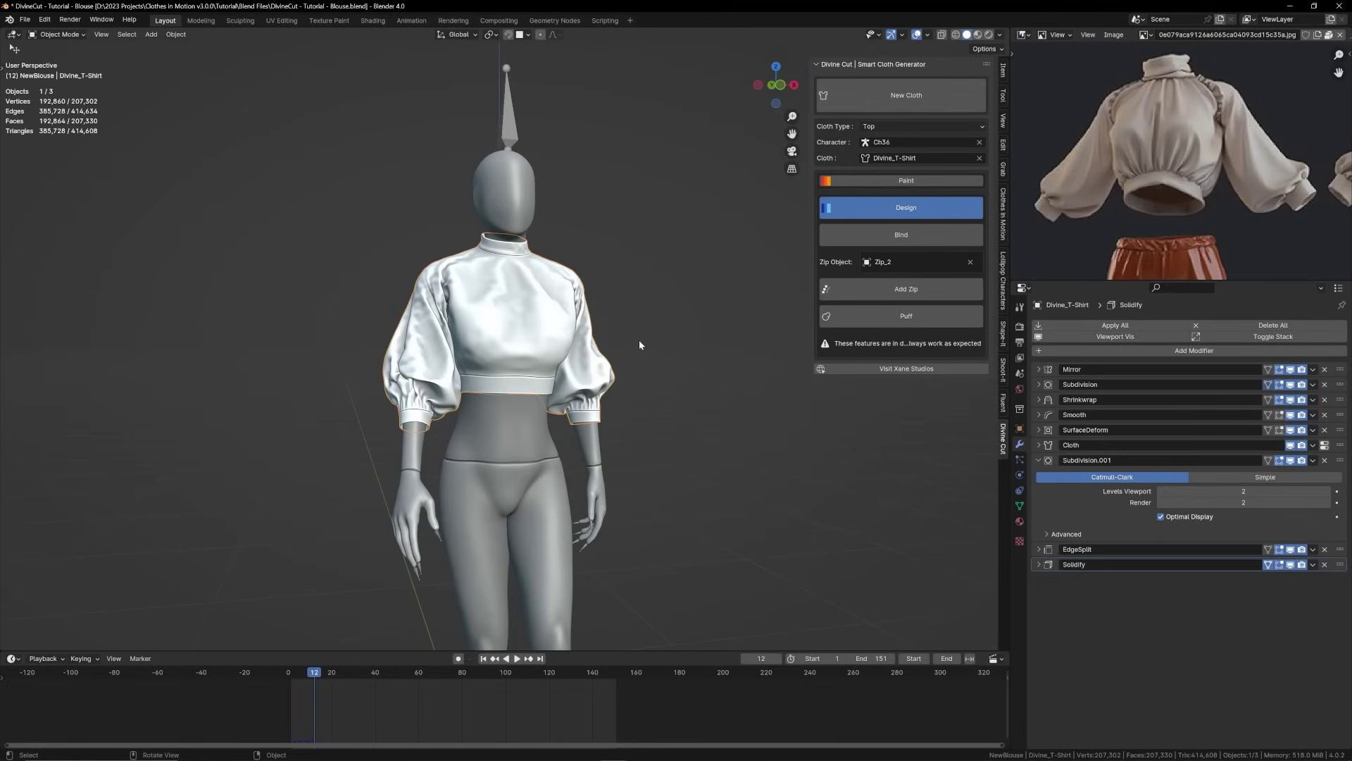
Turn off the viewport display of the Subdivision.001 modifier, reset to frame 1 and save the file.
left_click(1291, 460)
key("shift+Left")
scroll(556, 368, "up", 3)
key("ctrl+s")
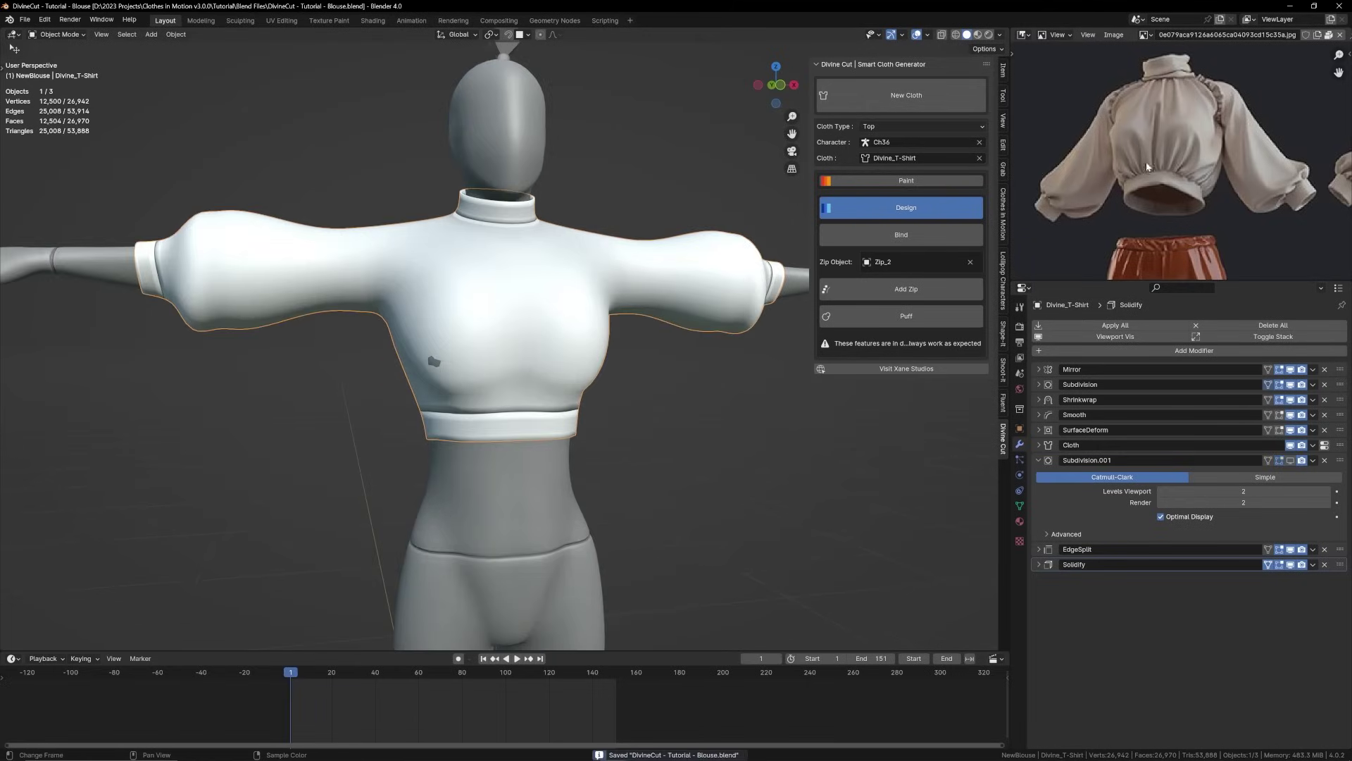
Paint the Shrinking group with weight 1.000 along the front of the waistband, using a brush radius of 244 px.
scroll(1180, 163, "up", 4)
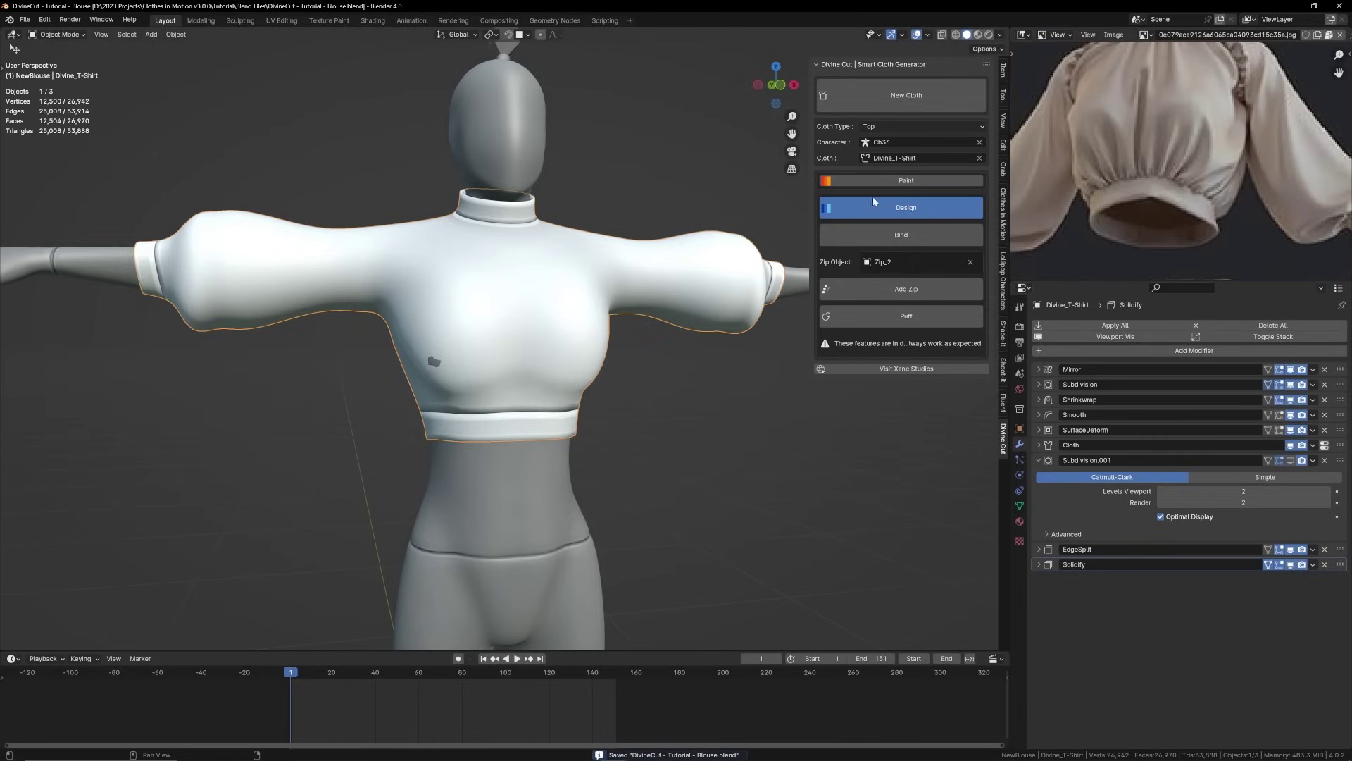
left_click(882, 180)
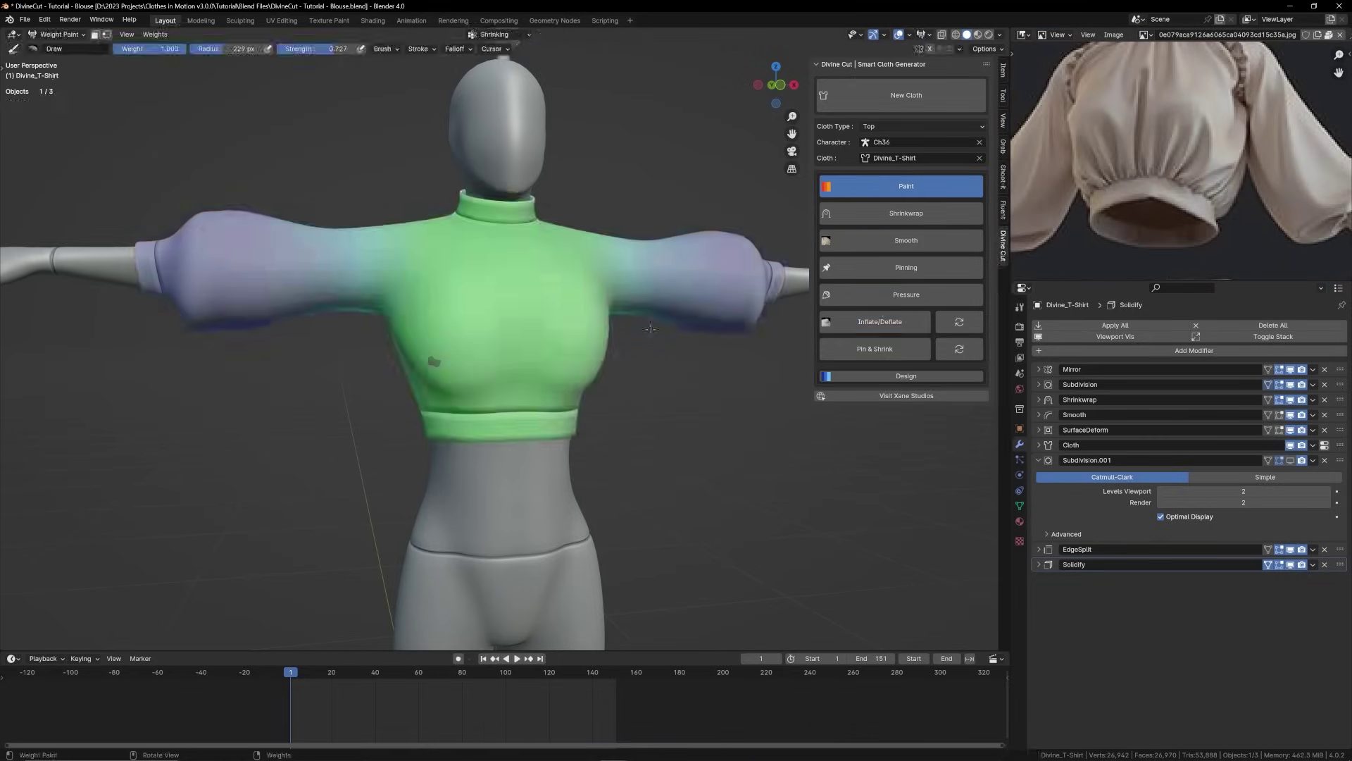
scroll(563, 358, "up", 2)
middle_click_drag(560, 358, 524, 350)
key("f")
left_click(461, 412)
left_click_drag(438, 420, 467, 414)
middle_click_drag(468, 414, 427, 414)
left_click_drag(367, 421, 424, 393)
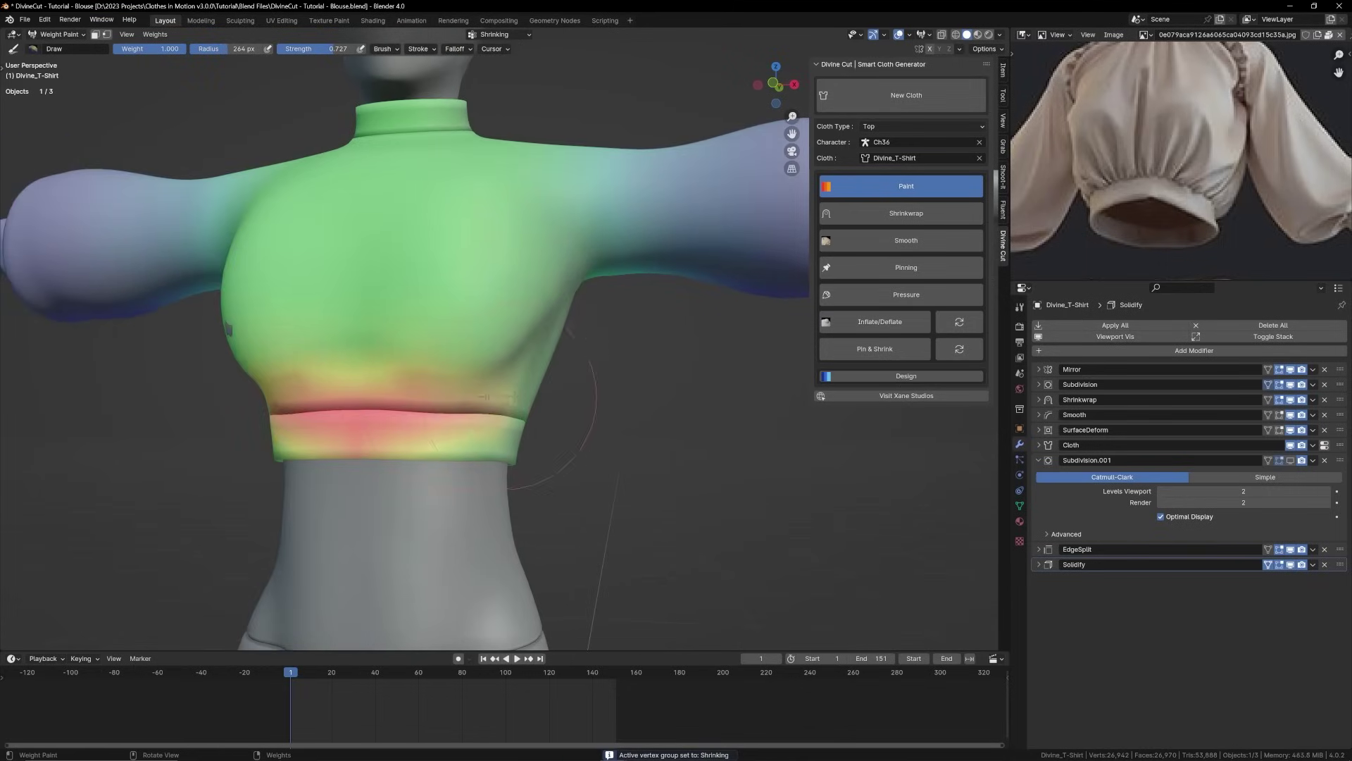
Continue the Shrinking weight around the sides and back of the waistband, raising the brush strength to 1.000 to fill it fully.
middle_click_drag(504, 397, 401, 396)
left_click_drag(260, 400, 331, 410)
mouse_move(331, 414)
middle_mouse_down()
mouse_move(387, 419)
mouse_move(200, 426)
middle_mouse_up()
scroll(279, 421, "up", 1)
mouse_move(321, 451)
left_mouse_down()
mouse_move(471, 458)
mouse_move(444, 479)
mouse_move(360, 484)
left_mouse_up()
key("shift+f")
left_click(427, 455)
middle_click_drag(361, 483, 590, 440)
left_click_drag(310, 411, 191, 414)
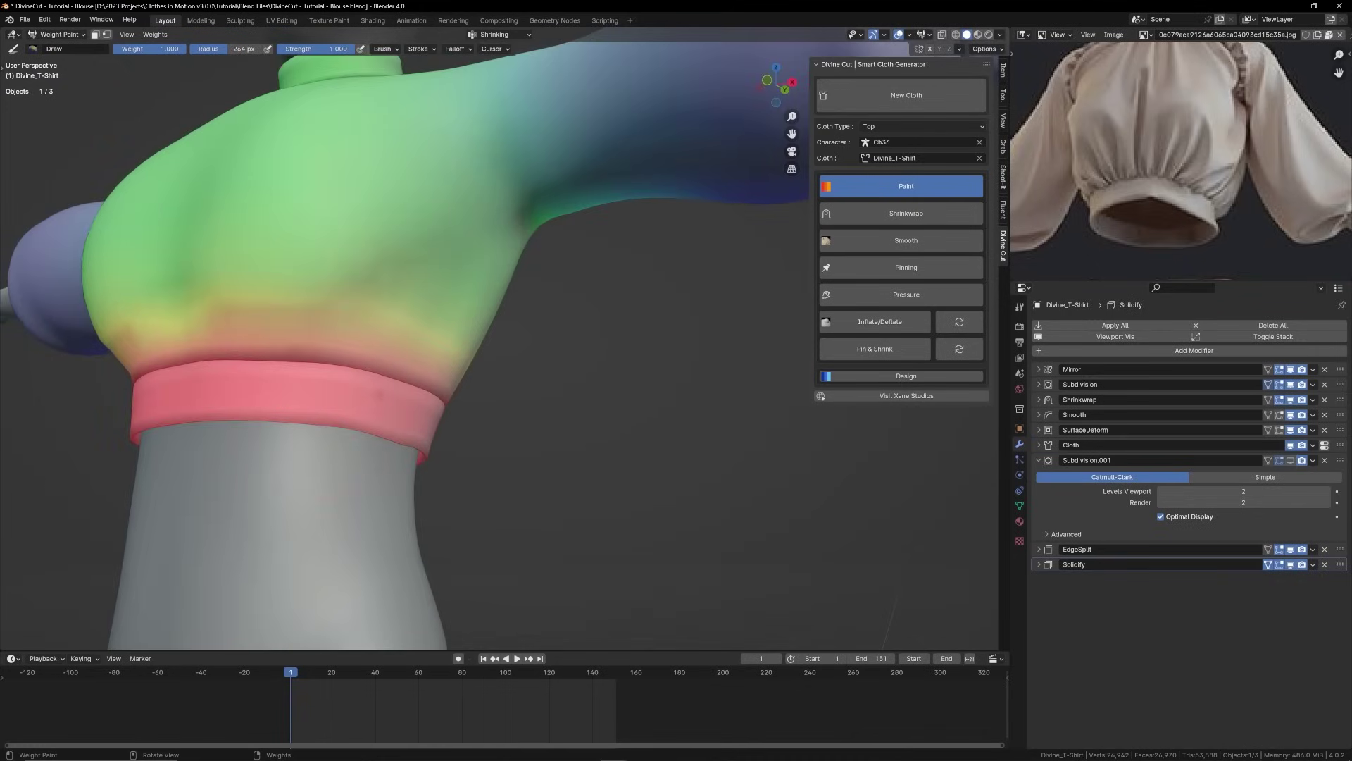
Paint full Shrinking weight all around the collar and the base of the neck.
middle_click_drag(310, 410, 414, 223)
mouse_move(321, 257)
left_mouse_down()
mouse_move(454, 236)
mouse_move(380, 264)
mouse_move(466, 201)
left_mouse_up()
mouse_move(479, 194)
middle_mouse_down()
mouse_move(343, 129)
mouse_move(429, 292)
middle_mouse_up()
scroll(429, 292, "up", 2)
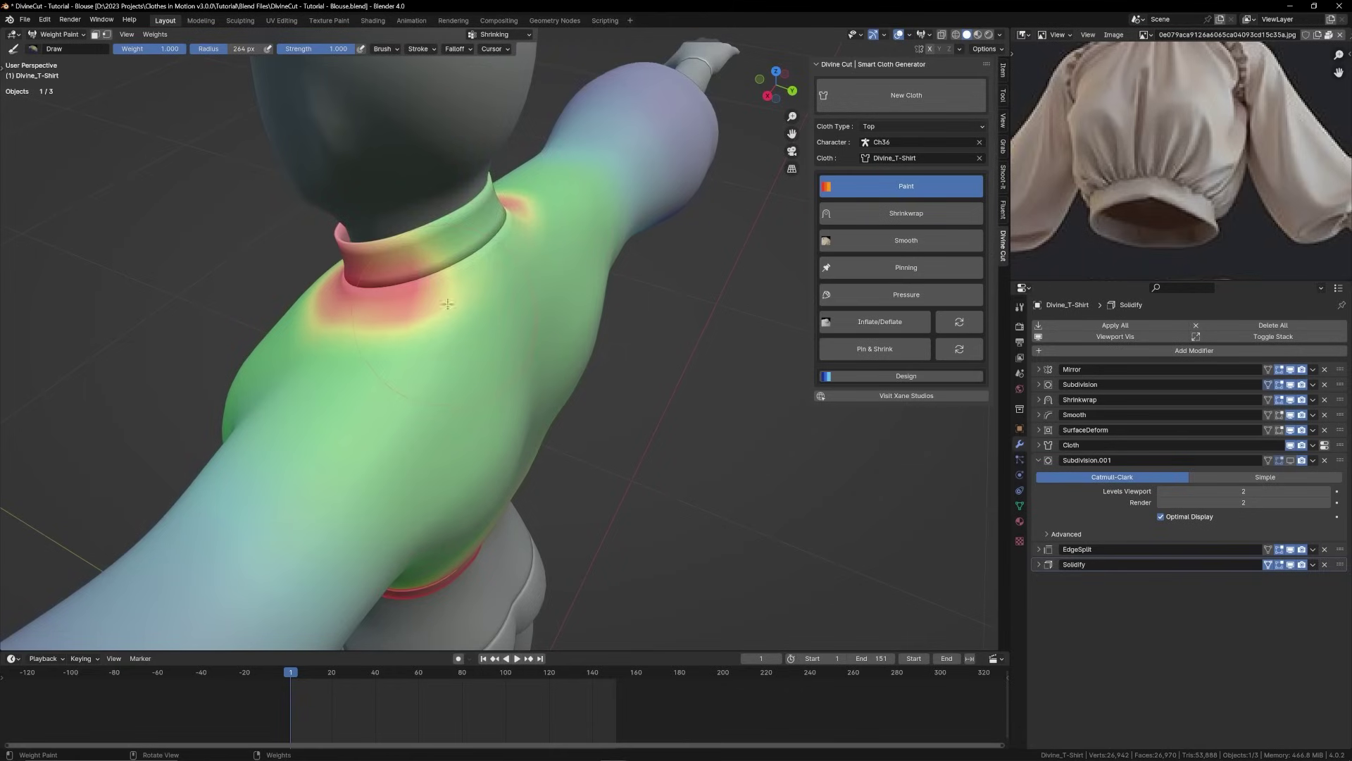
mouse_move(388, 285)
left_mouse_down()
mouse_move(472, 243)
mouse_move(468, 212)
mouse_move(385, 258)
left_mouse_up()
middle_click_drag(386, 258, 527, 233)
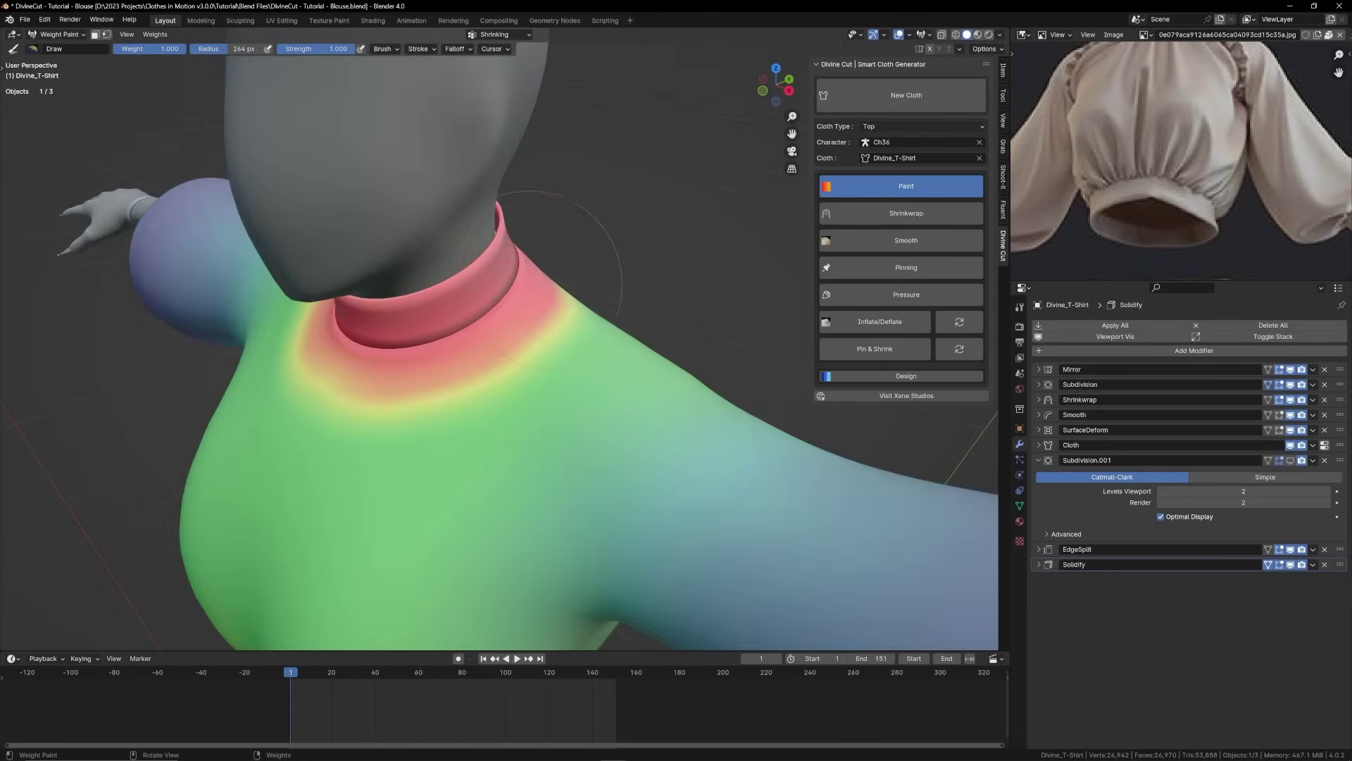
Enlarge the weight brush radius to 363 px for painting the front of the chest.
middle_click_drag(524, 310, 588, 261)
scroll(549, 317, "down", 3)
middle_click_drag(506, 398, 506, 298, "shift")
key("f")
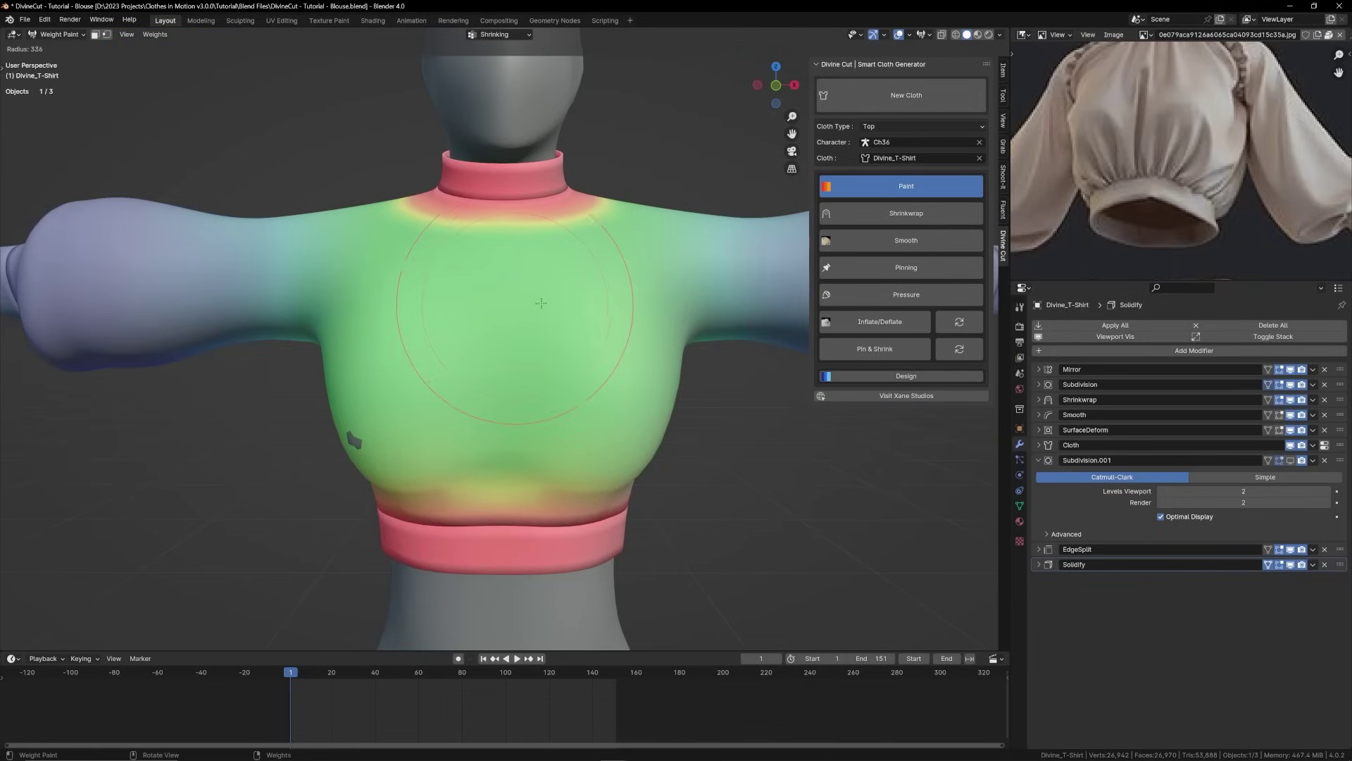
left_click(537, 303)
key("f")
left_click(565, 308)
mouse_move(565, 308)
left_mouse_down("ctrl")
mouse_move(556, 379)
mouse_move(509, 421)
mouse_move(565, 415)
left_mouse_up("ctrl")
middle_click_drag(486, 331, 433, 327)
key("ctrl+z")
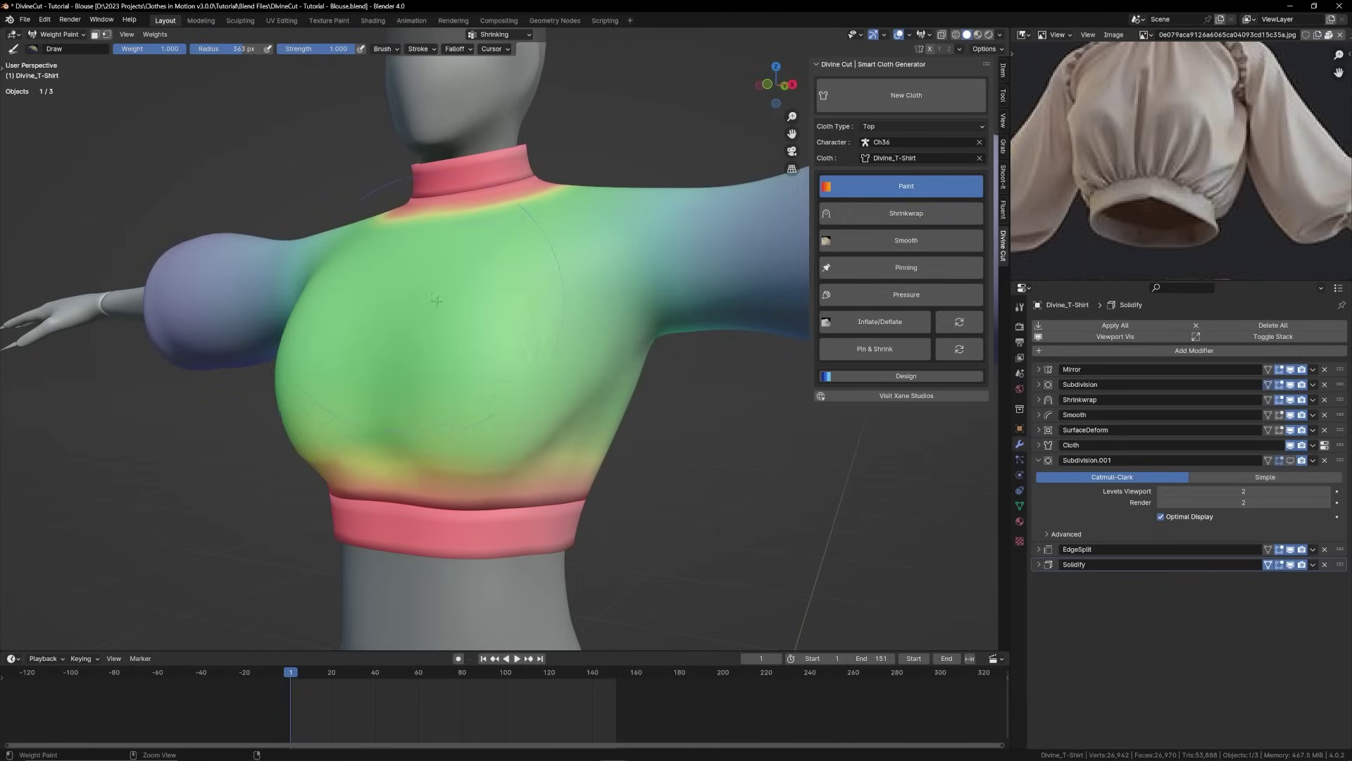
mouse_move(436, 301)
left_mouse_down("ctrl")
mouse_move(477, 307)
mouse_move(400, 345)
left_mouse_up("ctrl")
key("shift+f")
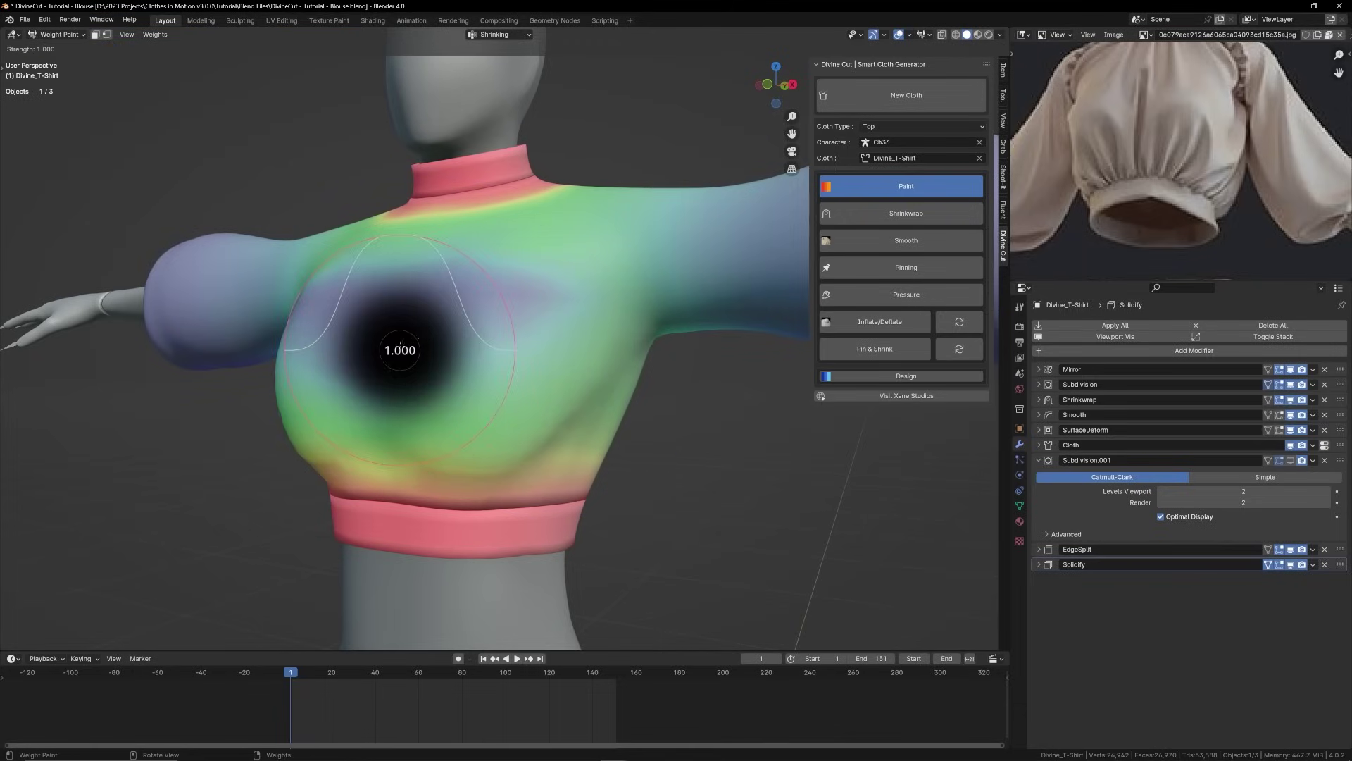
key("Escape")
key("ctrl+z")
Reduce the Shrinking weight across the front of the chest, using a brush radius of 326 px and strength of 0.232.
key("shift+f")
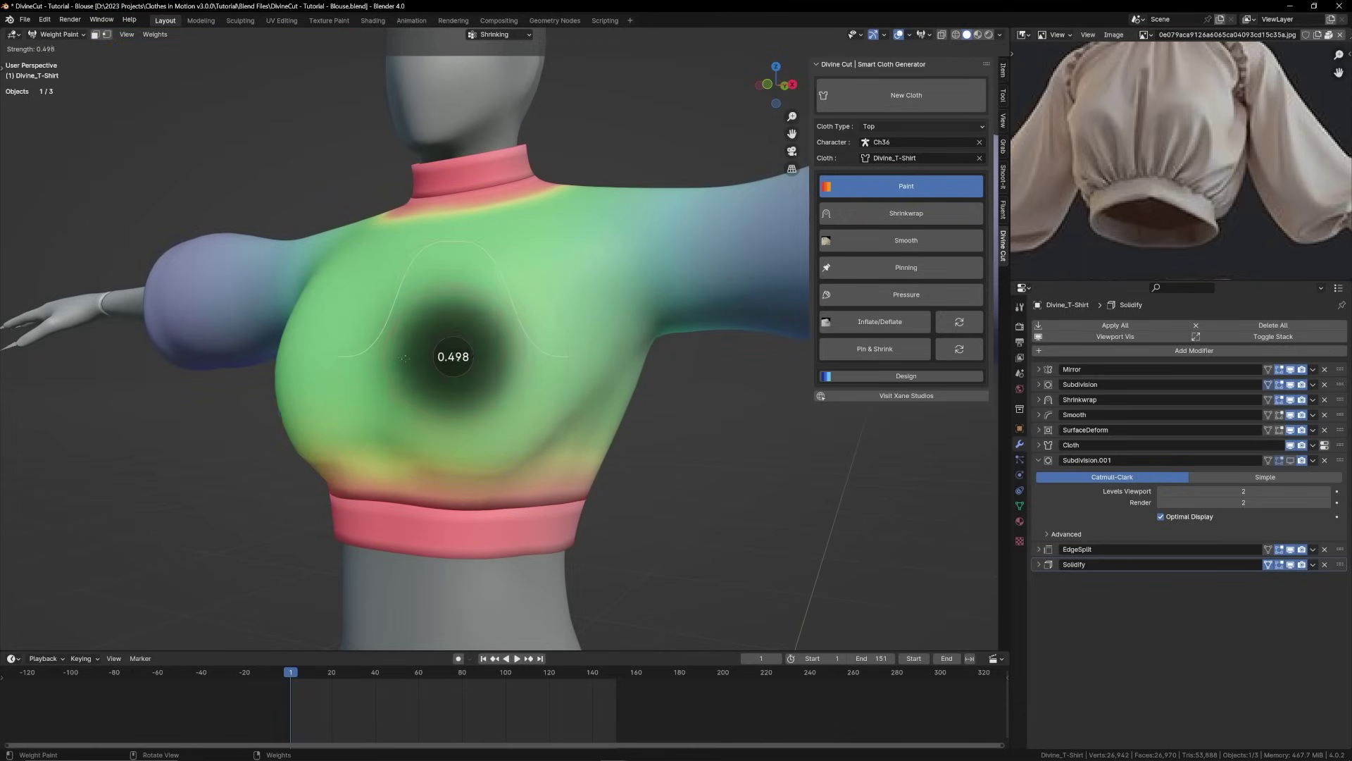
left_click(396, 354)
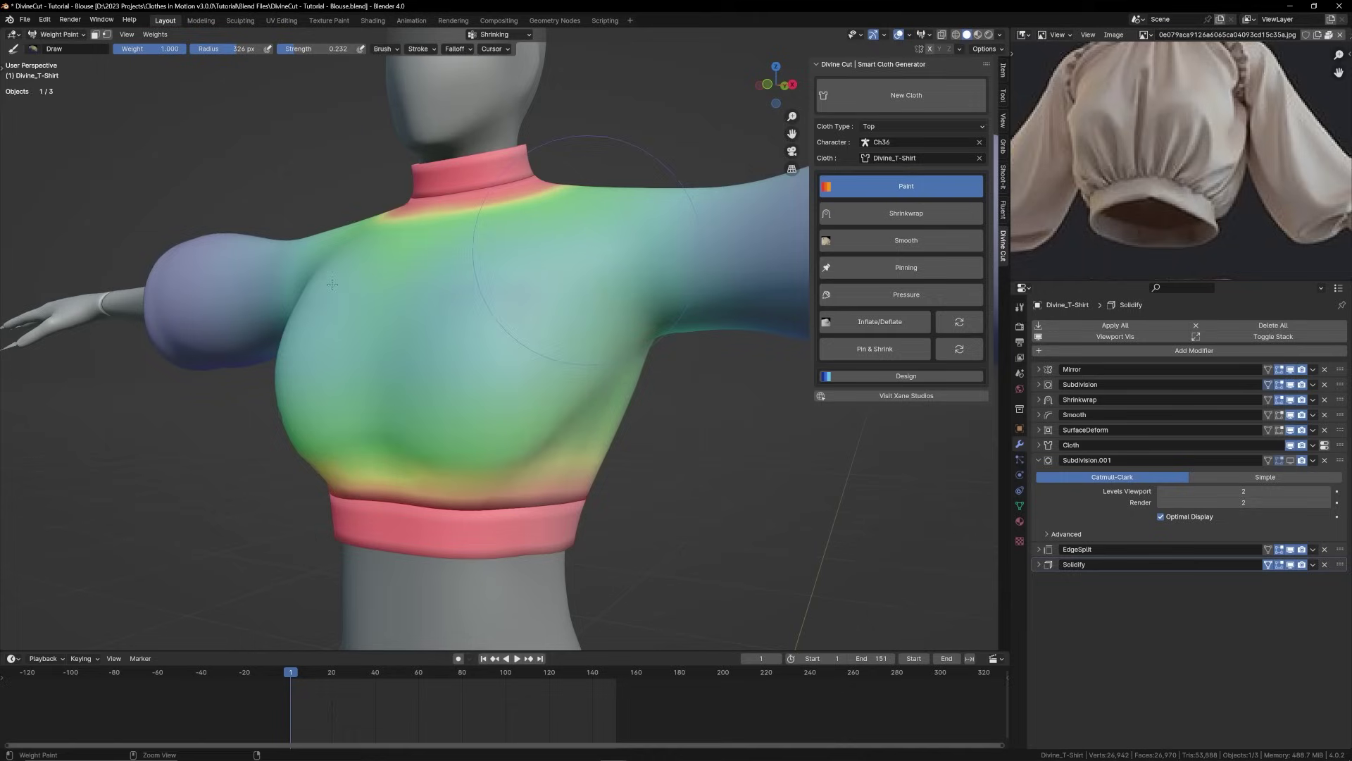
mouse_move(482, 312)
left_mouse_down("ctrl")
mouse_move(431, 404)
mouse_move(384, 421)
left_mouse_up("ctrl")
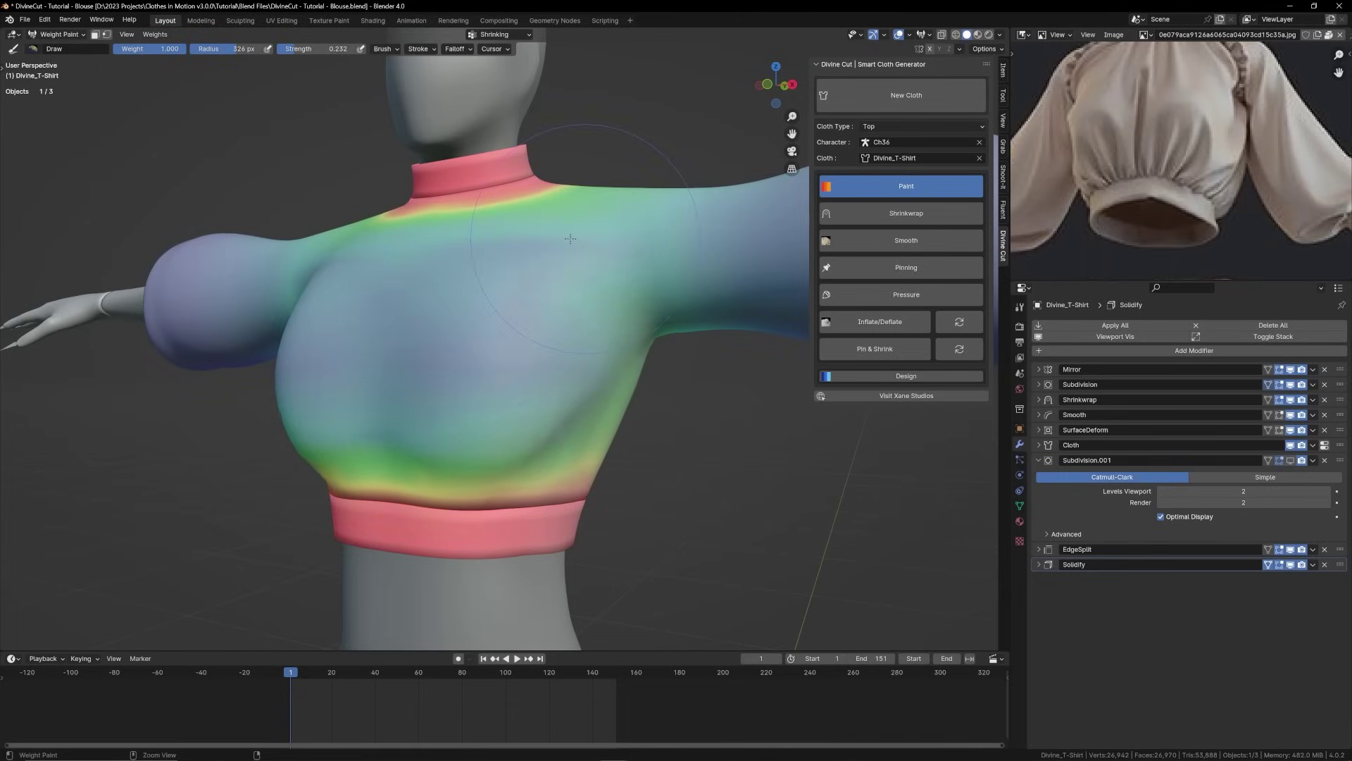
Return to Object Mode and play the cloth simulation to frame 10 to examine how the chest and sleeves drape.
middle_click_drag(571, 240, 587, 291)
key("ctrl+Tab")
middle_click_drag(521, 365, 626, 342)
left_click(527, 362)
scroll(528, 362, "down", 4)
key("shift+space")
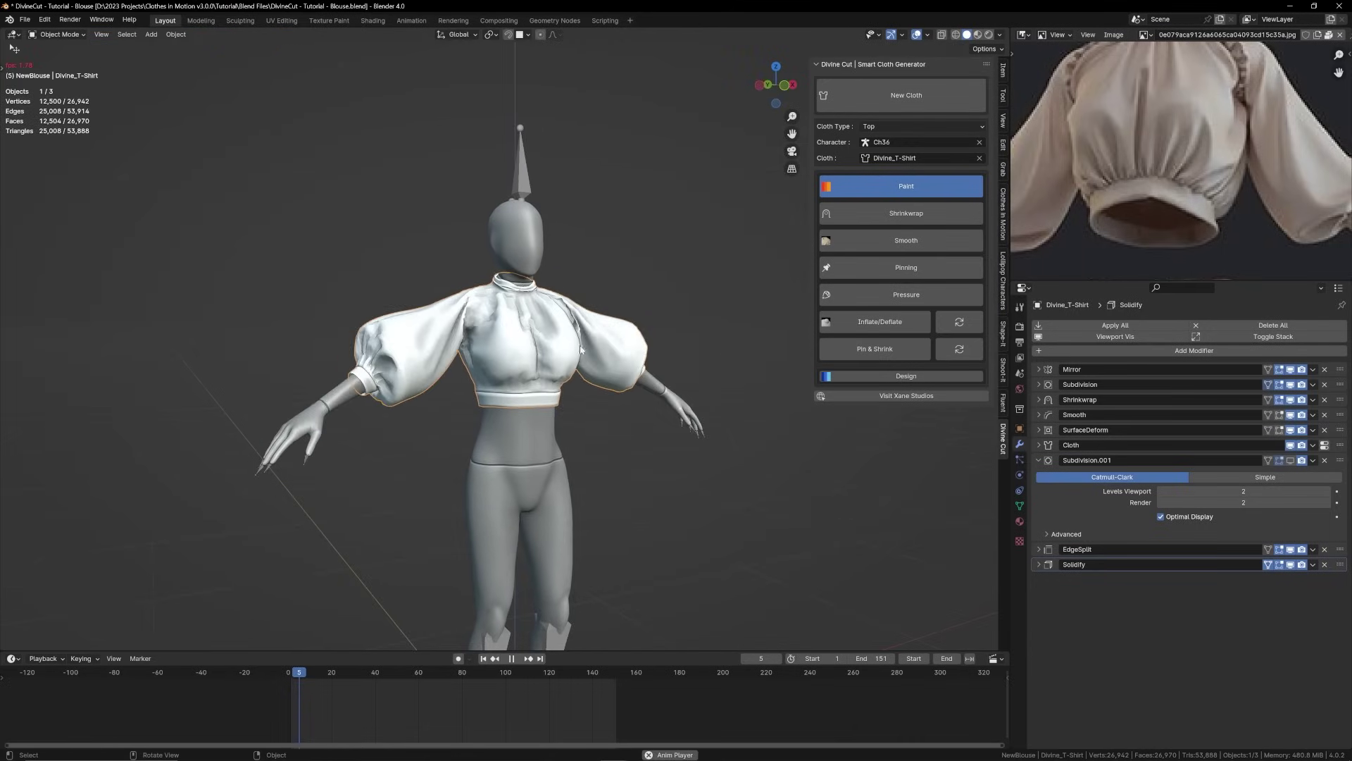
key("space")
scroll(557, 308, "up", 2)
mouse_move(558, 309)
middle_mouse_down()
mouse_move(473, 327)
mouse_move(552, 325)
middle_mouse_up()
key("space")
key("shift+space")
scroll(540, 314, "down", 1)
scroll(552, 325, "up", 1)
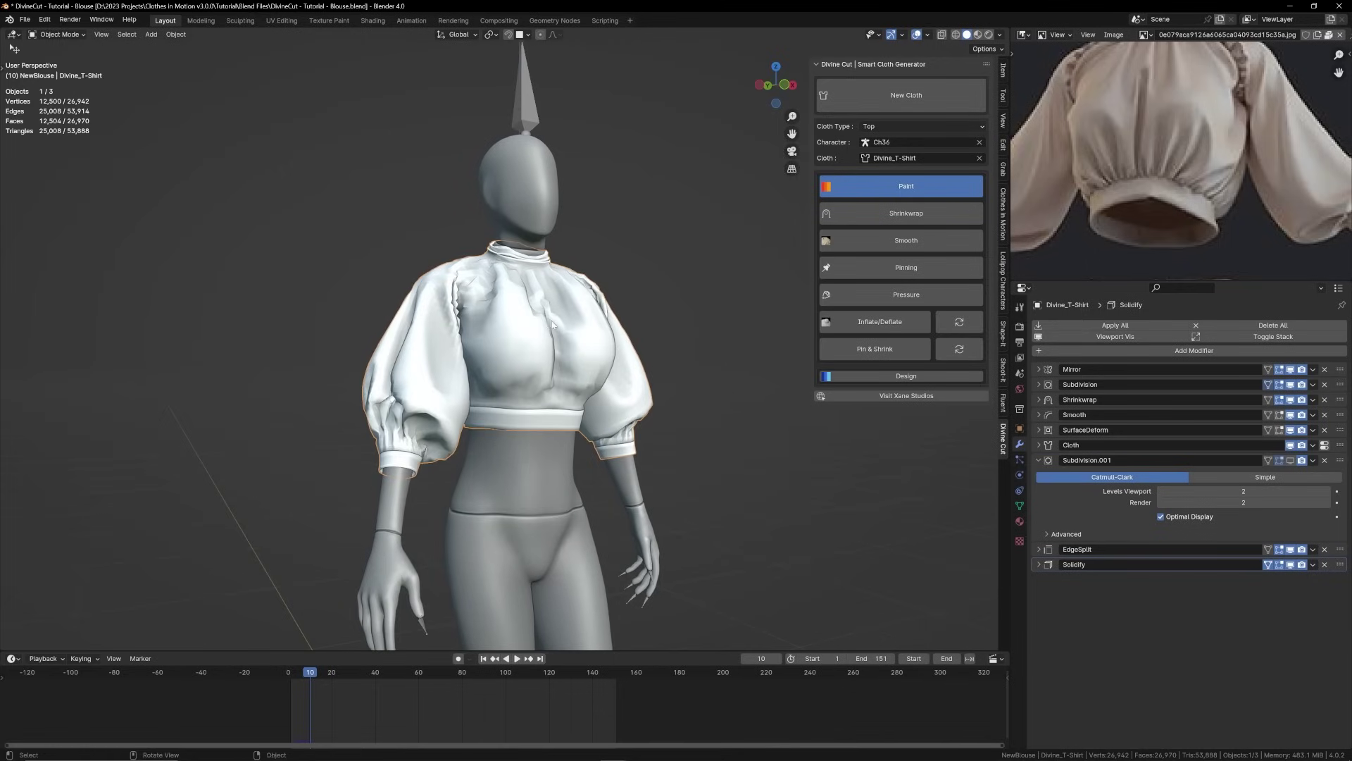
Save the file and raise the first Subdivision modifier's viewport and render levels to 3.
key("ctrl+s")
key("shift+Left")
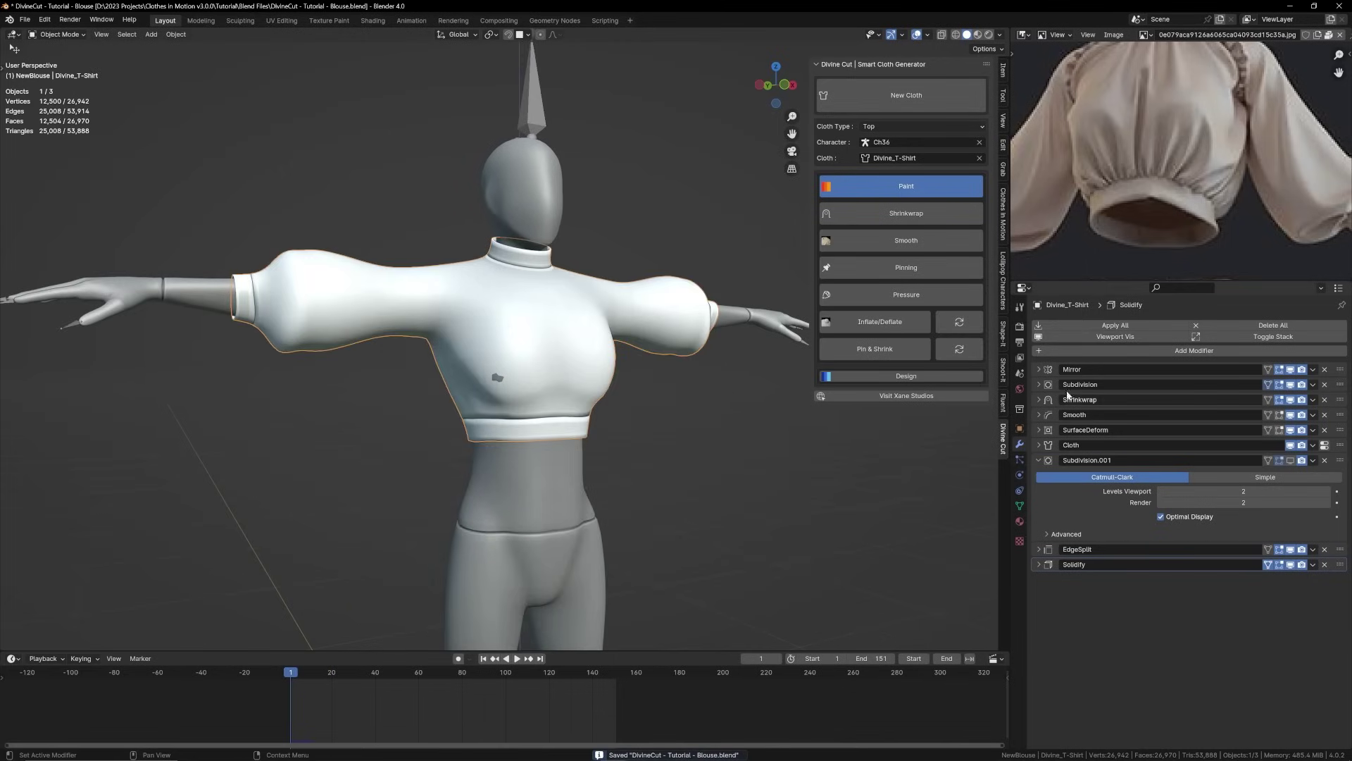
left_click(1039, 385)
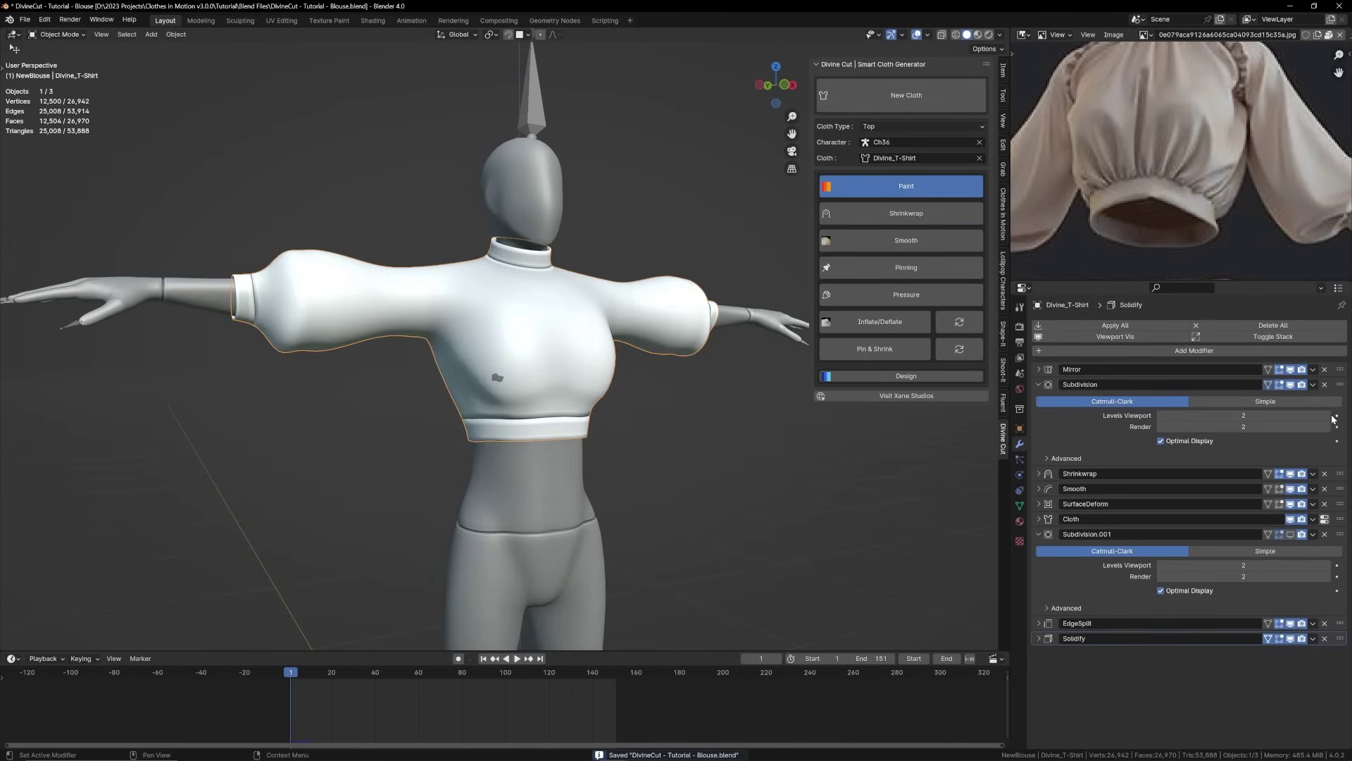
left_click(1329, 415)
left_click(1328, 427)
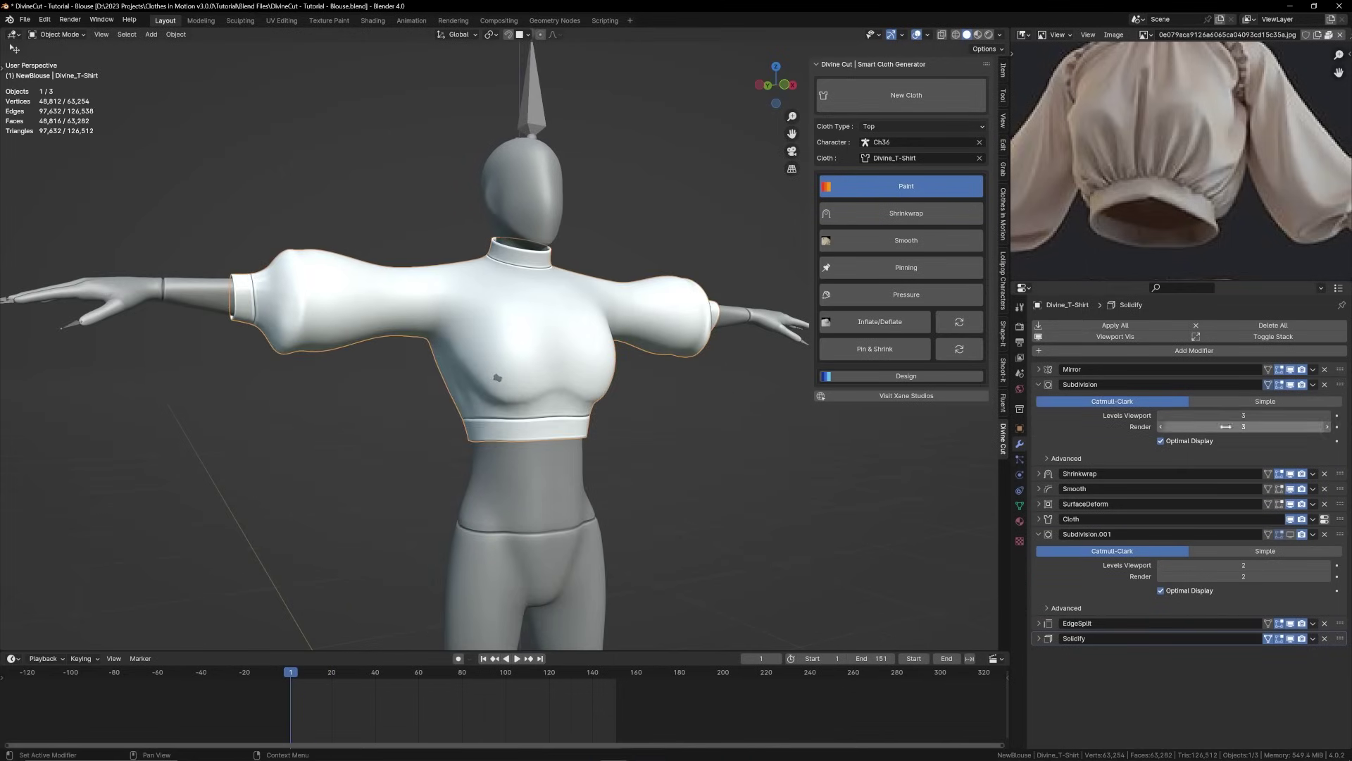
left_click(1039, 384)
left_click(1039, 460)
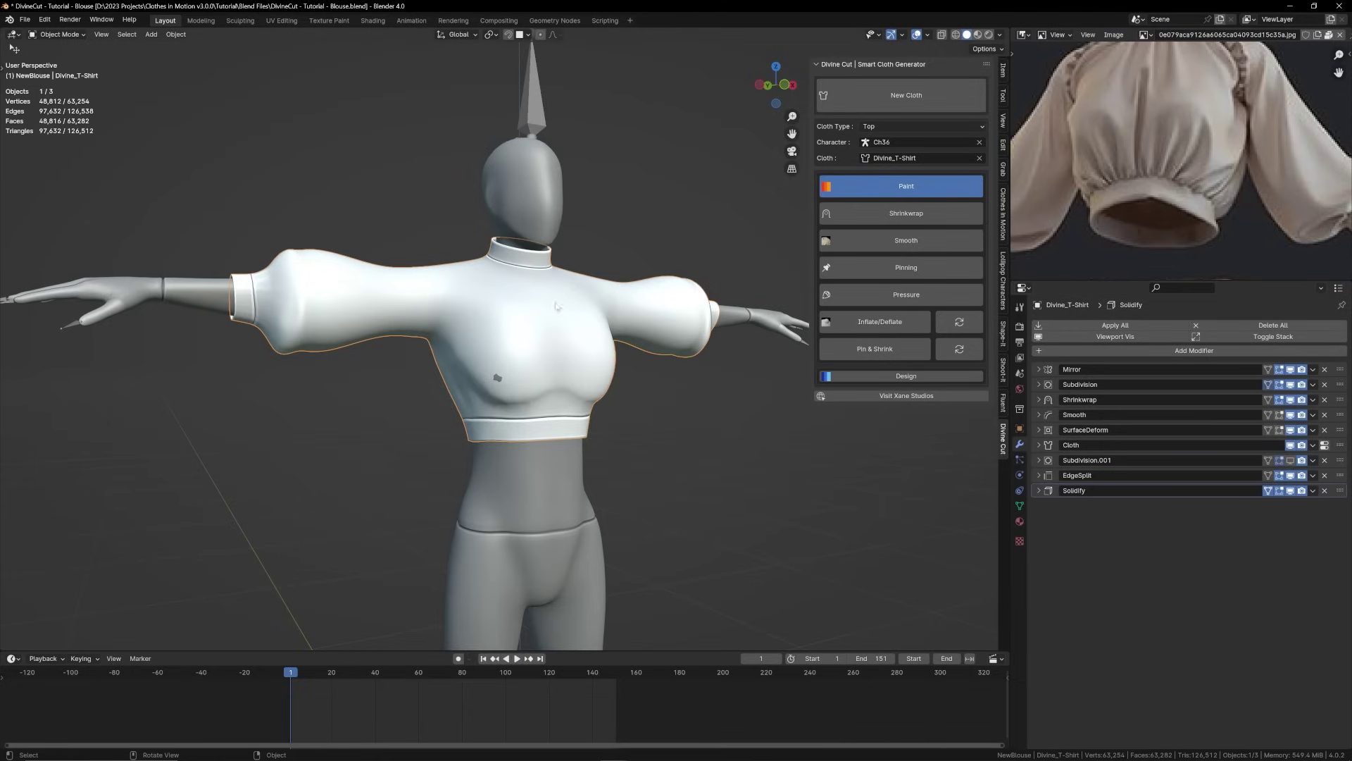
Play the cloth simulation to frame 3 to check the denser mesh, and return to frame 1.
middle_click_drag(556, 305, 222, 310)
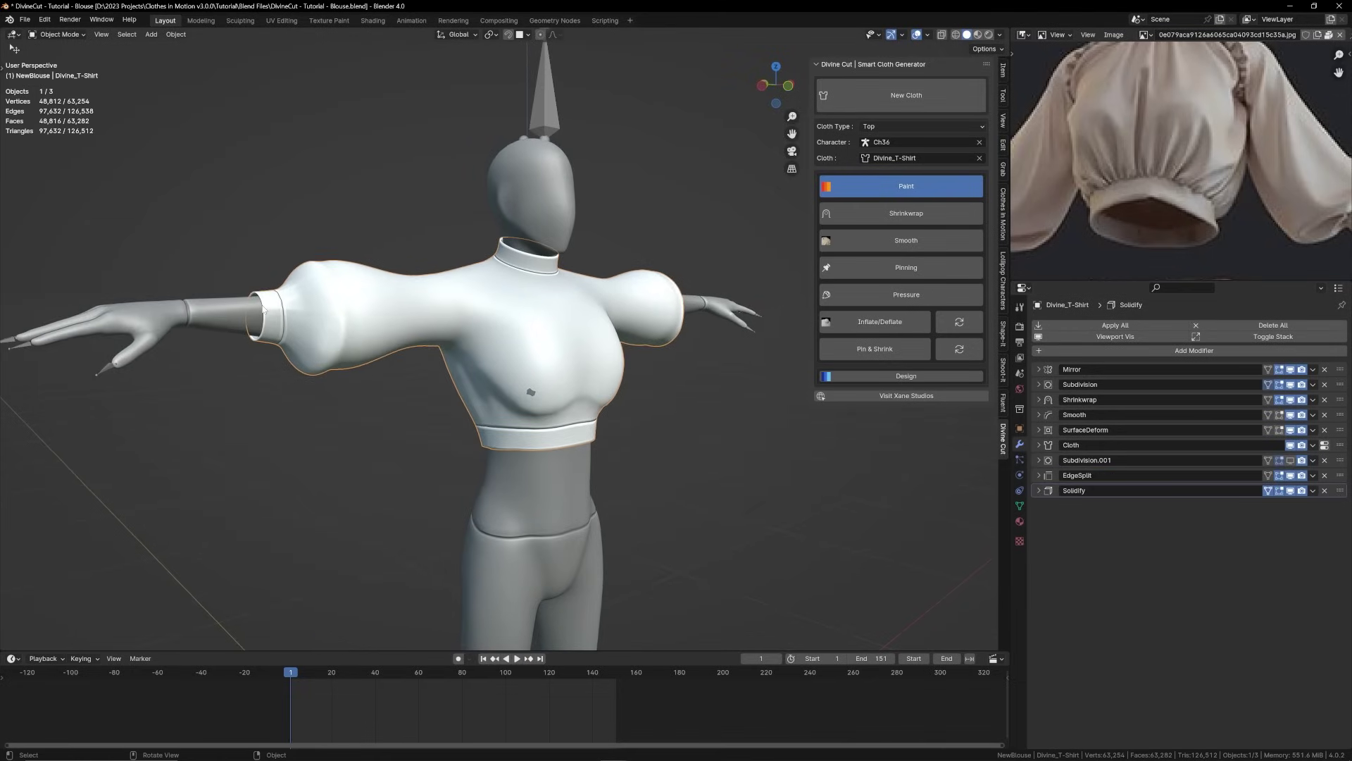
key("space")
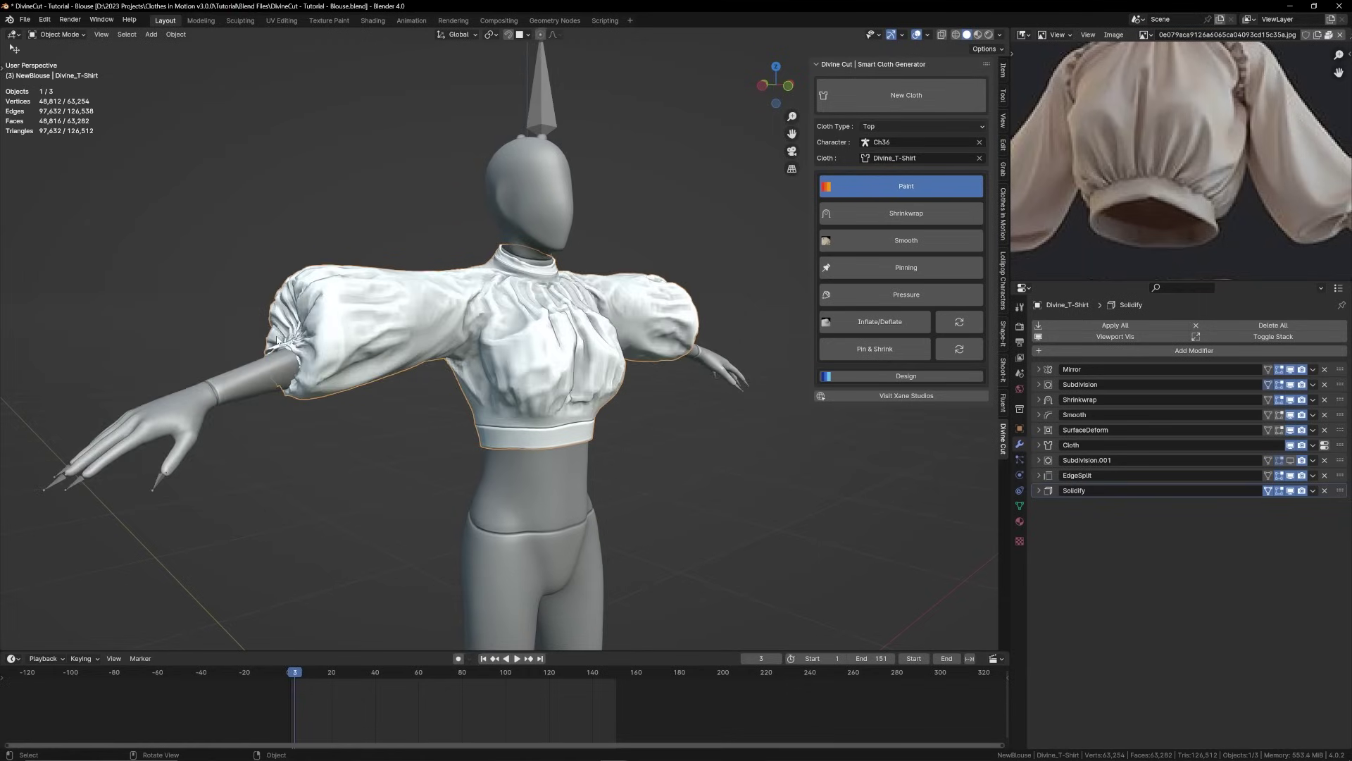
key("shift+Left")
Switch Divine Cut from the Paint options to the Design options and save the file.
left_click(838, 186)
left_click(866, 207)
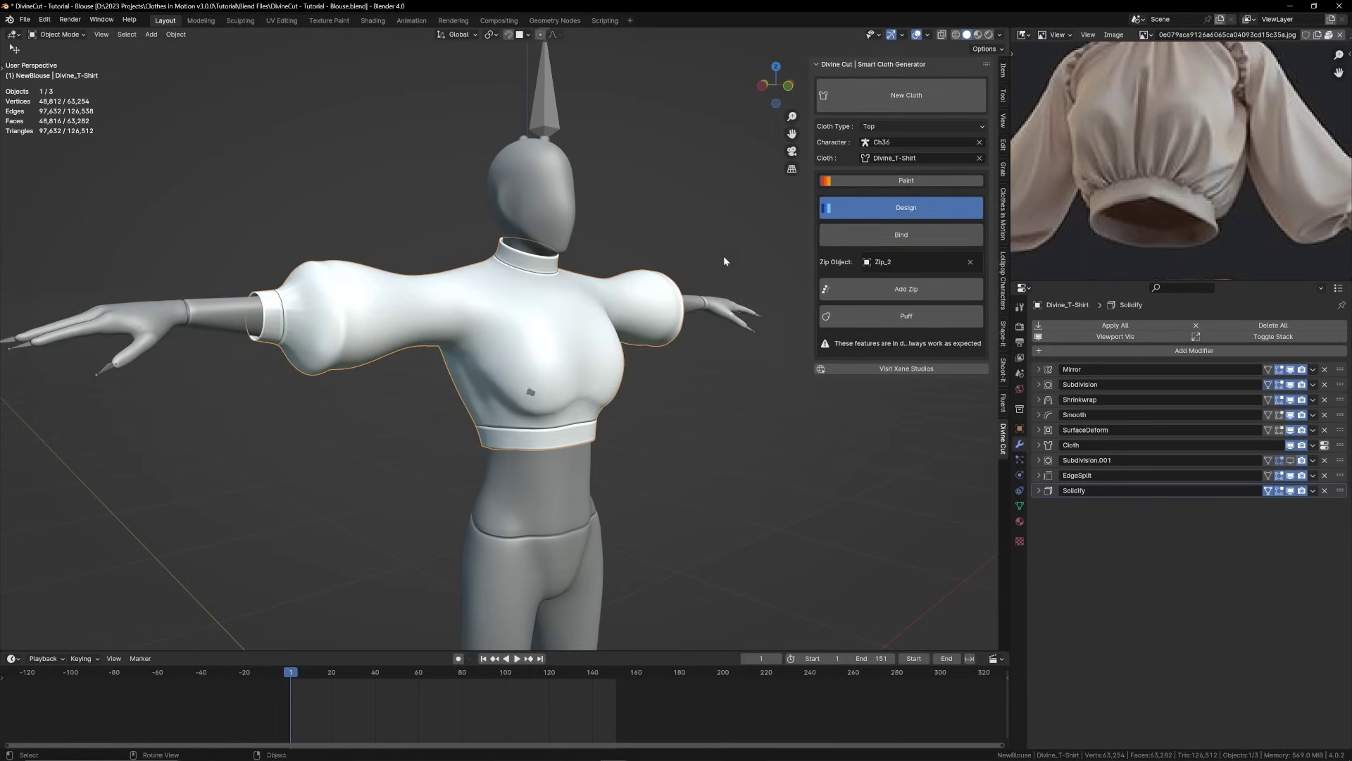
key("ctrl+s")
Play the simulation to frame 15, compare the blouse's folds with the reference's shoulder ruffle, and return to frame 1.
key("n")
scroll(572, 323, "down", 3)
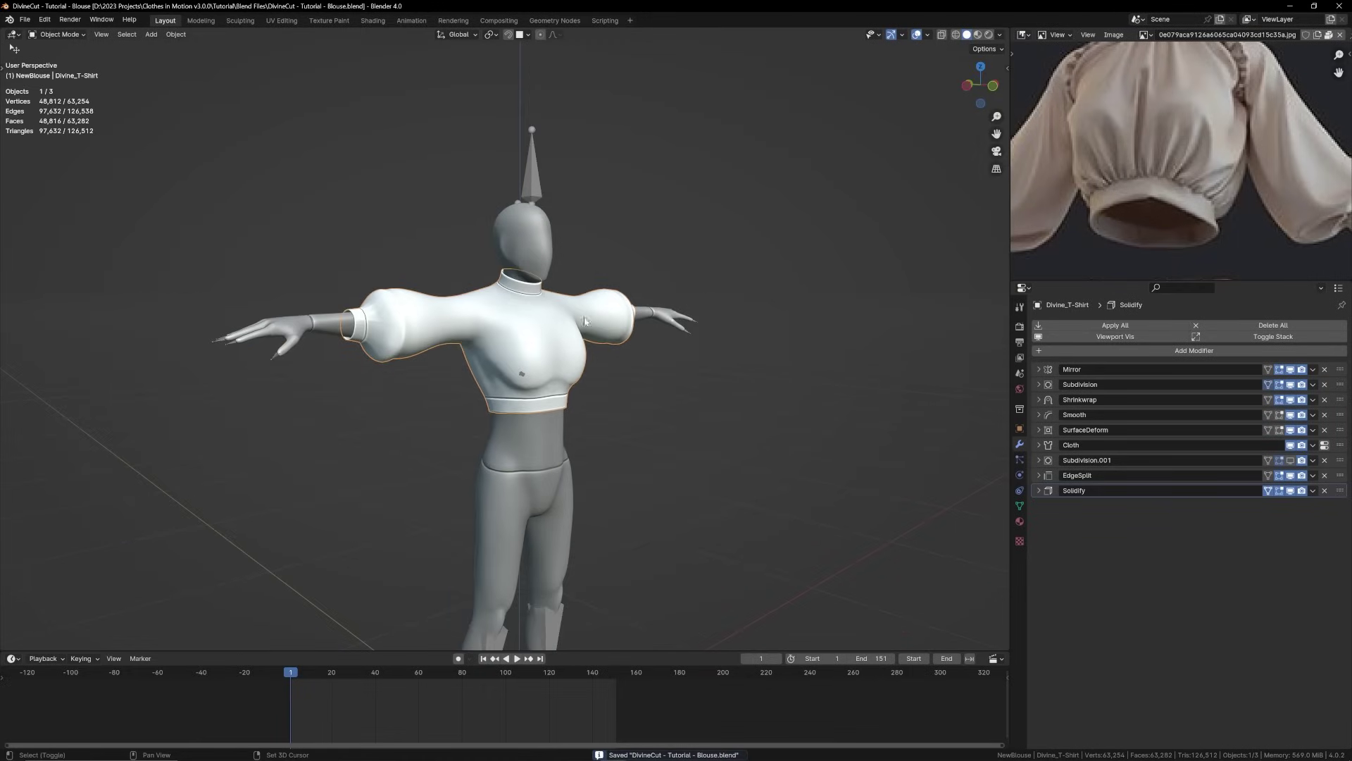
key("space")
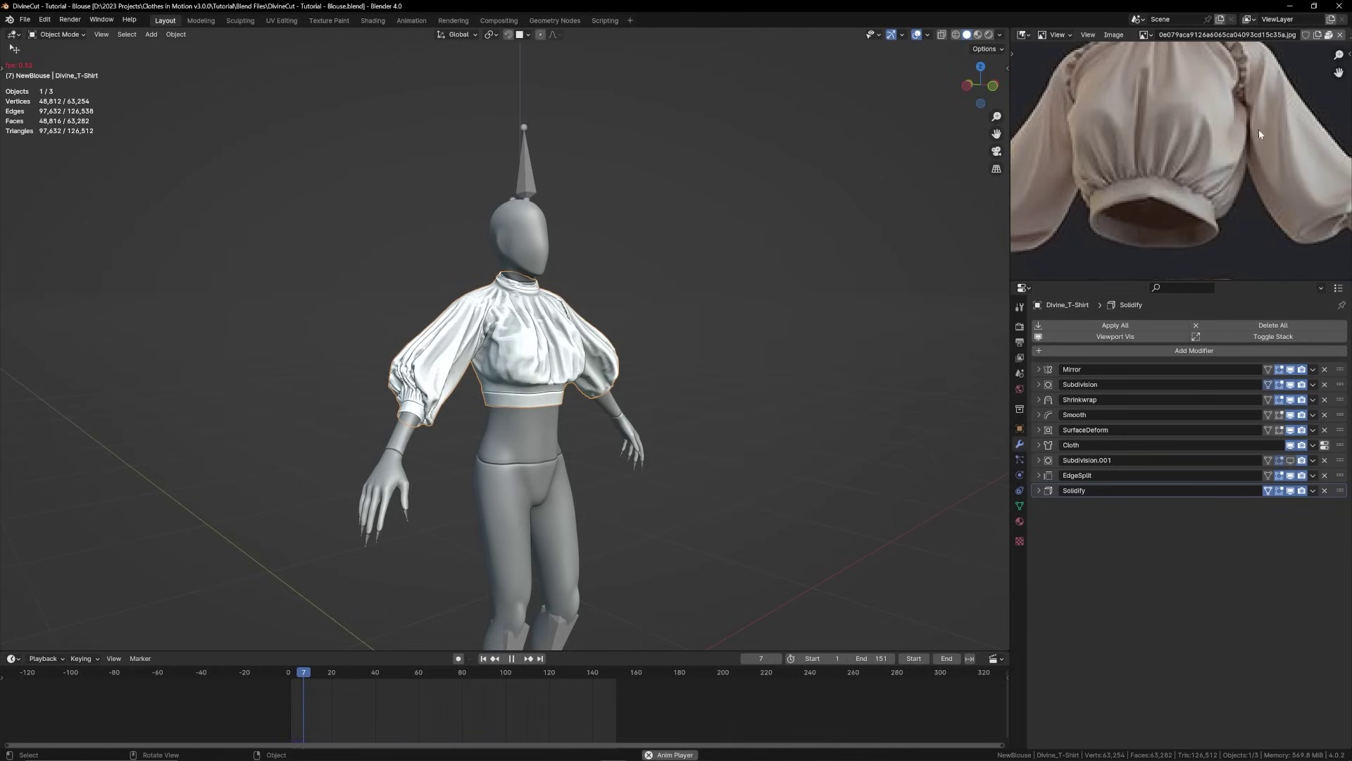
scroll(1257, 120, "up", 6)
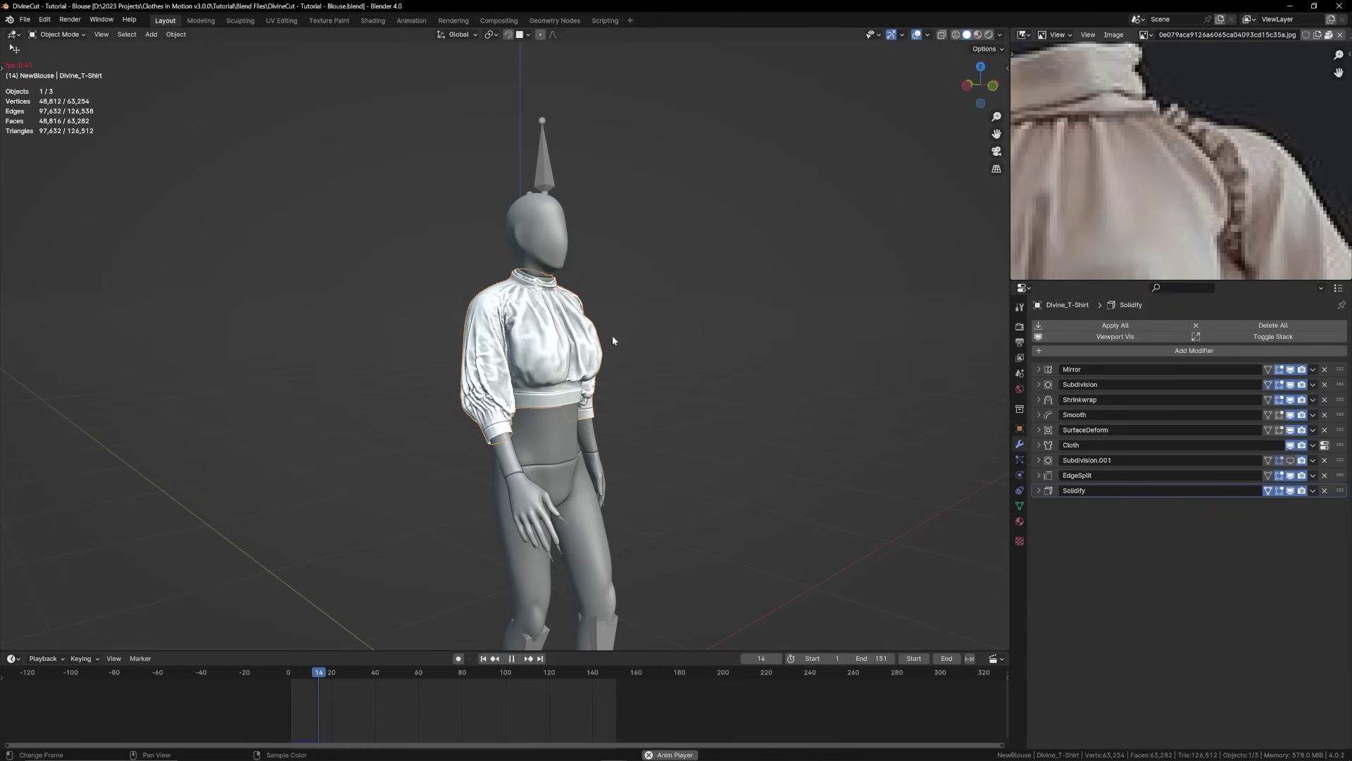
key("space")
middle_click_drag(606, 294, 502, 323)
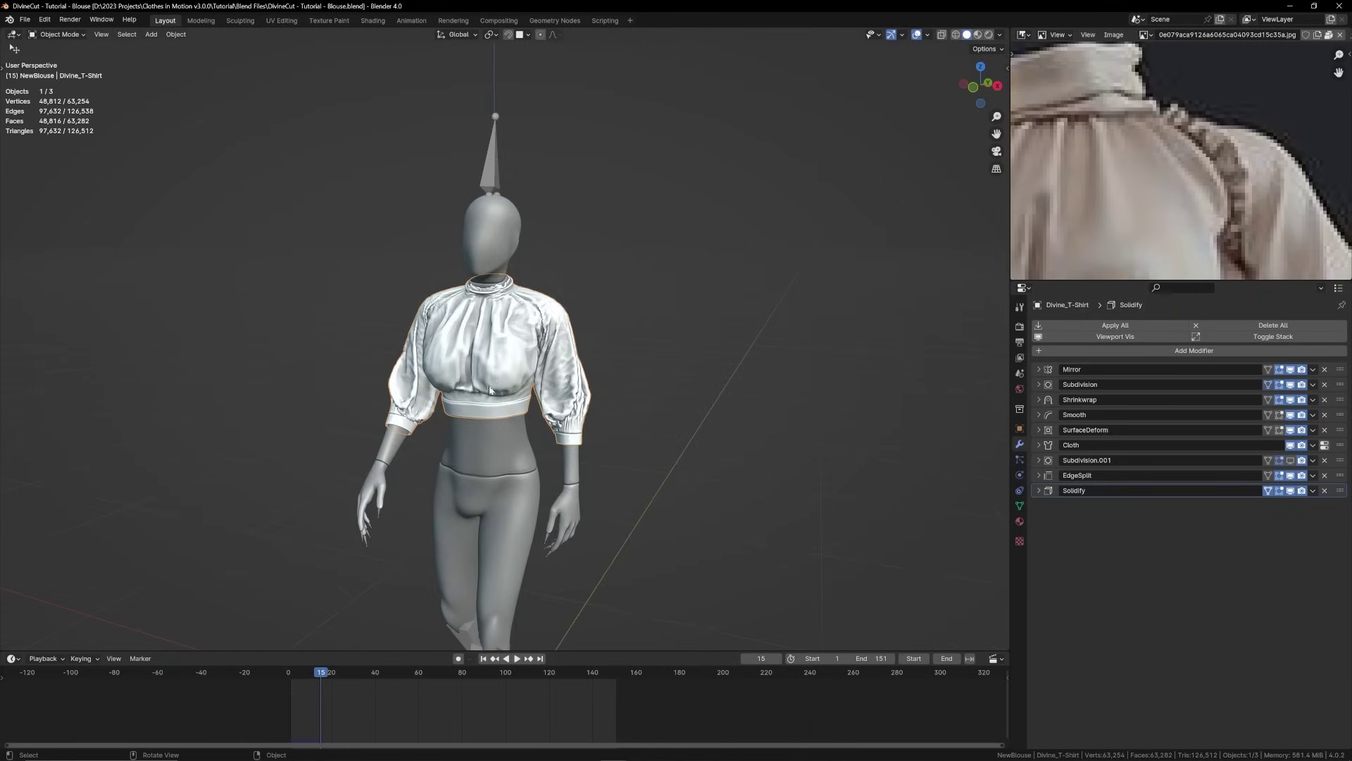
middle_click_drag(491, 390, 557, 378)
scroll(563, 394, "up", 2)
middle_click_drag(599, 430, 657, 459)
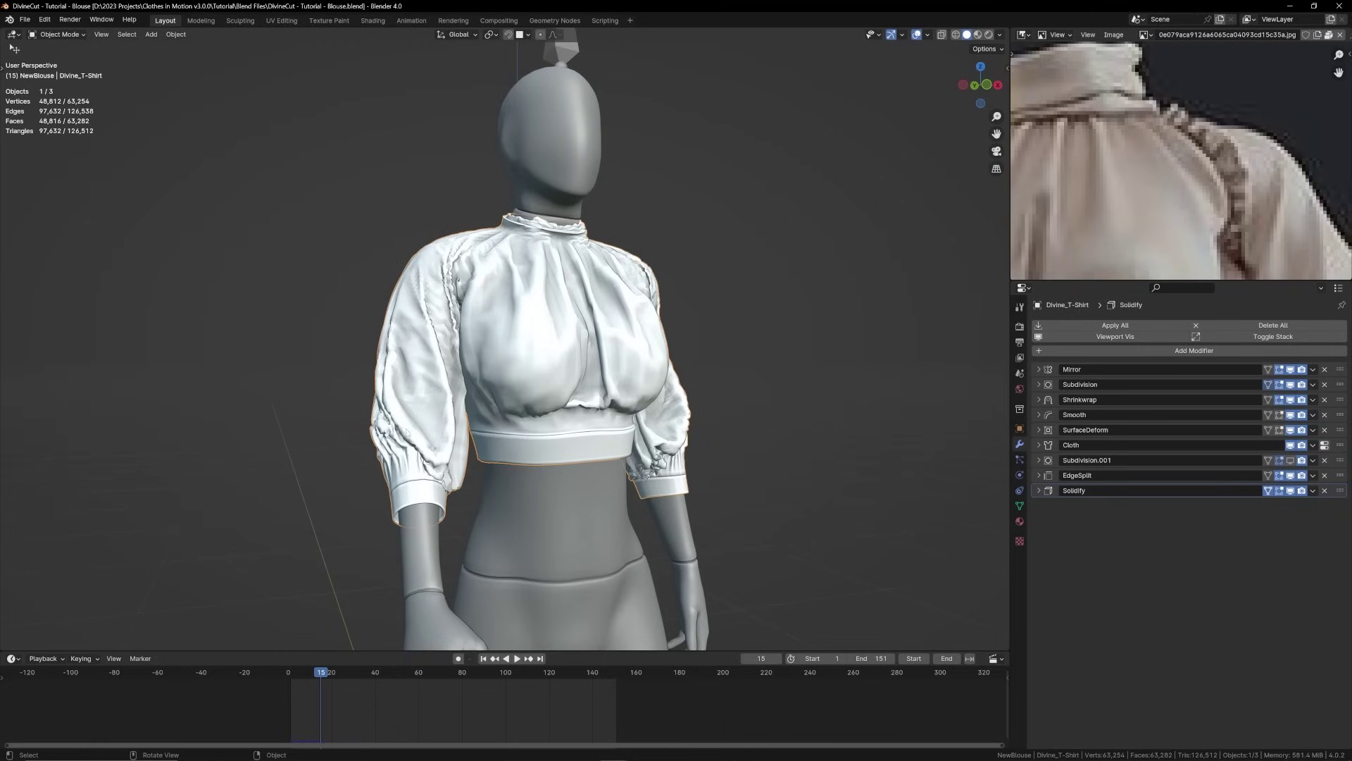
key("shift+Left")
Paint the Pressure group with weight 1.000 on the front of the puffed sleeve, using radius 234 px and strength 0.147.
key("n")
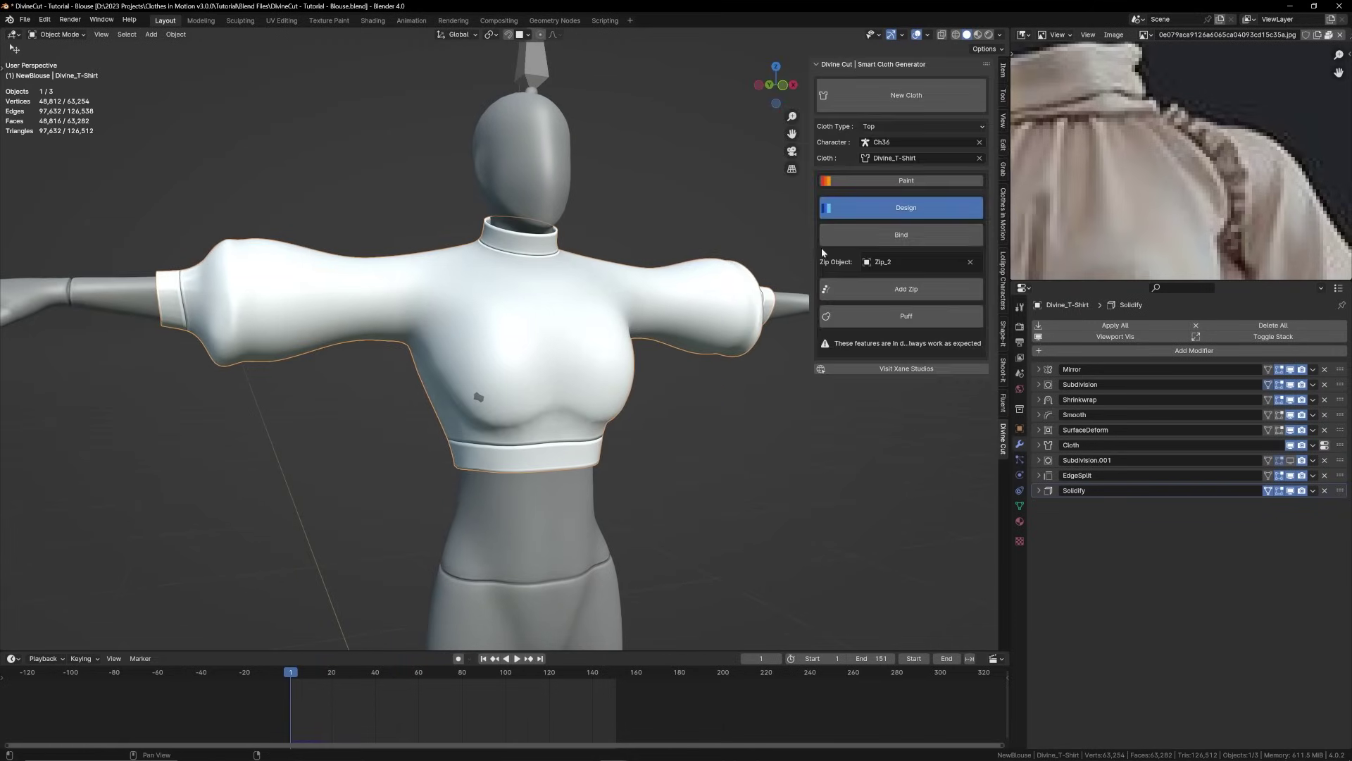
left_click(867, 211)
left_click(901, 181)
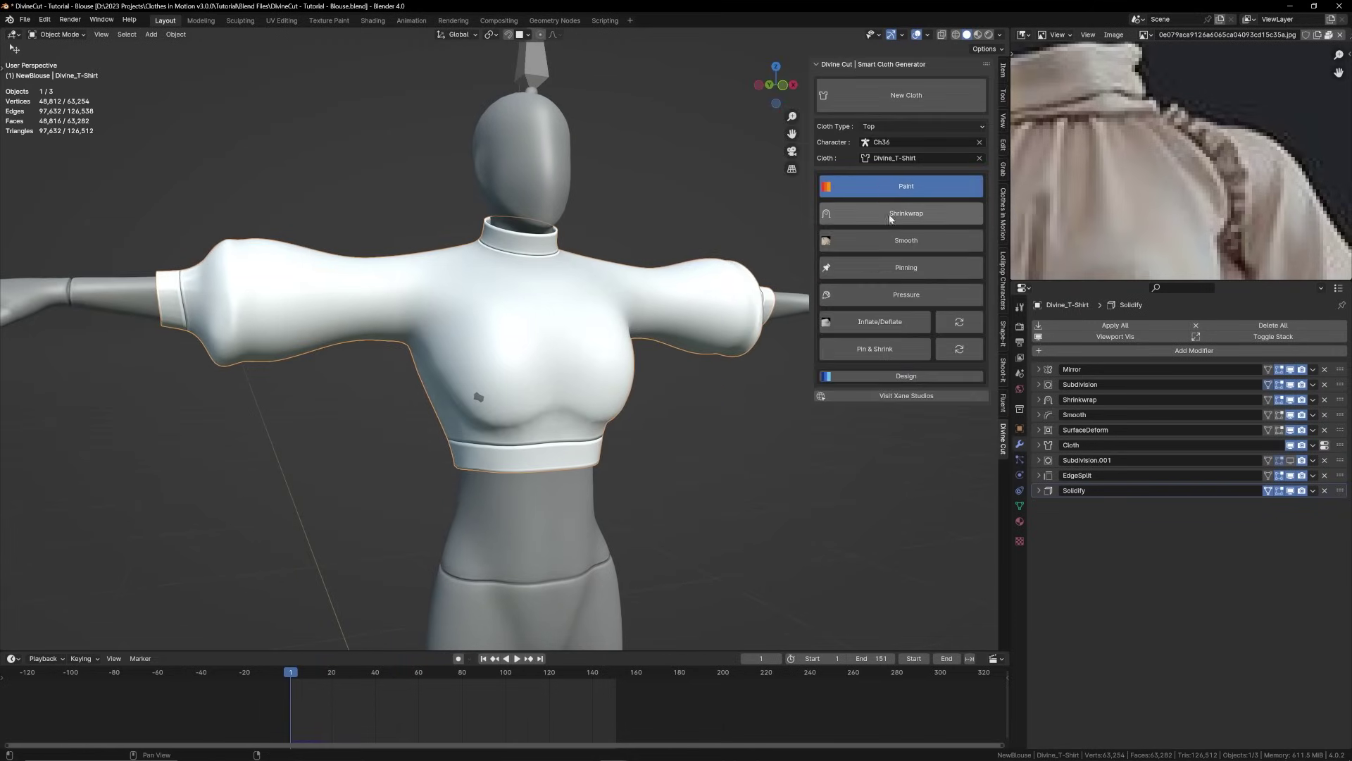
left_click(890, 294)
mouse_move(760, 310)
middle_mouse_down()
mouse_move(607, 314)
mouse_move(651, 308)
middle_mouse_up()
key("shift+f")
left_click(626, 312)
key("f")
left_click(726, 301)
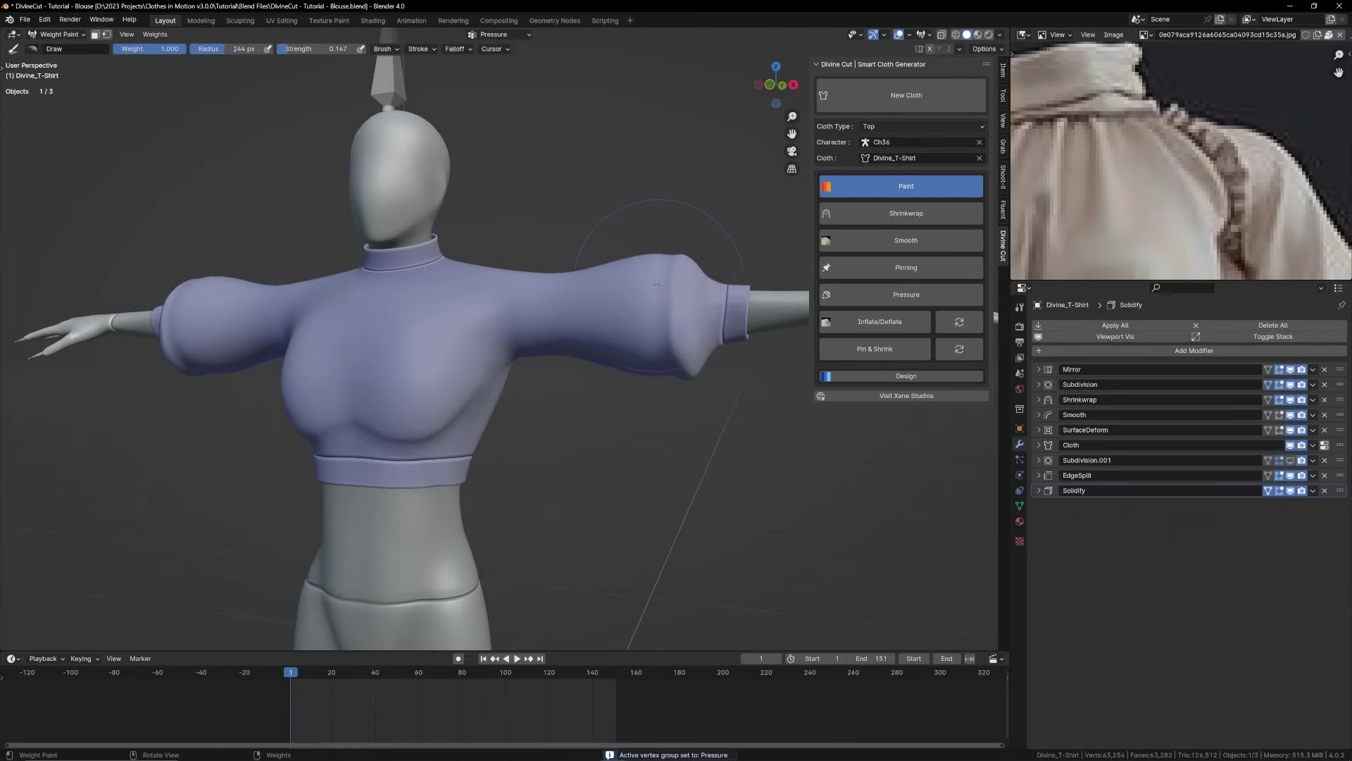
mouse_move(638, 279)
left_mouse_down()
mouse_move(643, 361)
mouse_move(658, 338)
mouse_move(672, 366)
left_mouse_up()
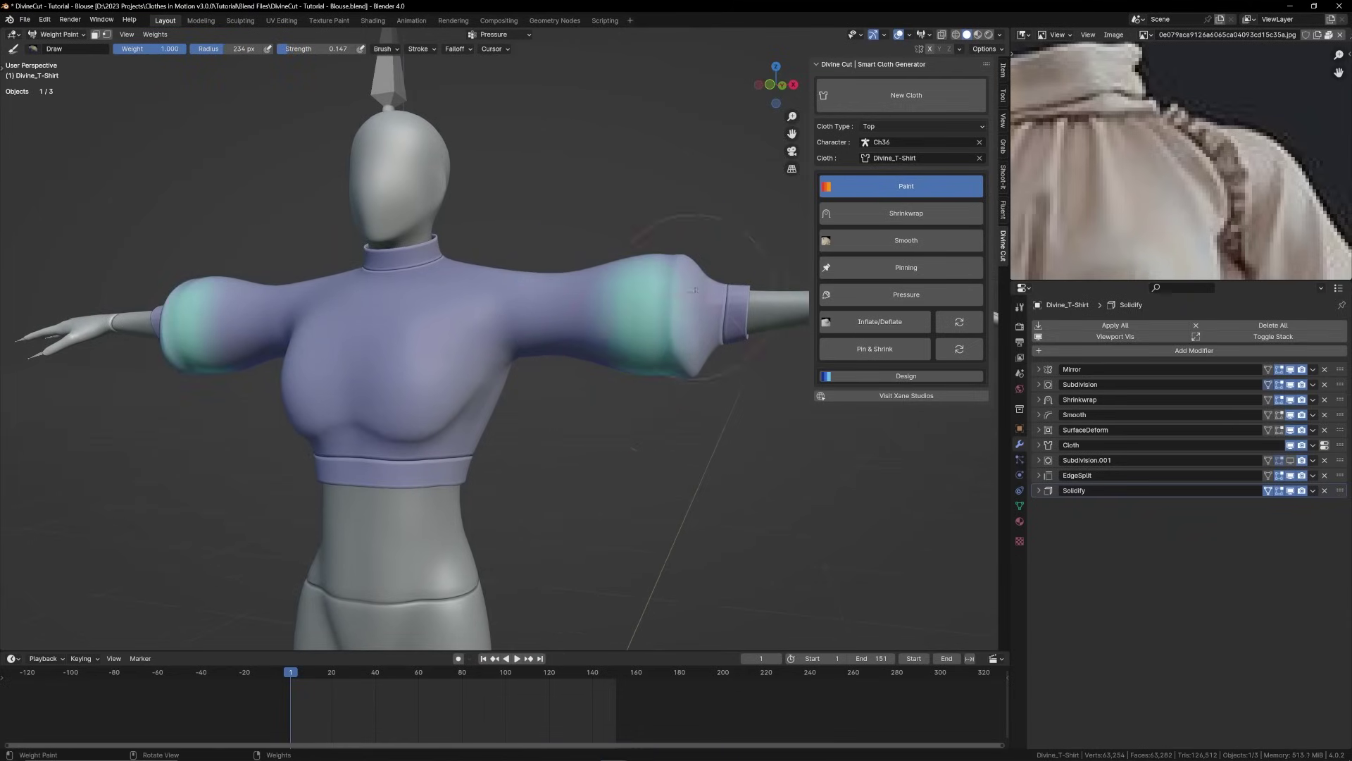
Lower the brush strength to 0.102 and paint Pressure weight over the back and upper side of the puffed sleeve.
mouse_move(704, 293)
middle_mouse_down()
mouse_move(637, 318)
mouse_move(358, 332)
middle_mouse_up()
key("shift+f")
left_click(623, 310)
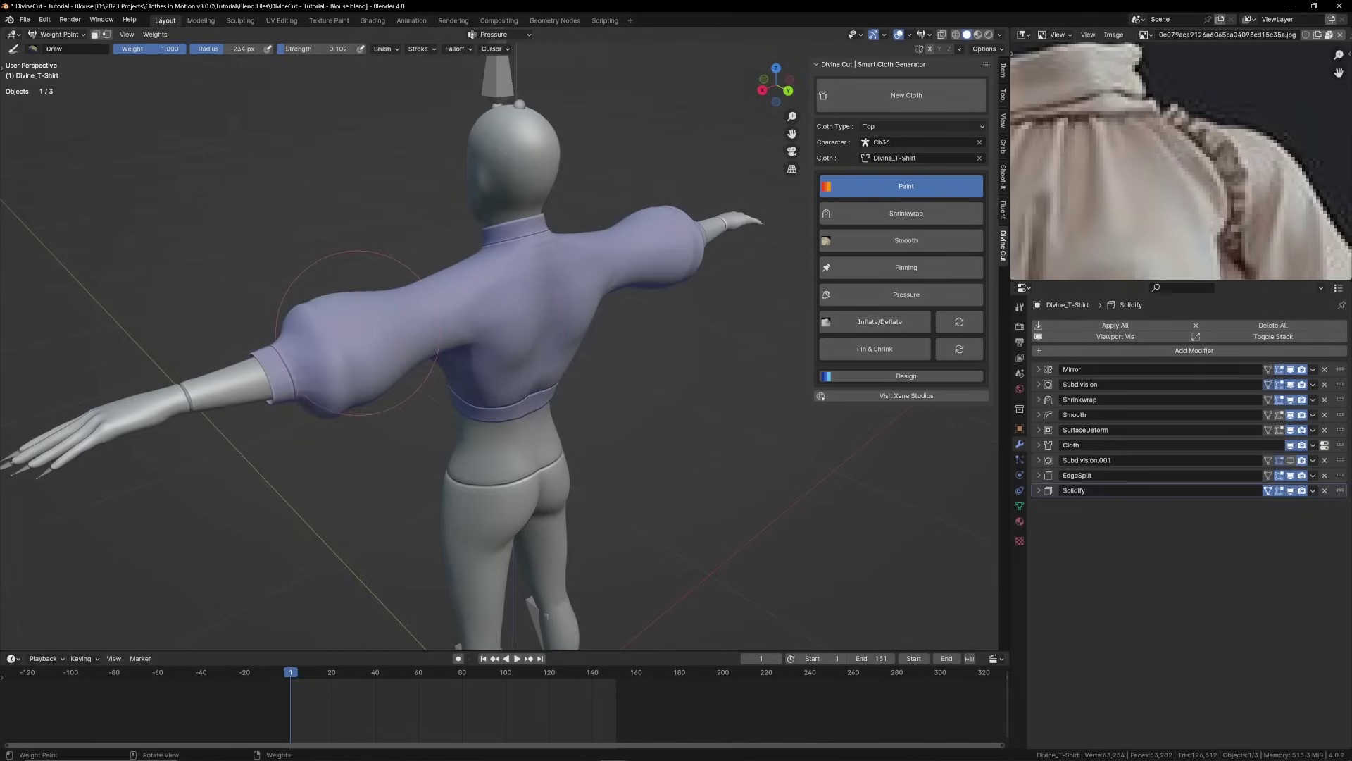
left_click_drag(343, 310, 343, 415)
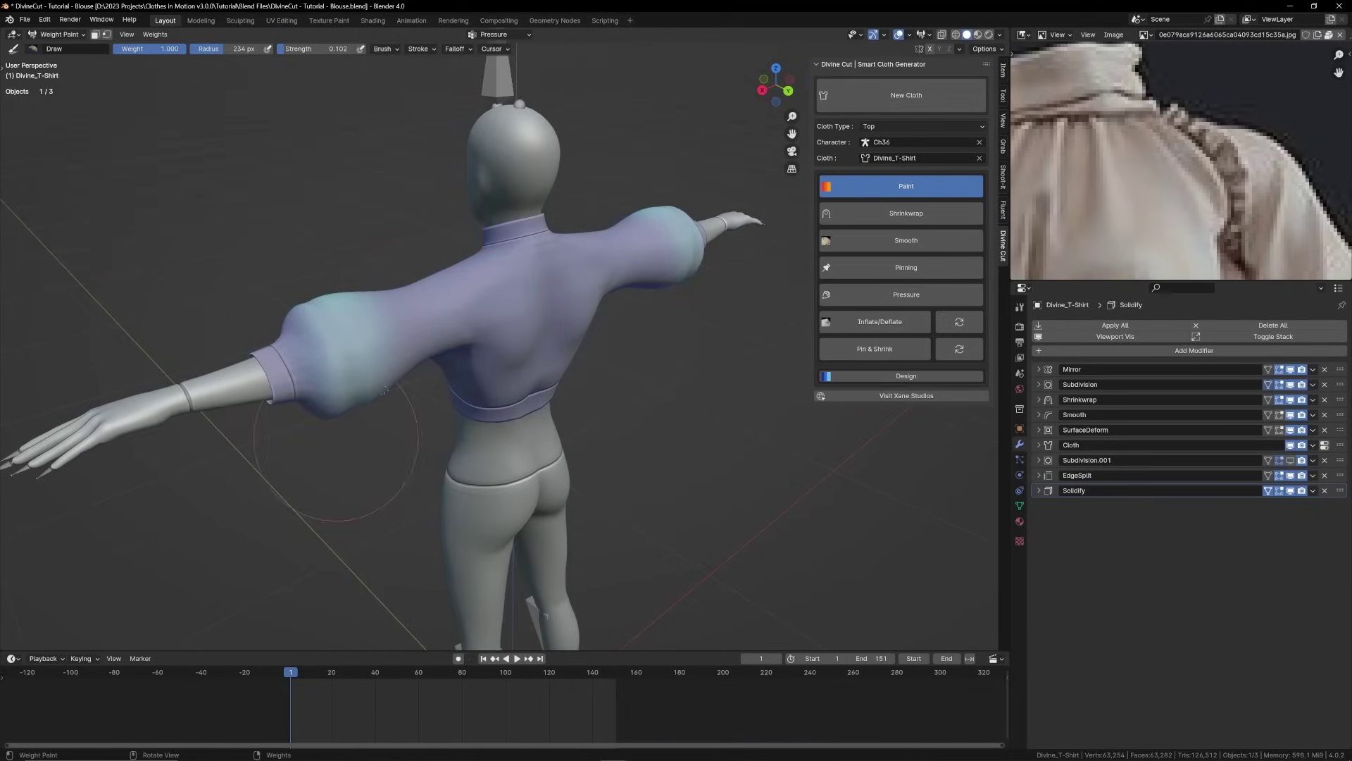
middle_click_drag(360, 329, 332, 252)
mouse_move(405, 276)
left_mouse_down()
mouse_move(417, 315)
mouse_move(388, 360)
left_mouse_up()
Build up the Pressure weight on the cuff-facing side of the sleeve and extend it along the sleeve's back.
middle_click_drag(469, 343, 645, 362)
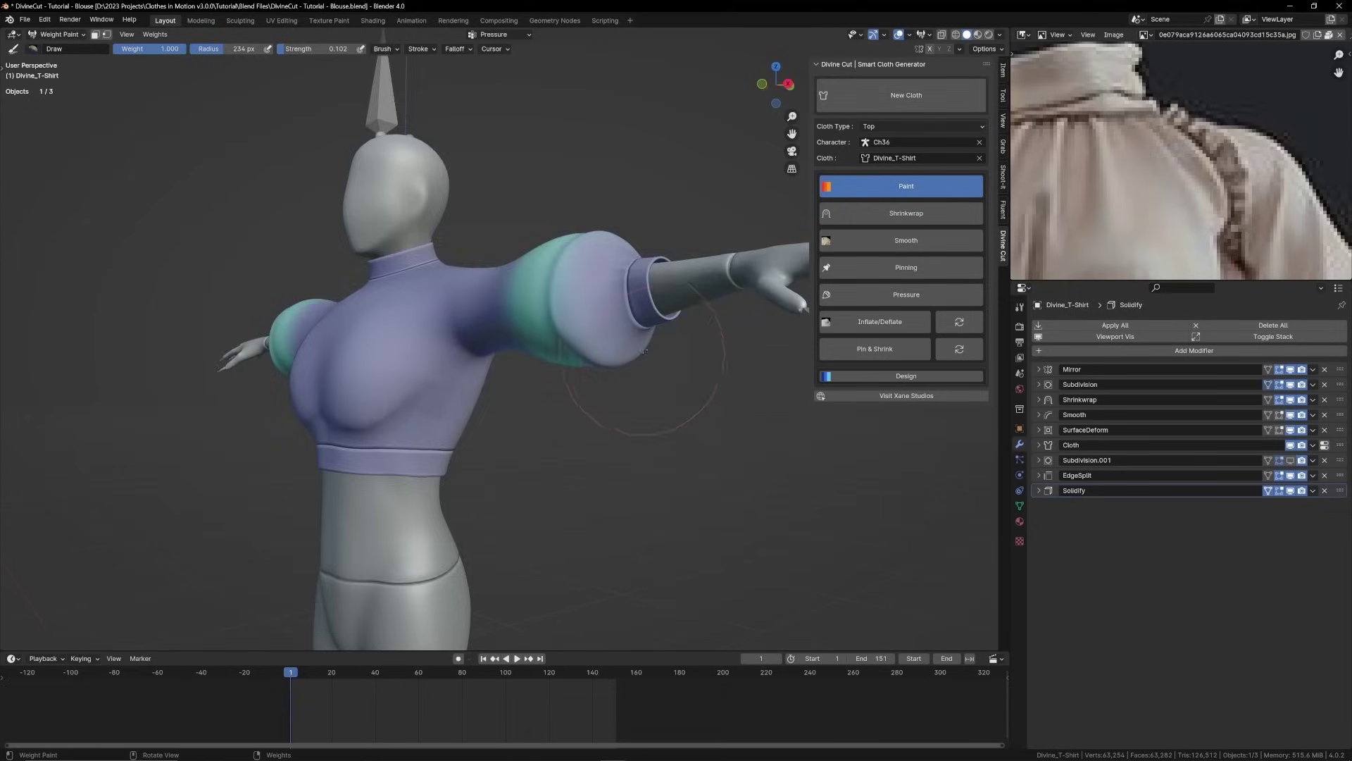
mouse_move(574, 272)
middle_mouse_down()
mouse_move(595, 236)
mouse_move(569, 242)
middle_mouse_up()
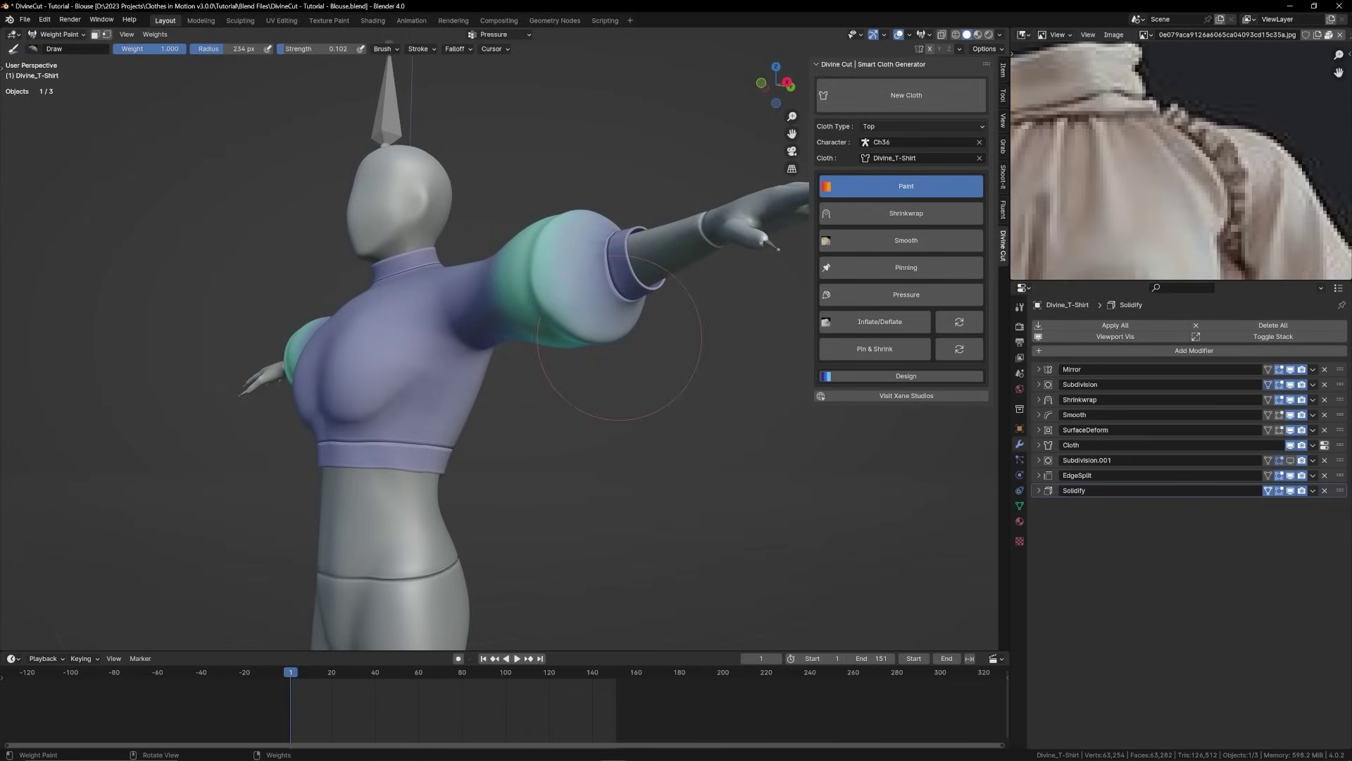
left_click(568, 297)
mouse_move(568, 296)
middle_mouse_down()
mouse_move(628, 301)
mouse_move(539, 243)
mouse_move(575, 255)
mouse_move(507, 363)
mouse_move(395, 305)
middle_mouse_up()
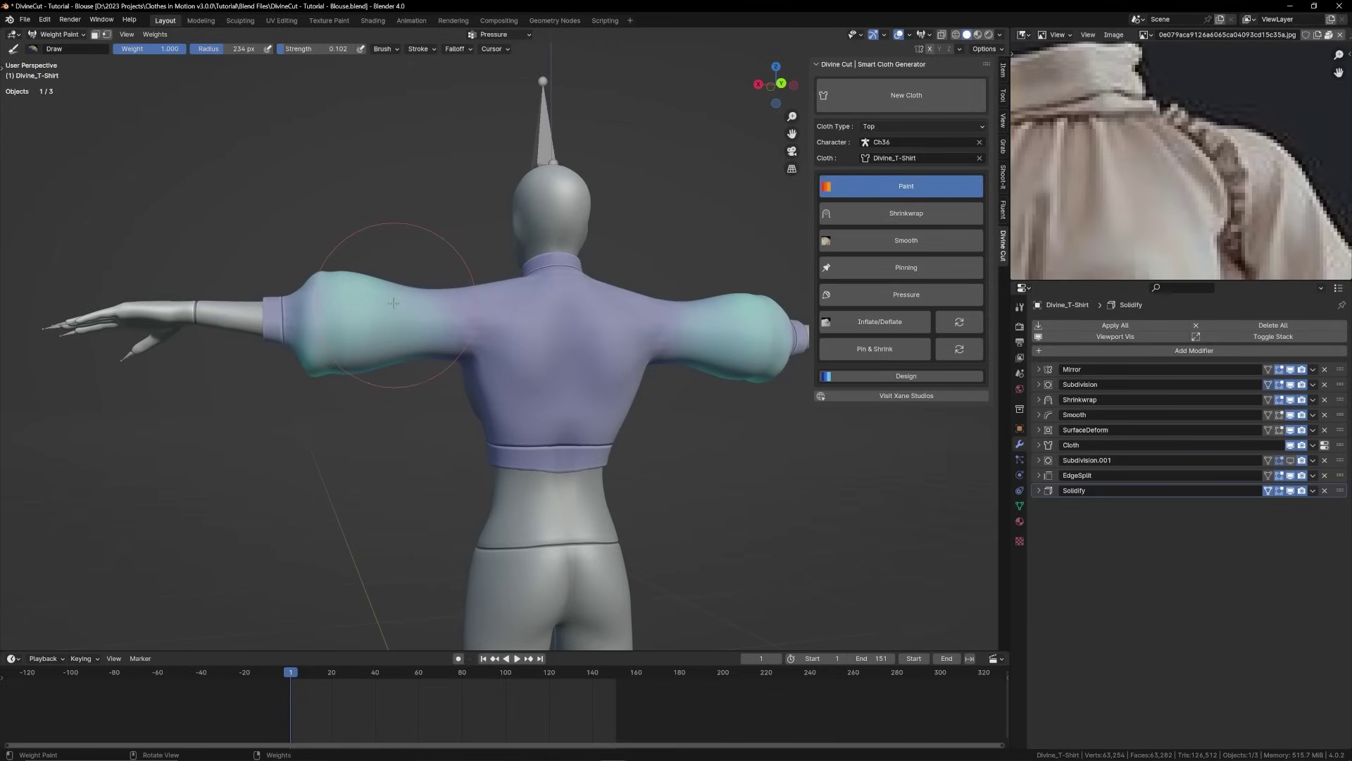
mouse_move(394, 304)
left_mouse_down()
mouse_move(323, 304)
mouse_move(321, 333)
left_mouse_up()
Strengthen the Pressure weight on the top of the sleeve and across its front toward the upper arm.
middle_click_drag(321, 387, 448, 378)
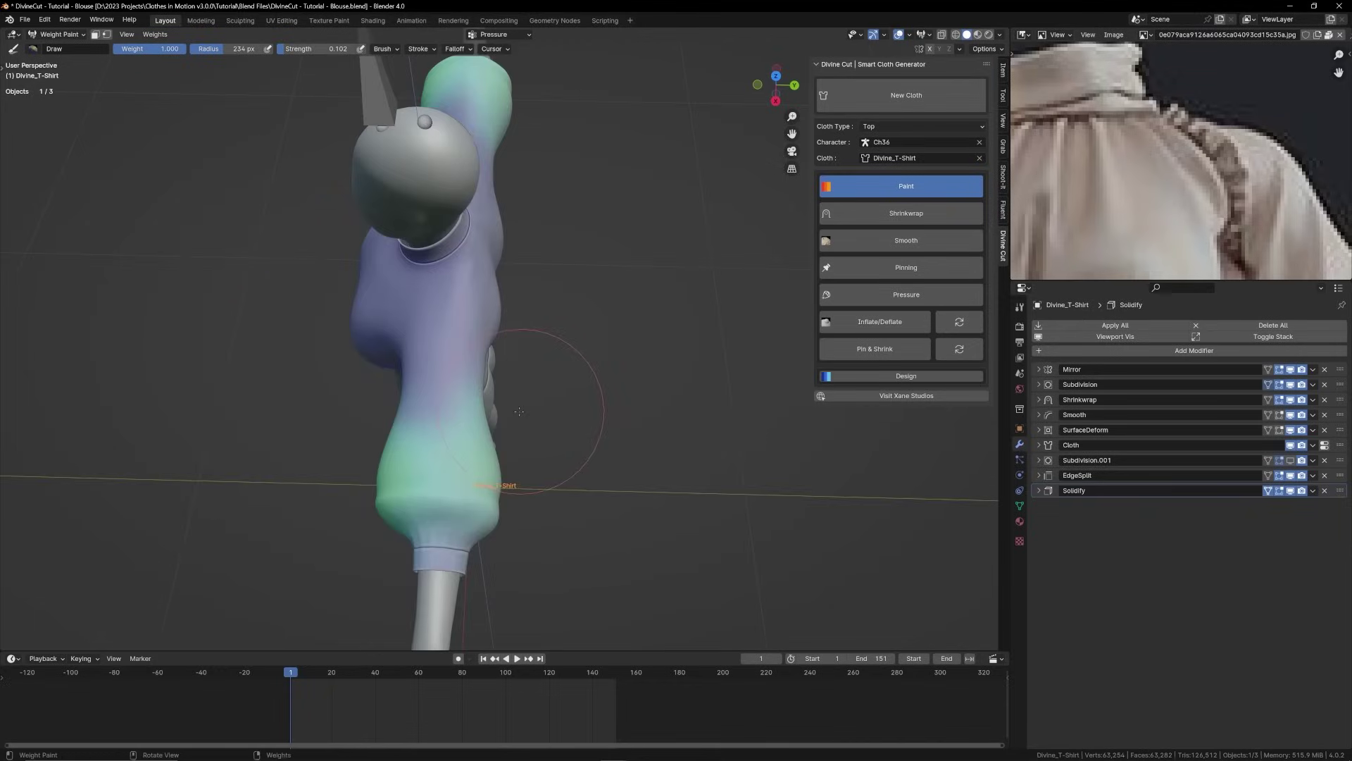
left_click_drag(449, 380, 433, 408)
mouse_move(521, 458)
middle_mouse_down()
mouse_move(387, 388)
mouse_move(368, 334)
mouse_move(106, 344)
middle_mouse_up()
middle_click_drag(240, 338, 556, 317)
left_click_drag(587, 296, 614, 297)
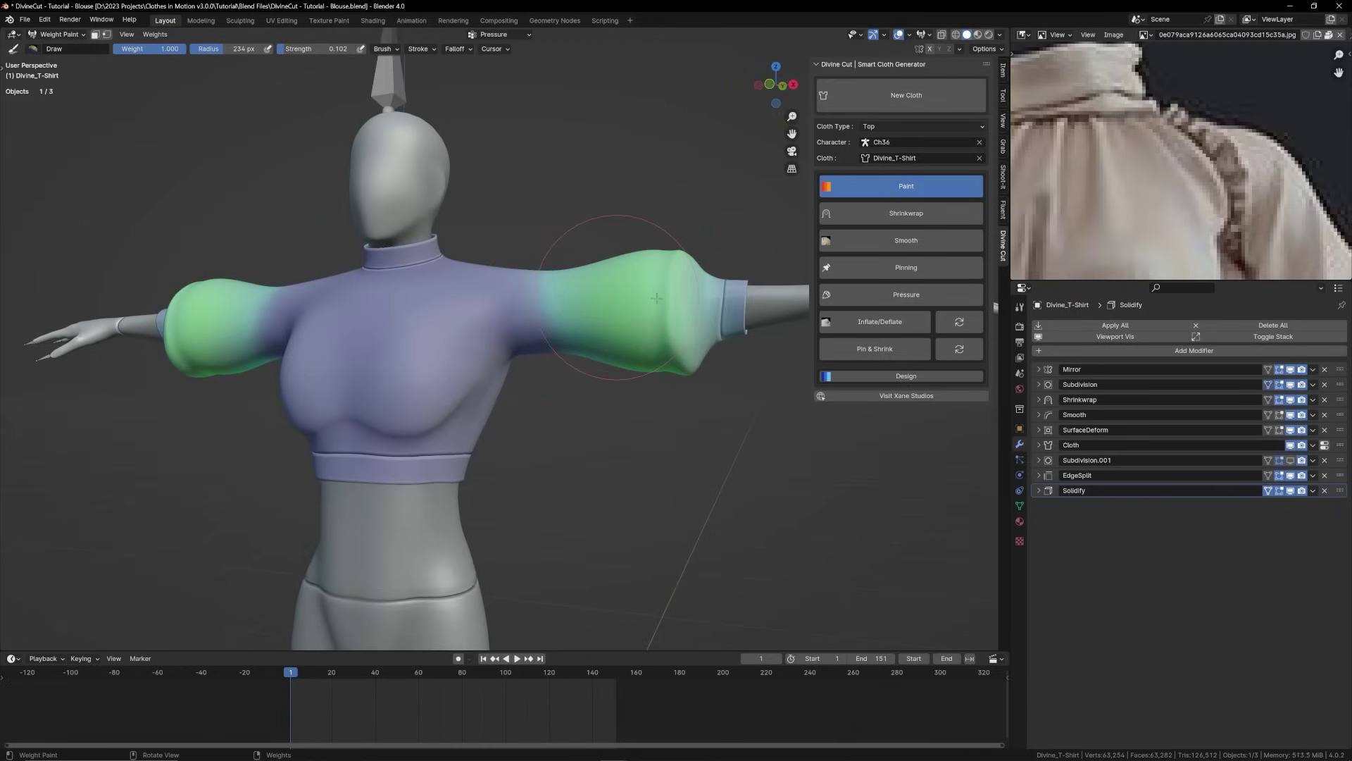
Return to Object Mode, play the cloth simulation to frame 67 and examine the blouse's chest, collar, waistband and sleeves.
mouse_move(657, 298)
middle_mouse_down()
mouse_move(613, 329)
mouse_move(653, 254)
middle_mouse_up()
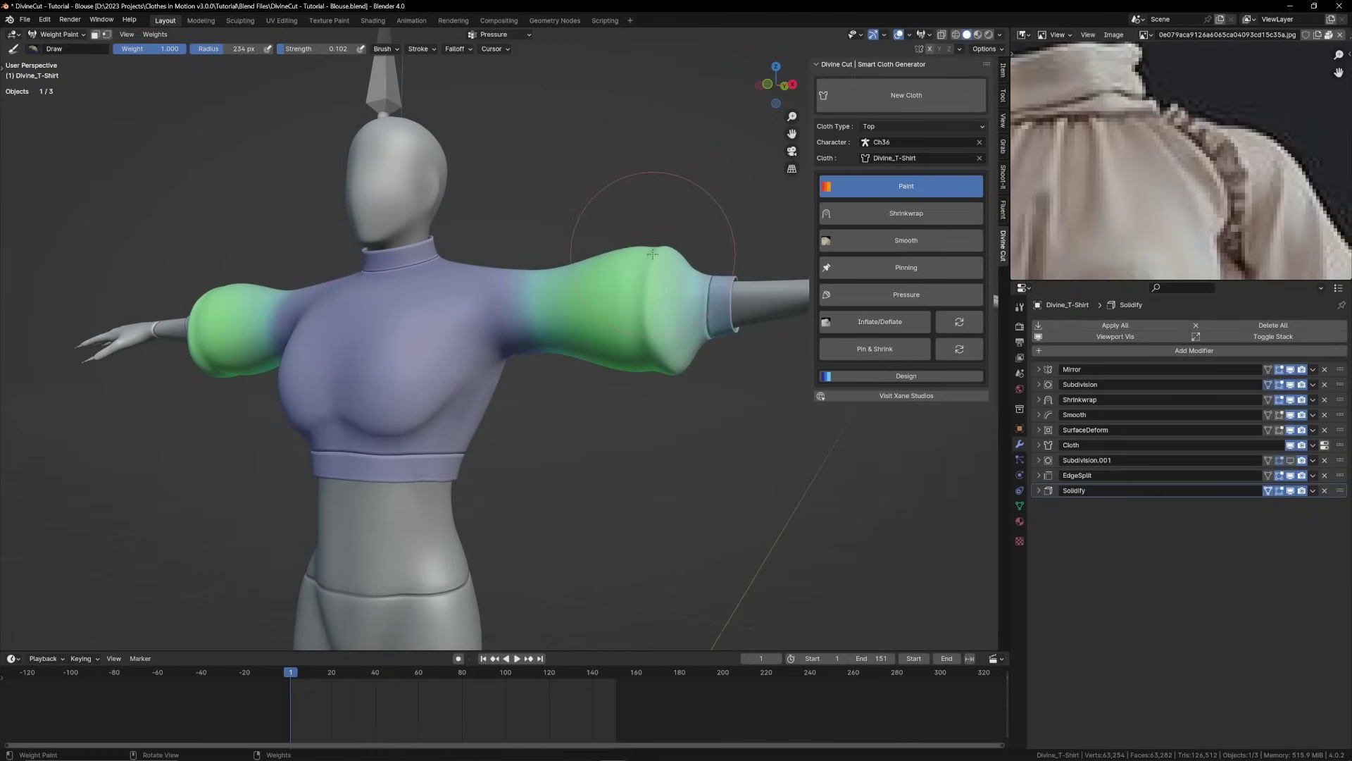
key("q")
left_click(653, 254)
scroll(561, 264, "down", 2)
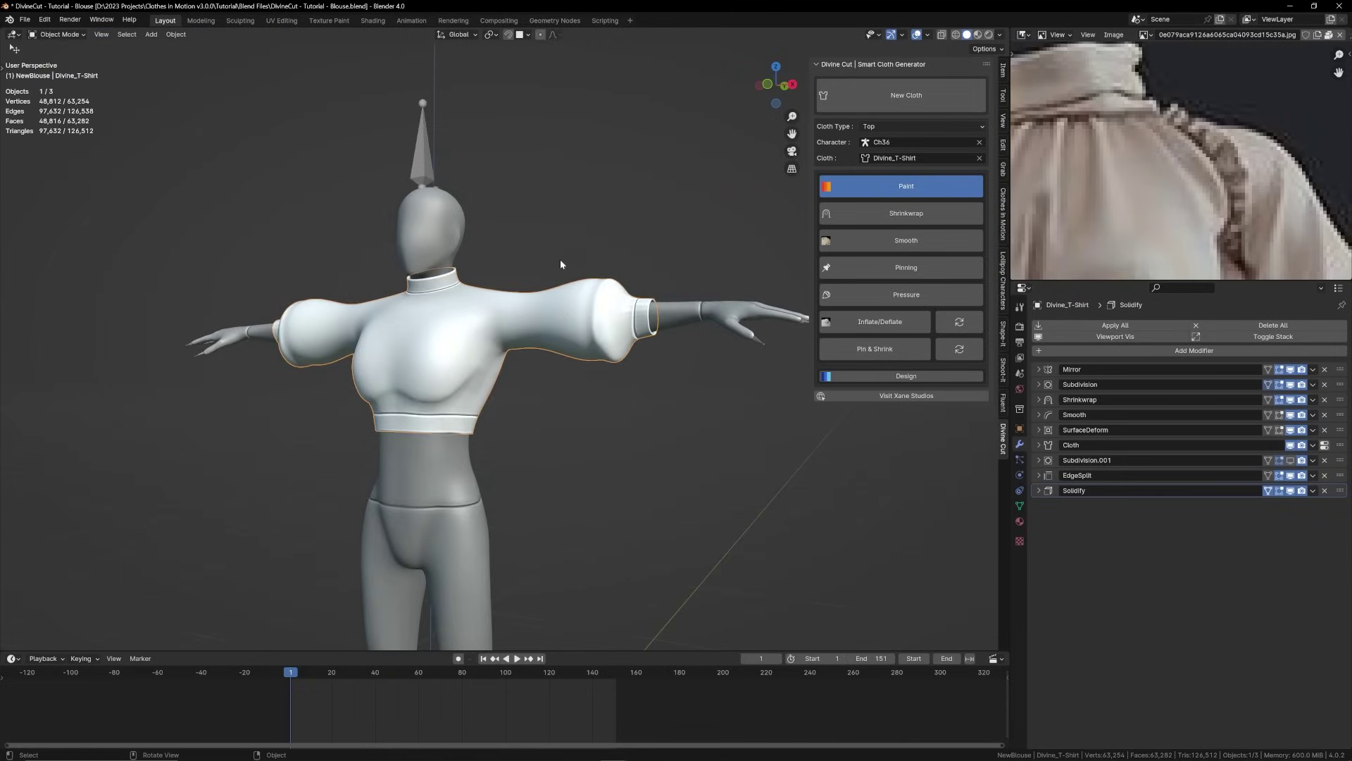
key("shift+space")
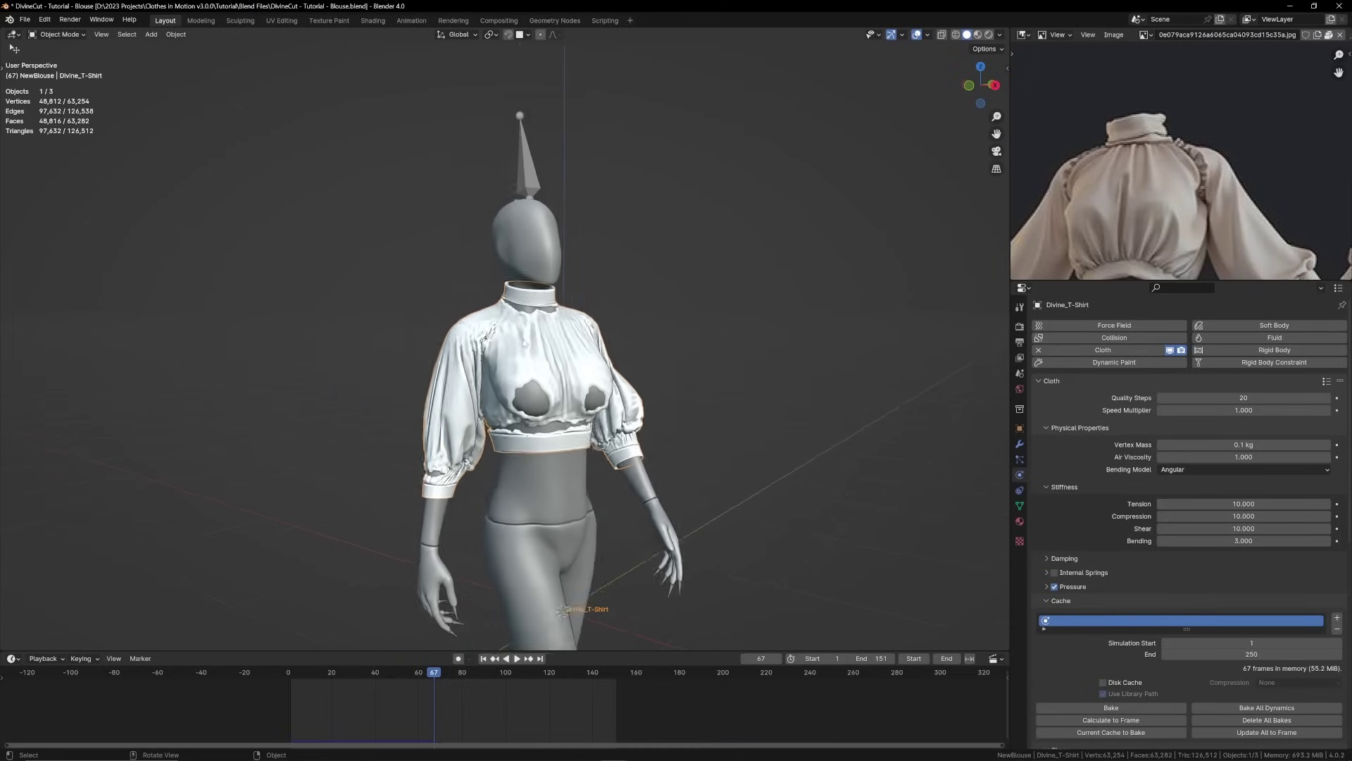
scroll(524, 343, "up", 3)
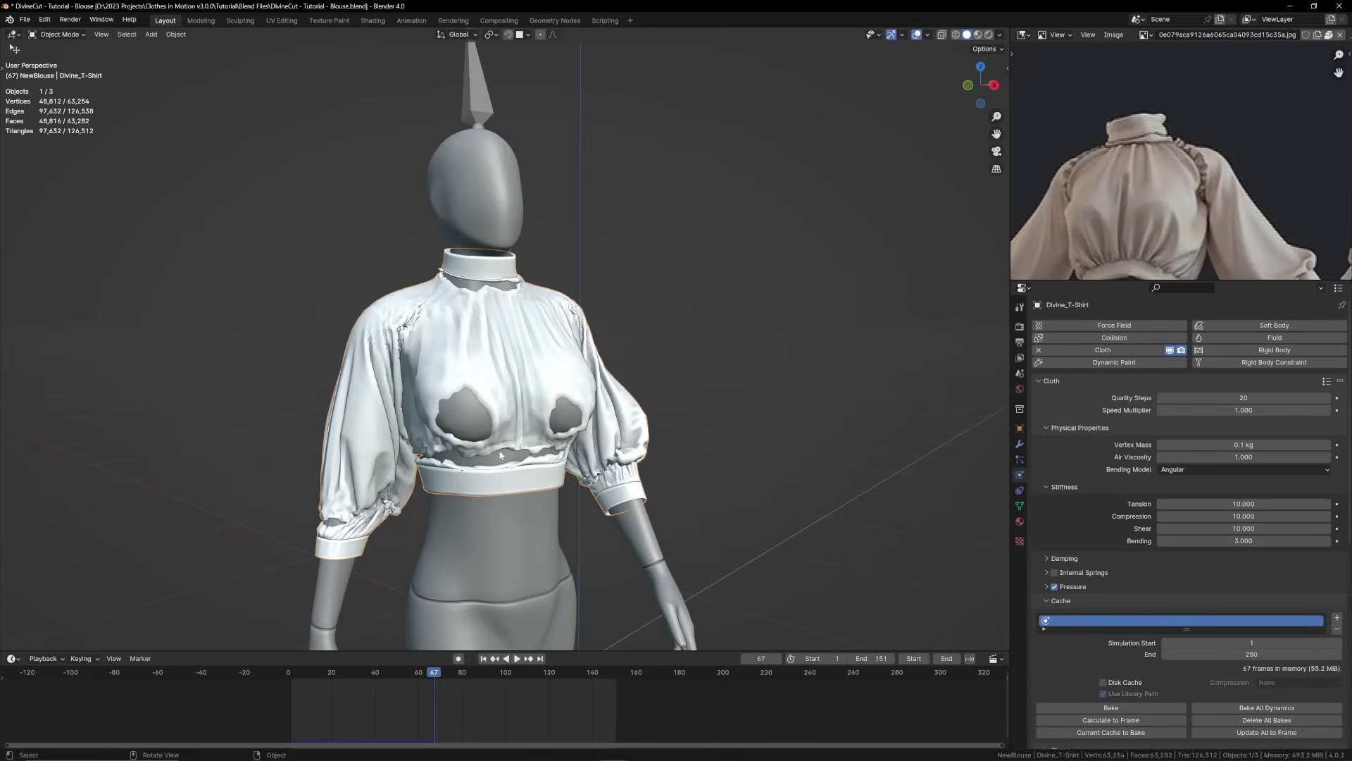
scroll(501, 455, "up", 2)
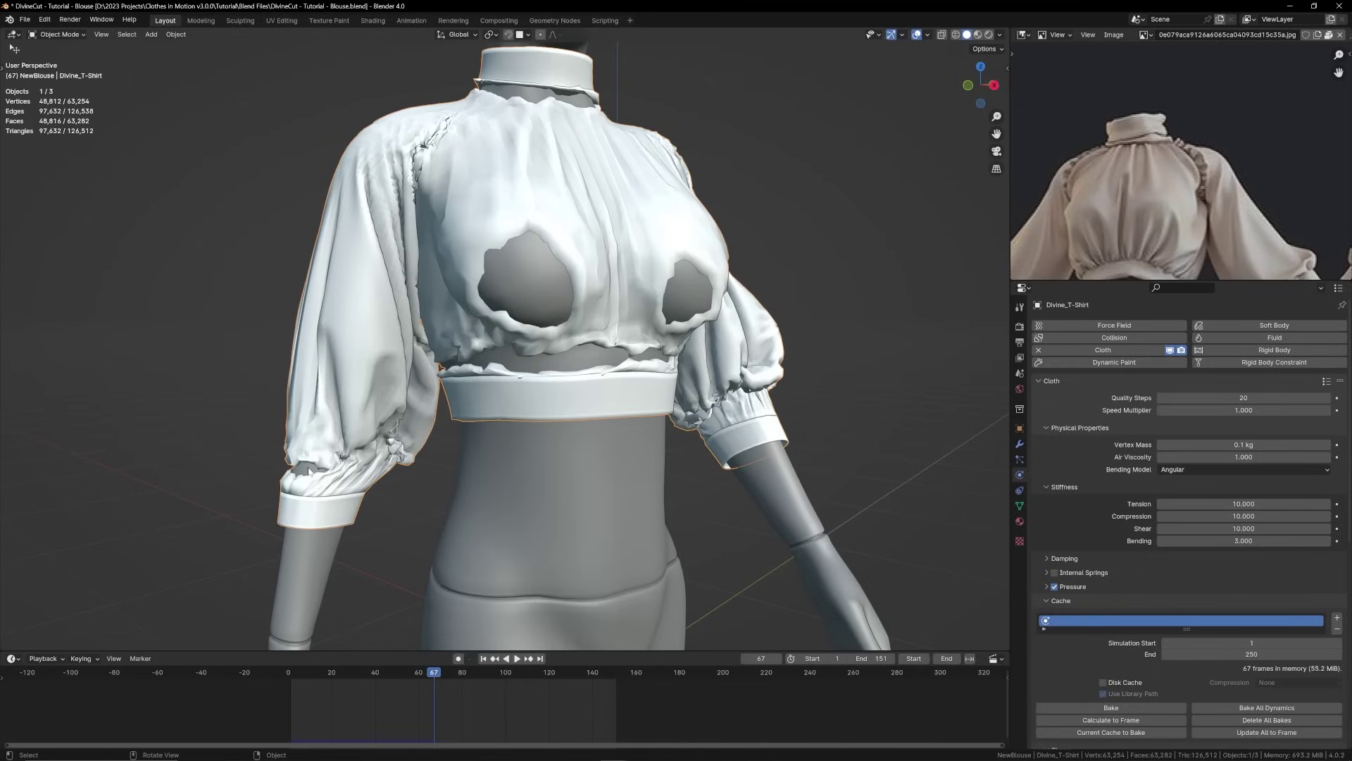
middle_click_drag(472, 372, 438, 364)
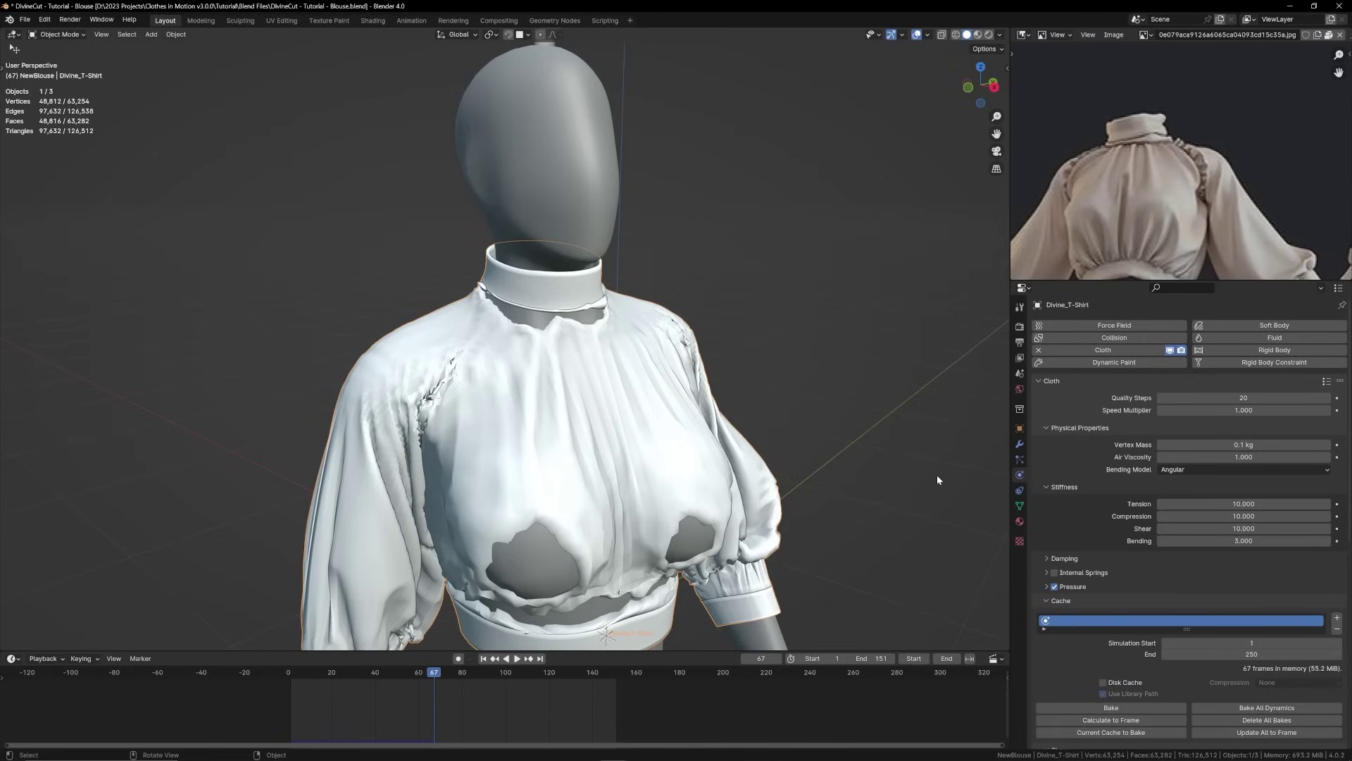
Save the blouse file and return the timeline to frame 1.
key("ctrl+s")
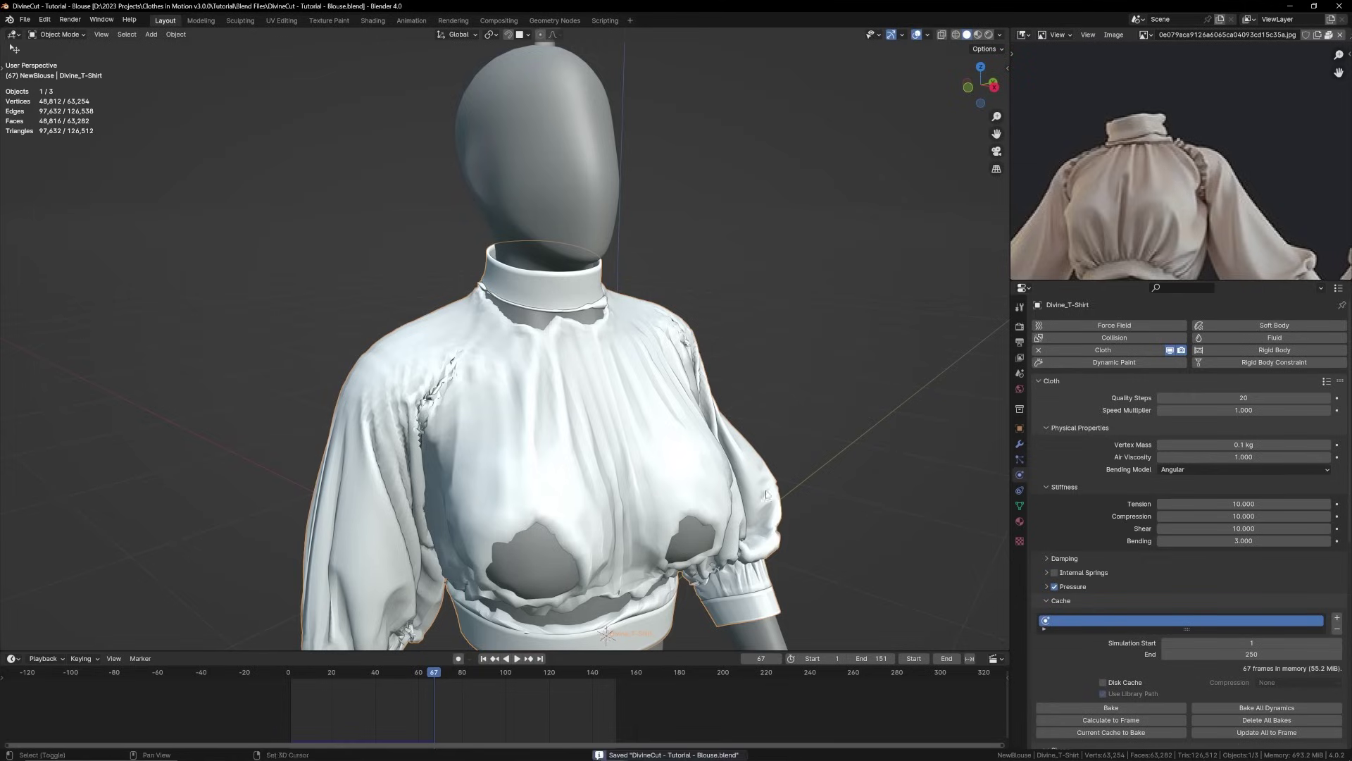
scroll(676, 446, "down", 2)
key("shift+Left")
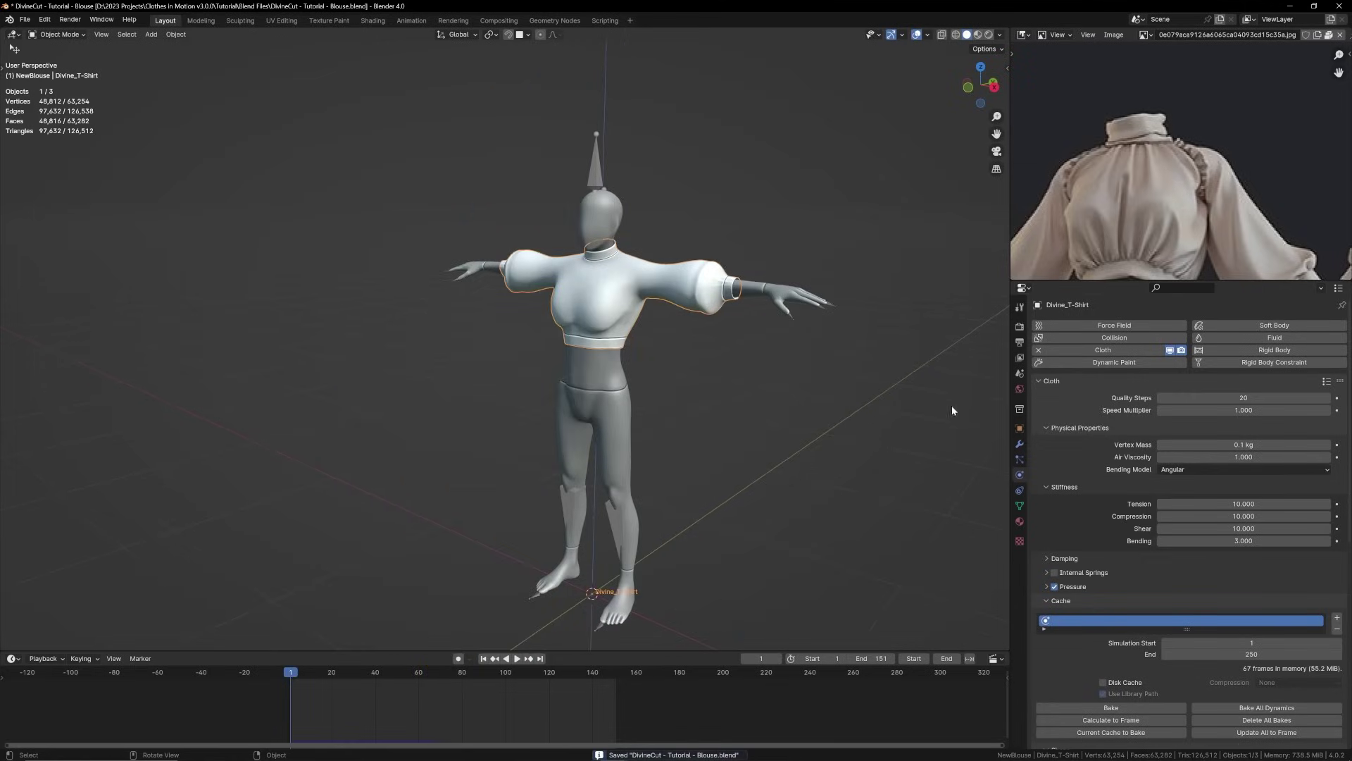
Apply the blouse's Mirror modifier and the first Subdivision modifier below it.
left_click(1020, 442)
middle_click_drag(773, 345, 814, 340)
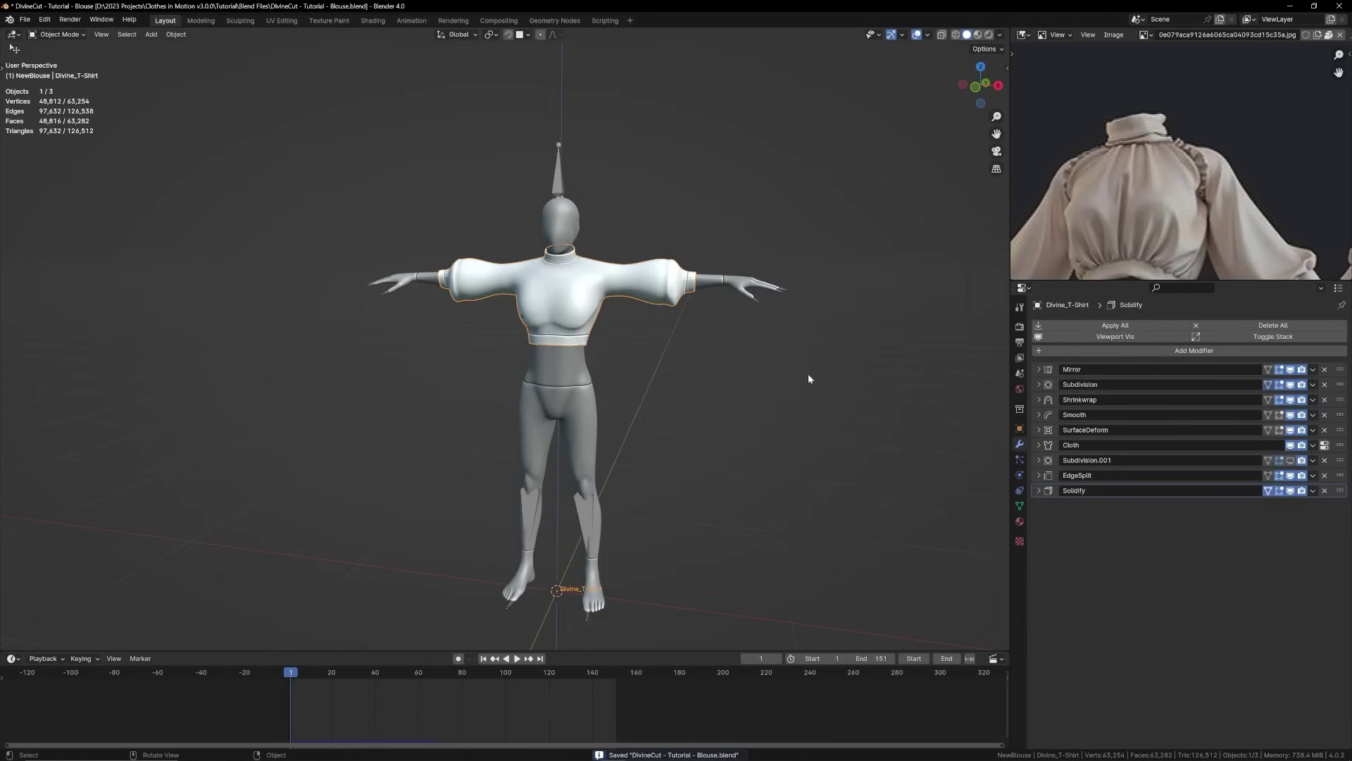
scroll(803, 359, "up", 5)
left_click(1048, 371)
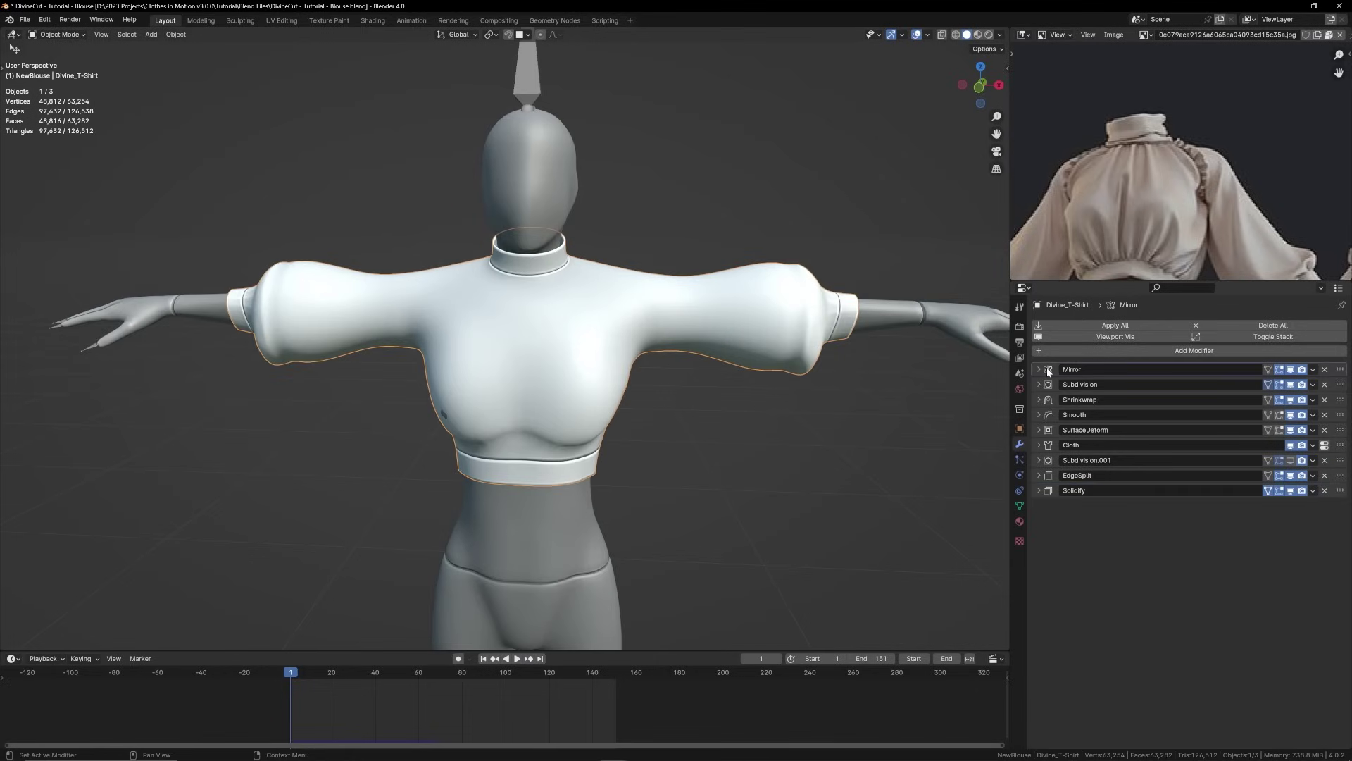
key("ctrl+a")
key("ctrl+a")
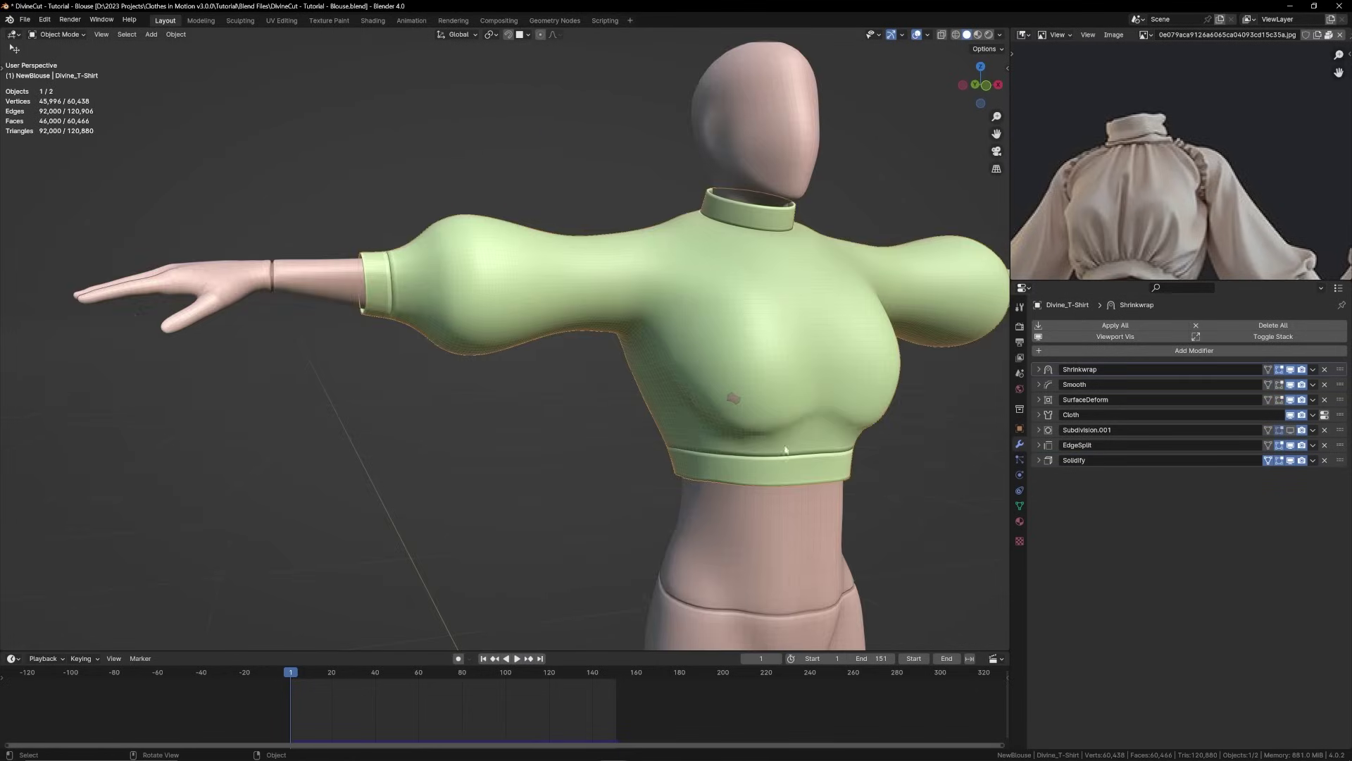
In Edit Mode, clear the selection and offset the edge loop at the collar's base seam with Shrink/Fatten.
key("Tab")
key("Tab")
middle_click_drag(739, 334, 658, 334)
key("Tab")
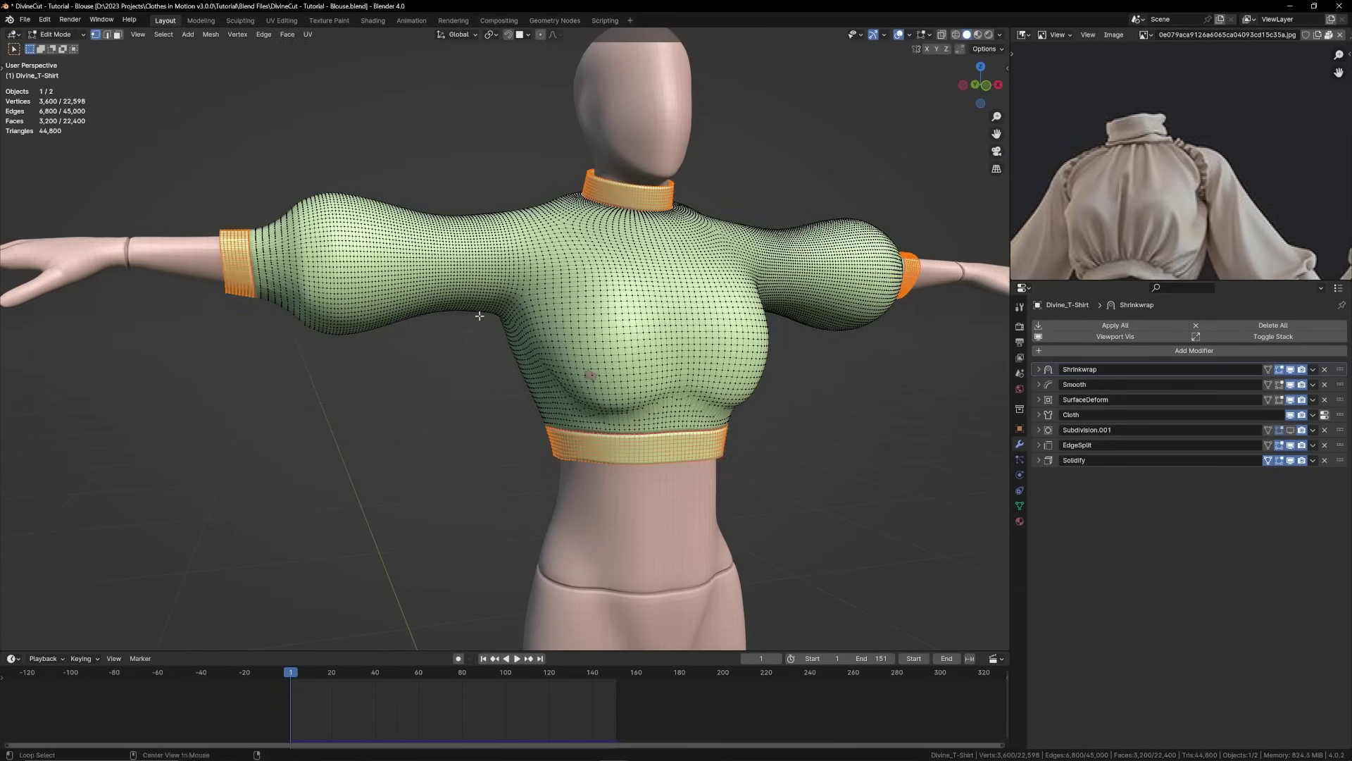
key("alt+a")
middle_click_drag(479, 316, 253, 393, "shift")
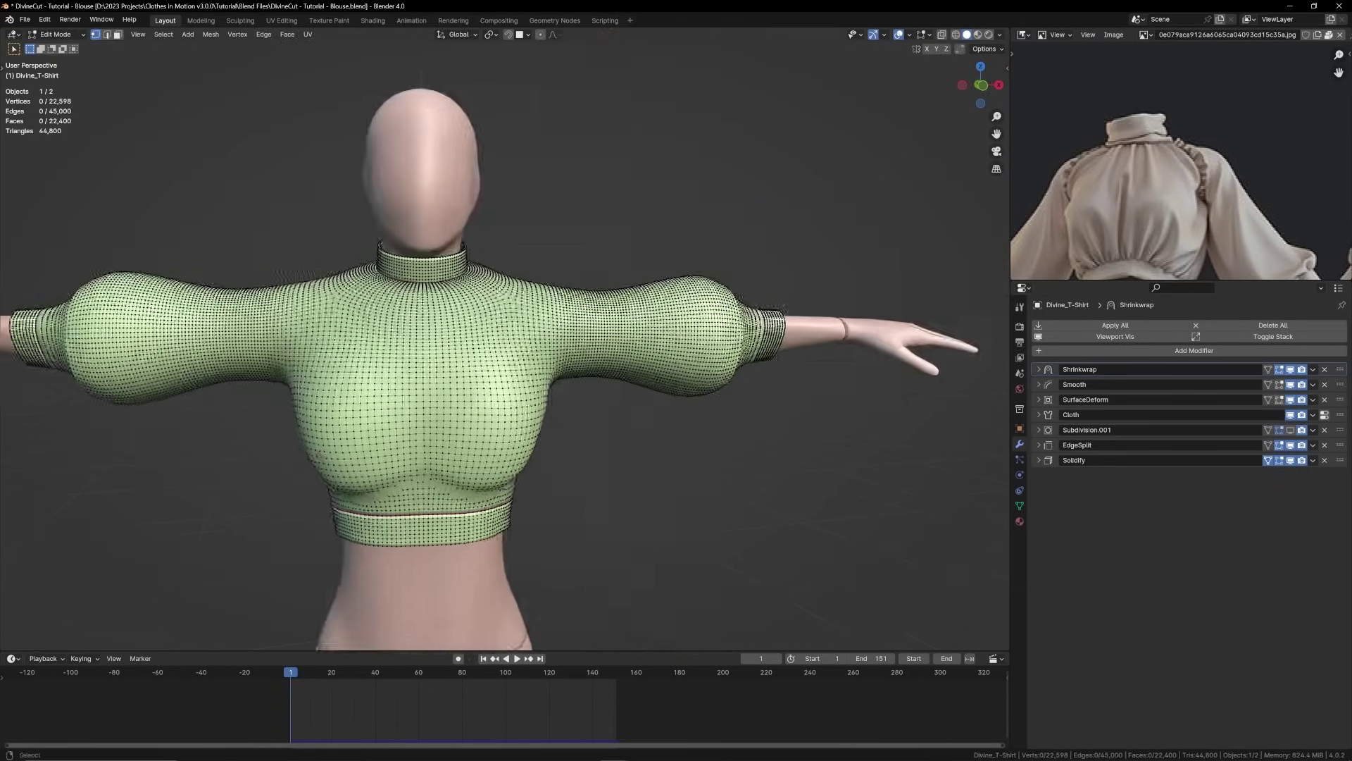
scroll(380, 438, "up", 3)
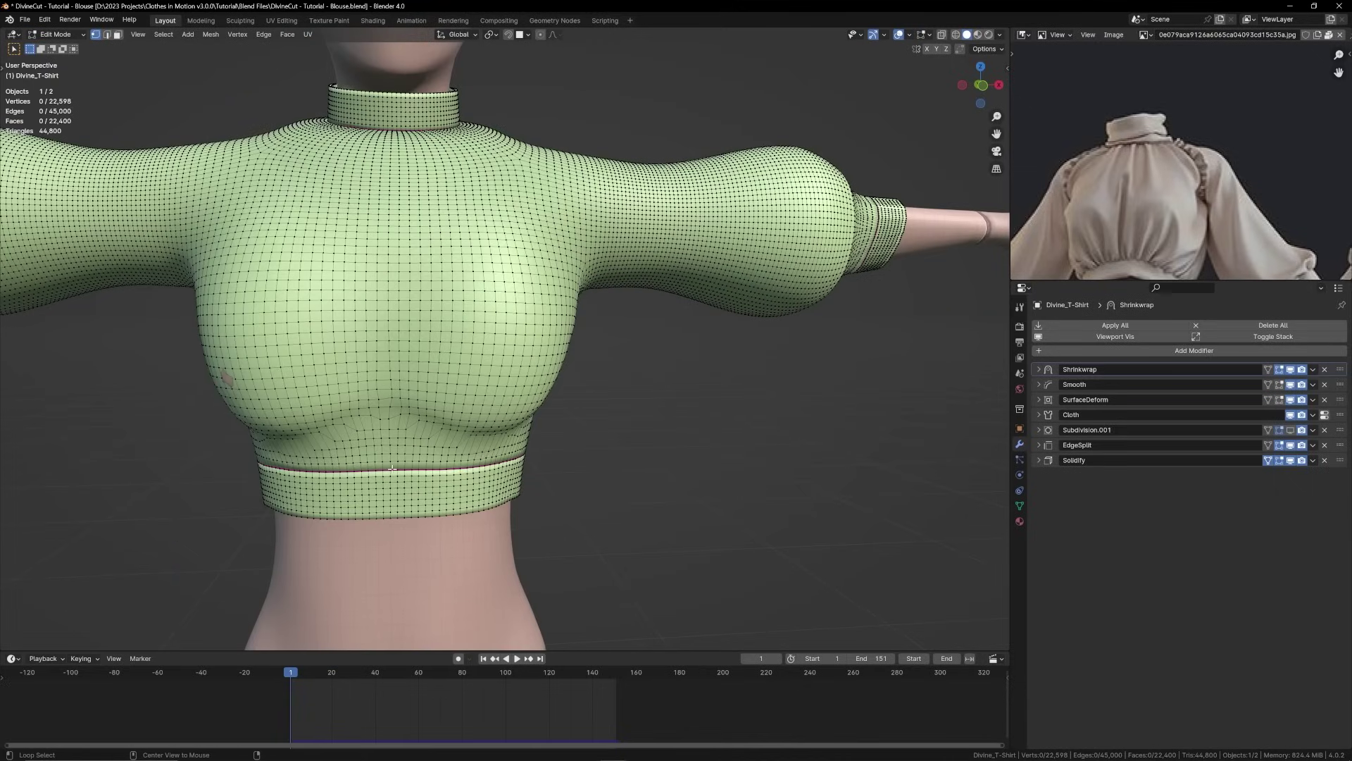
left_click(392, 468, "alt")
middle_click_drag(393, 468, 427, 232)
left_click(426, 231, "alt")
key("alt+s")
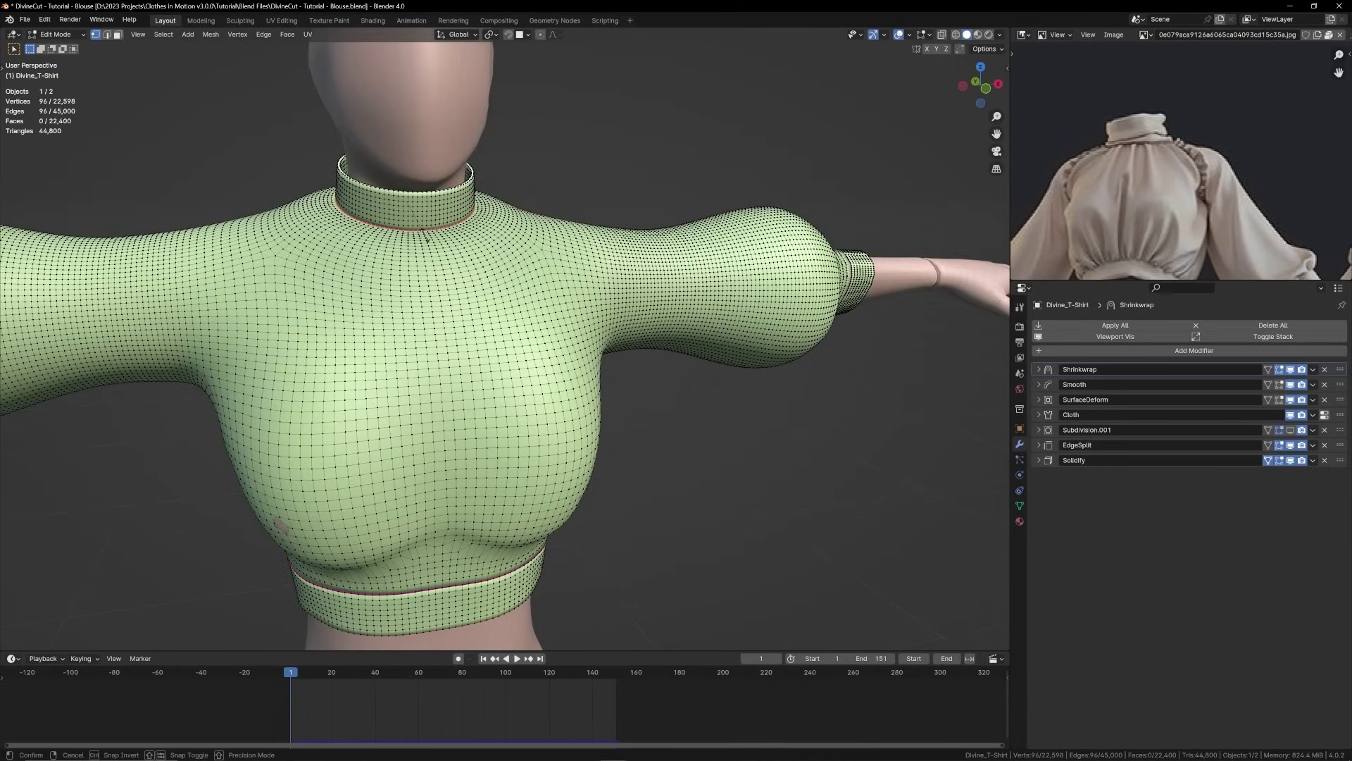
left_click(443, 243)
middle_click_drag(489, 276, 462, 258)
scroll(464, 259, "down", 3)
Select only the collar, both cuffs and the waistband as linked geometry delimited by Sharp.
key("alt+a")
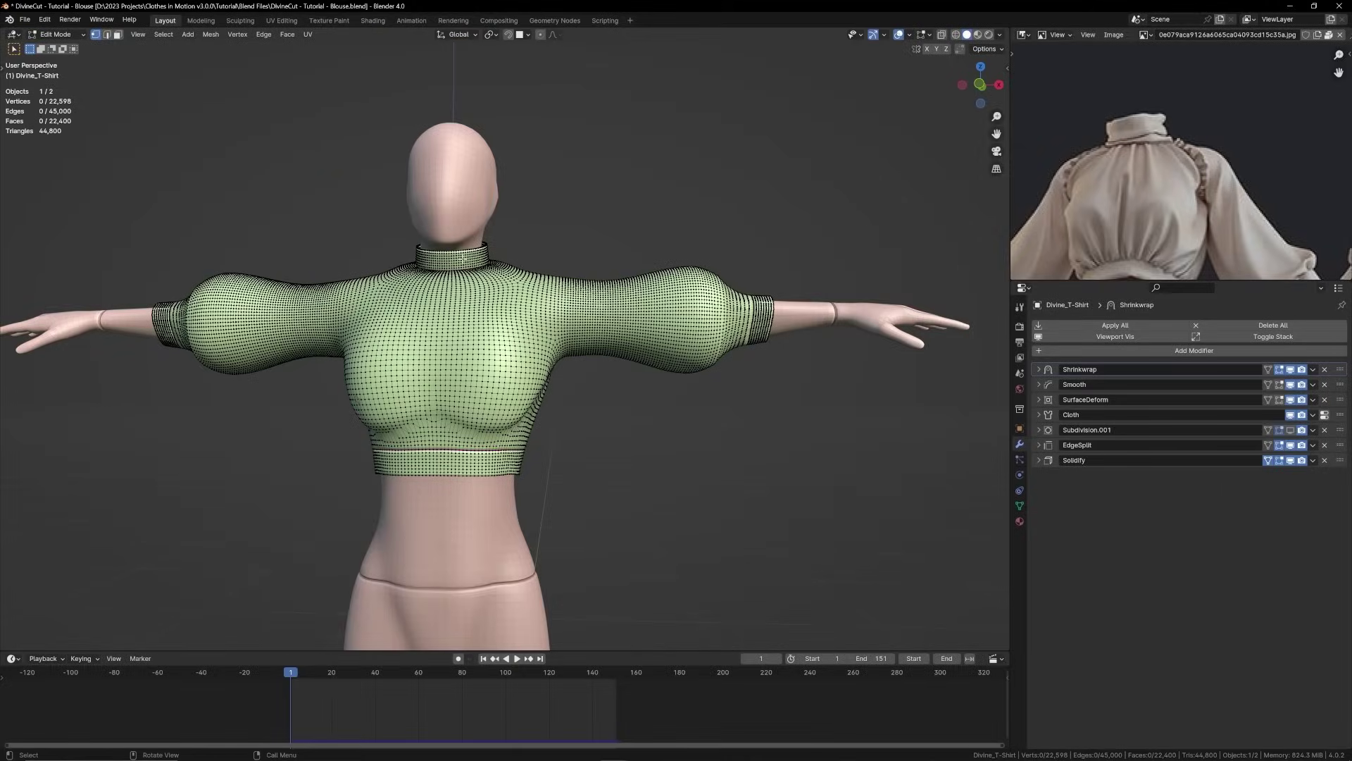
key("l")
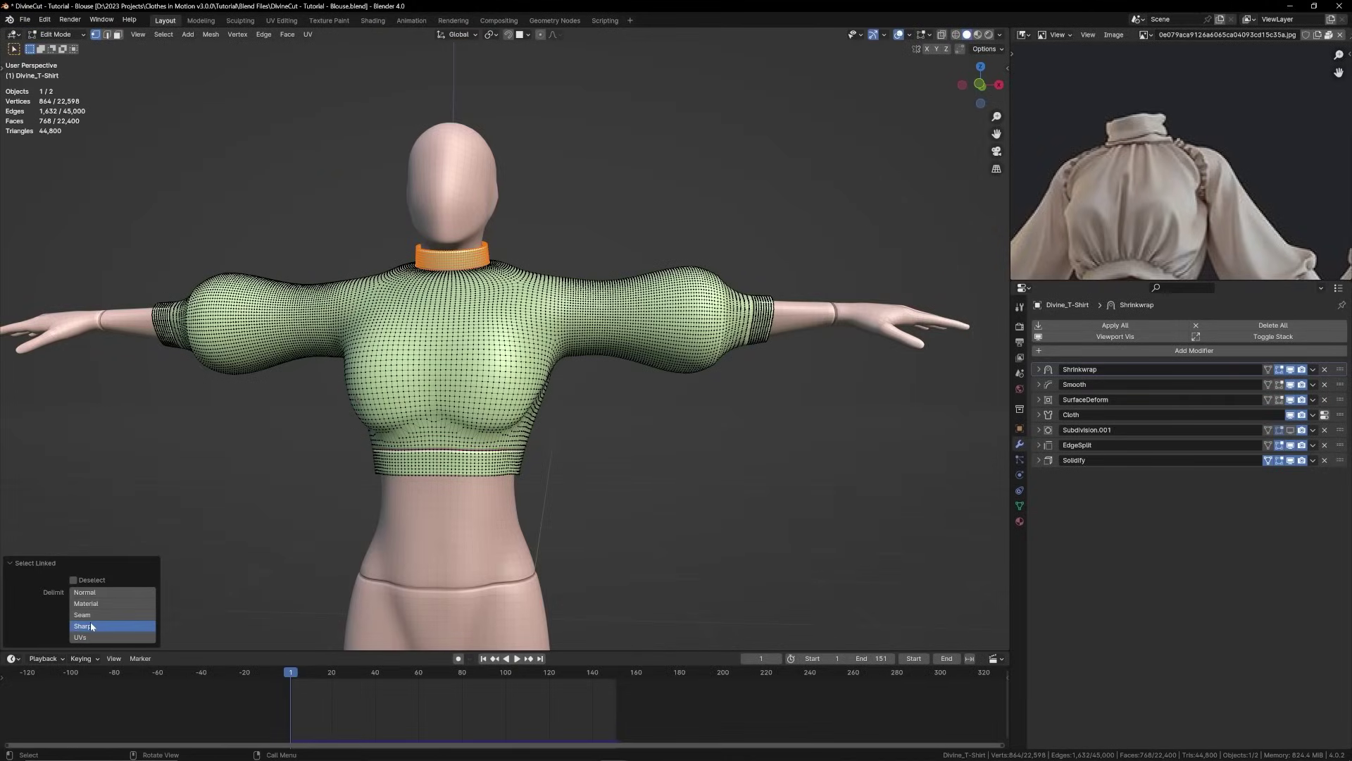
middle_click_drag(271, 376, 358, 402, "shift")
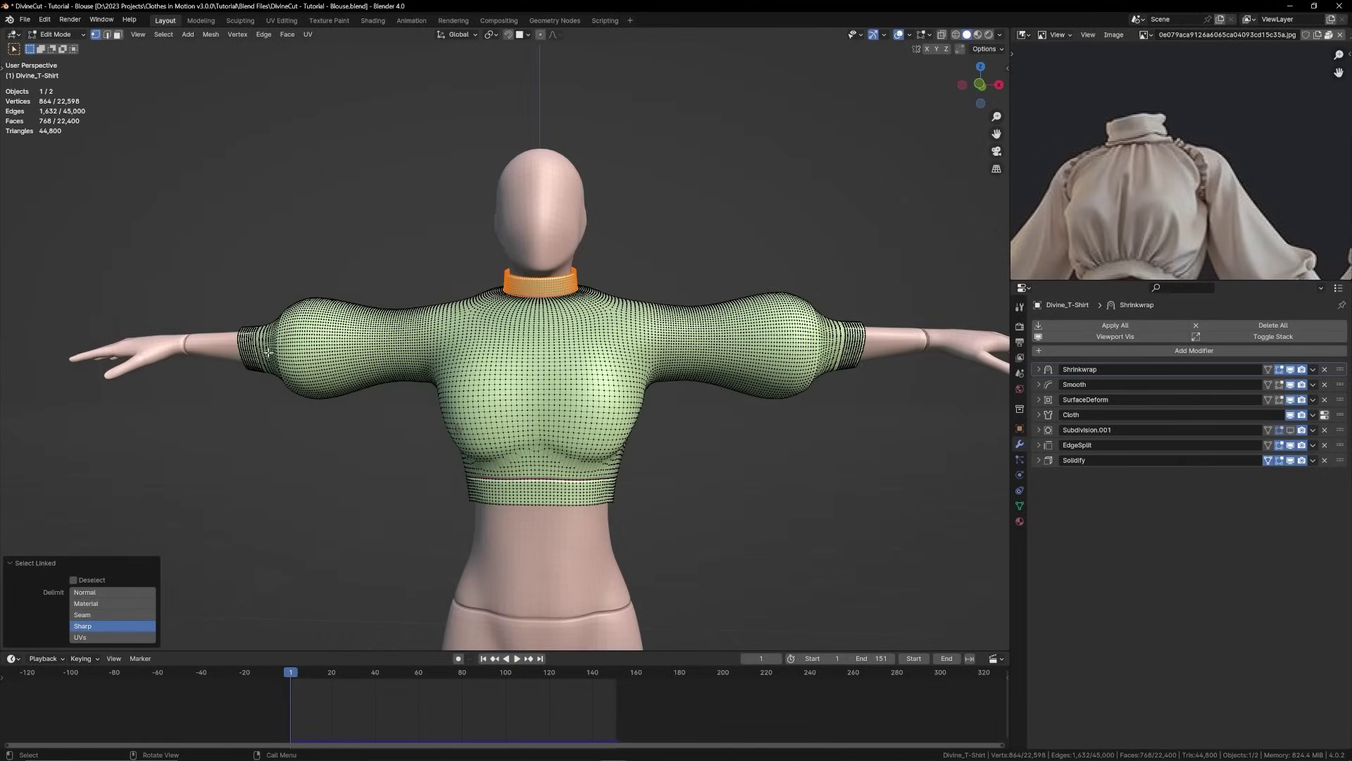
key("l")
key("l")
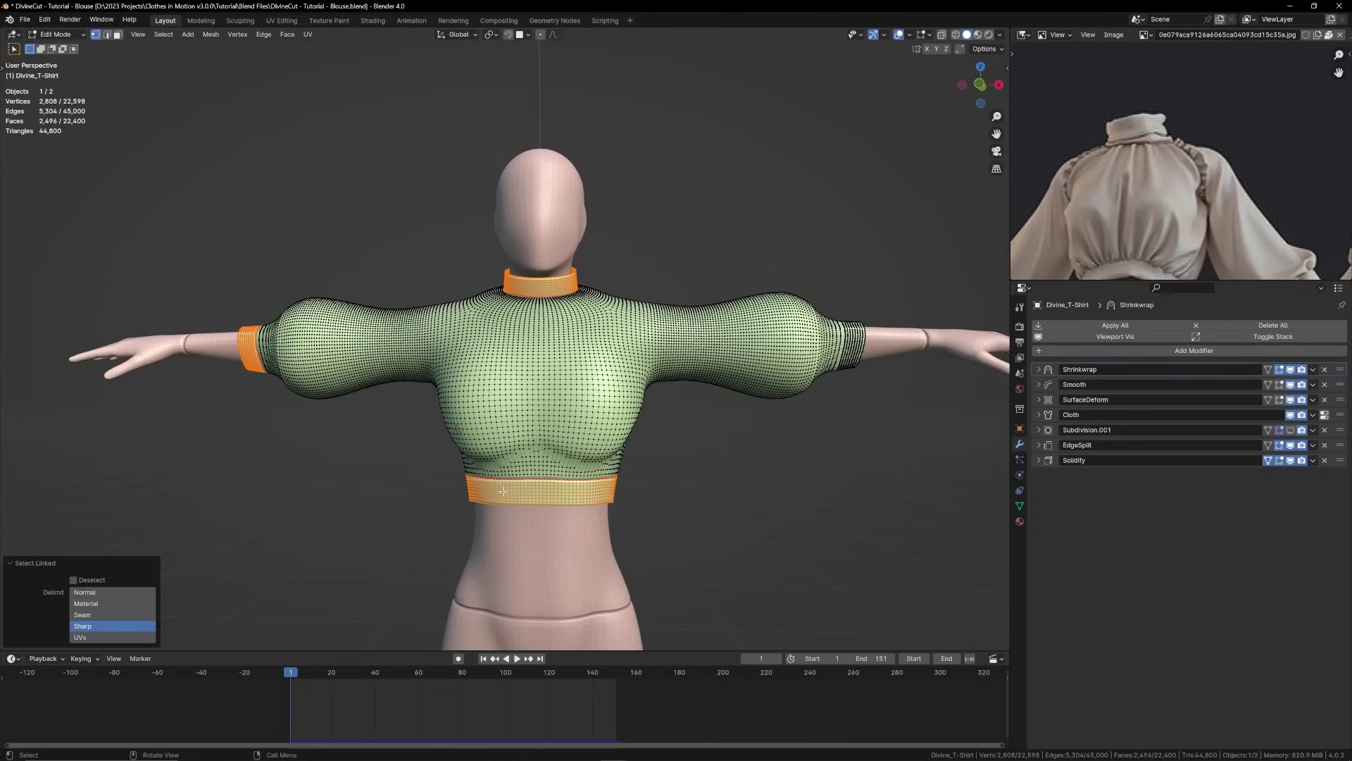
key("l")
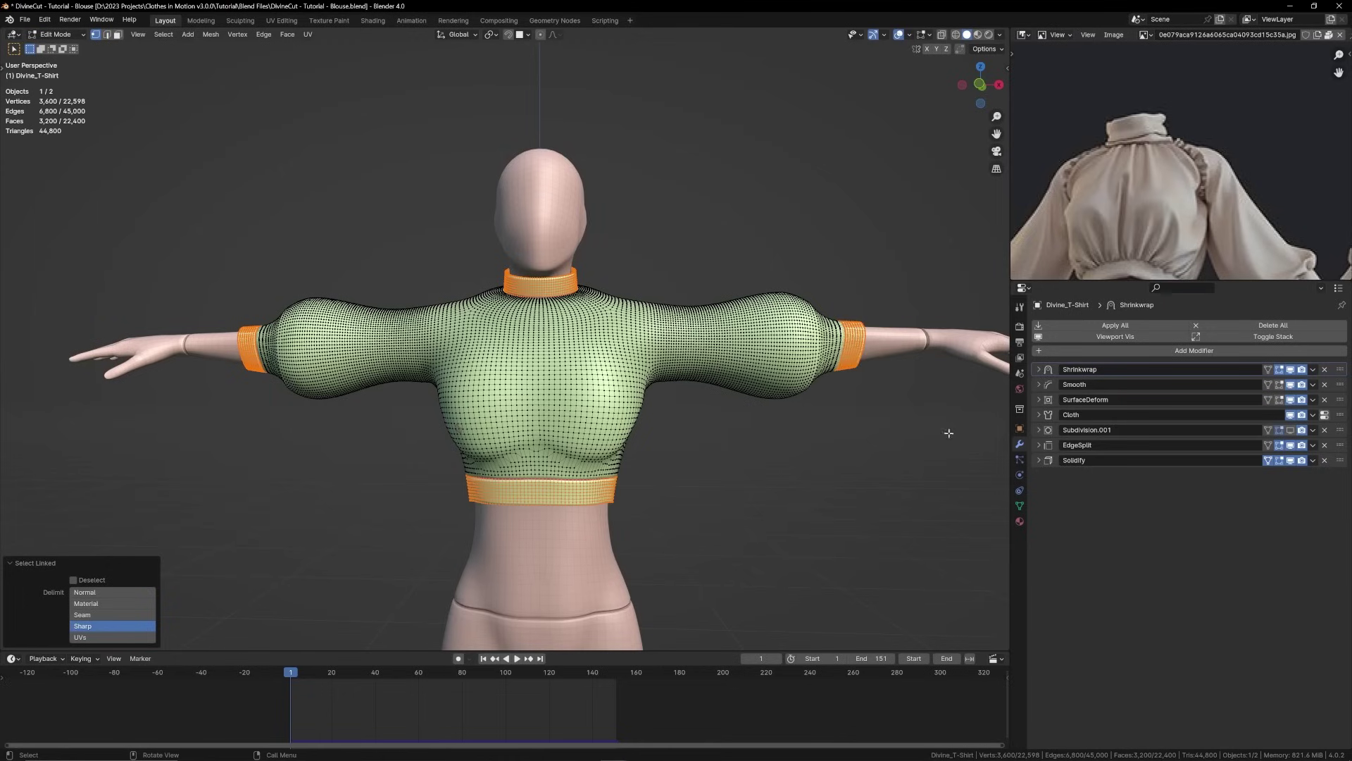
Assign the selected collar, cuffs and waistband to the Pinning vertex group with weight 1.000.
left_click(1020, 504)
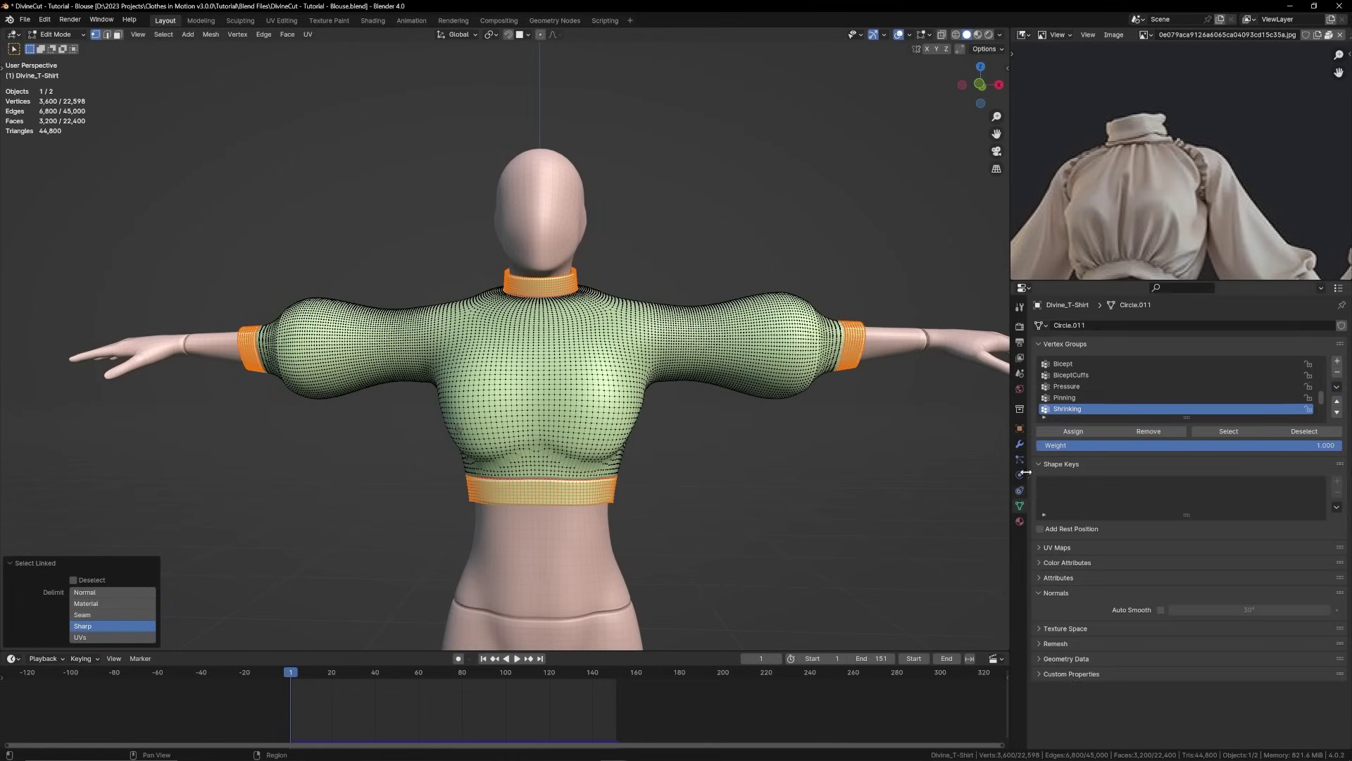
left_click(1062, 399)
left_click(1072, 431)
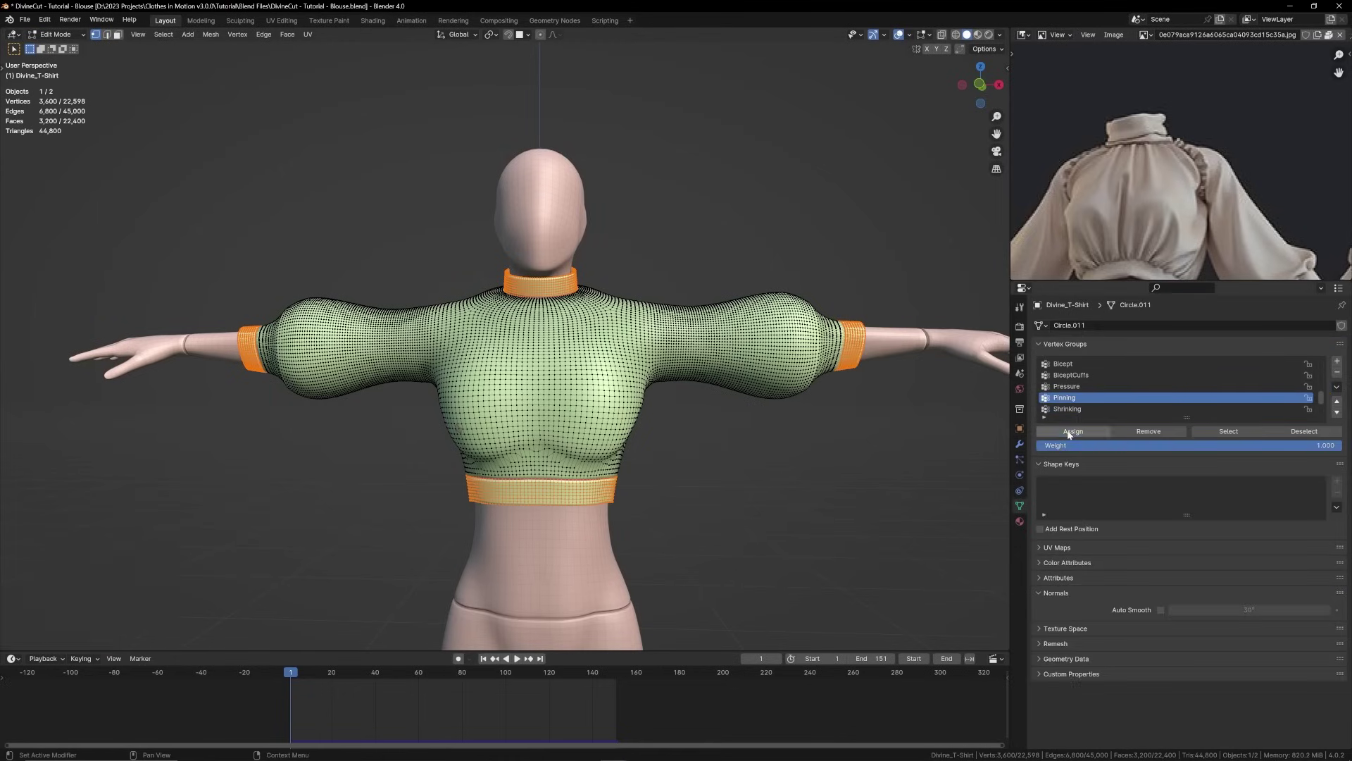
Invert the selection to the blouse's body and sleeves, assign it to the Pinning group and return to Object Mode.
key("ctrl")
key("ctrl+i")
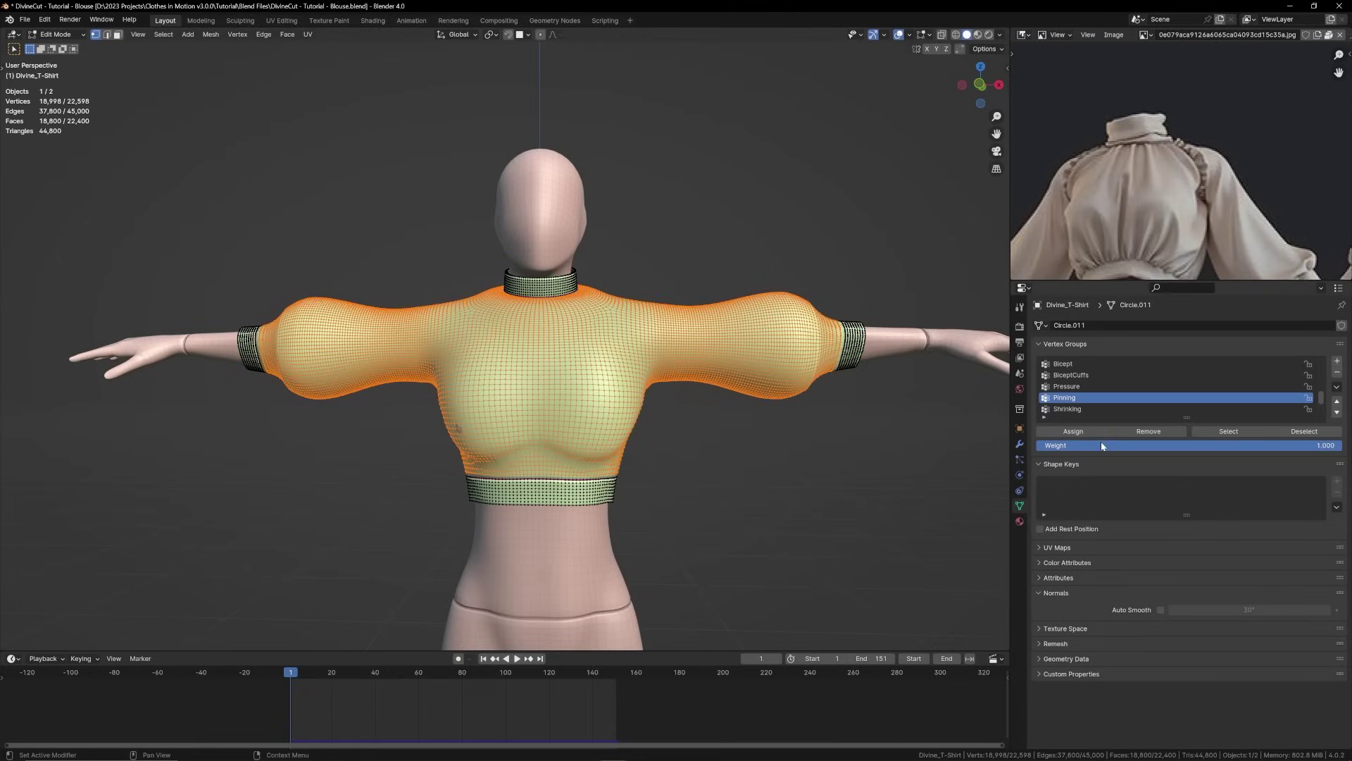
left_click(1058, 431)
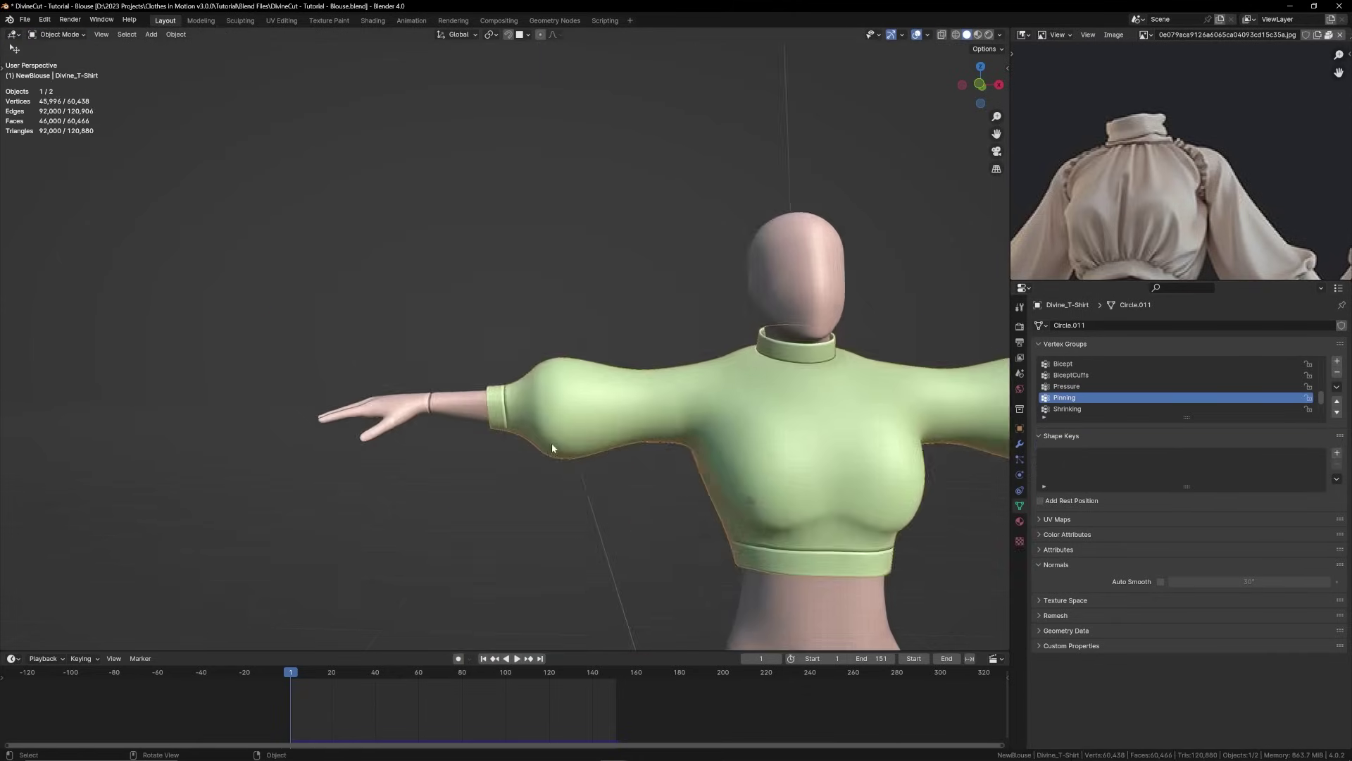
scroll(551, 442, "up", 3)
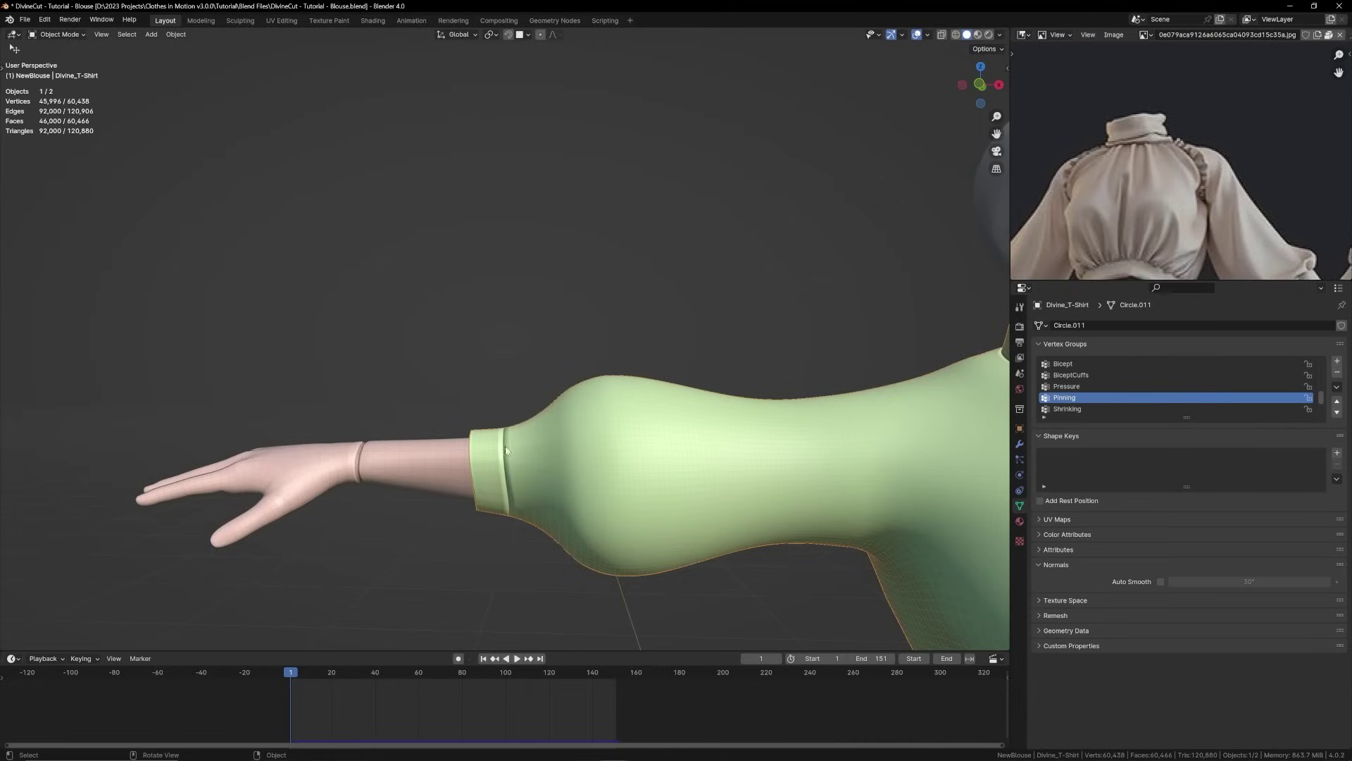
scroll(512, 466, "up", 2)
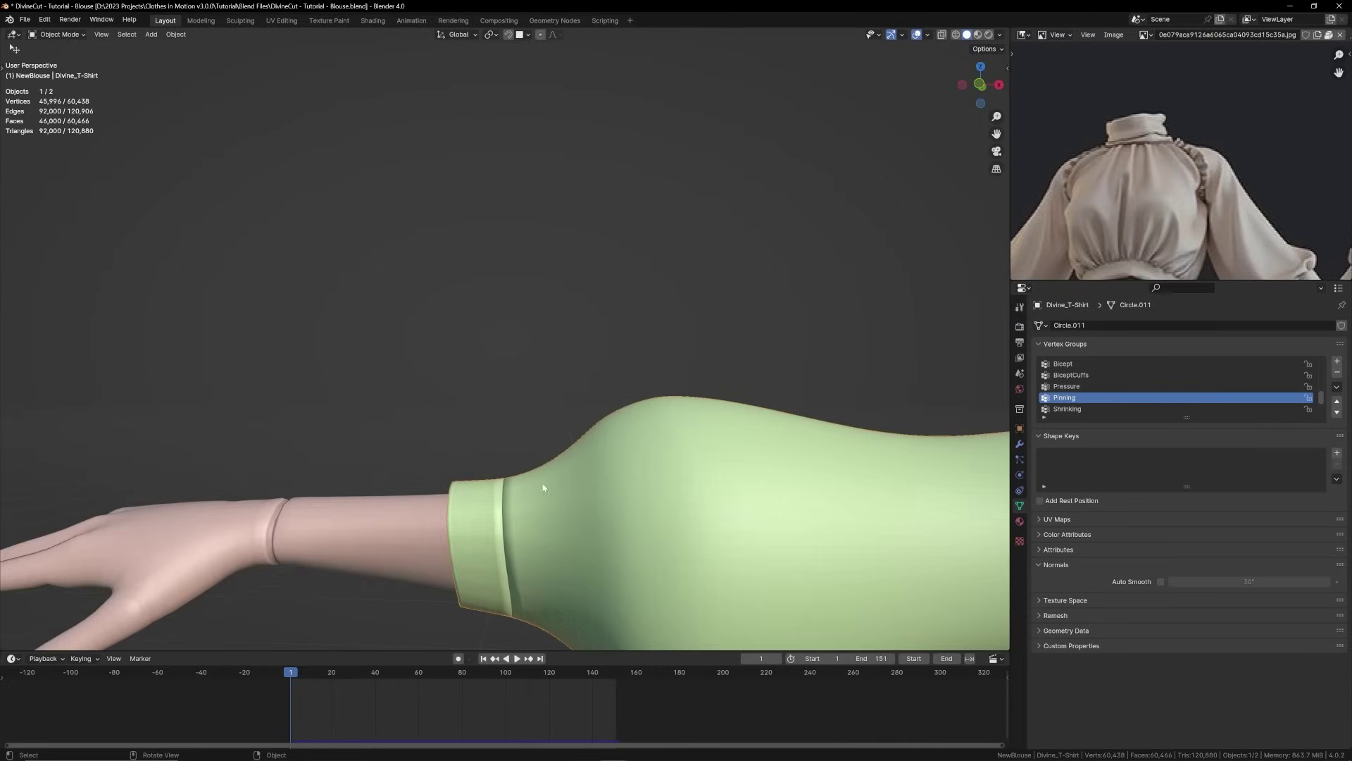